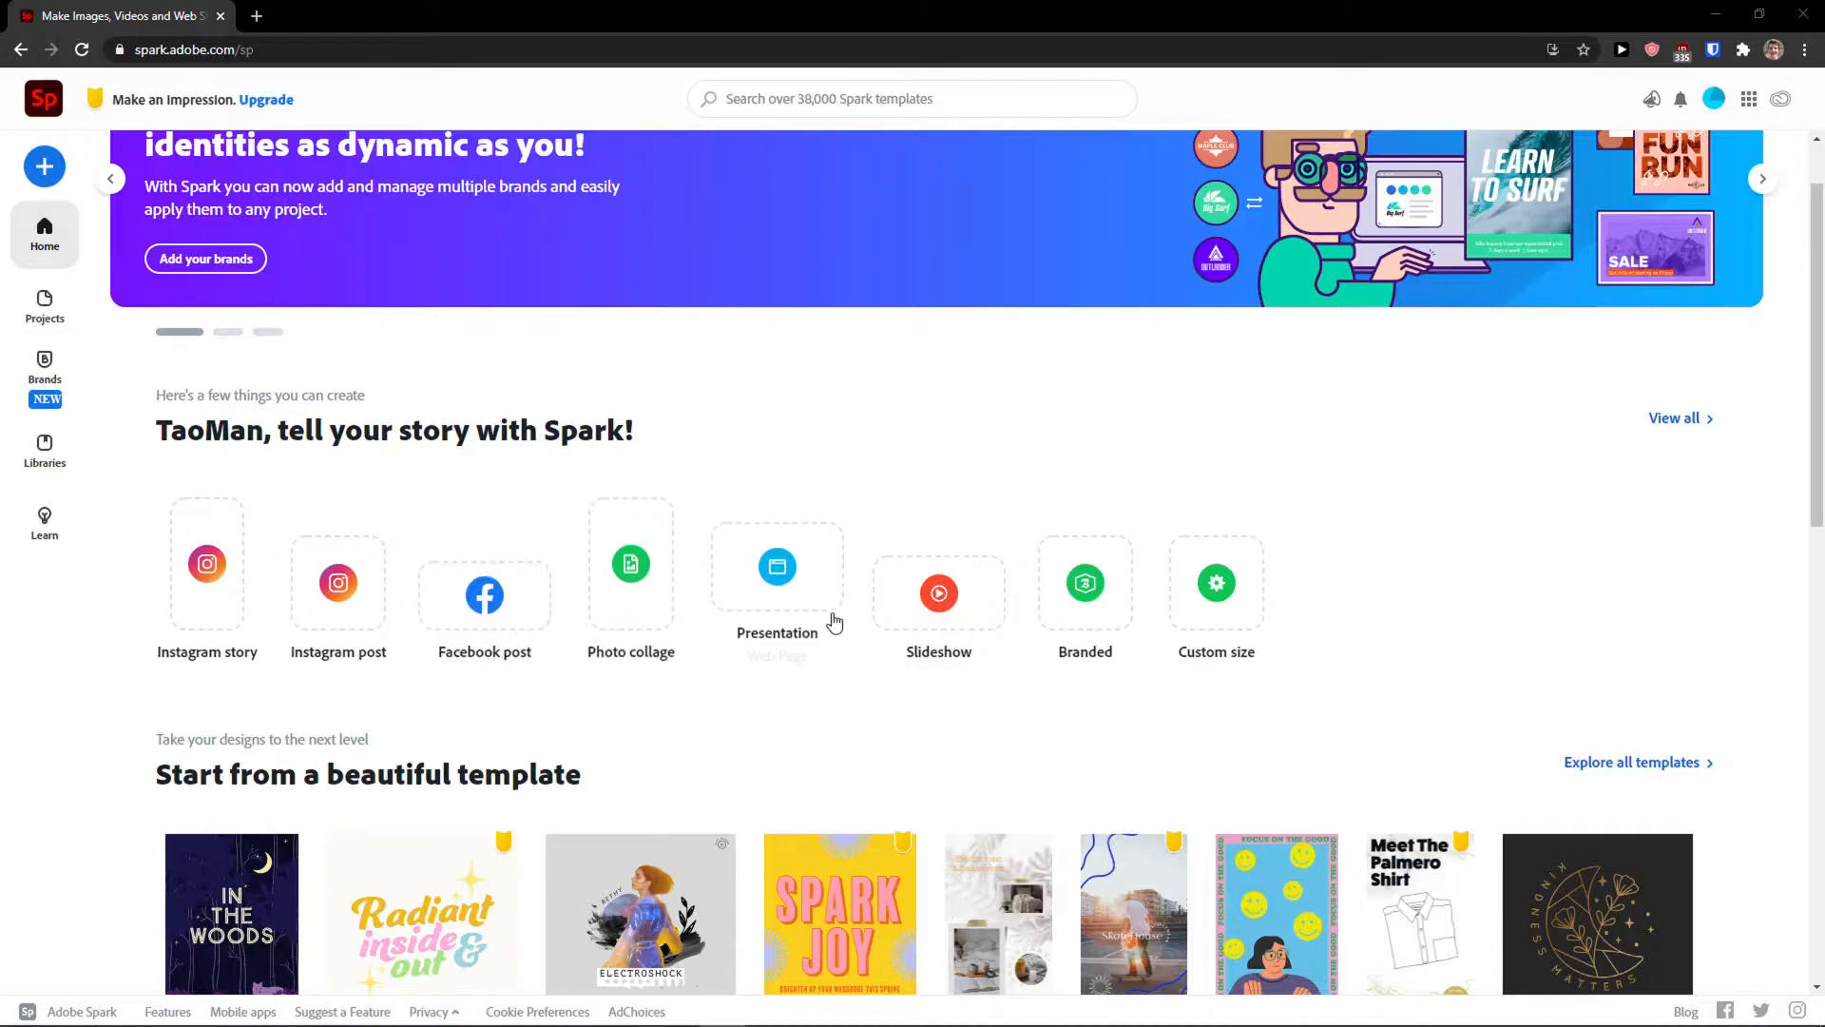
{"action": "scroll", "coordinate": [834, 622], "scroll_direction": "down", "scroll_amount": 5}
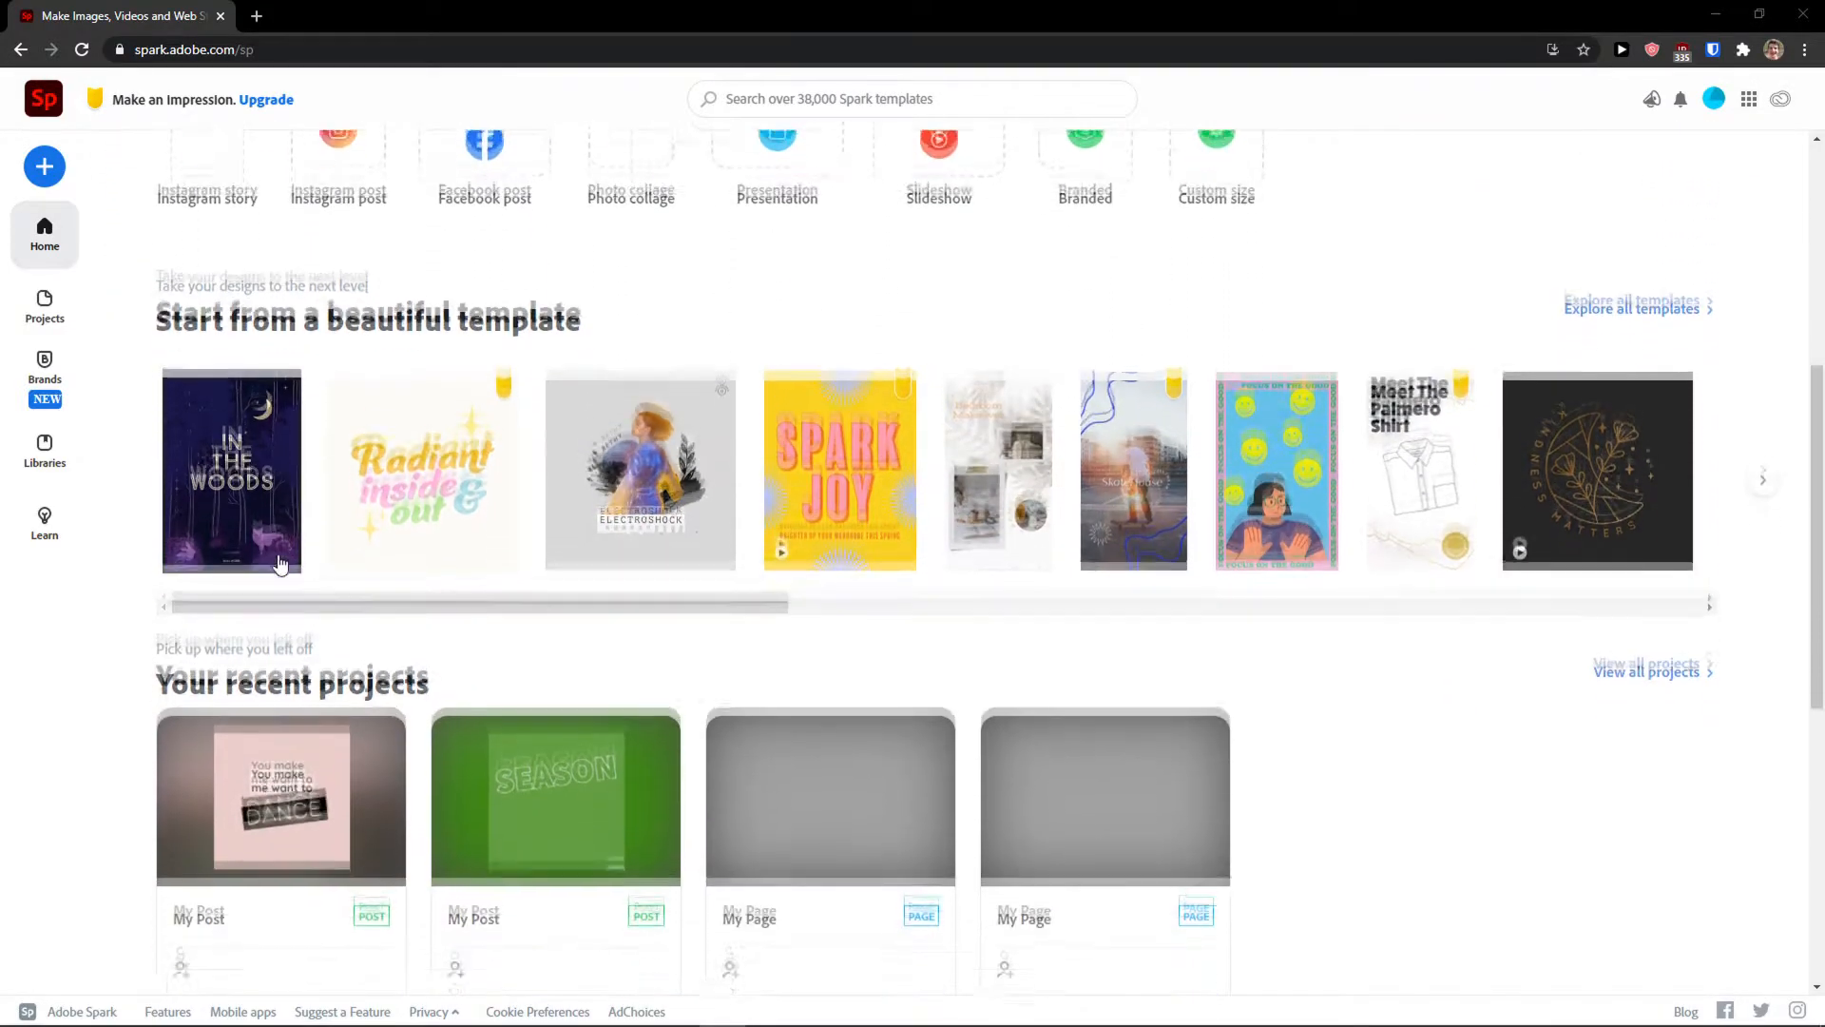
{"action": "left_click_drag", "start_coordinate": [386, 597], "coordinate": [1169, 623]}
{"action": "scroll", "coordinate": [1169, 623], "scroll_direction": "down", "scroll_amount": 2}
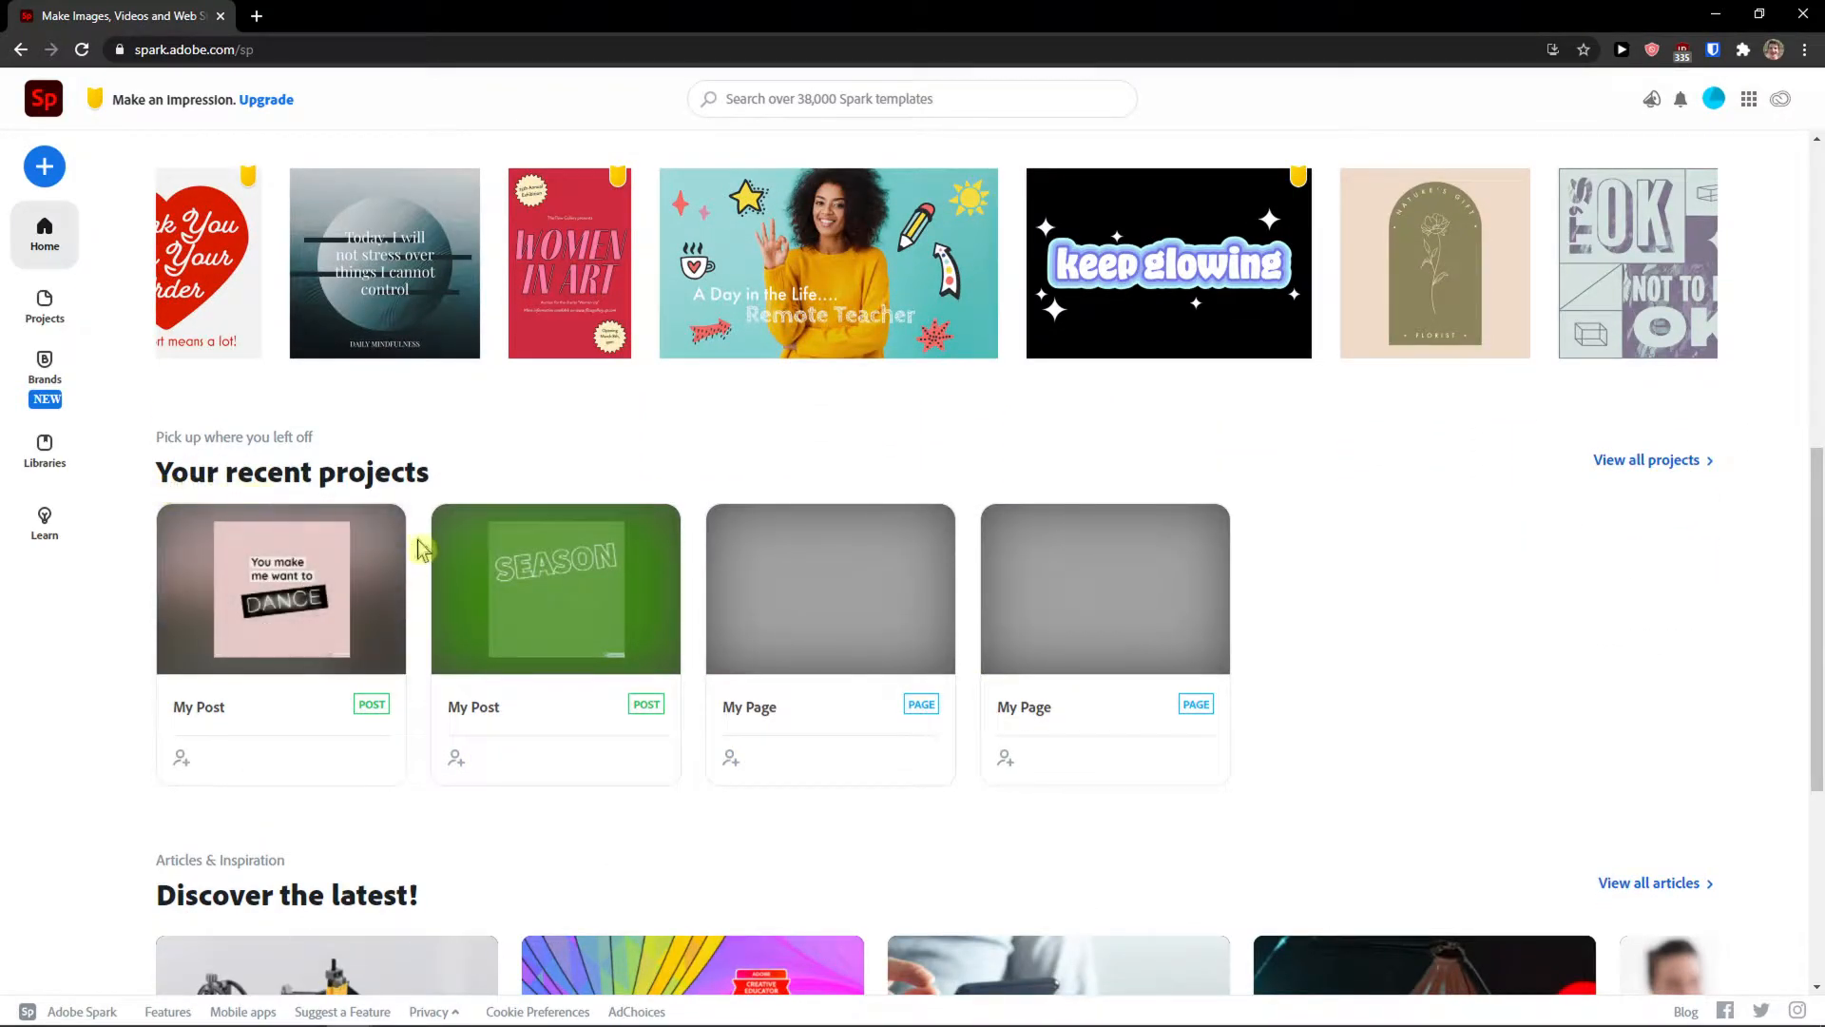
{"action": "scroll", "coordinate": [421, 550], "scroll_direction": "up", "scroll_amount": 8}
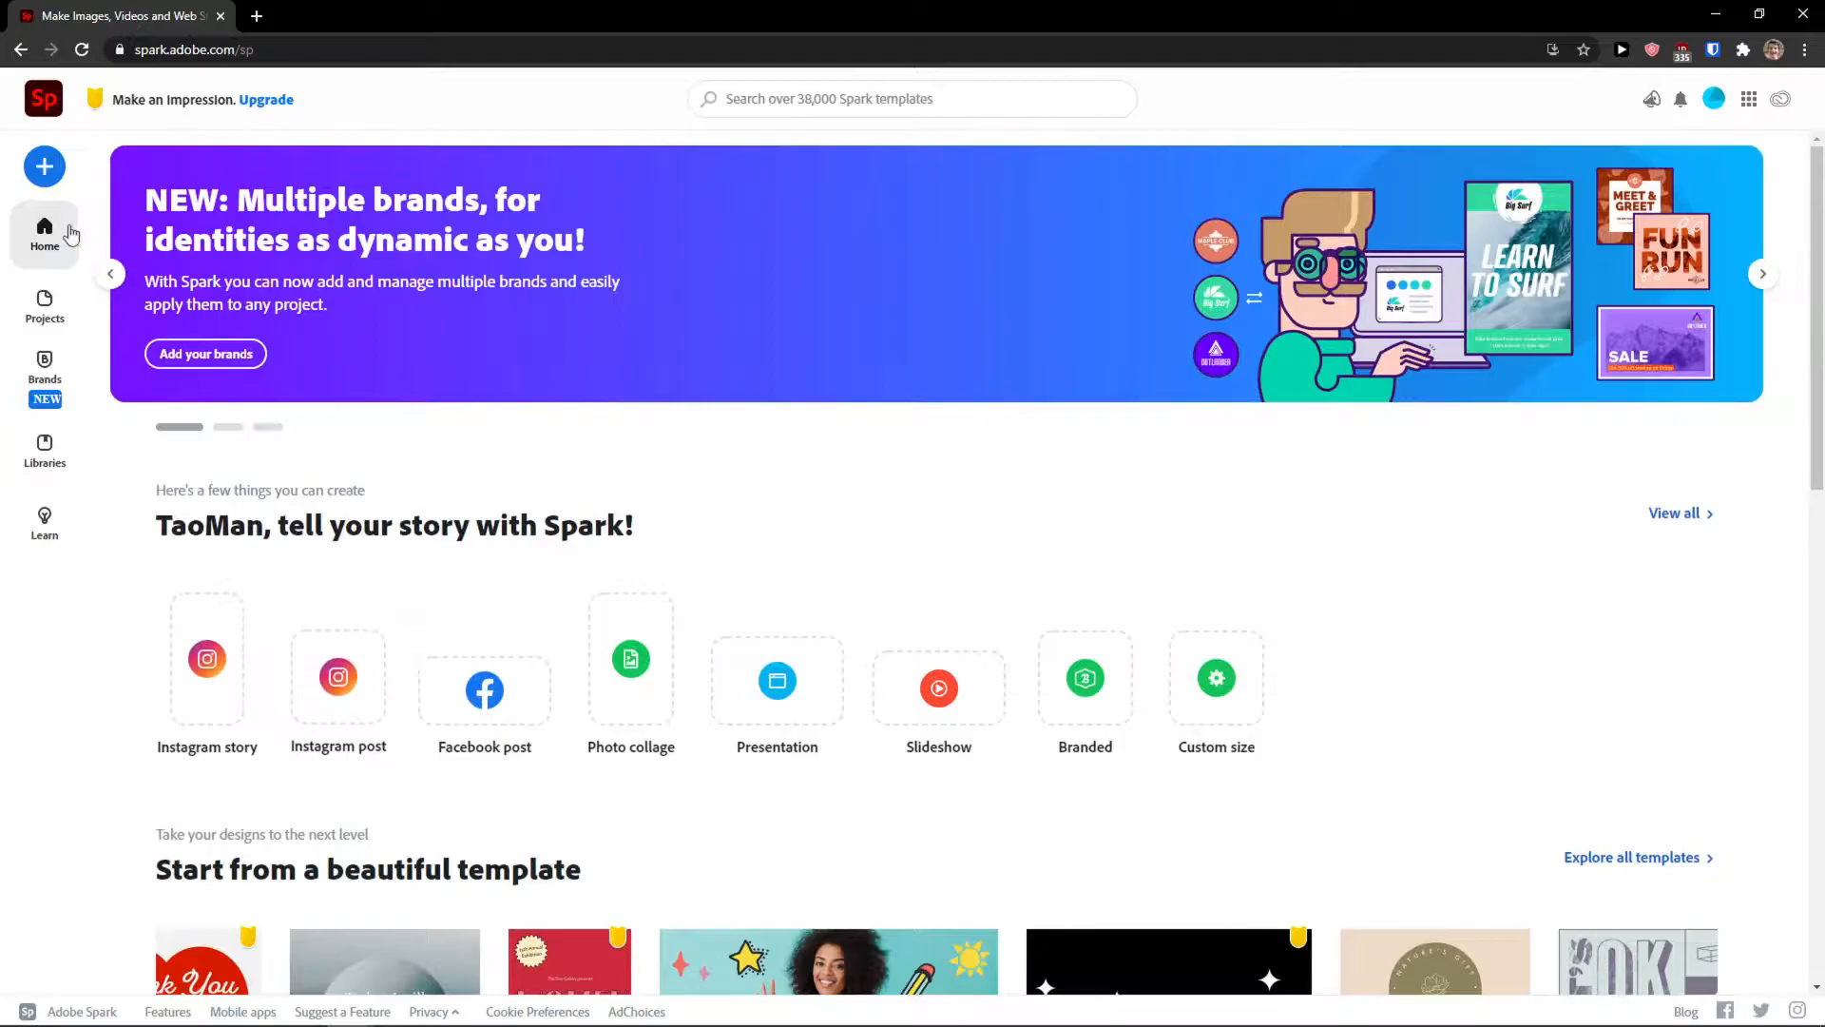
- Show all available project types and start a blank Instagram story project
{"action": "left_click", "coordinate": [44, 171]}
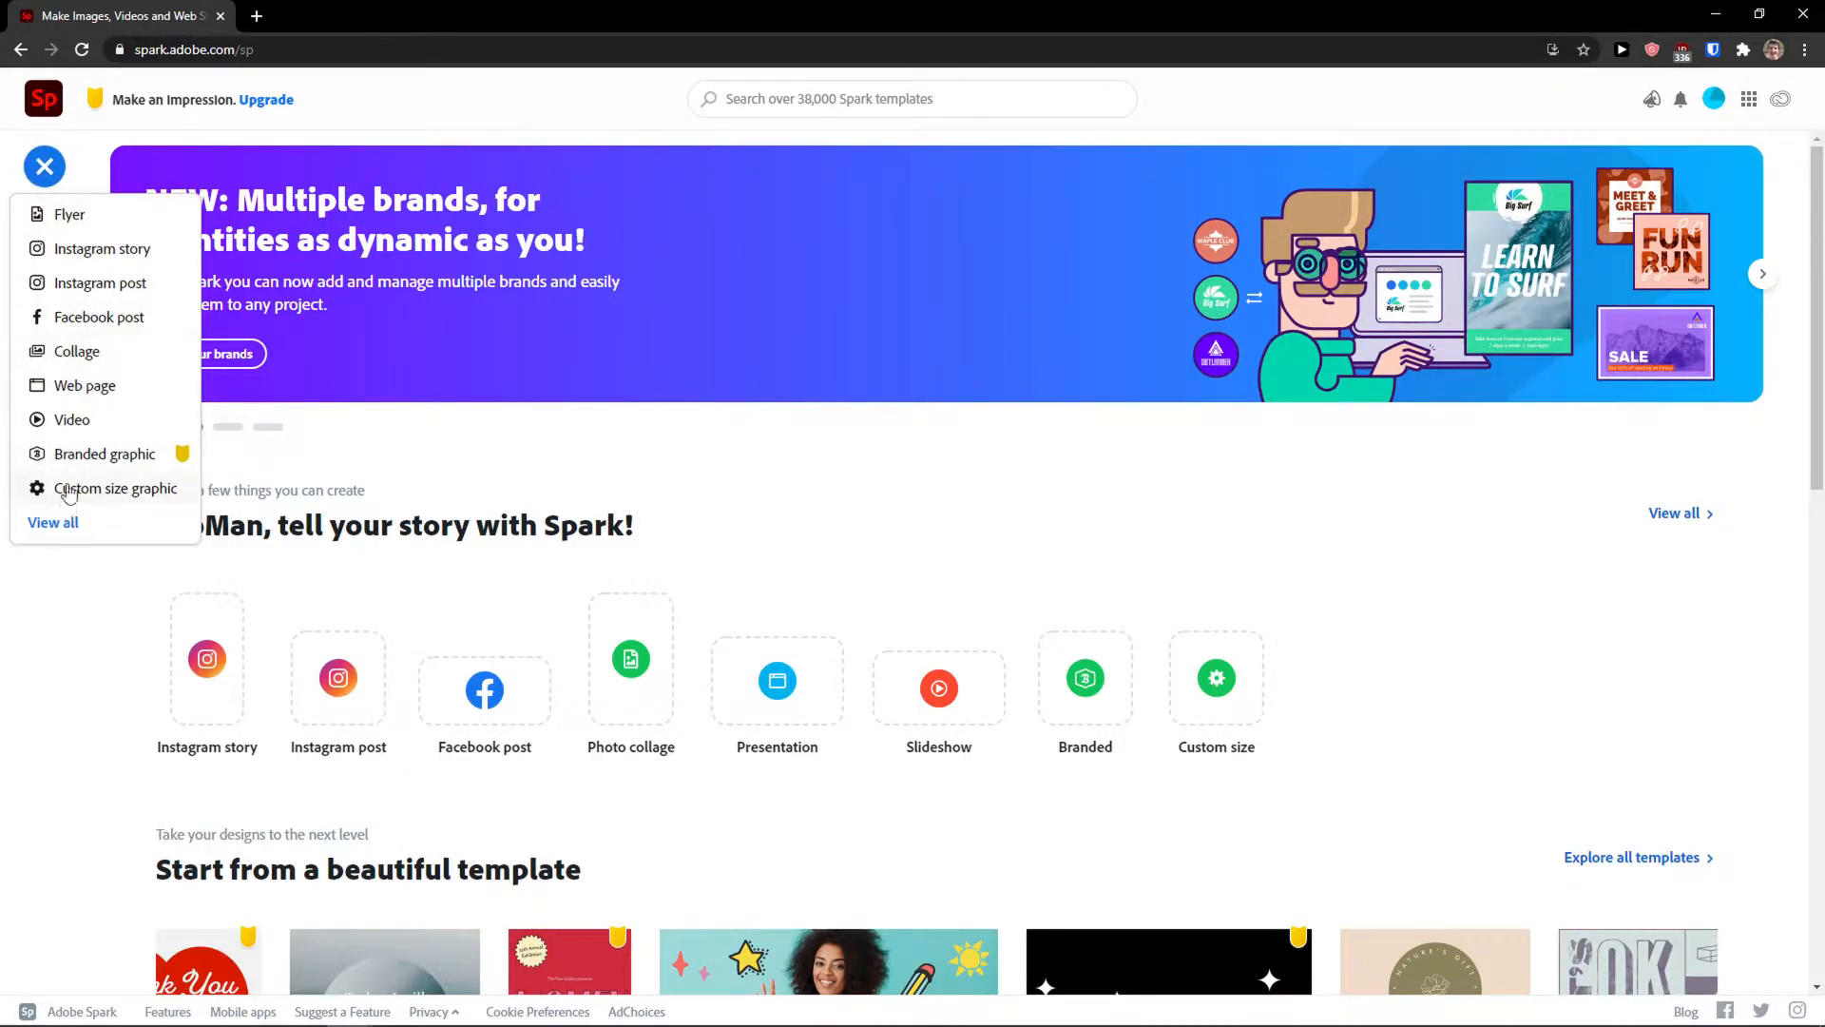
{"action": "left_click", "coordinate": [55, 523]}
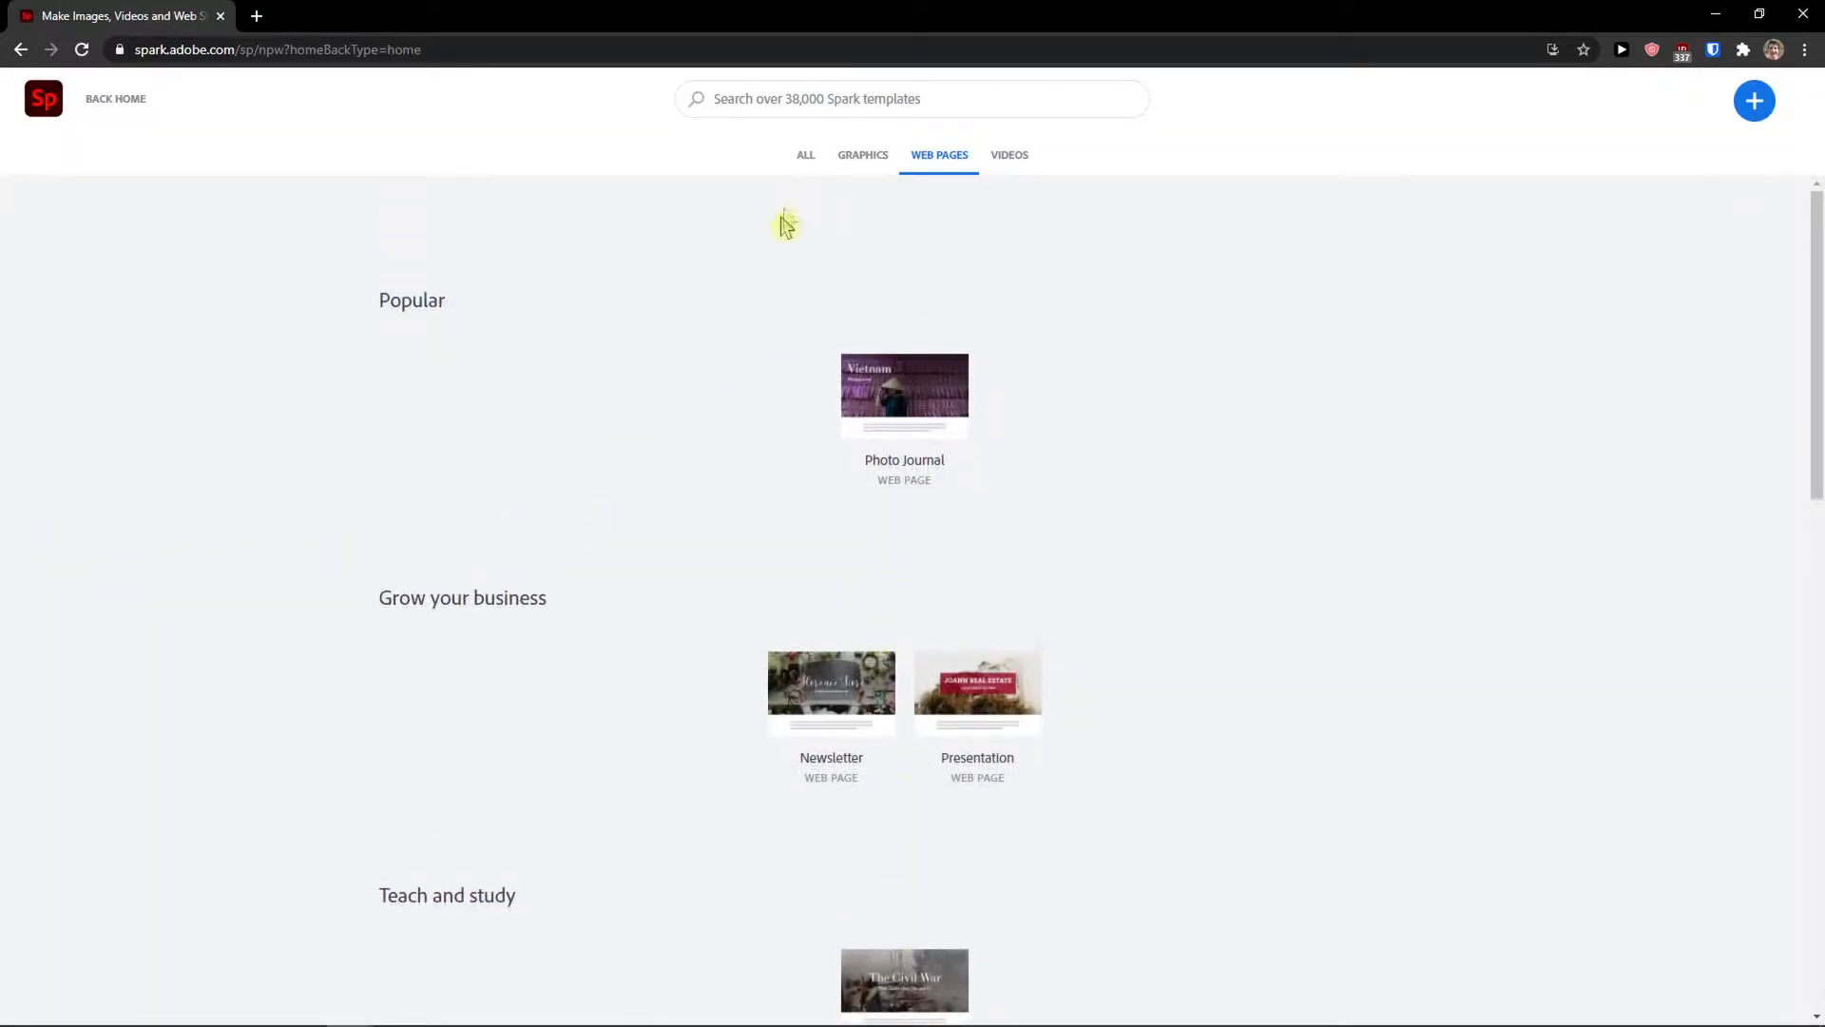
{"action": "left_click", "coordinate": [805, 160]}
{"action": "scroll", "coordinate": [385, 484], "scroll_direction": "down", "scroll_amount": 2}
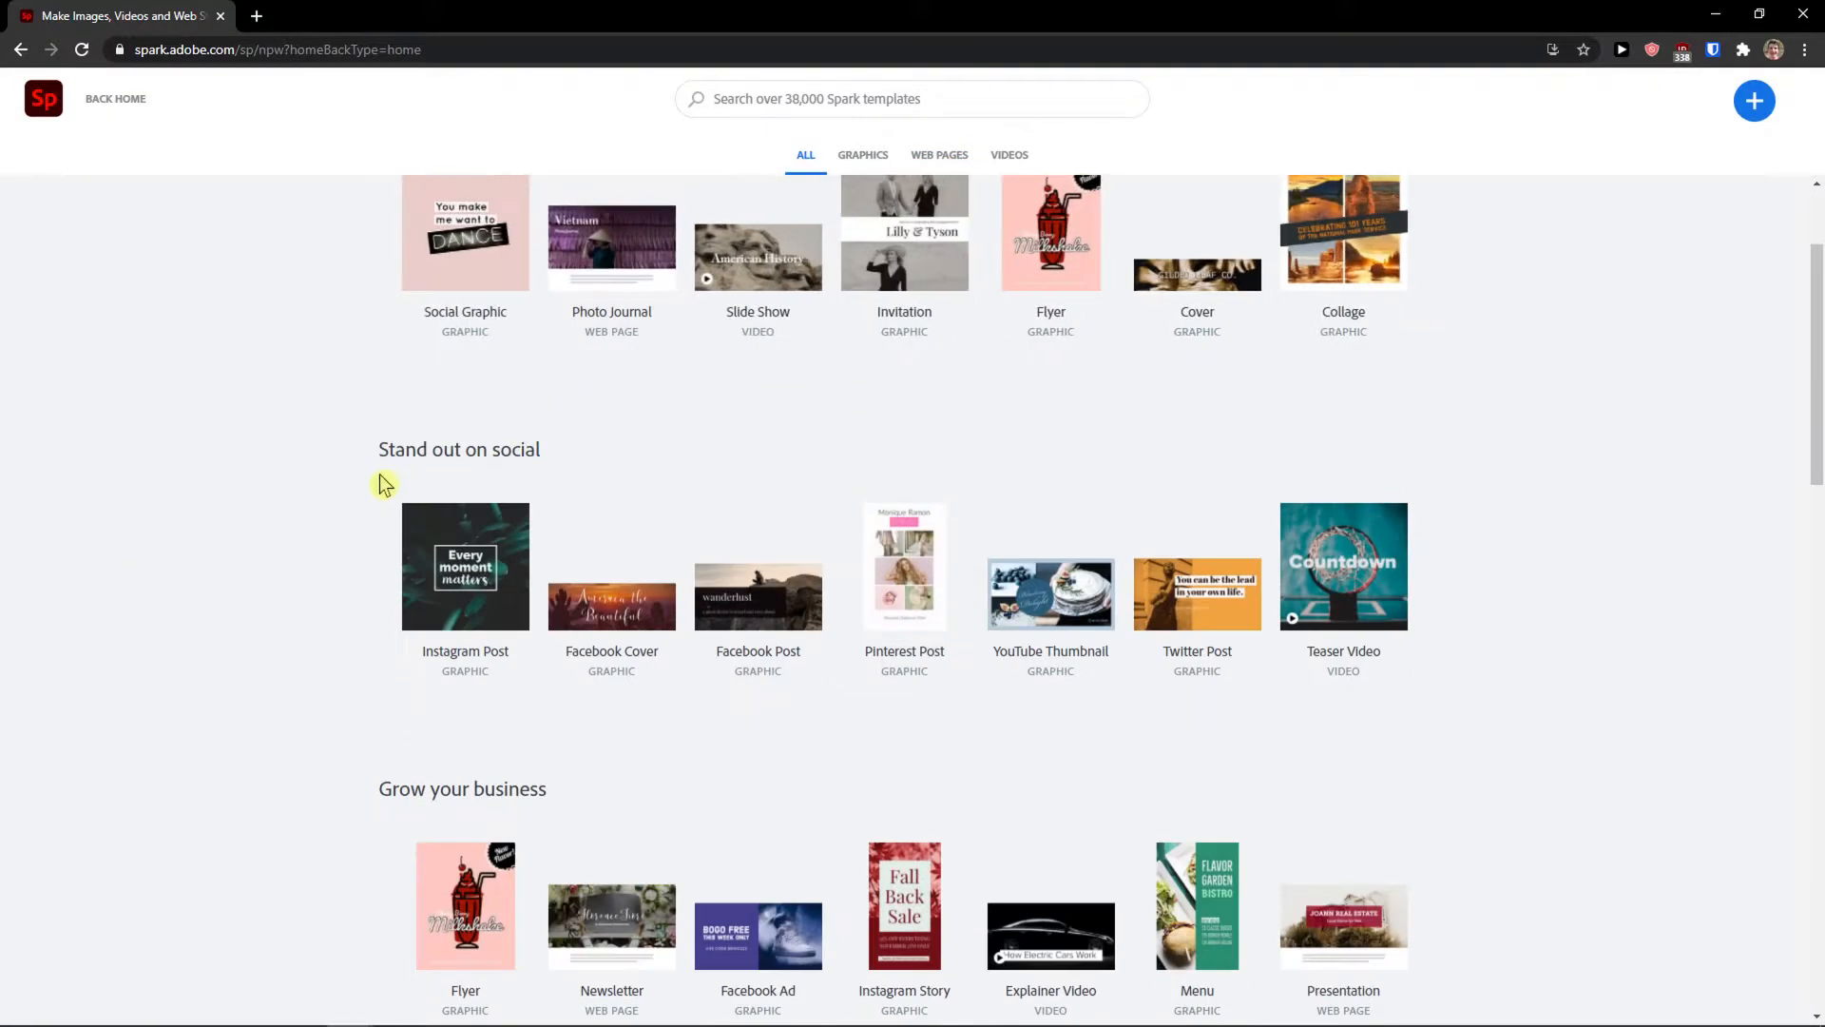
{"action": "scroll", "coordinate": [385, 485], "scroll_direction": "down", "scroll_amount": 1}
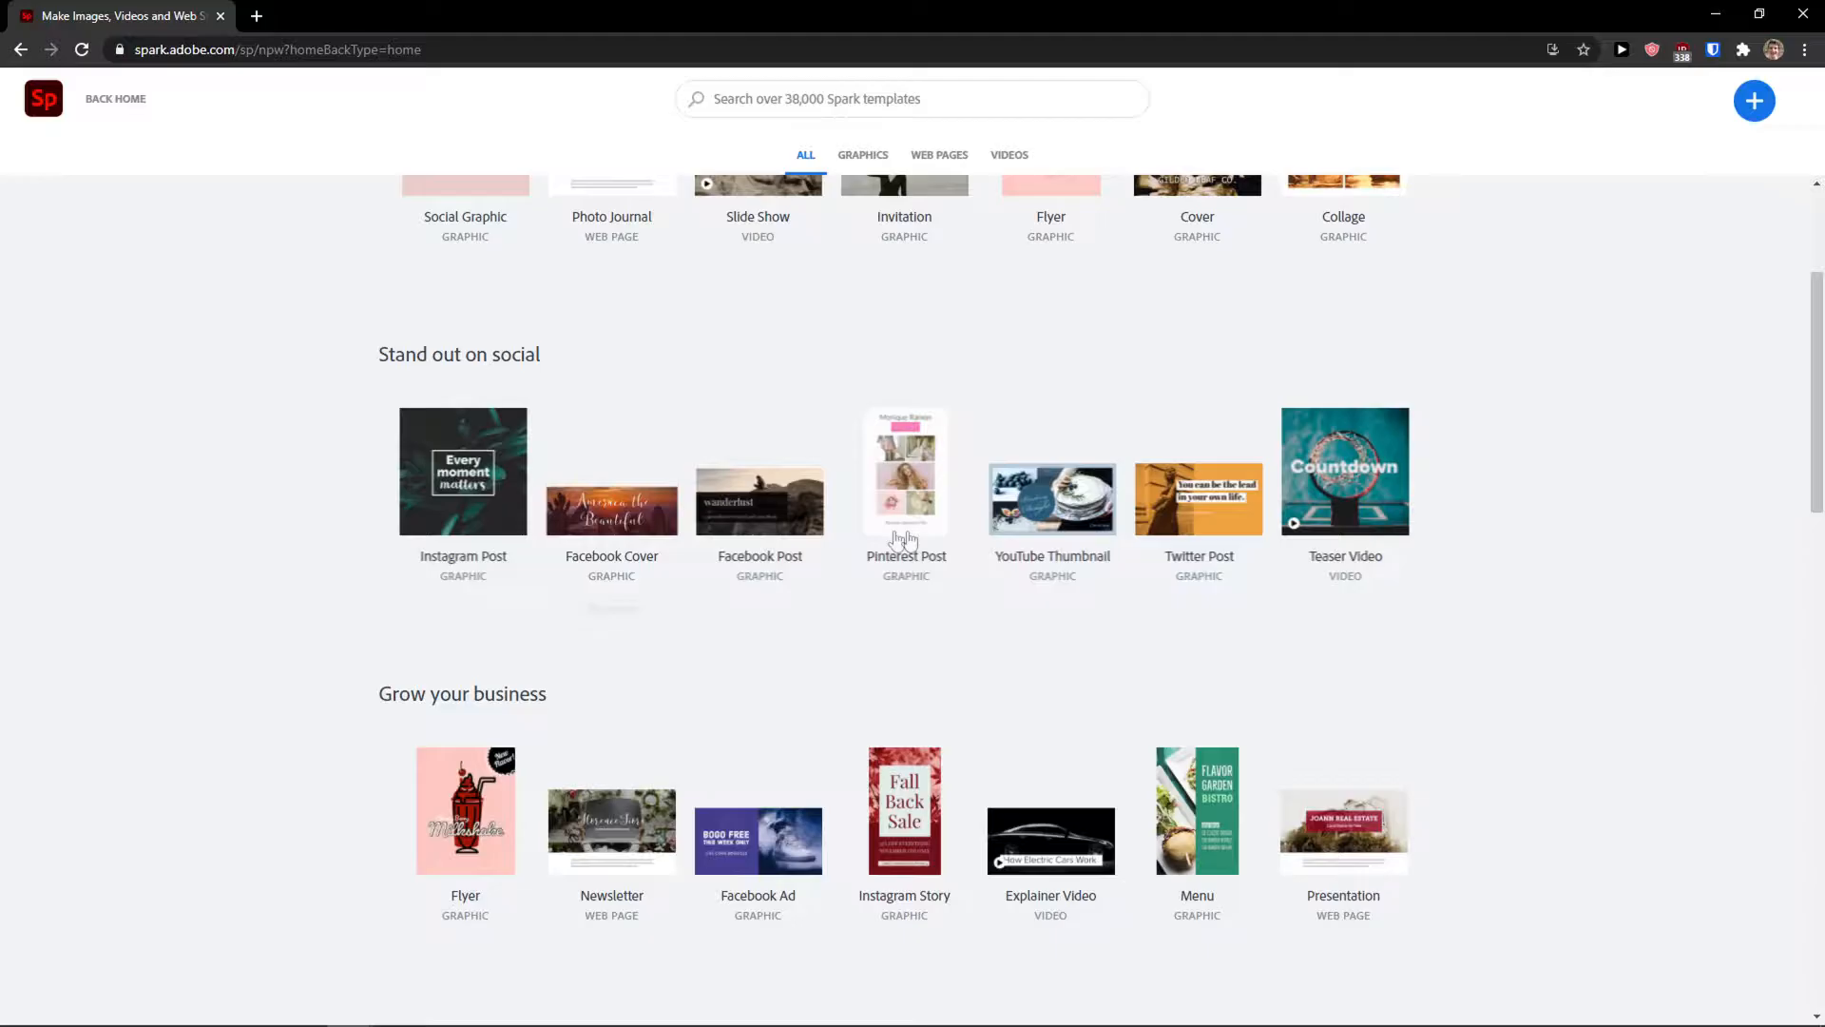
{"action": "left_click", "coordinate": [904, 540]}
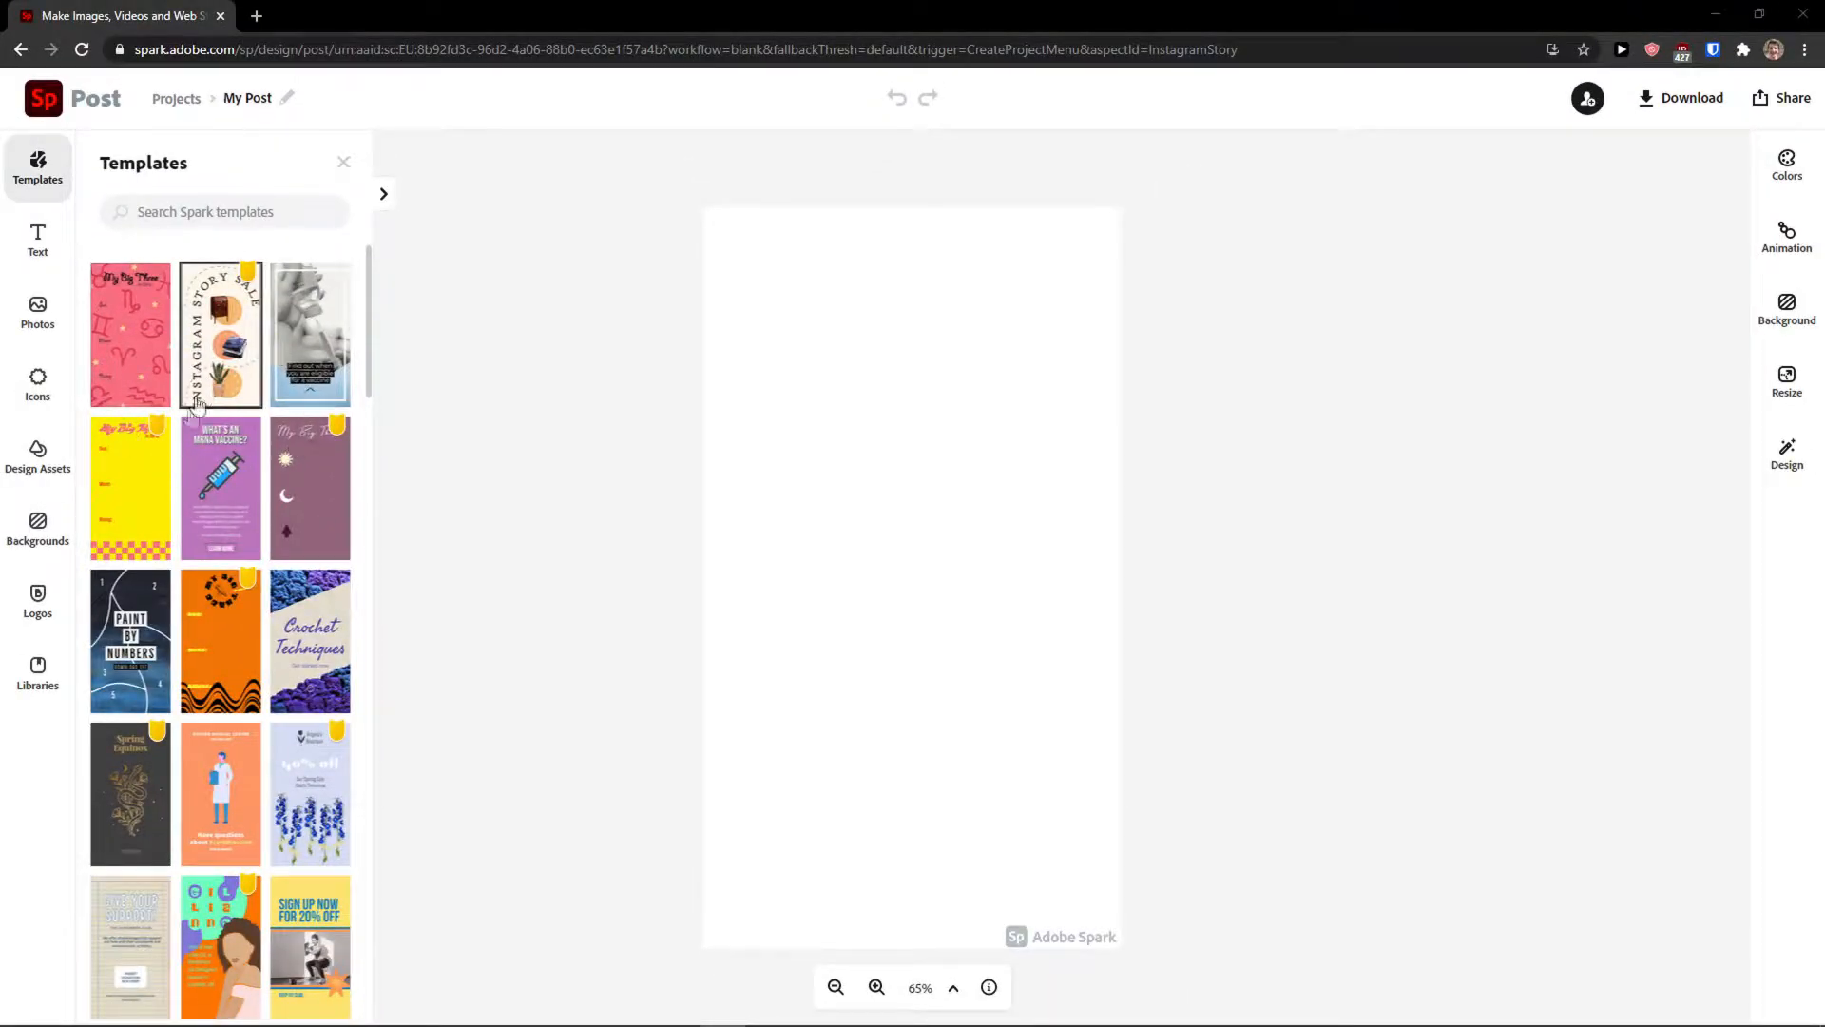
- Create the post from the free "Girls Support Girls" Women's Day template
{"action": "left_click", "coordinate": [233, 542]}
{"action": "left_click", "coordinate": [1370, 284]}
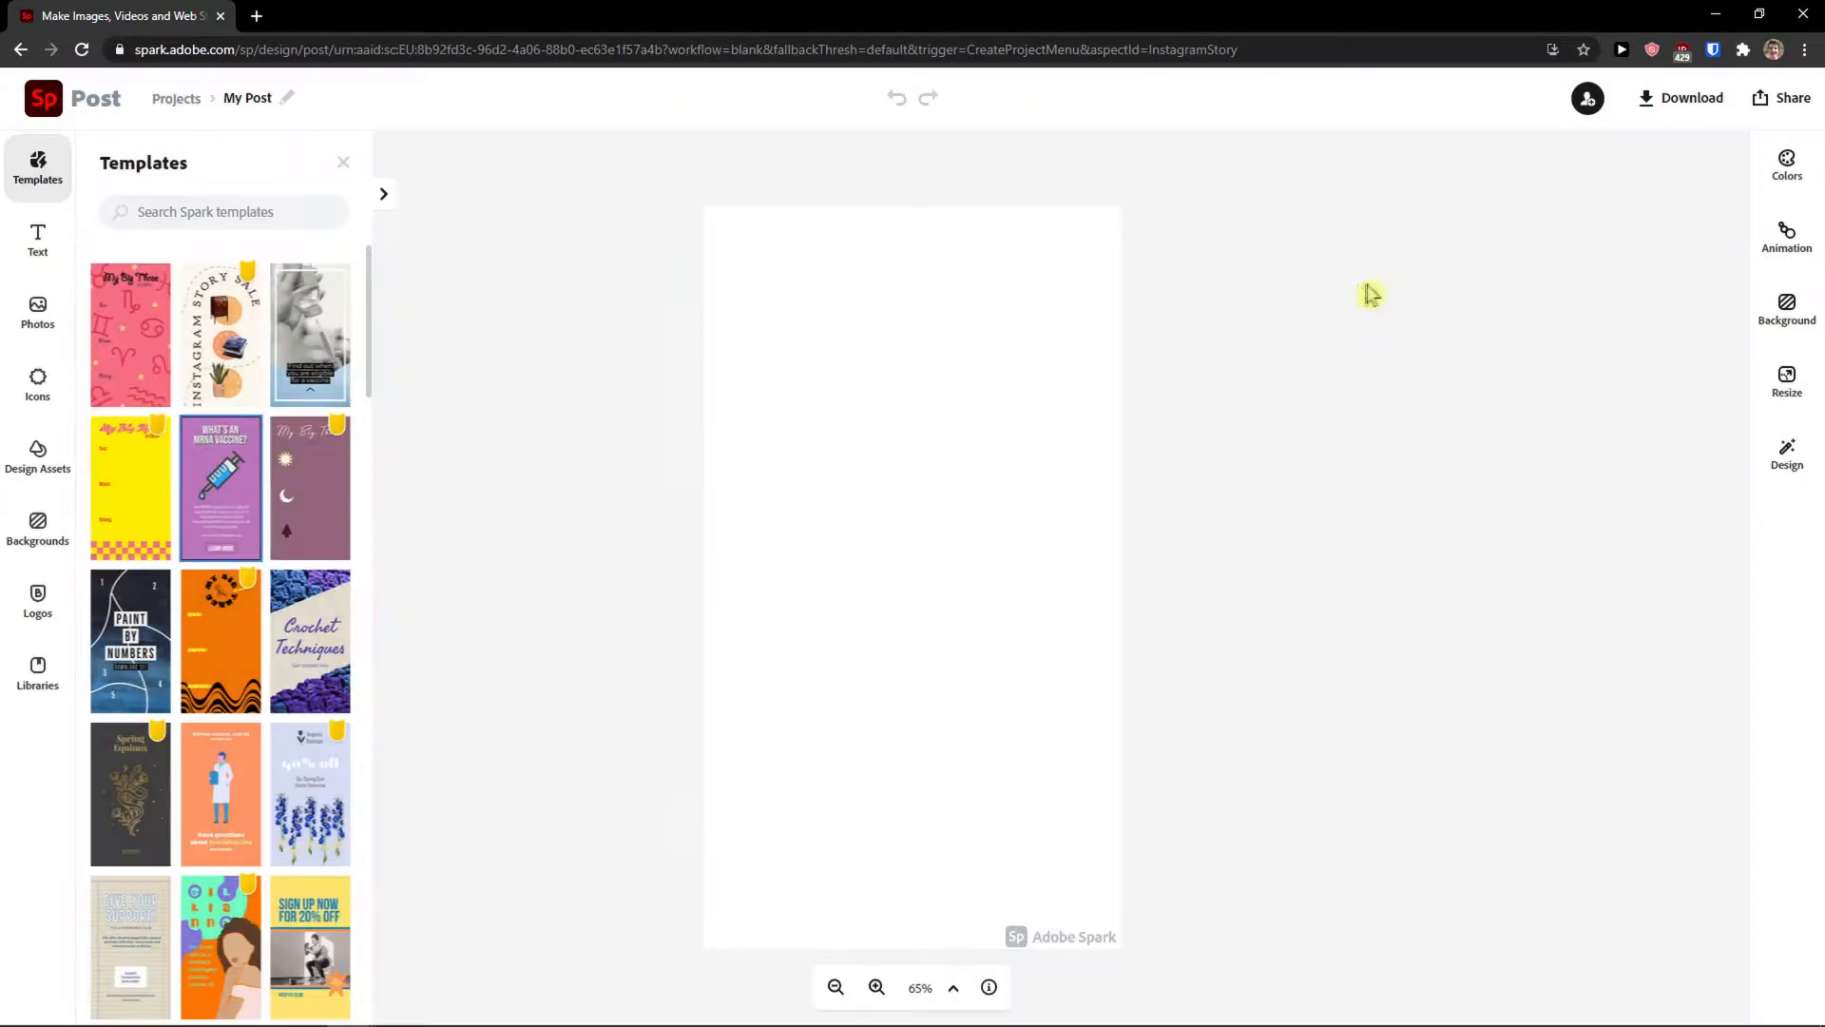
{"action": "scroll", "coordinate": [257, 585], "scroll_direction": "down", "scroll_amount": 5}
{"action": "scroll", "coordinate": [244, 586], "scroll_direction": "down", "scroll_amount": 1}
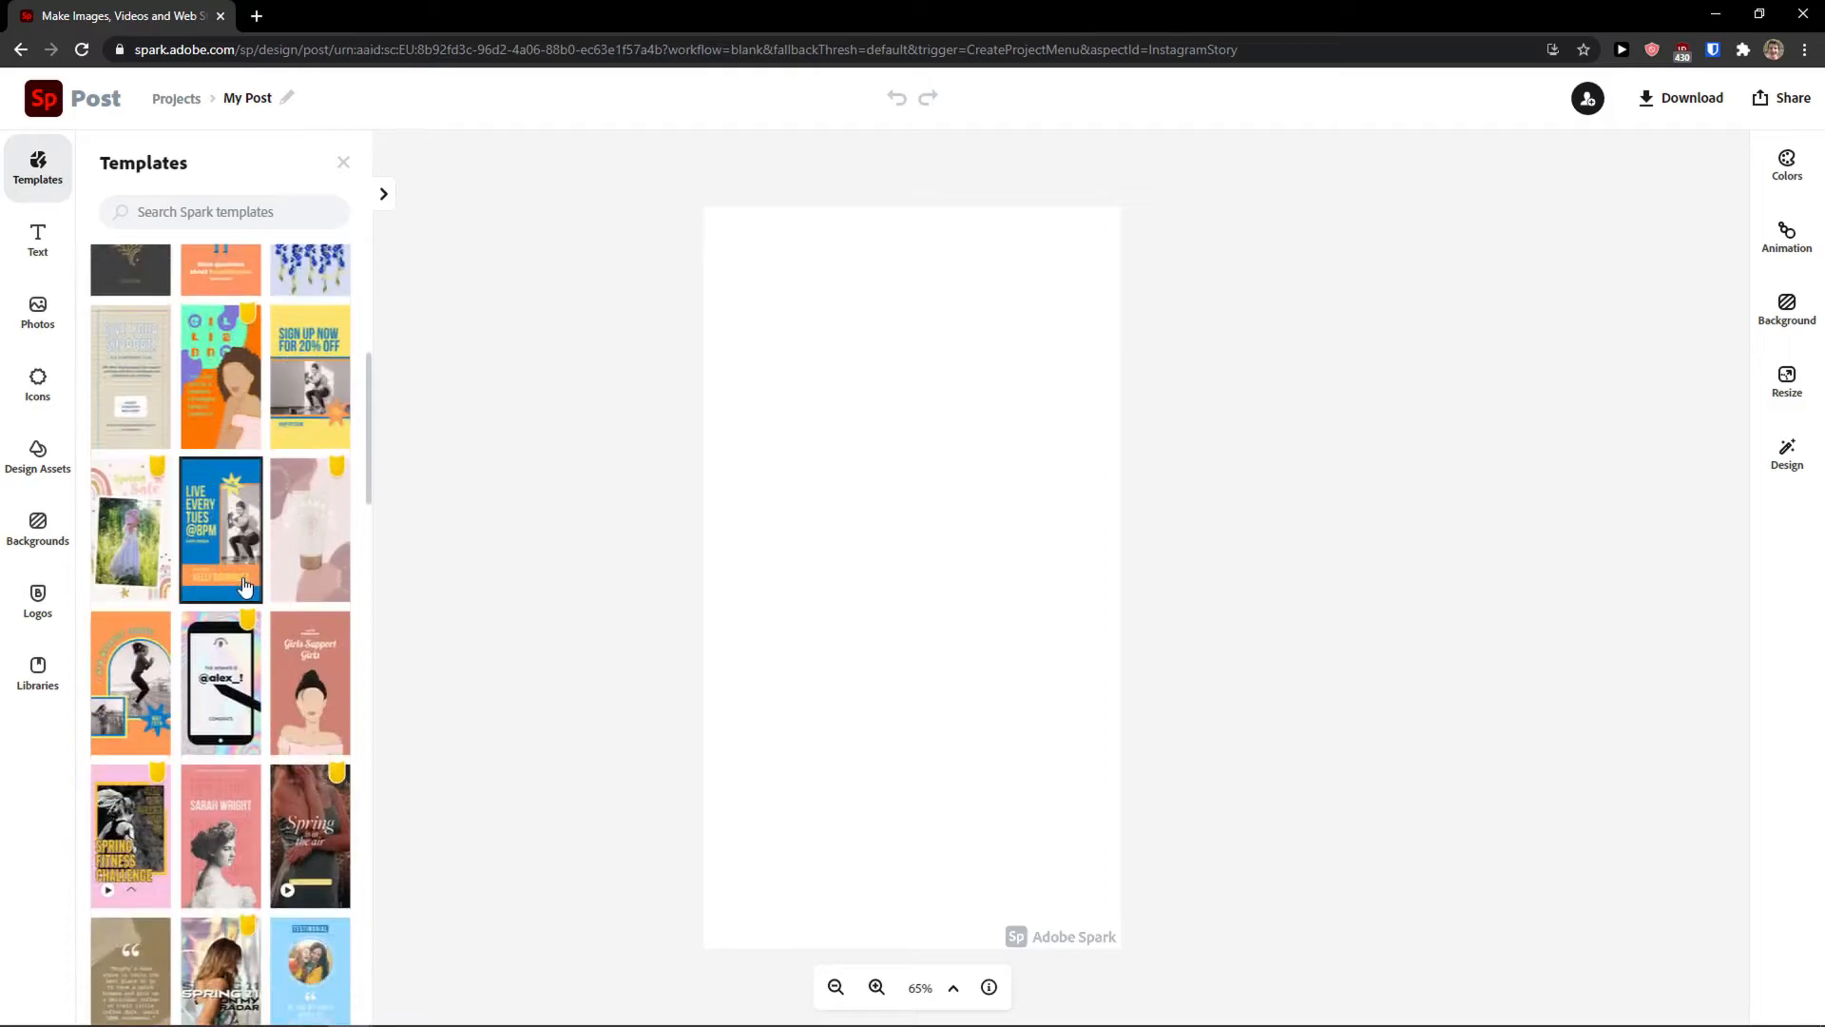
{"action": "left_click", "coordinate": [327, 701]}
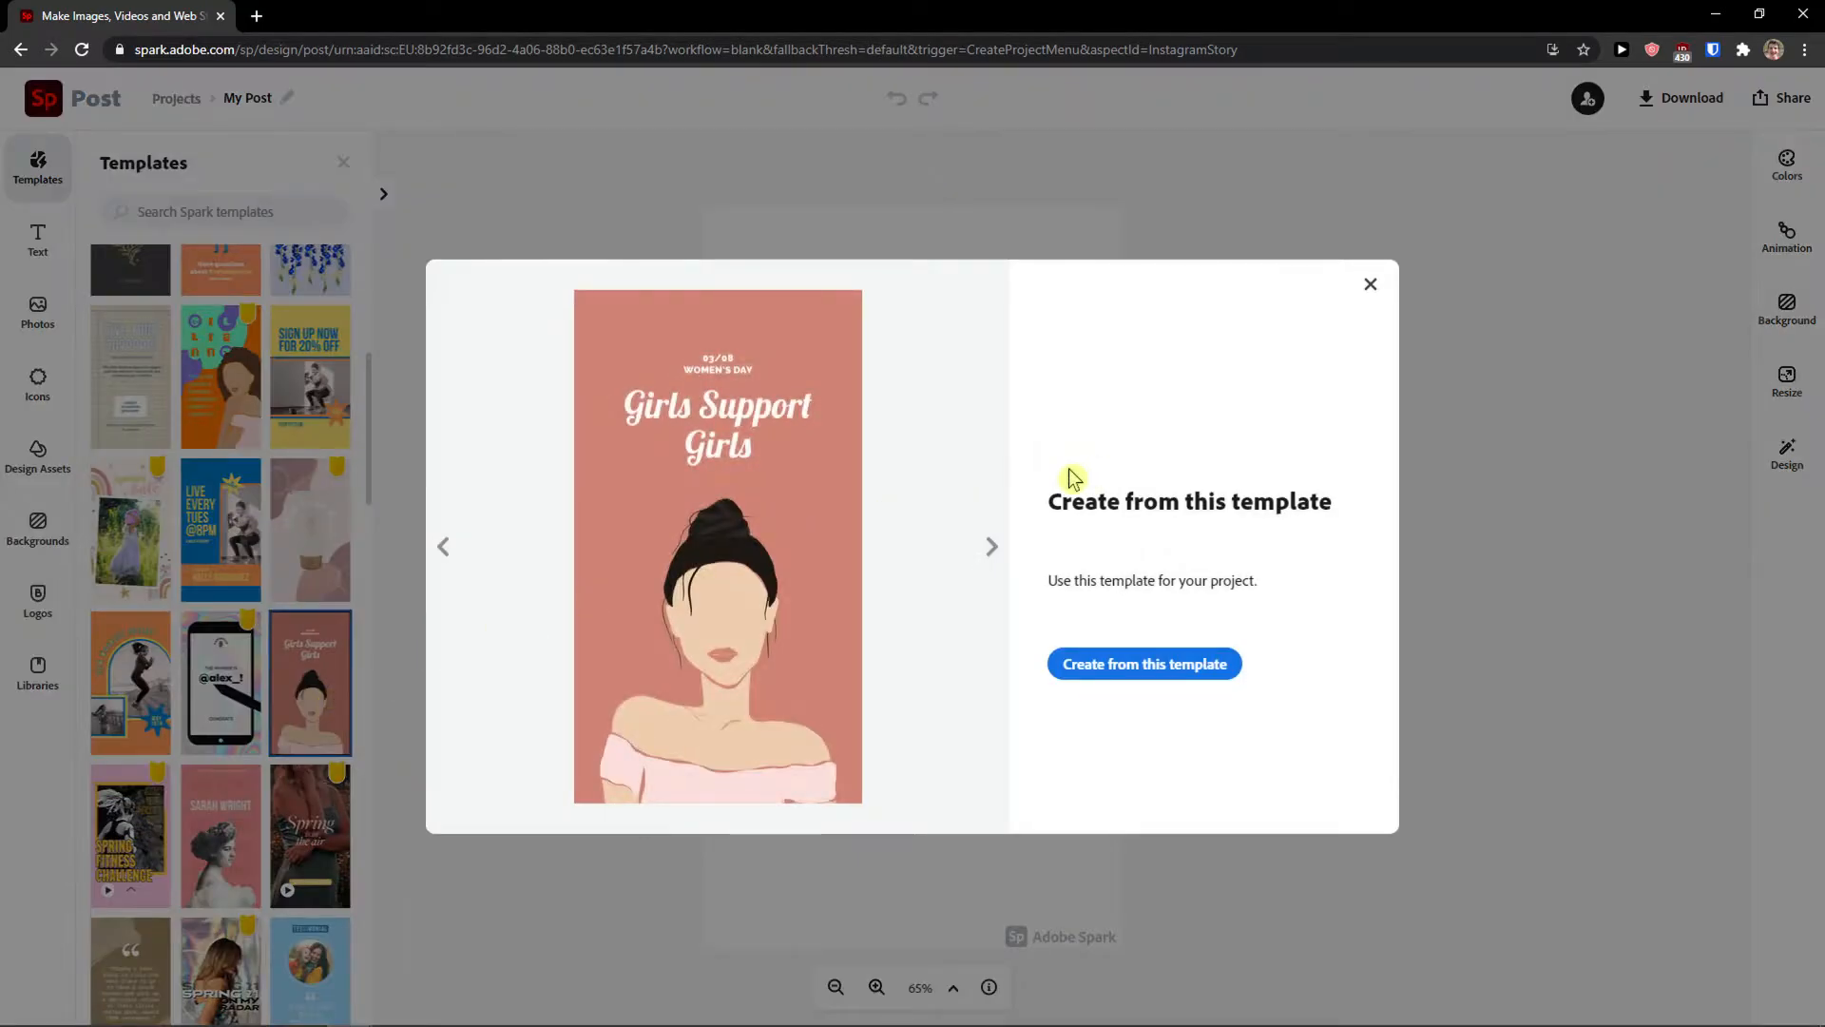
{"action": "left_click", "coordinate": [1106, 677]}
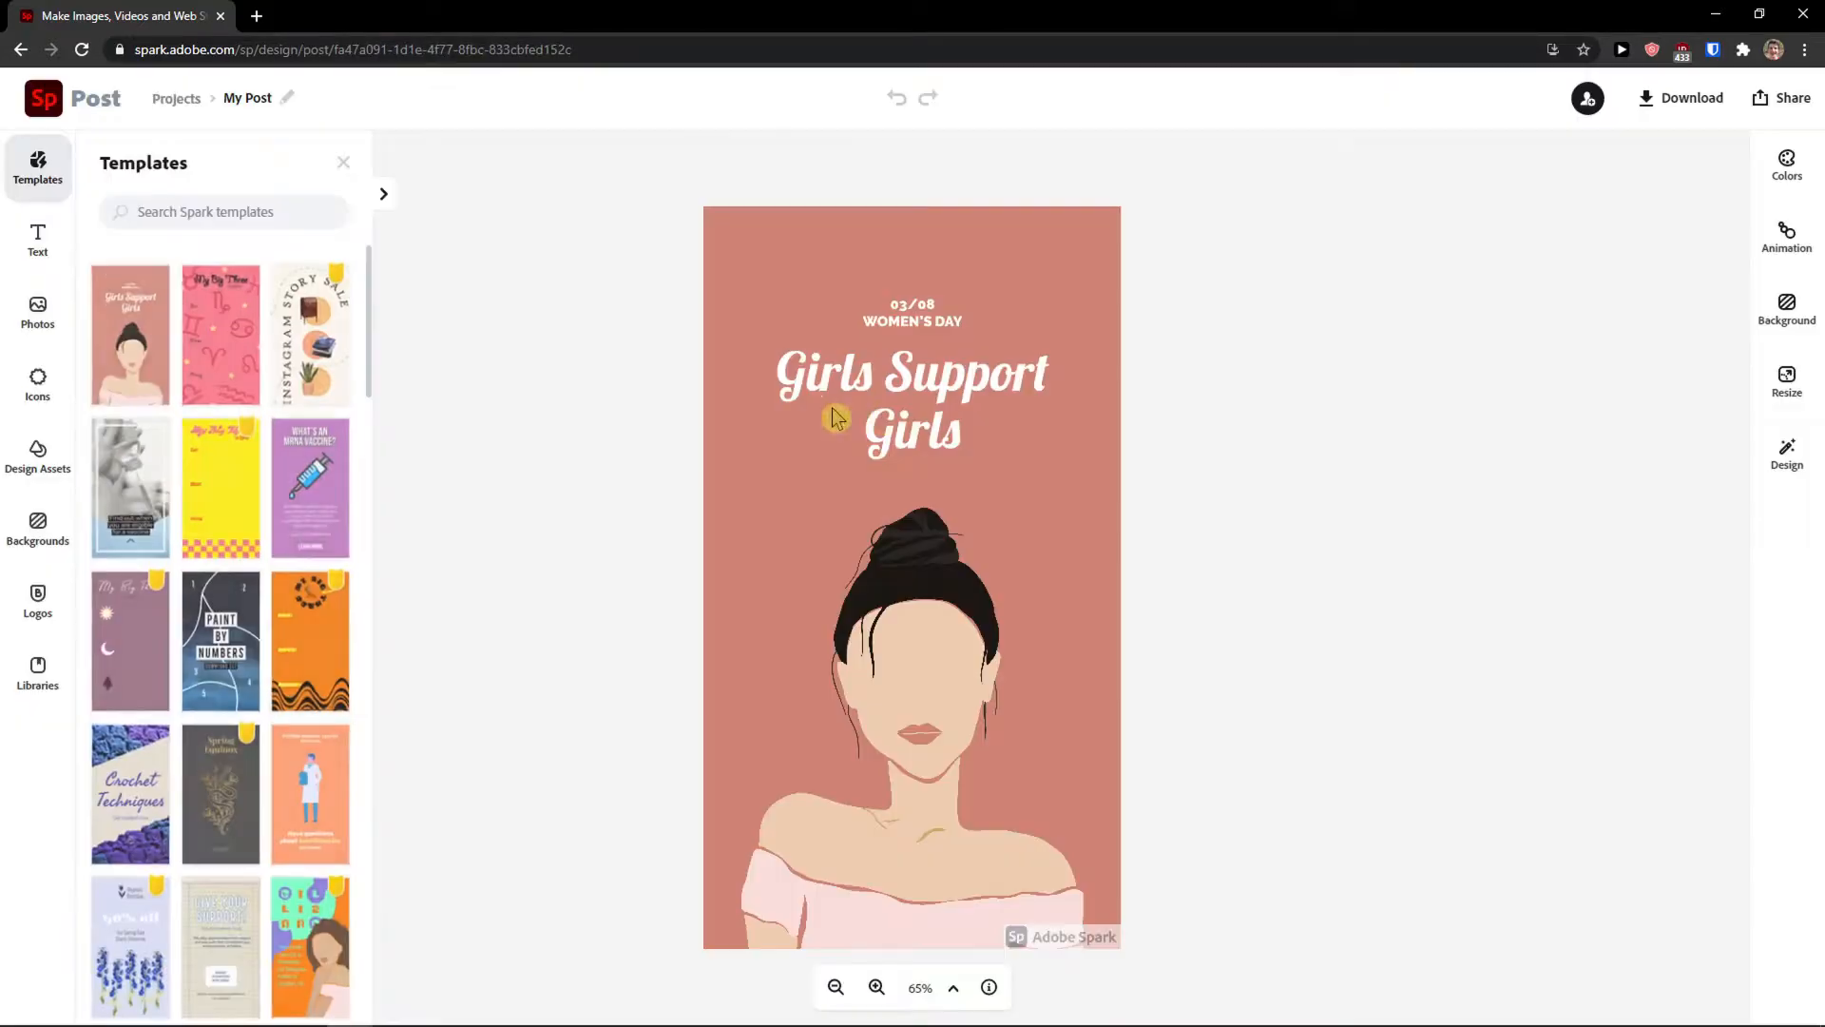
- Search the templates for the popular term "facebook ad" and look through the matching designs
{"action": "left_click", "coordinate": [273, 209]}
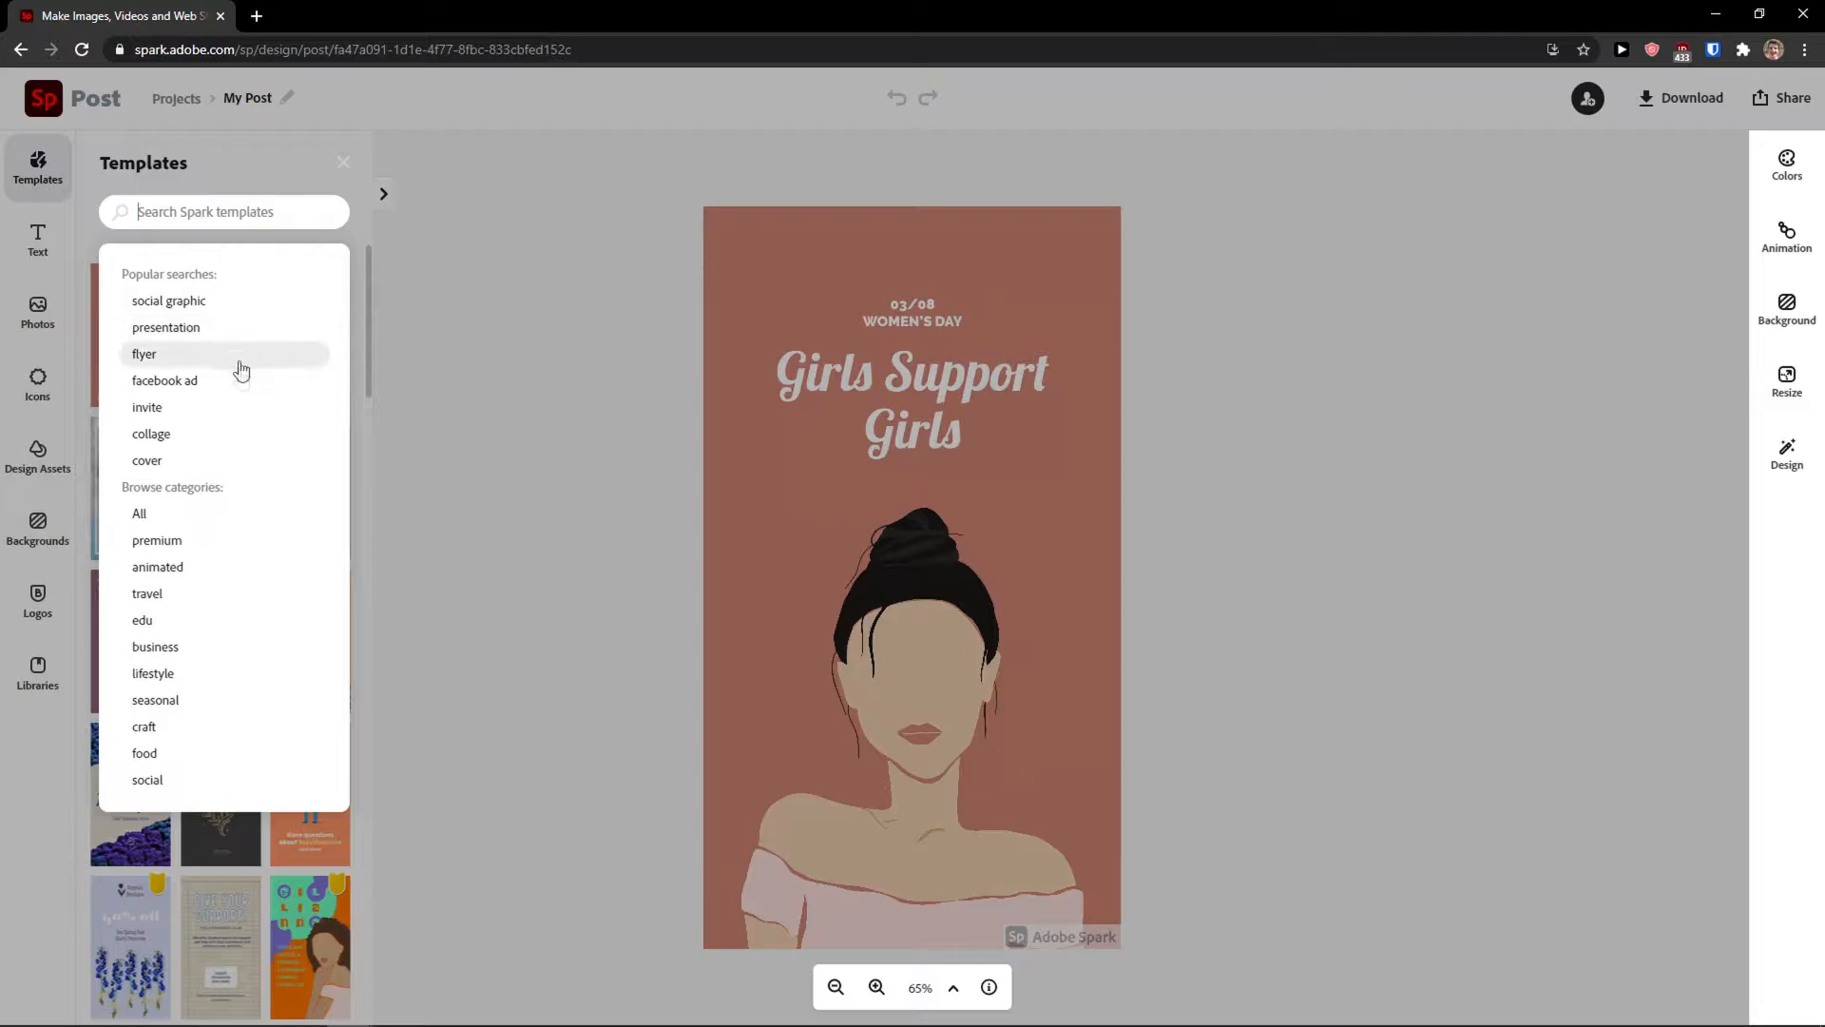
{"action": "left_click", "coordinate": [238, 380]}
{"action": "scroll", "coordinate": [213, 627], "scroll_direction": "down", "scroll_amount": 10}
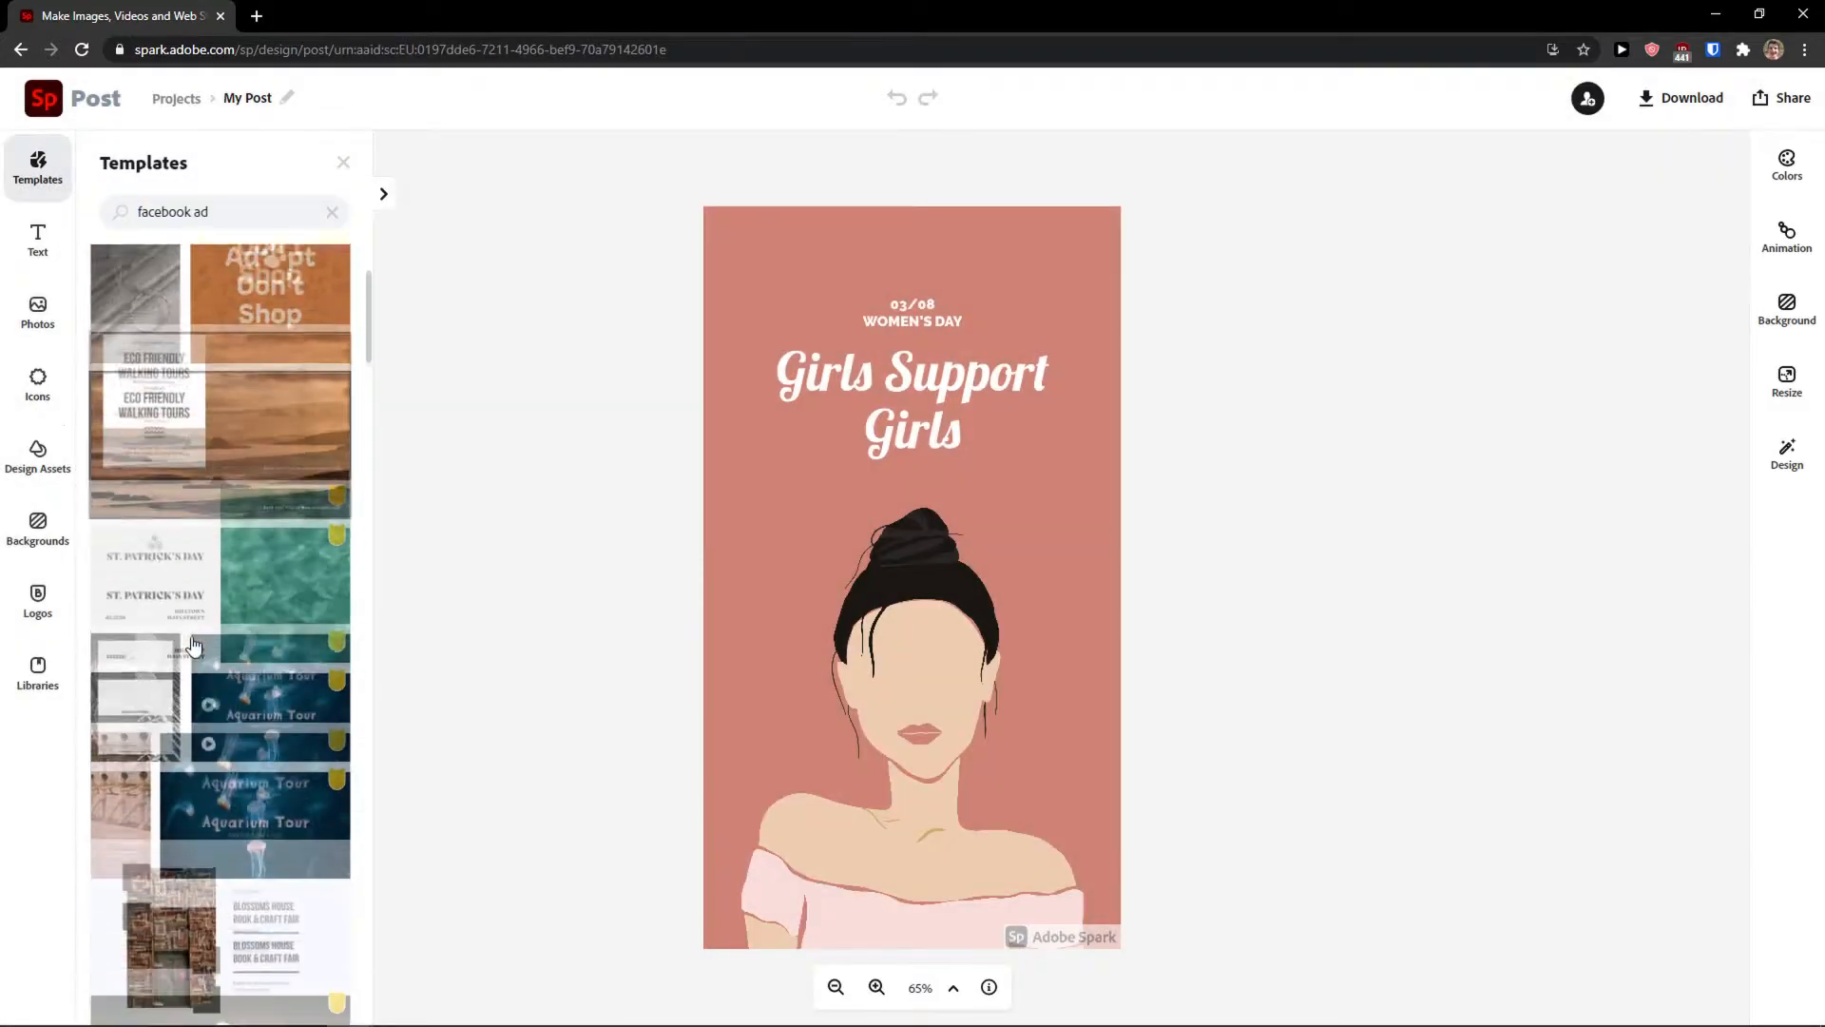
{"action": "scroll", "coordinate": [213, 627], "scroll_direction": "up", "scroll_amount": 10}
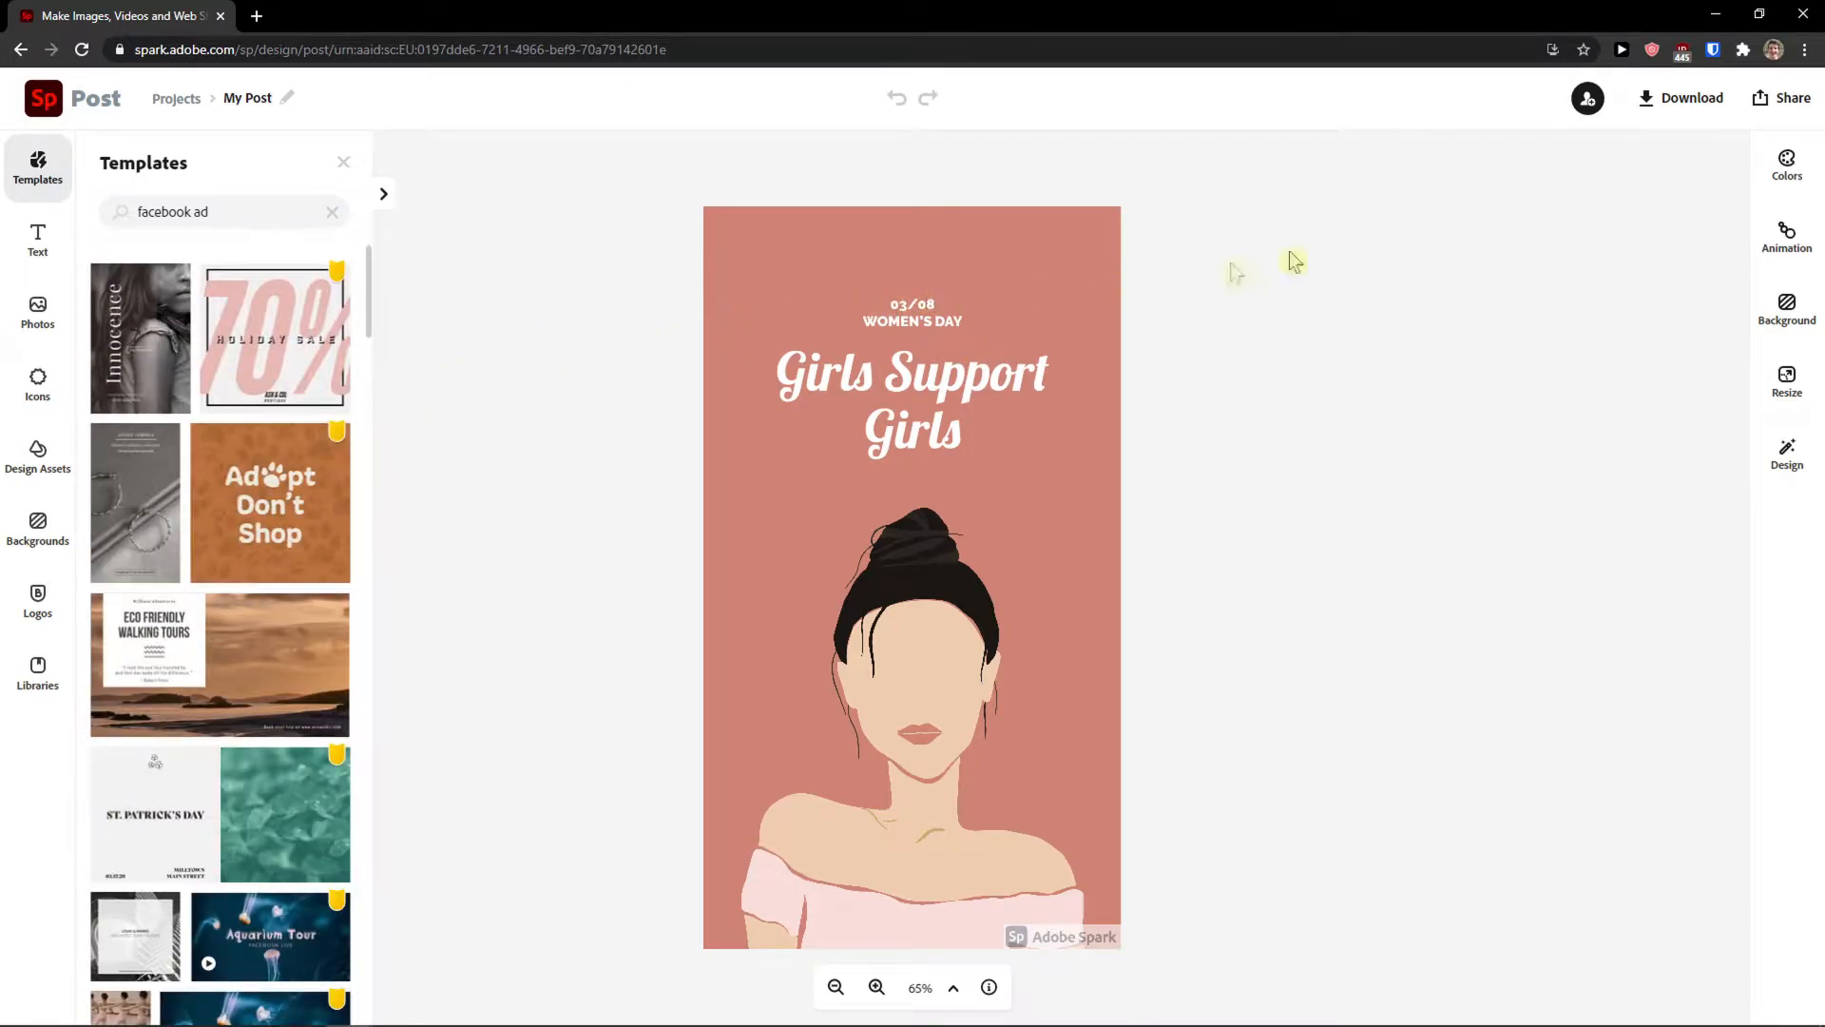
- Try several decorative color palettes on the design and apply the dark red, rust, orange, cream and green one
{"action": "left_click", "coordinate": [1787, 164]}
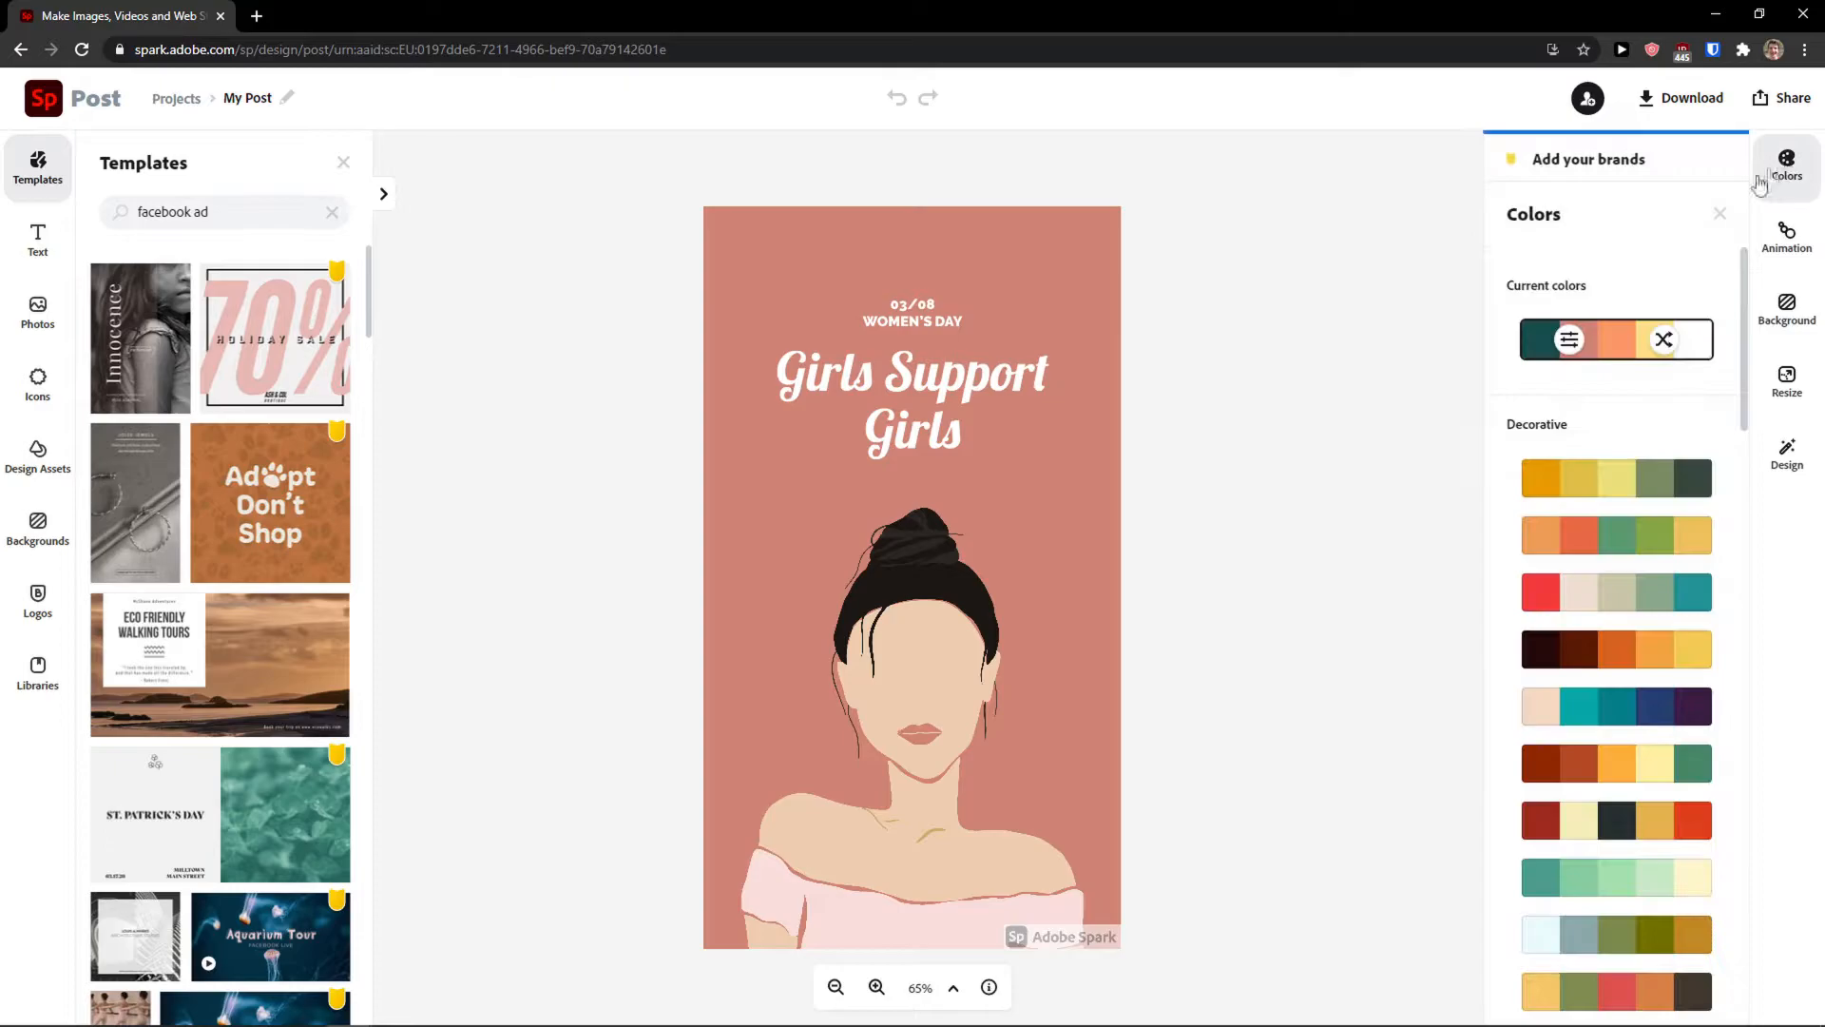
{"action": "left_click", "coordinate": [1612, 483]}
{"action": "left_click", "coordinate": [1607, 547]}
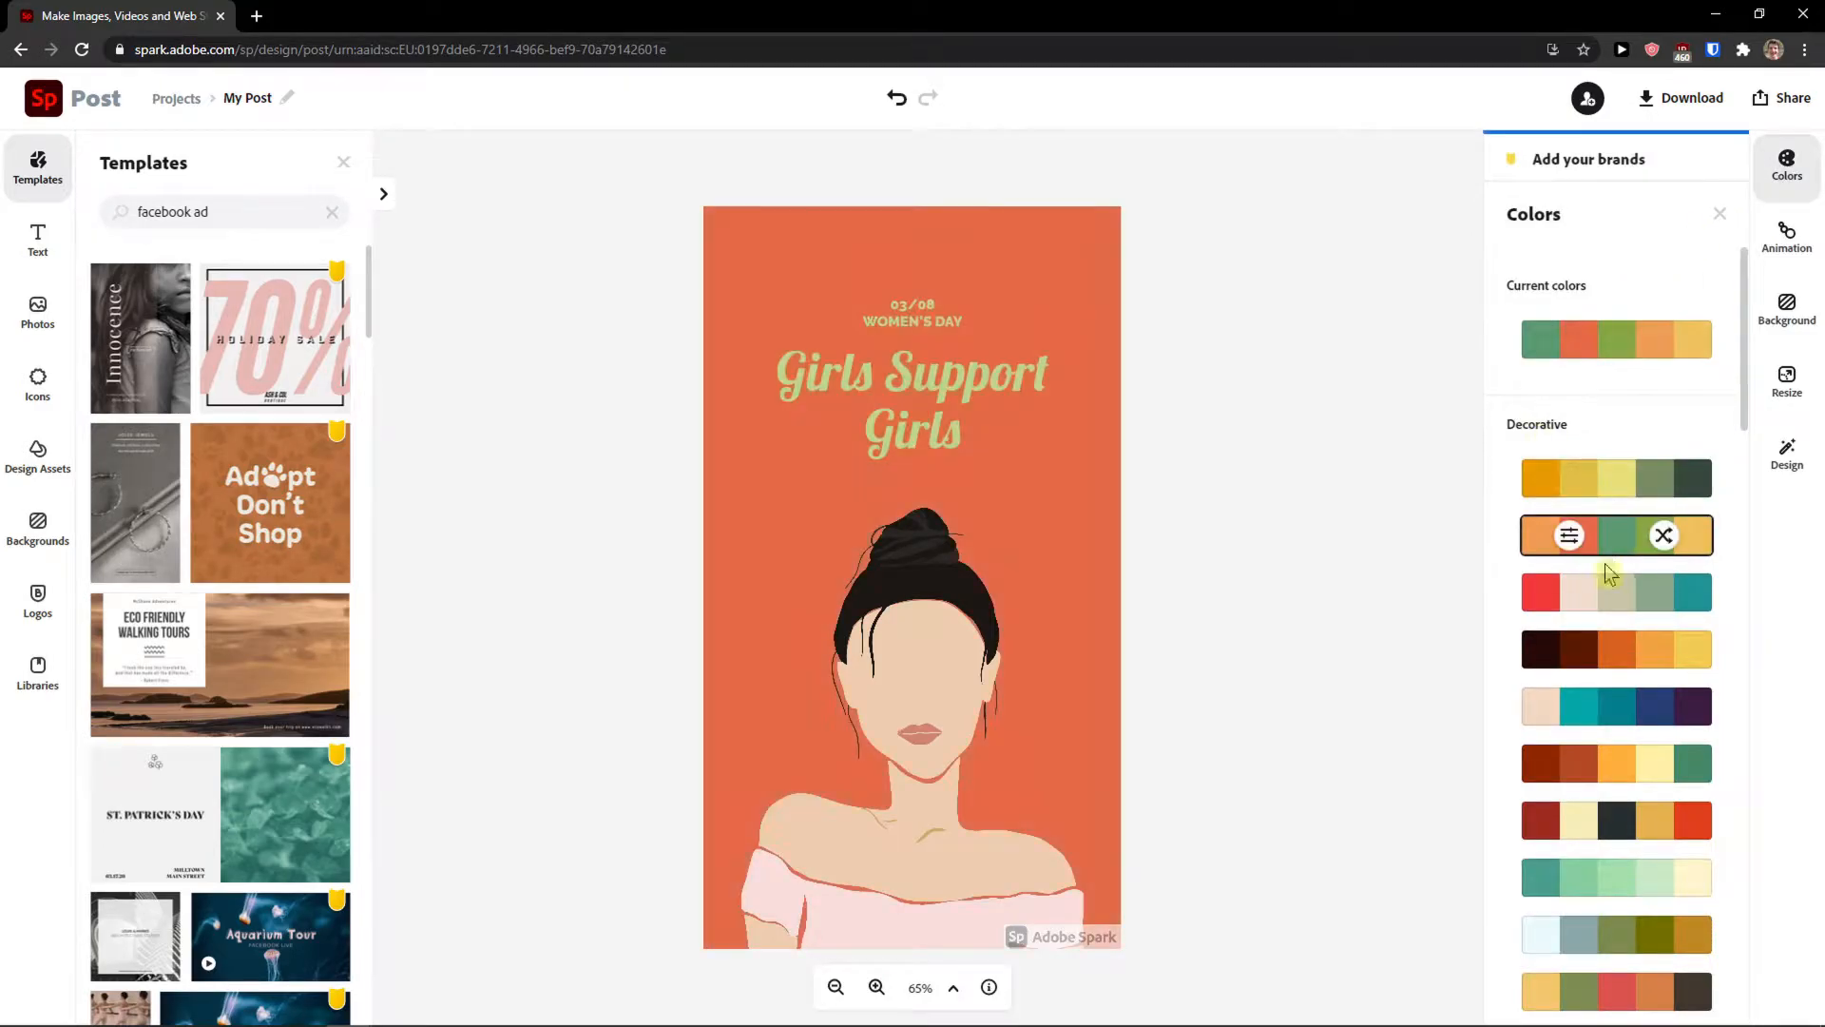
{"action": "left_click", "coordinate": [1616, 651]}
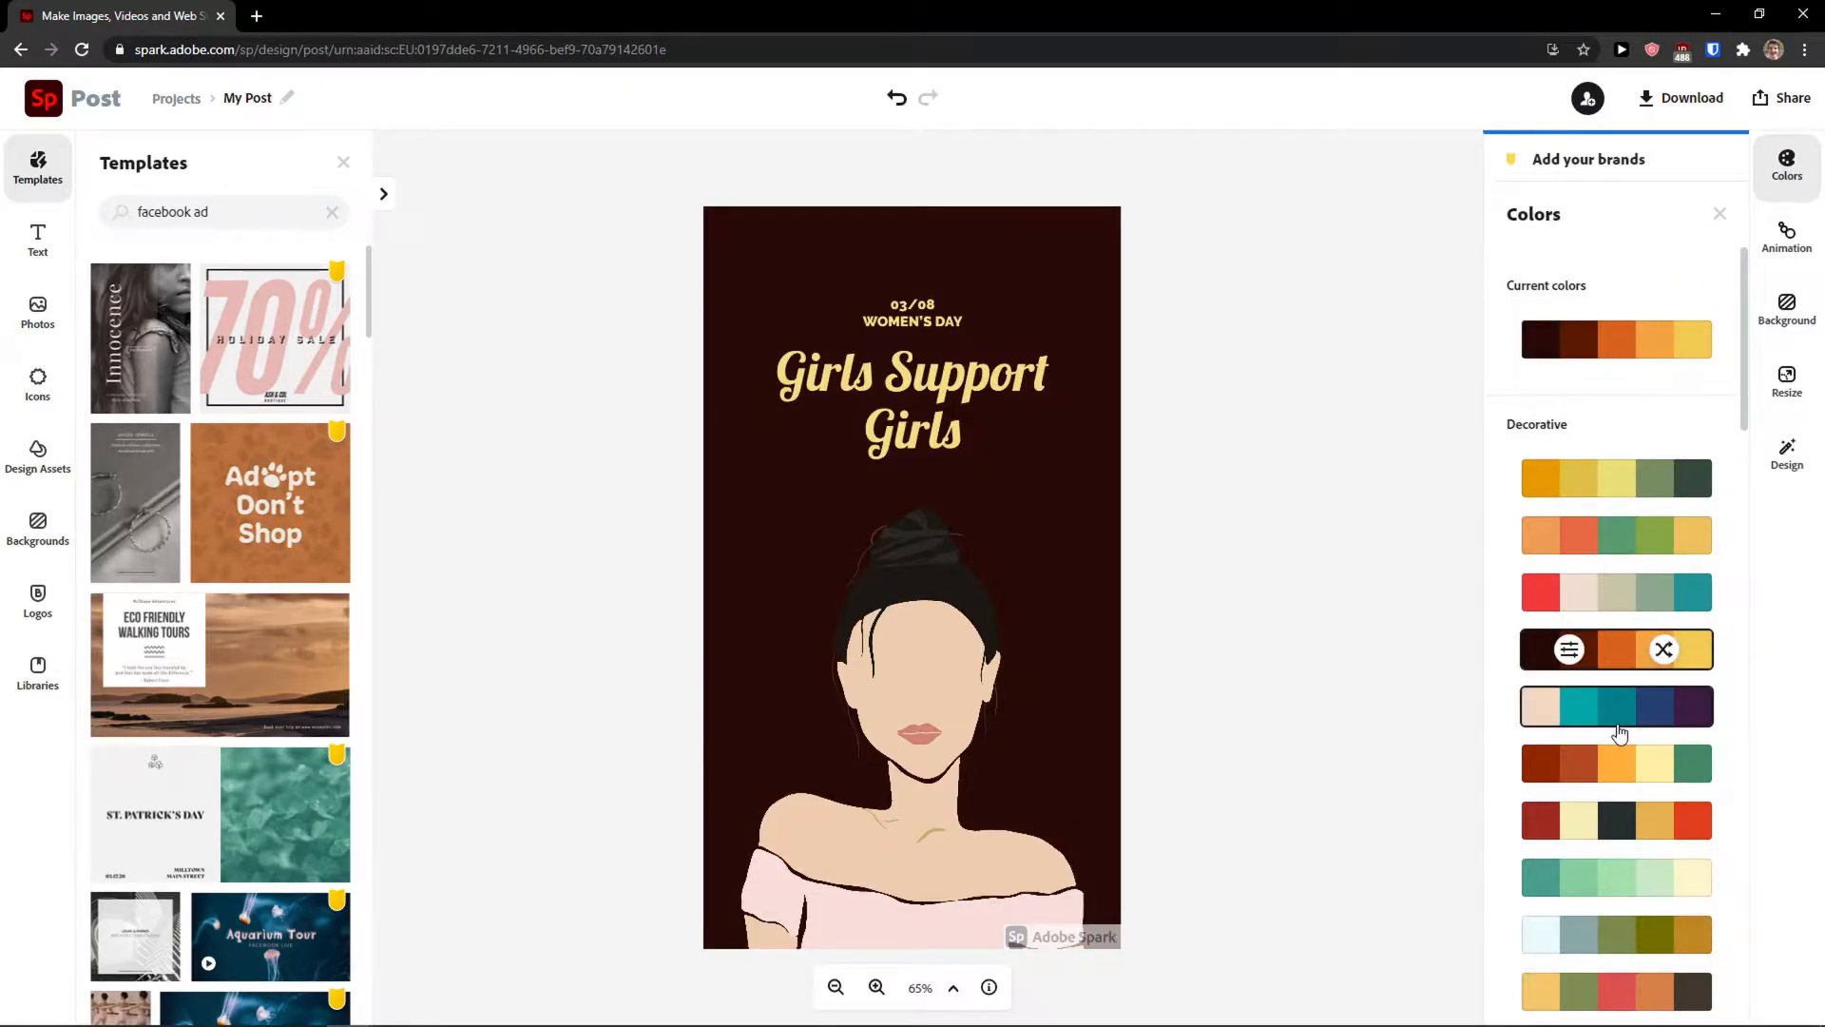
{"action": "left_click", "coordinate": [1620, 728]}
{"action": "scroll", "coordinate": [1616, 728], "scroll_direction": "down", "scroll_amount": 1}
{"action": "left_click", "coordinate": [1613, 723]}
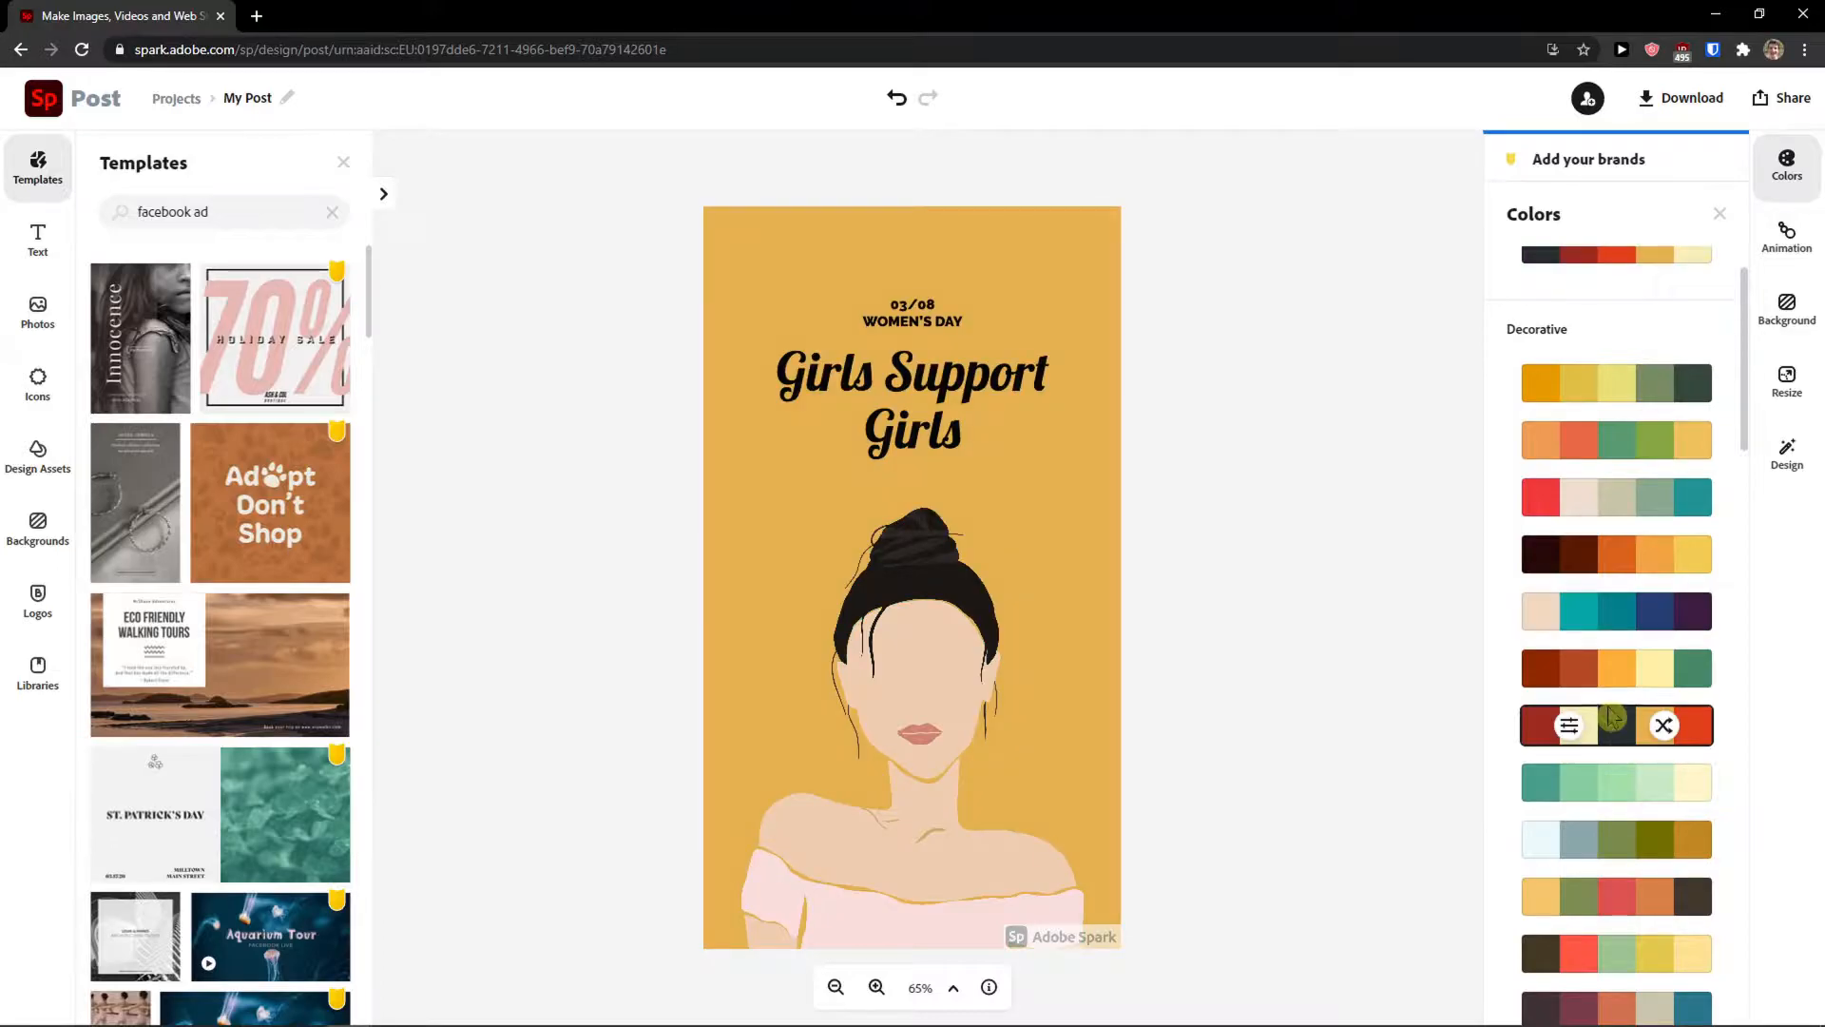
{"action": "scroll", "coordinate": [1612, 718], "scroll_direction": "down", "scroll_amount": 1}
{"action": "left_click", "coordinate": [1601, 704]}
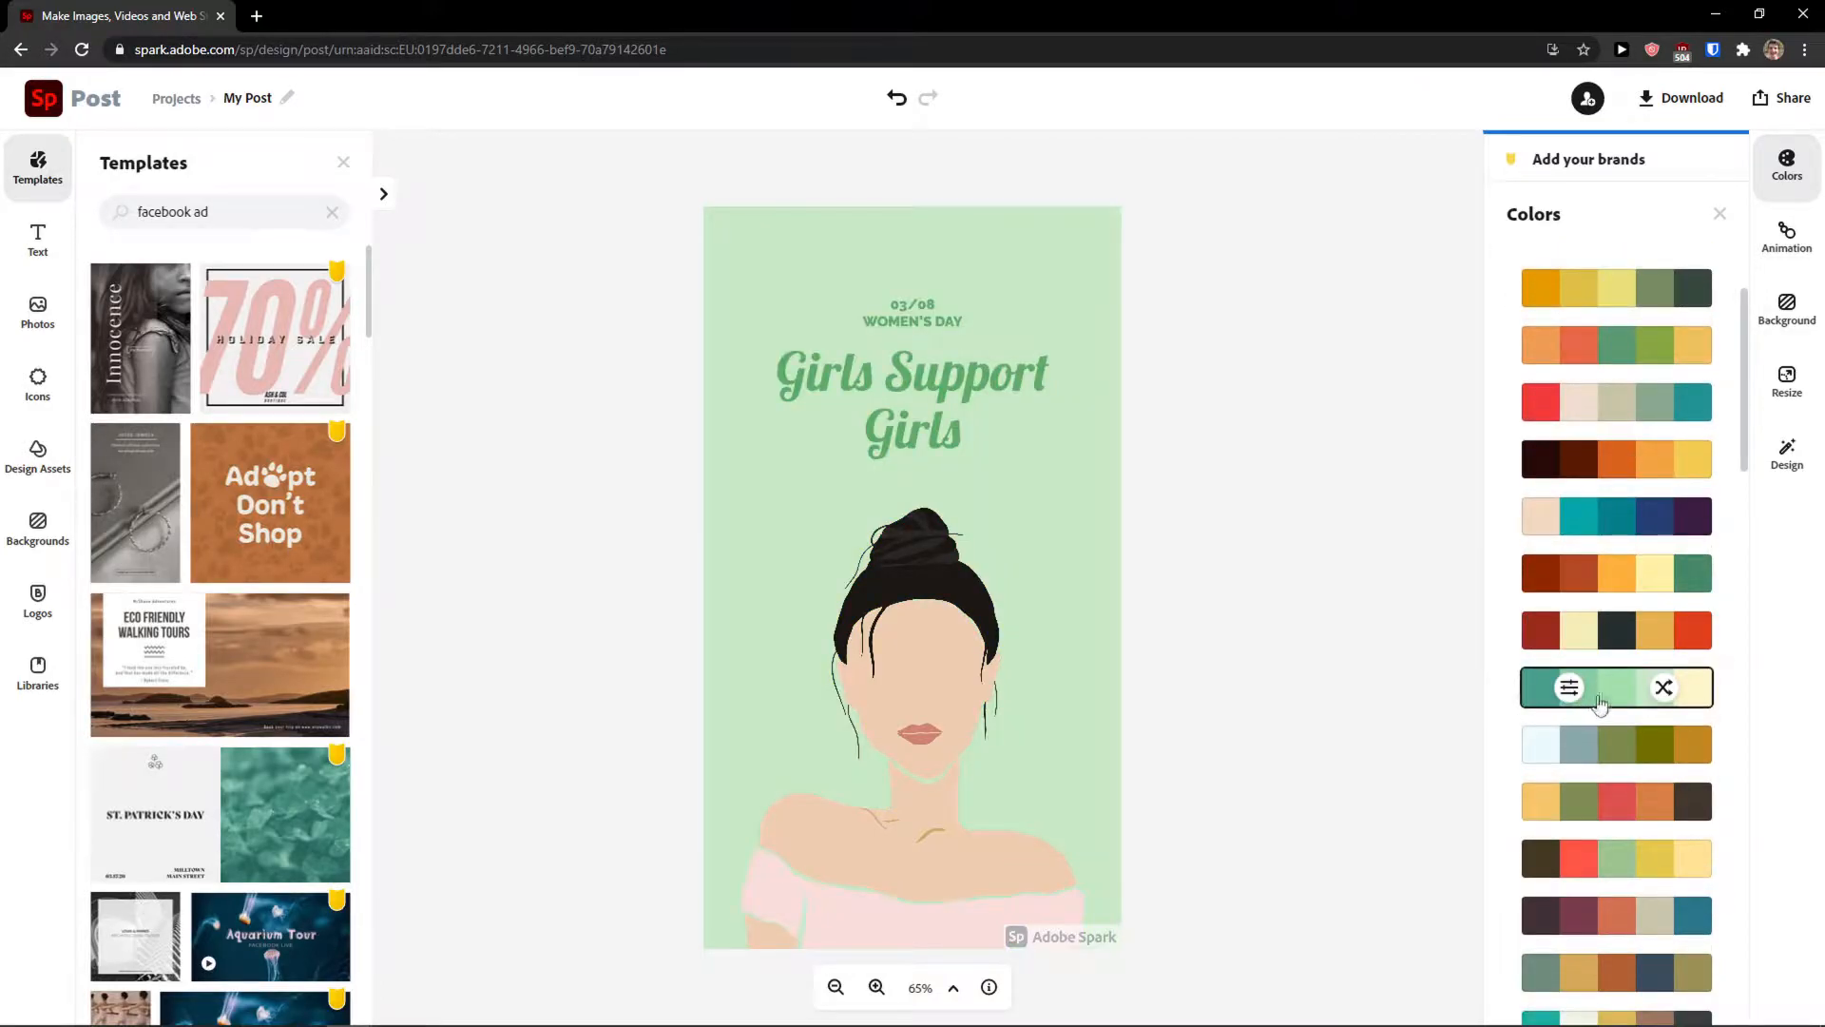
{"action": "left_click", "coordinate": [1600, 641]}
{"action": "left_click", "coordinate": [1580, 590]}
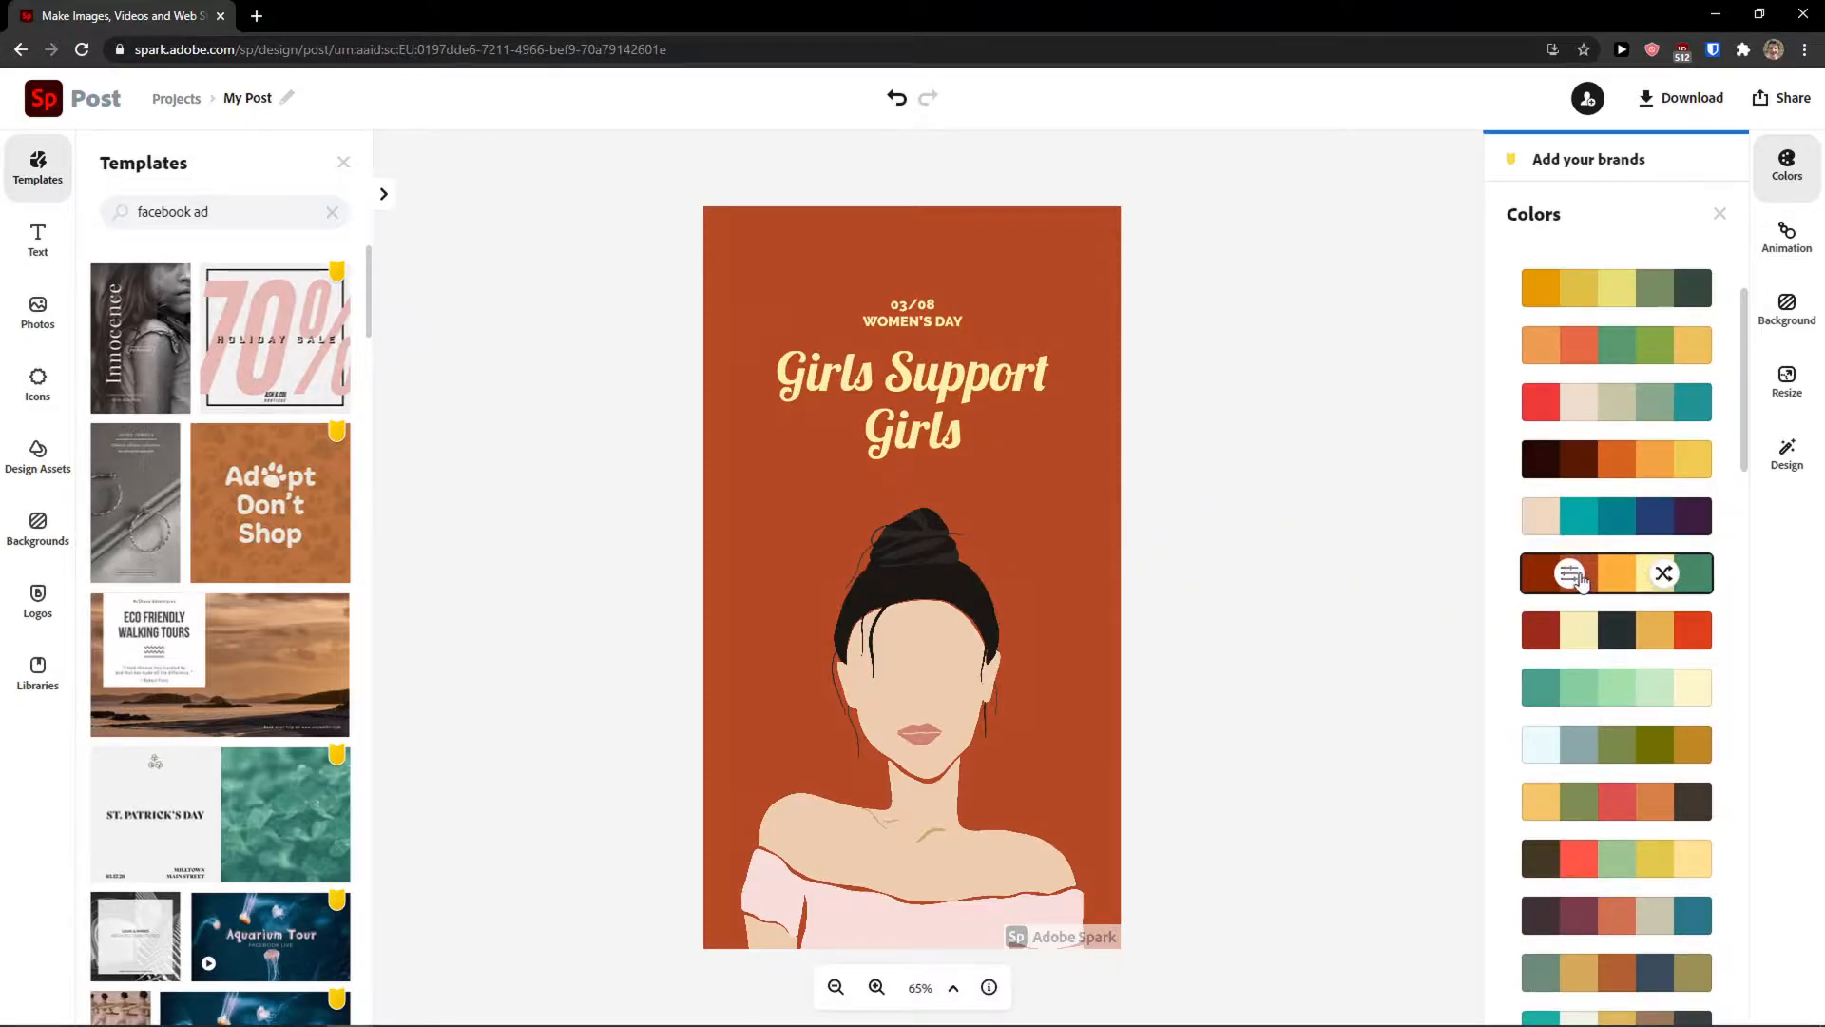
- Shuffle the palette's colors until the design has a dark red-brown background with pale yellow text
{"action": "left_click", "coordinate": [1570, 573]}
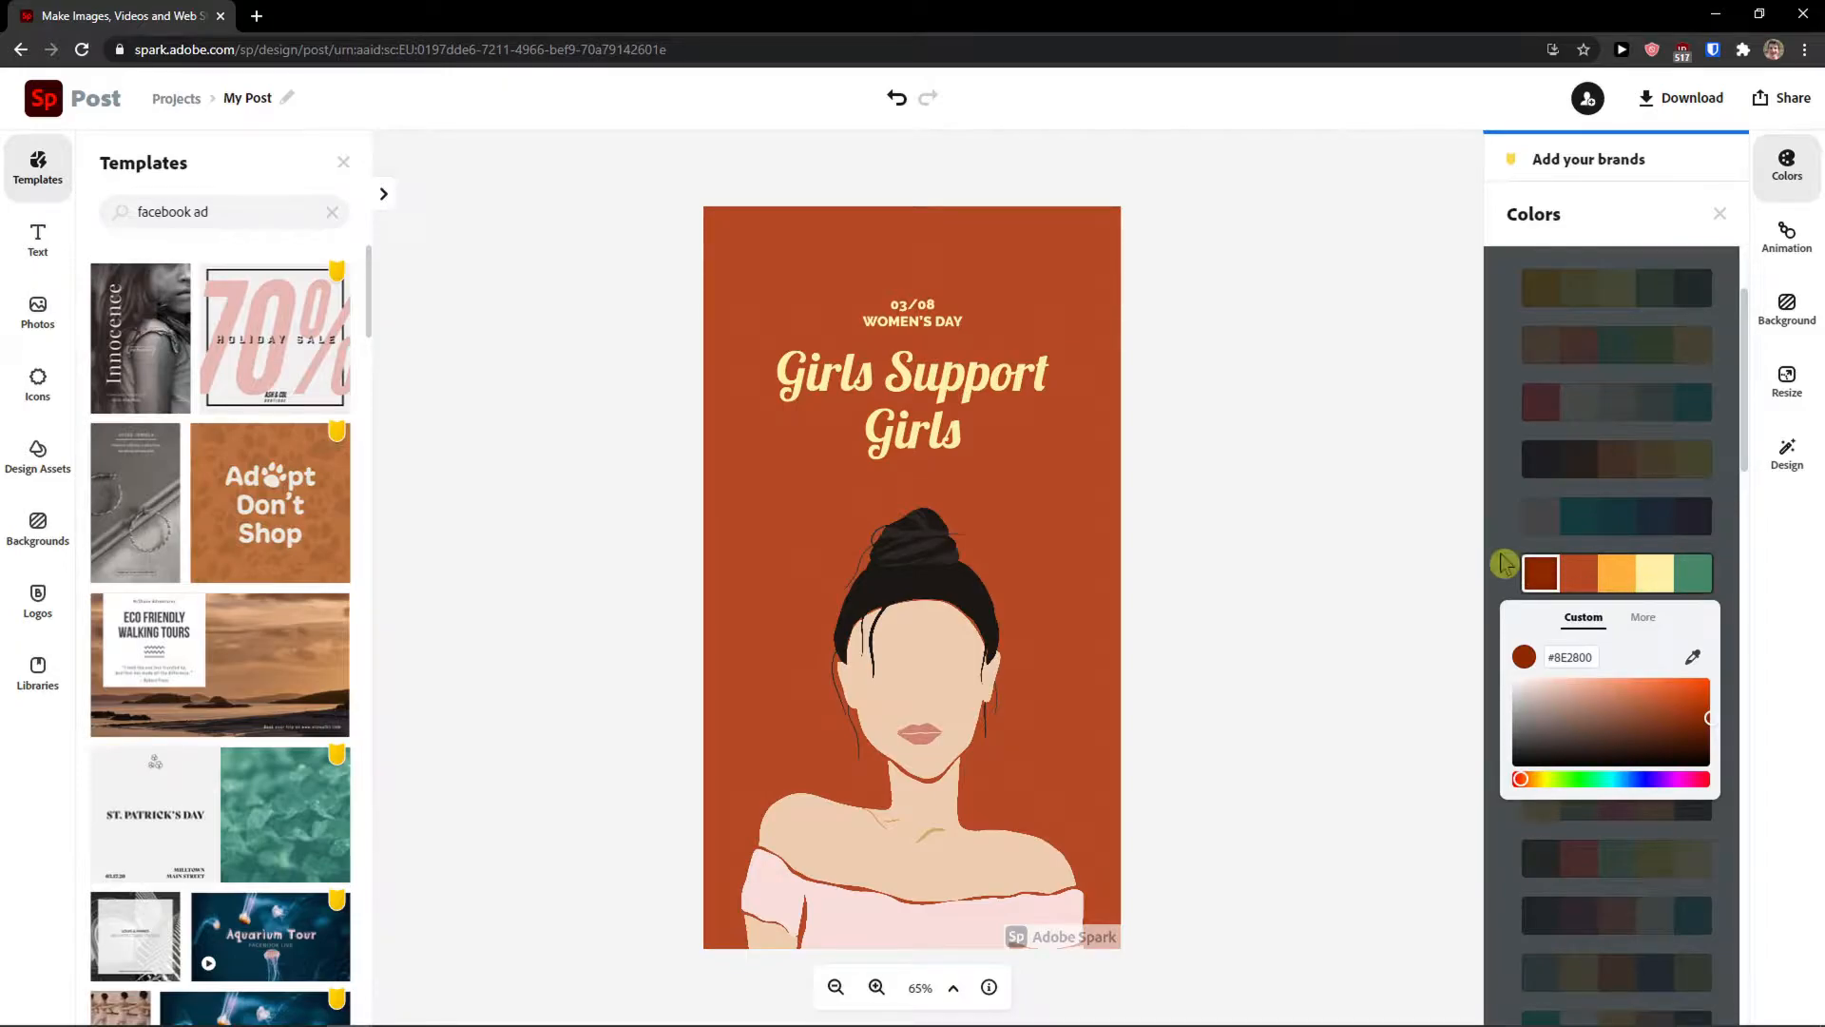
{"action": "left_click", "coordinate": [1663, 578]}
{"action": "left_click", "coordinate": [1664, 578]}
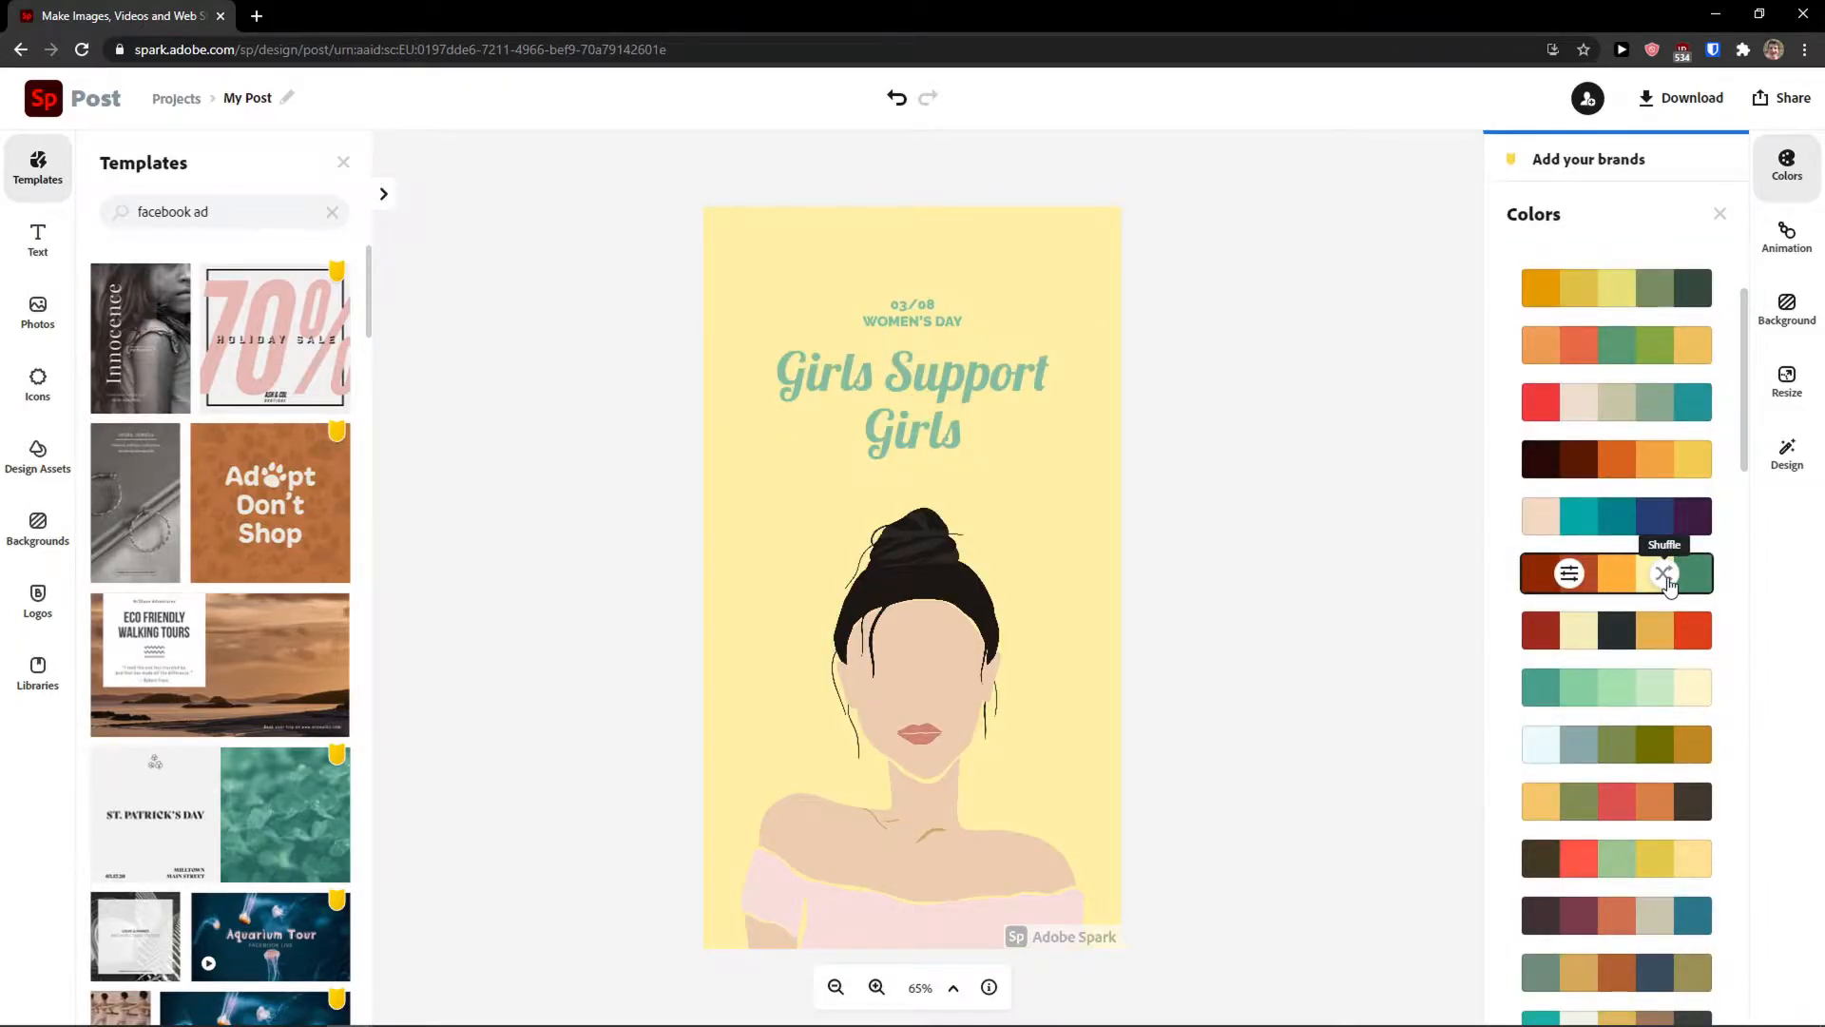
{"action": "left_click", "coordinate": [1570, 573]}
{"action": "left_click", "coordinate": [1580, 573]}
{"action": "left_click", "coordinate": [1655, 573]}
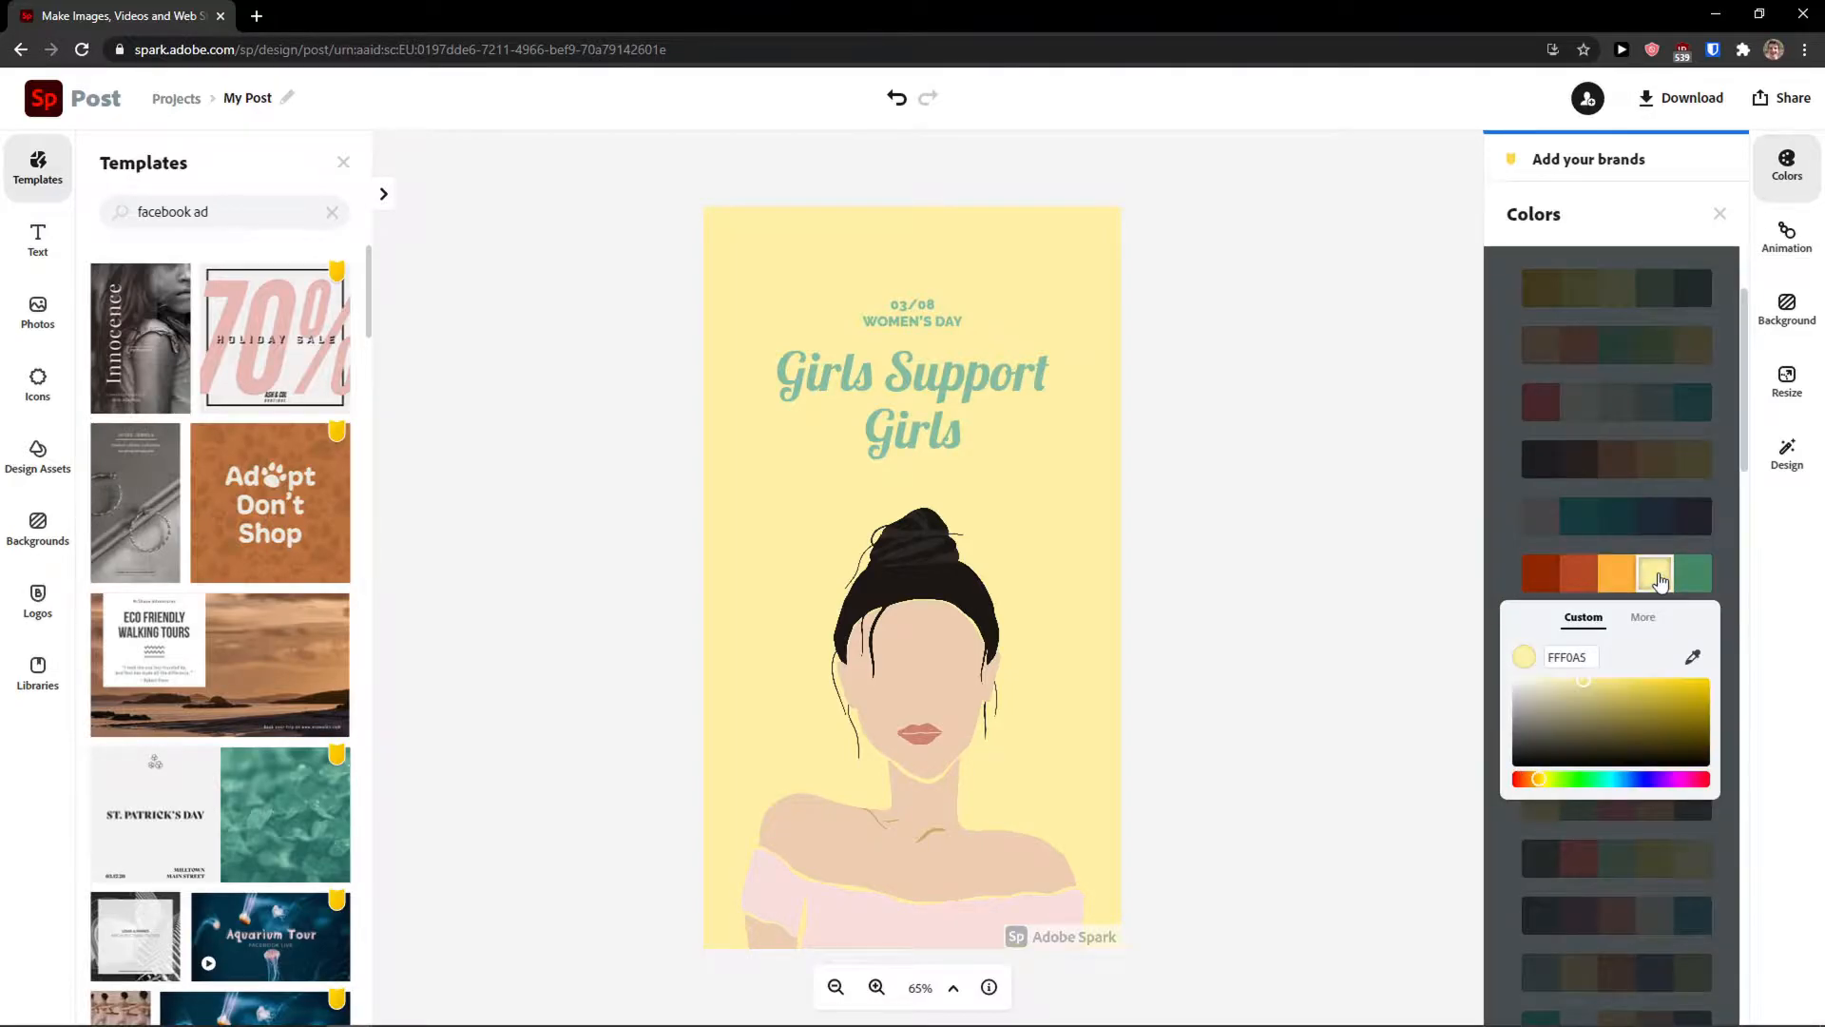
{"action": "left_click", "coordinate": [1661, 576]}
{"action": "left_click", "coordinate": [1665, 577]}
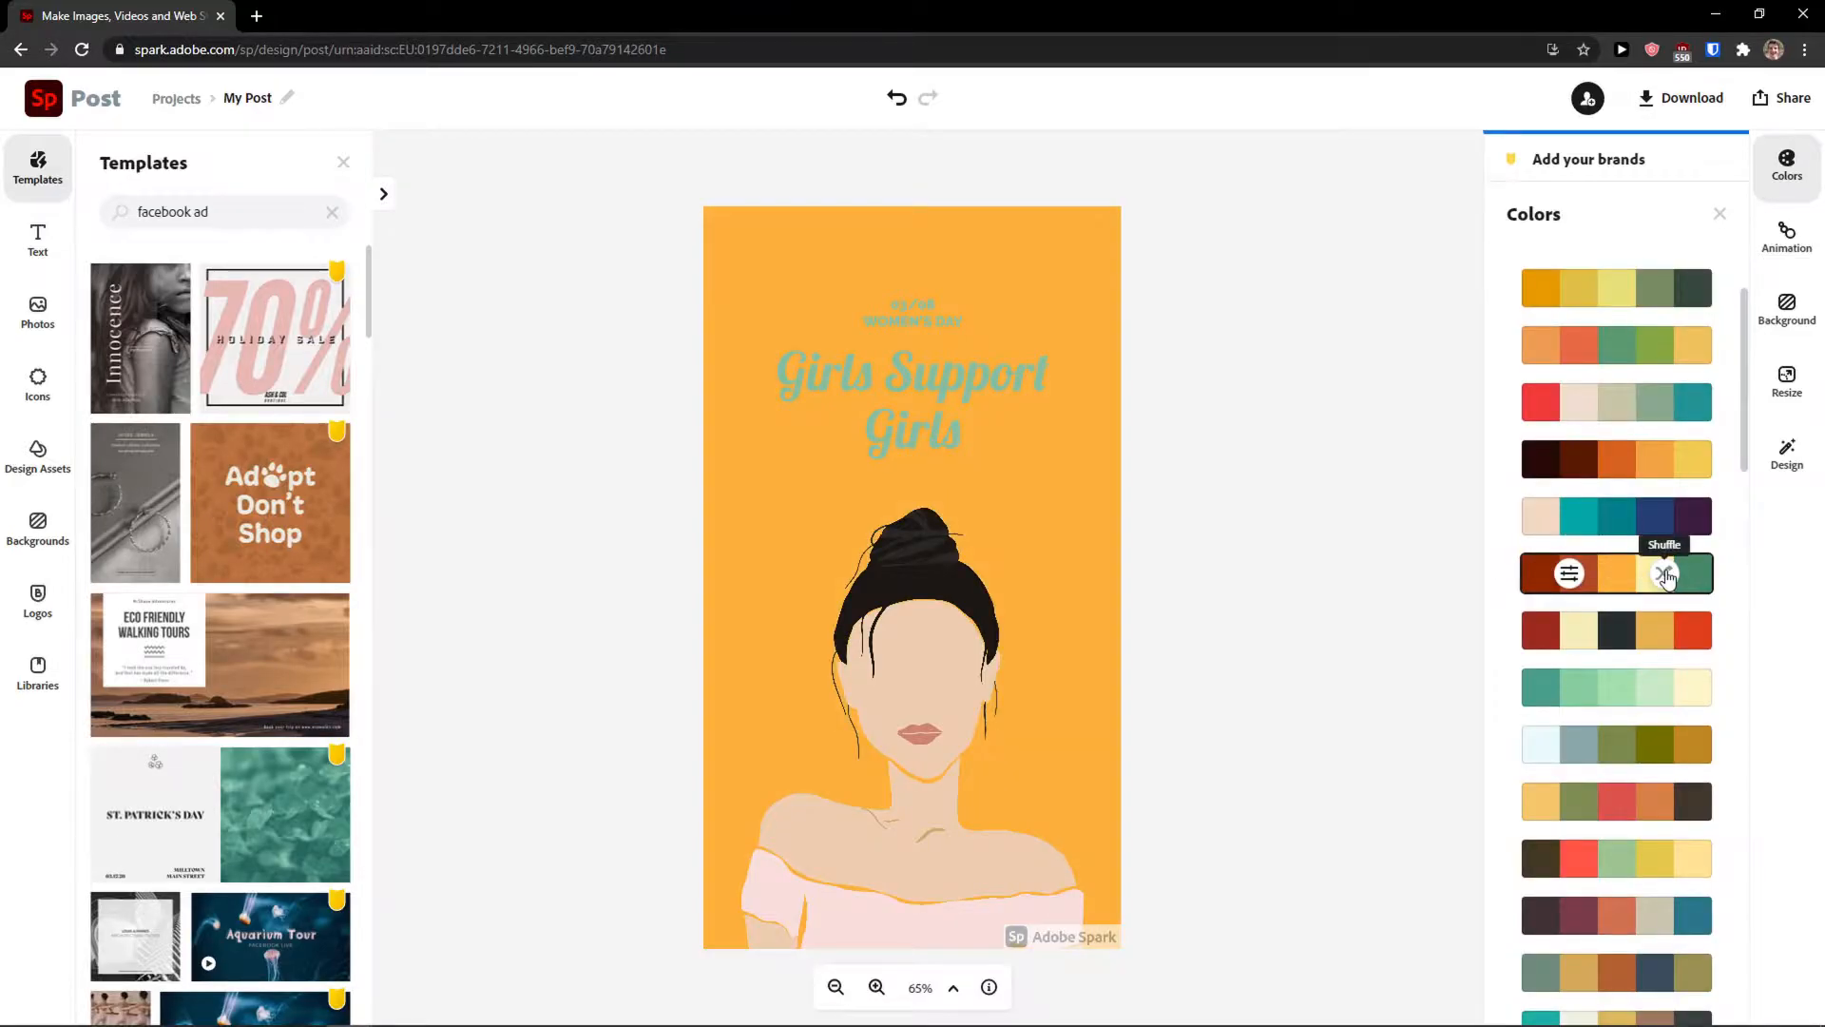
{"action": "left_click", "coordinate": [1666, 577]}
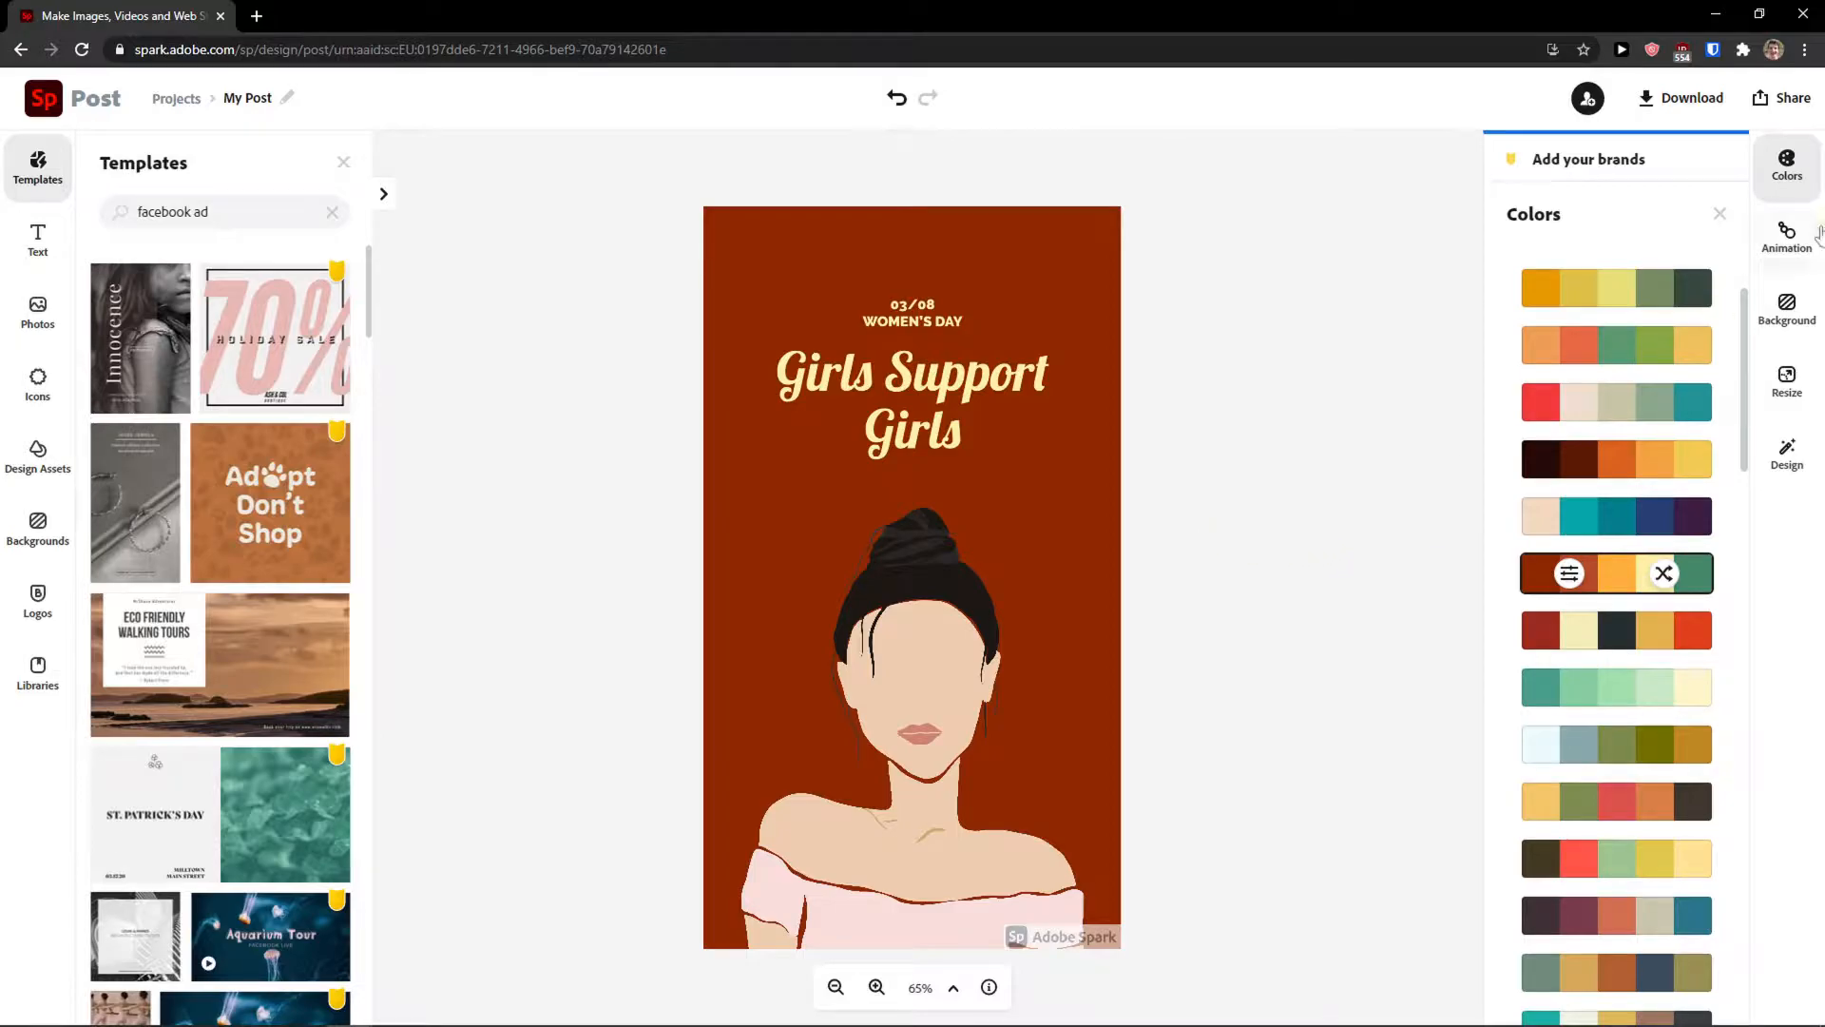
{"action": "left_click", "coordinate": [1720, 213]}
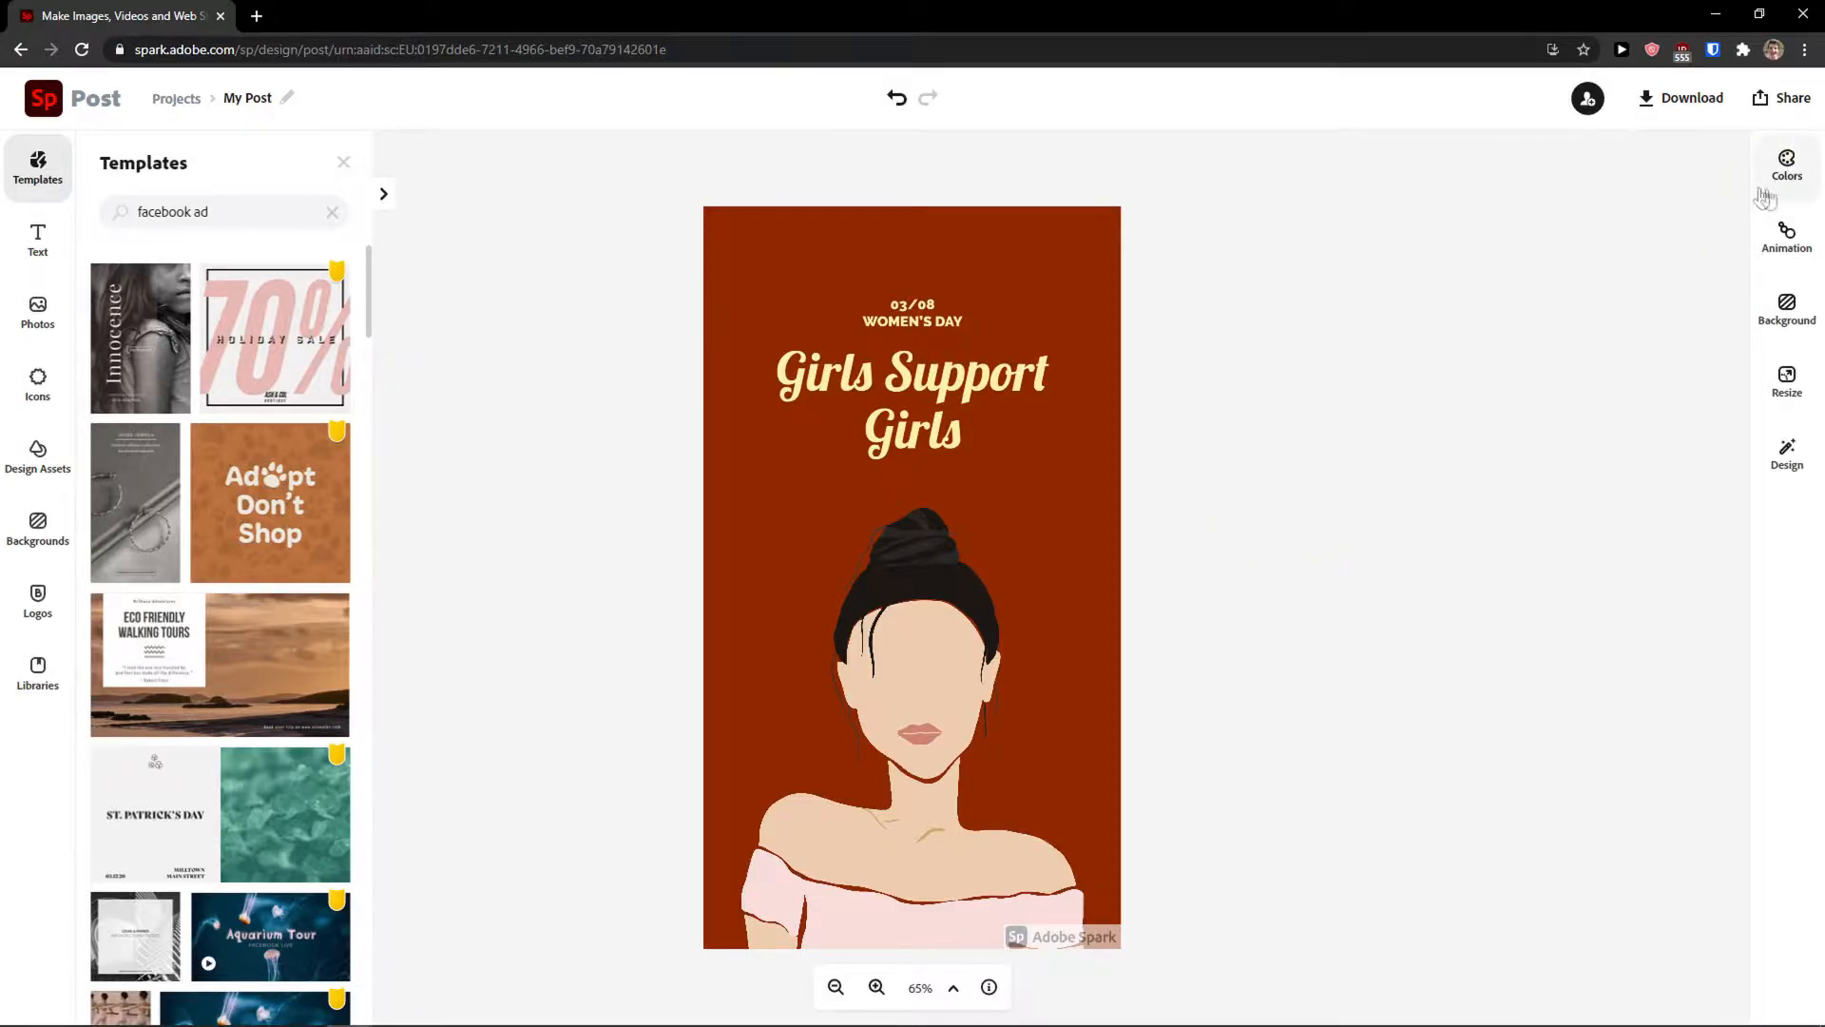
- Apply the Dynamic text animation to the design, using its second variant
{"action": "left_click", "coordinate": [1787, 246]}
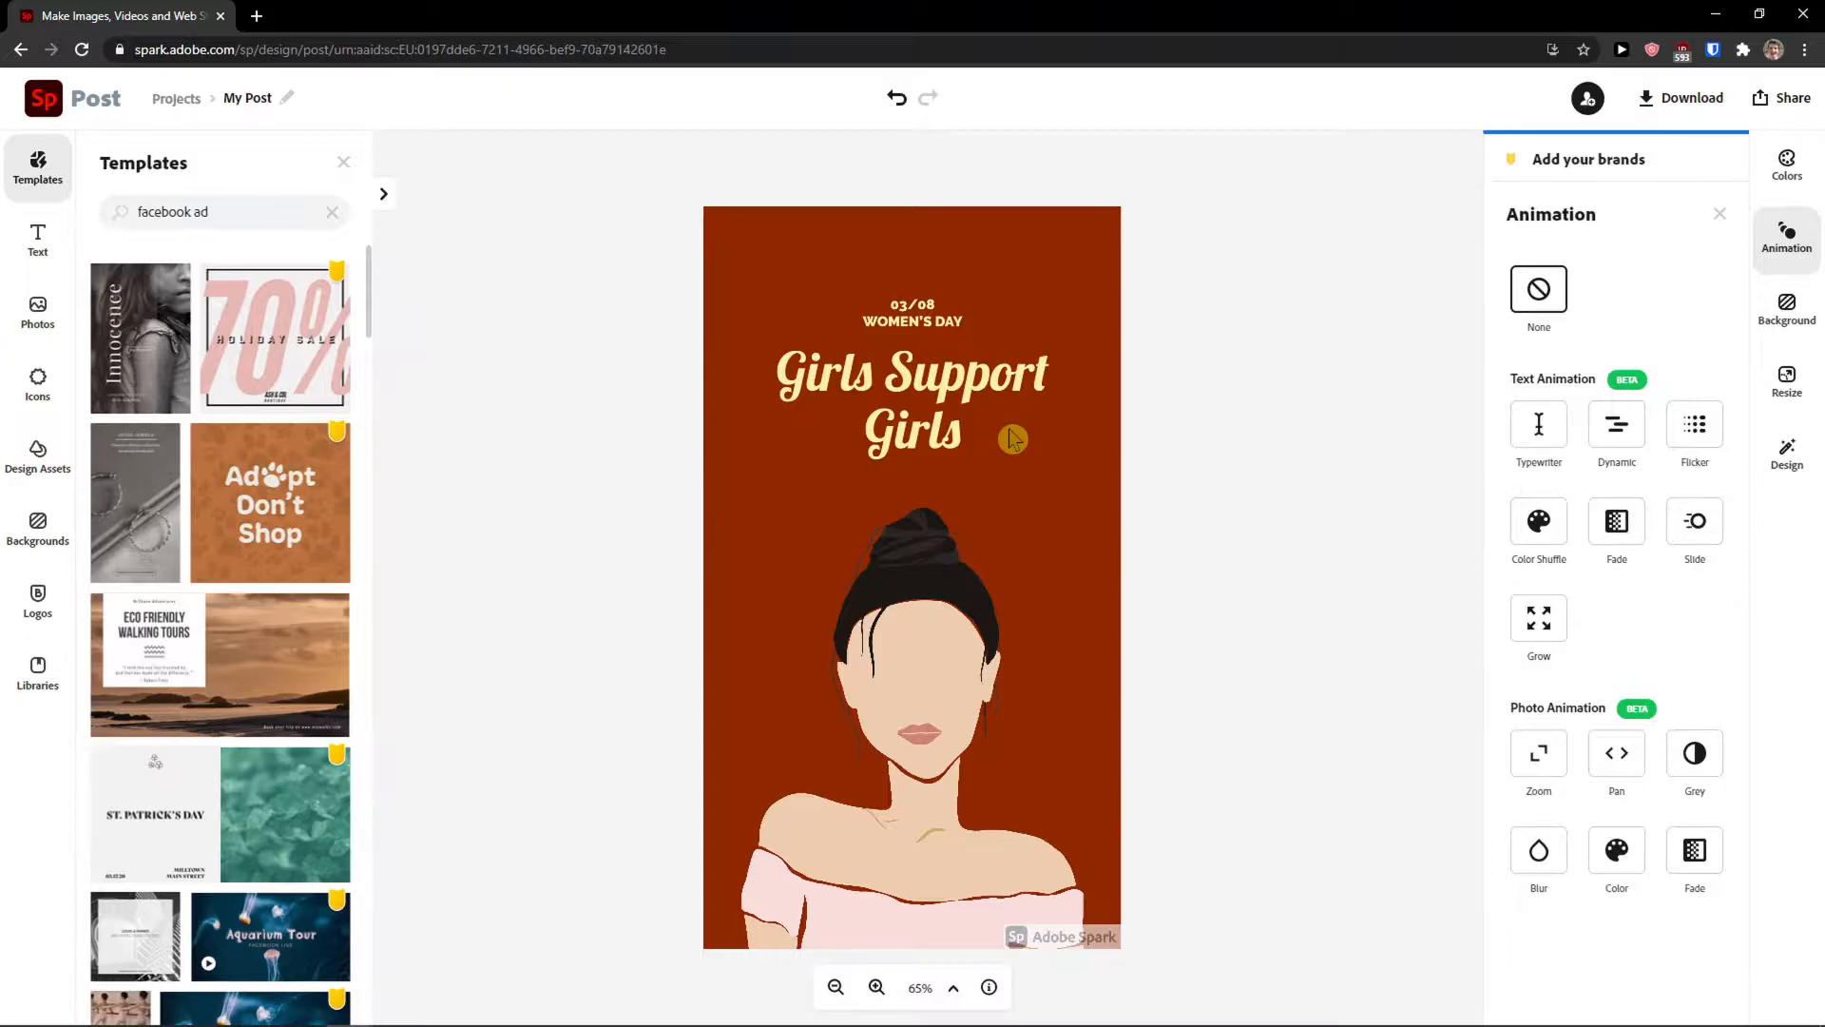
{"action": "left_click", "coordinate": [1637, 443]}
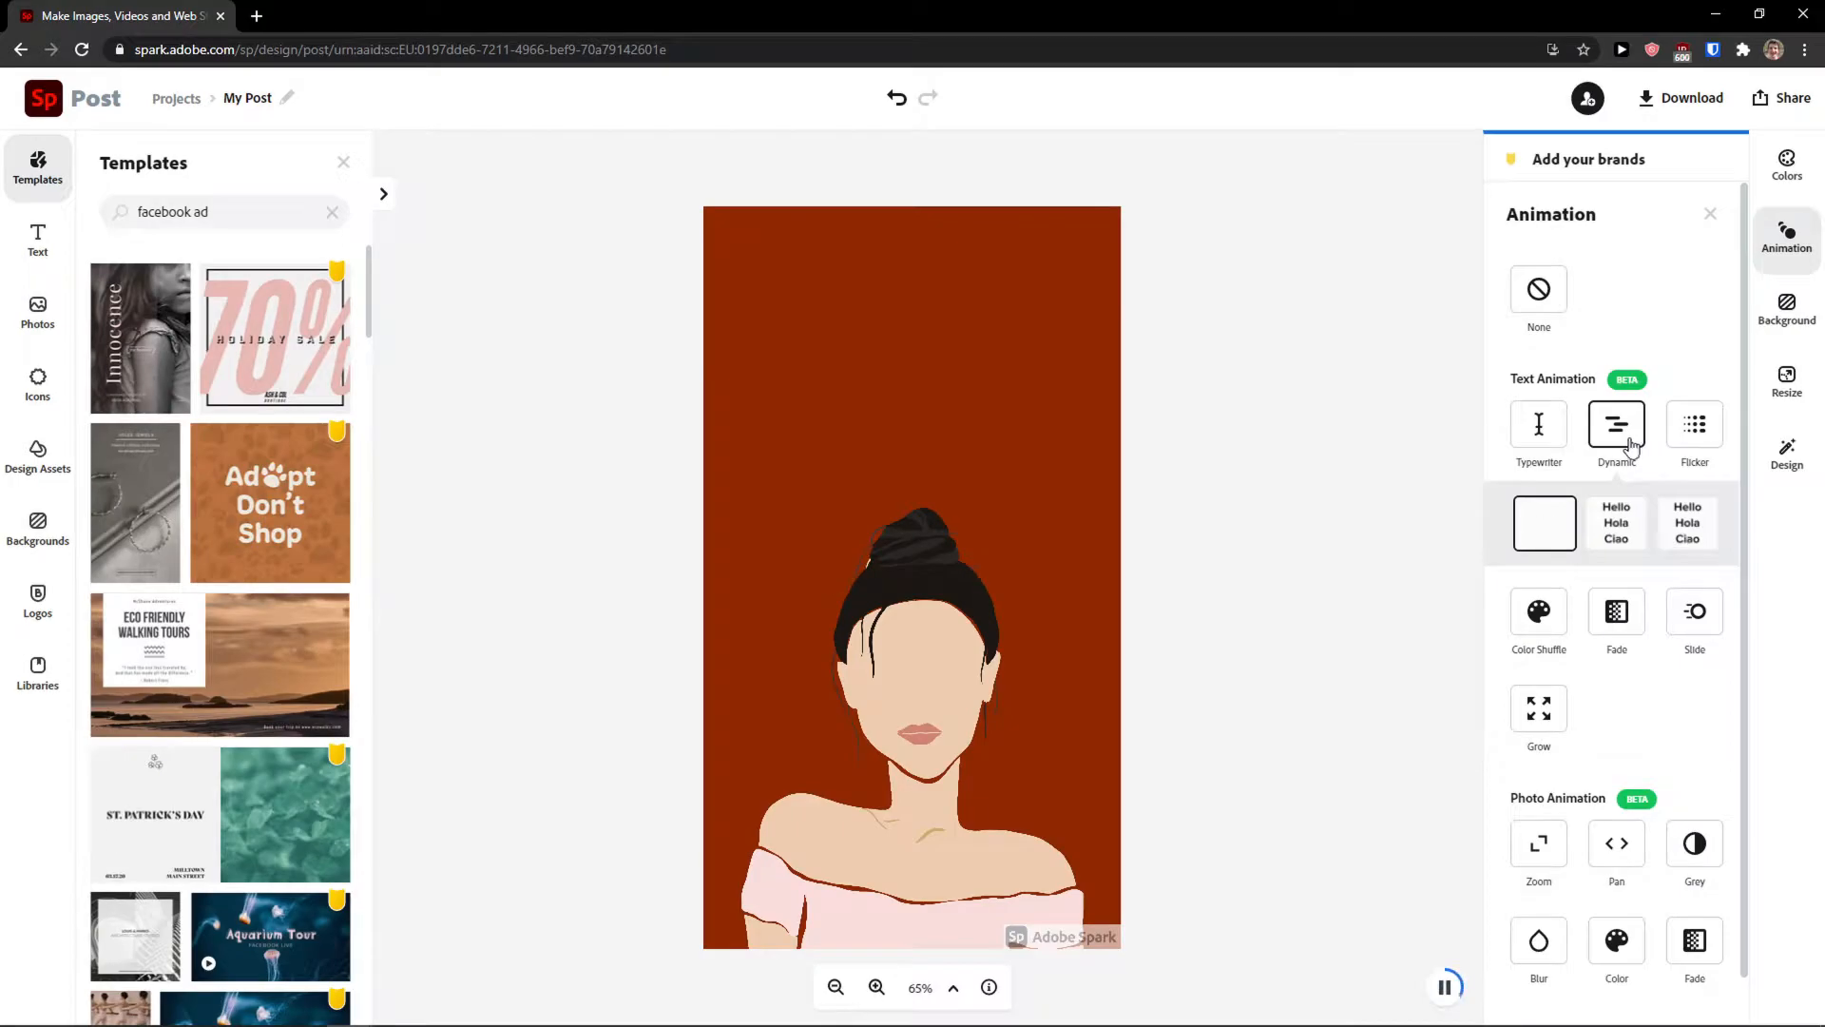
{"action": "left_click", "coordinate": [1616, 525]}
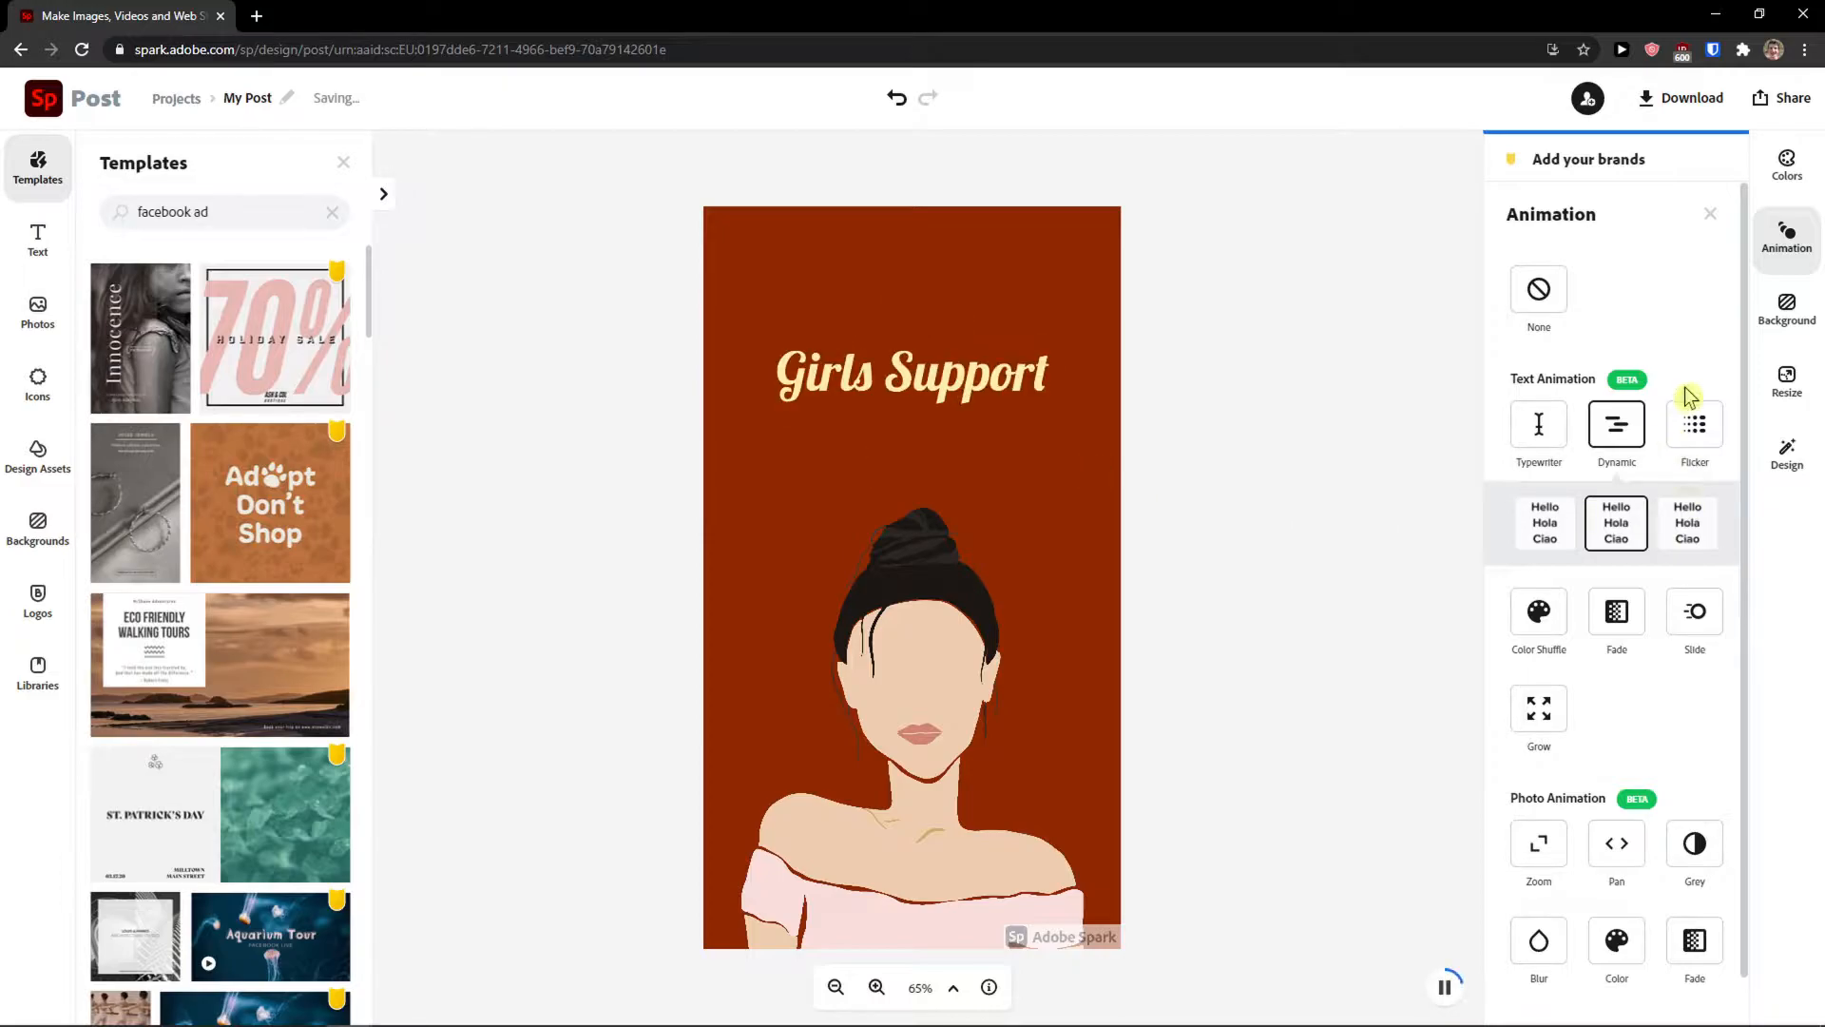
{"action": "scroll", "coordinate": [1619, 683], "scroll_direction": "down", "scroll_amount": 1}
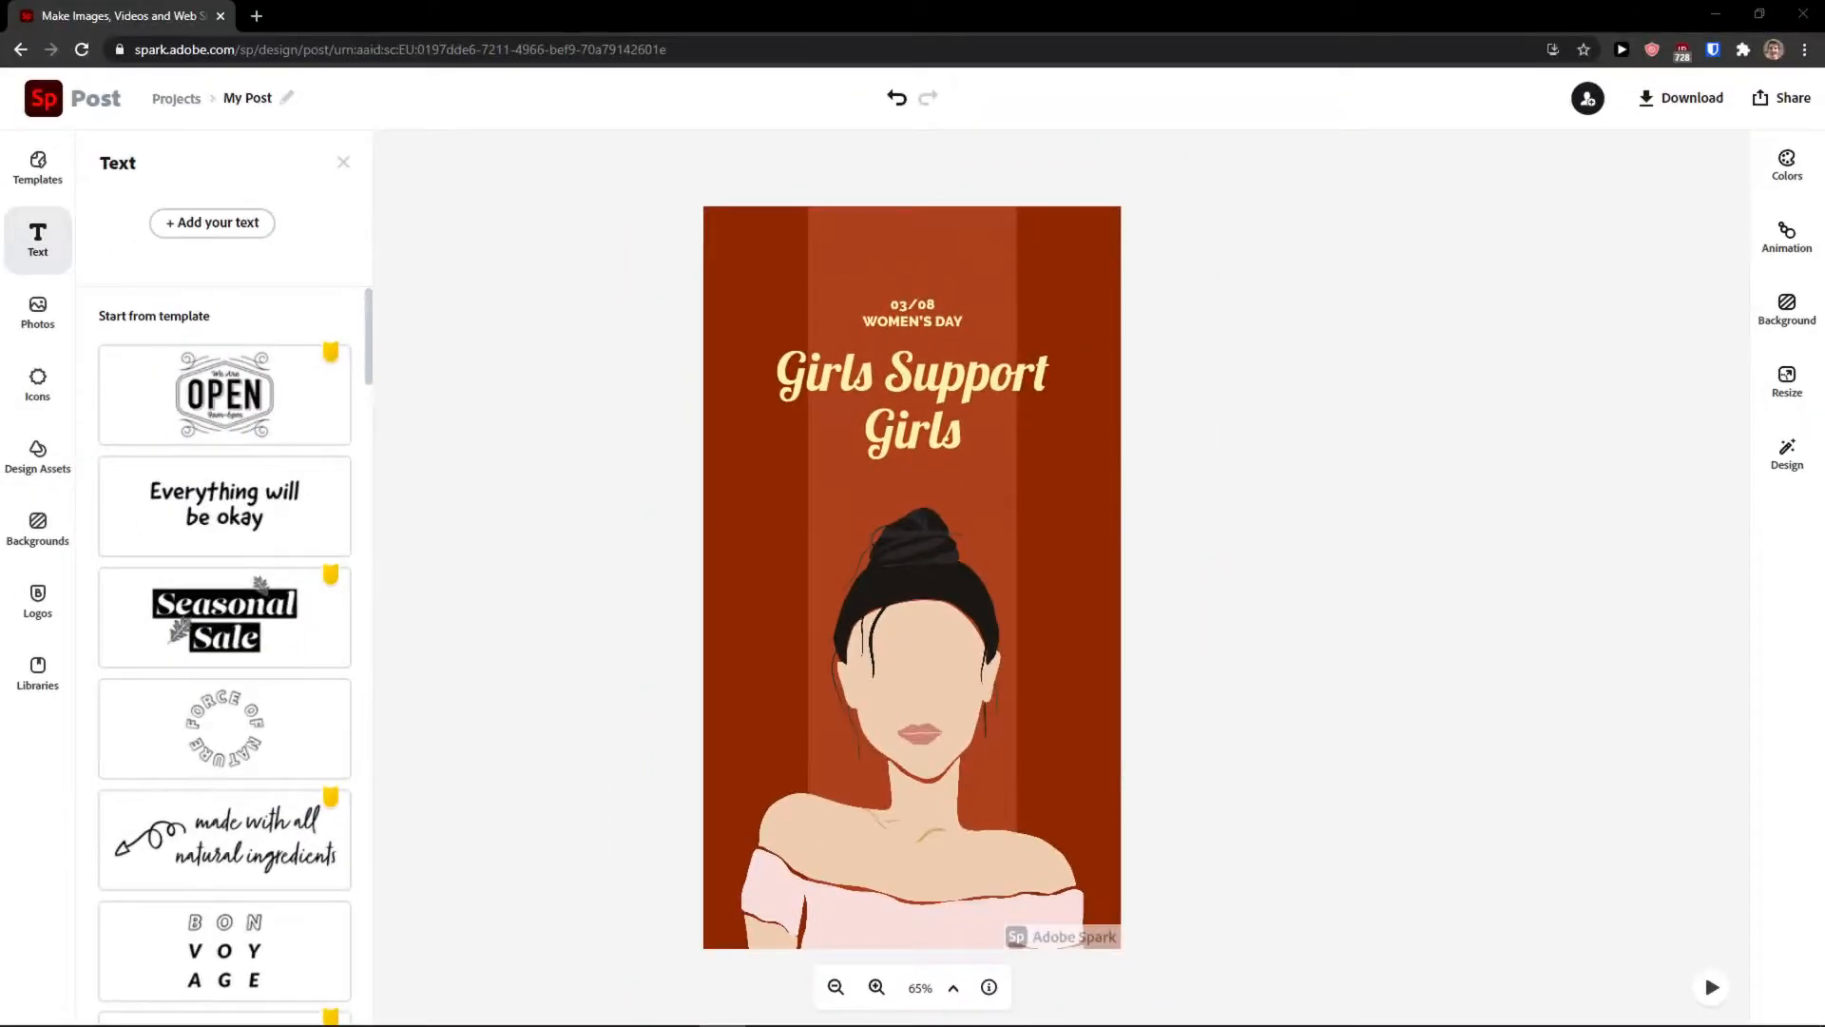
- Look through the ready-made text templates available for the post
{"action": "left_click", "coordinate": [36, 240]}
{"action": "left_click", "coordinate": [36, 240]}
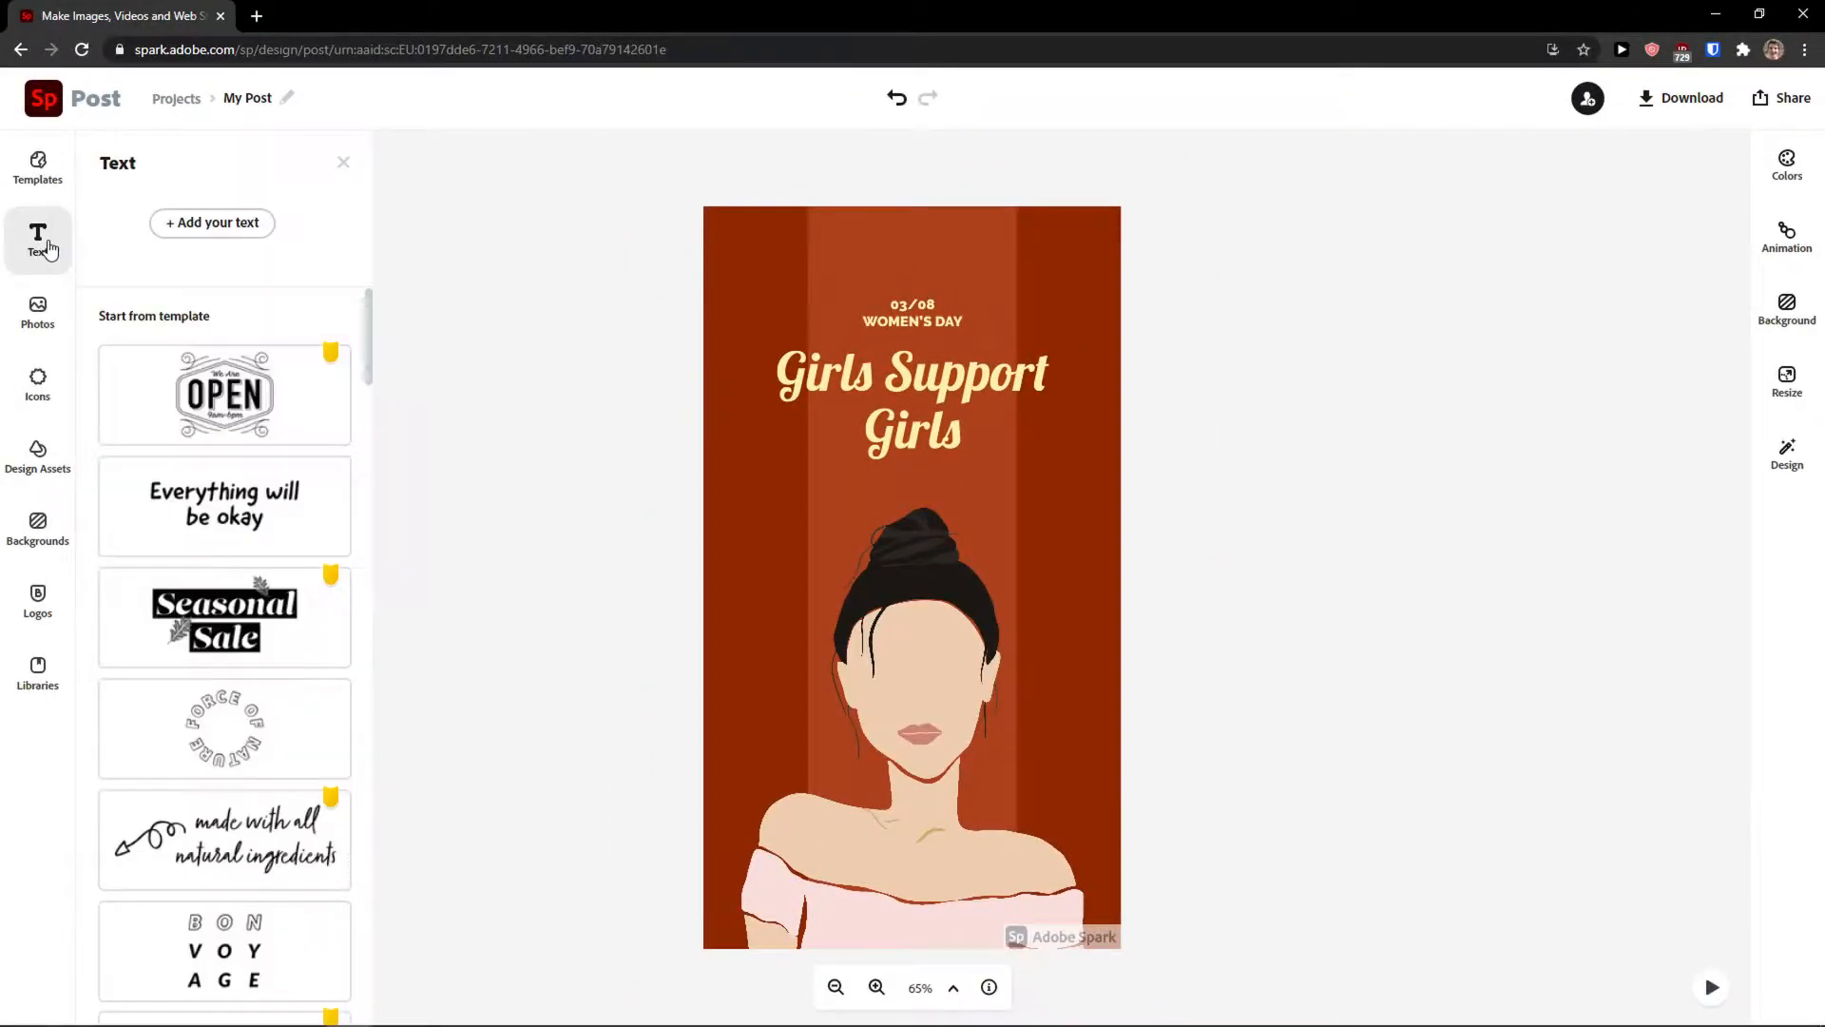
{"action": "scroll", "coordinate": [224, 380], "scroll_direction": "down", "scroll_amount": 1}
{"action": "scroll", "coordinate": [224, 530], "scroll_direction": "up", "scroll_amount": 1}
{"action": "scroll", "coordinate": [224, 547], "scroll_direction": "down", "scroll_amount": 7}
{"action": "scroll", "coordinate": [199, 552], "scroll_direction": "down", "scroll_amount": 9}
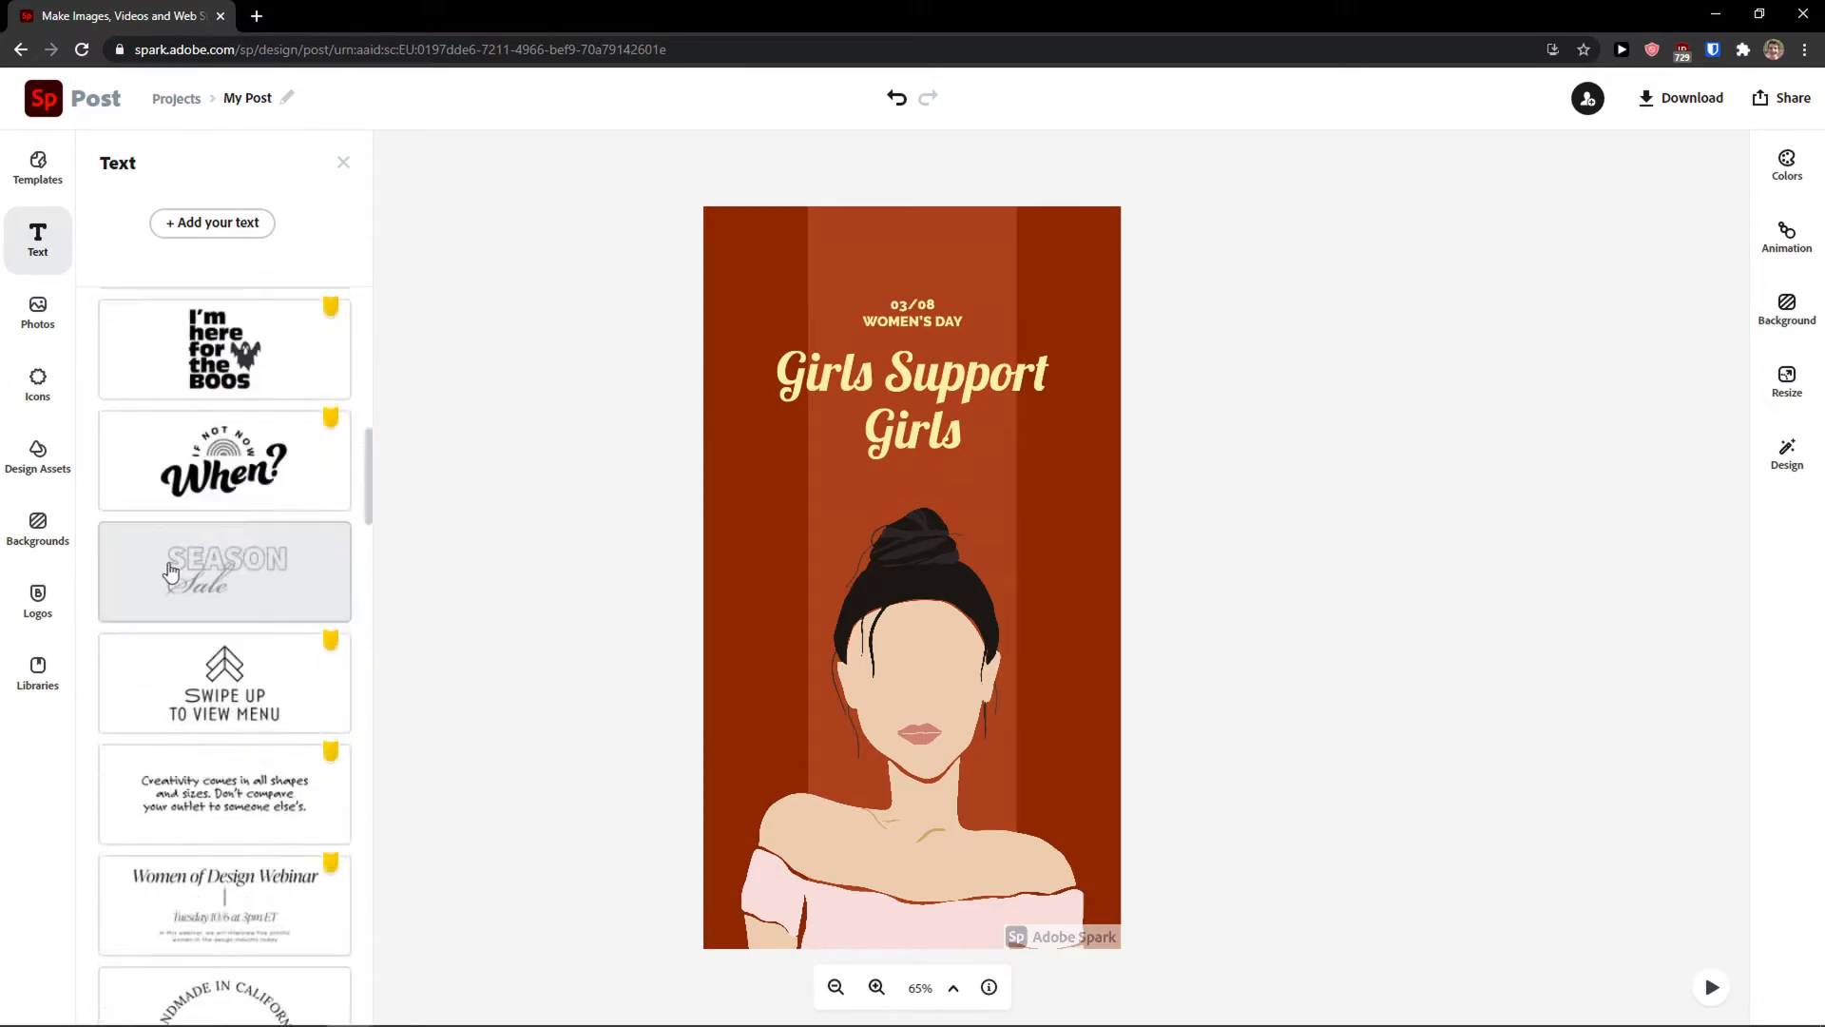
- Enlarge the "Girls Support Girls" heading to a font size of about 159
{"action": "left_click", "coordinate": [922, 385]}
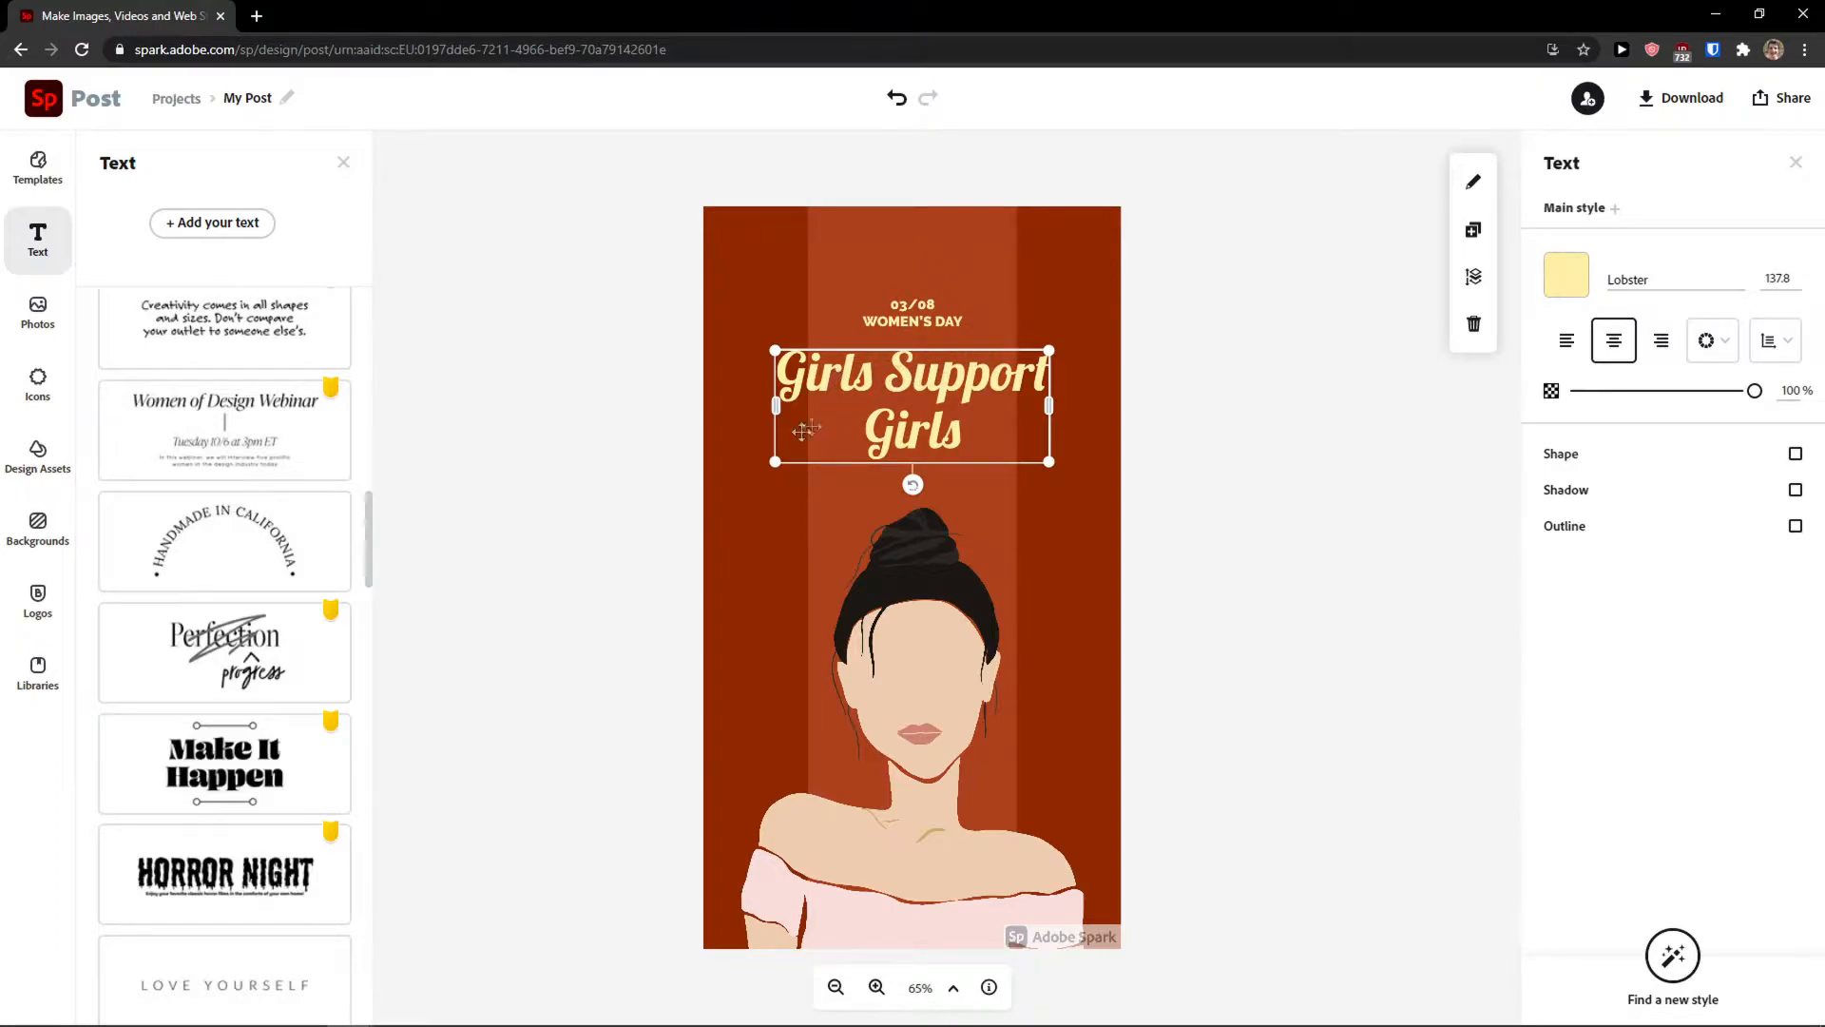
{"action": "mouse_move", "coordinate": [764, 460]}
{"action": "left_mouse_down"}
{"action": "mouse_move", "coordinate": [782, 453]}
{"action": "mouse_move", "coordinate": [746, 474]}
{"action": "left_mouse_up"}
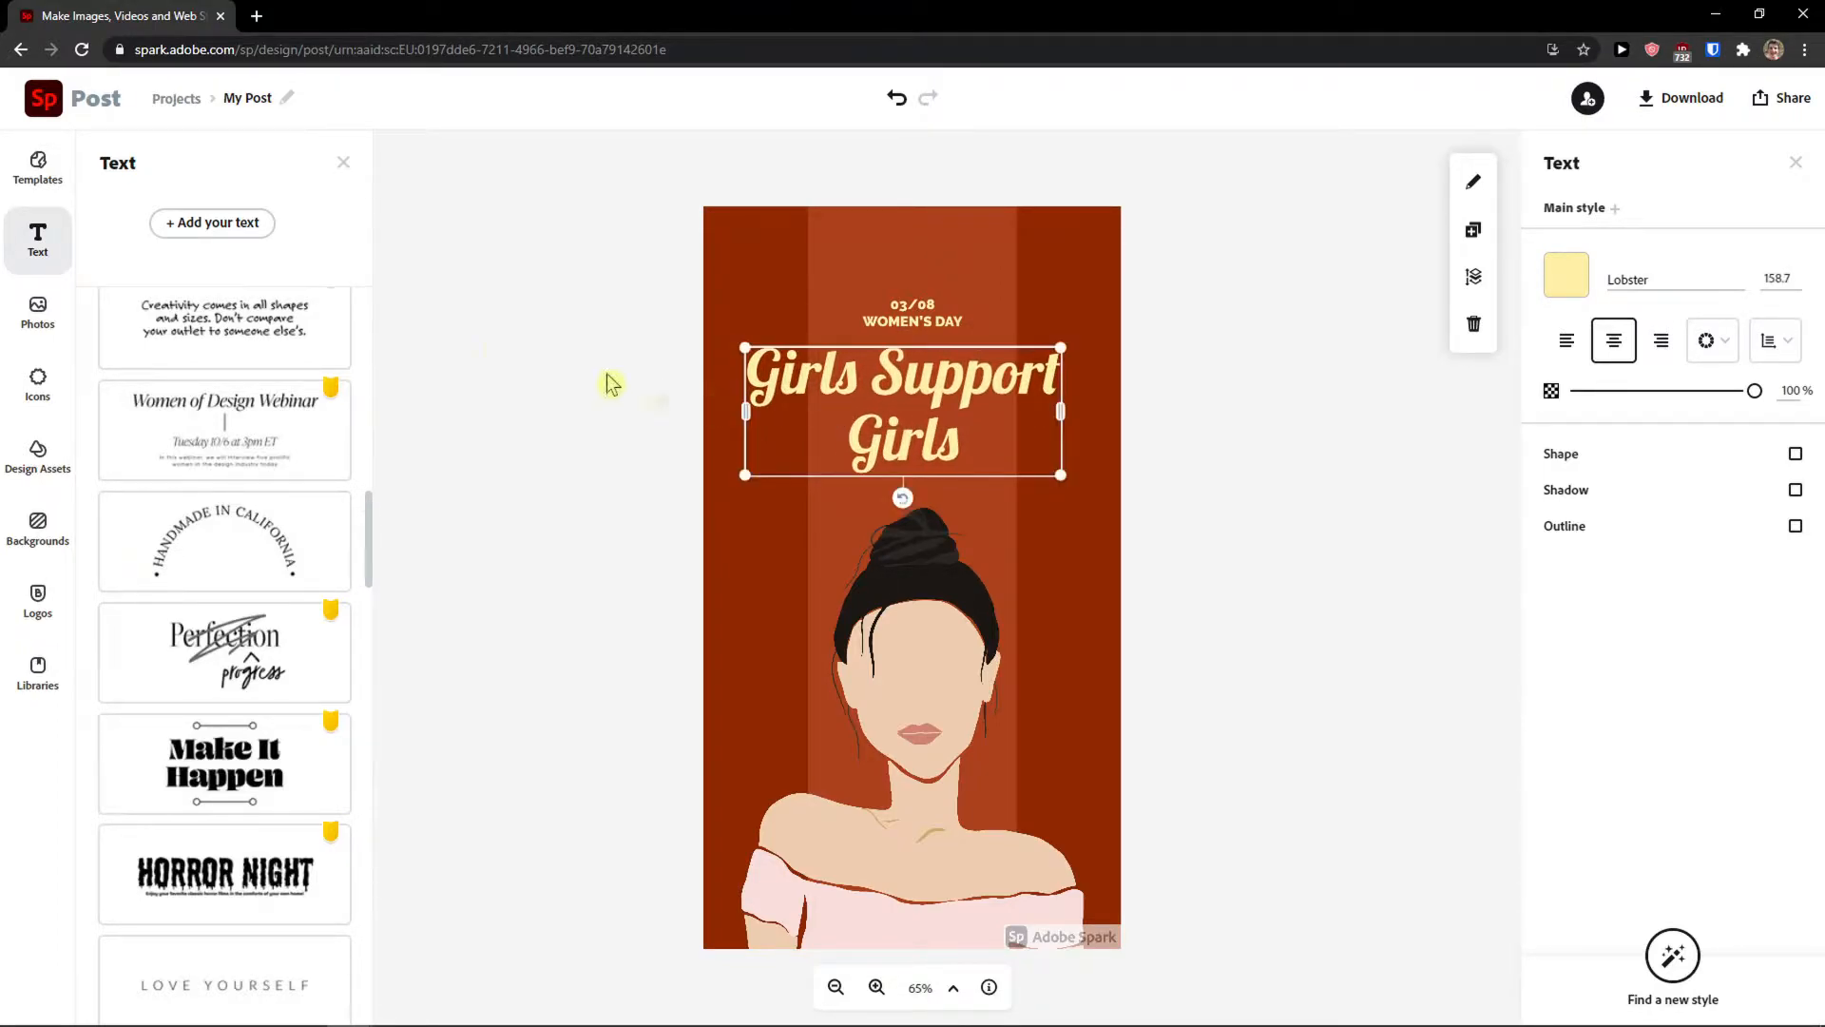
- Add a new text reading "Girls are Girls" and place it below the heading, over the woman's face
{"action": "left_click", "coordinate": [228, 222]}
{"action": "type", "text": "G"}
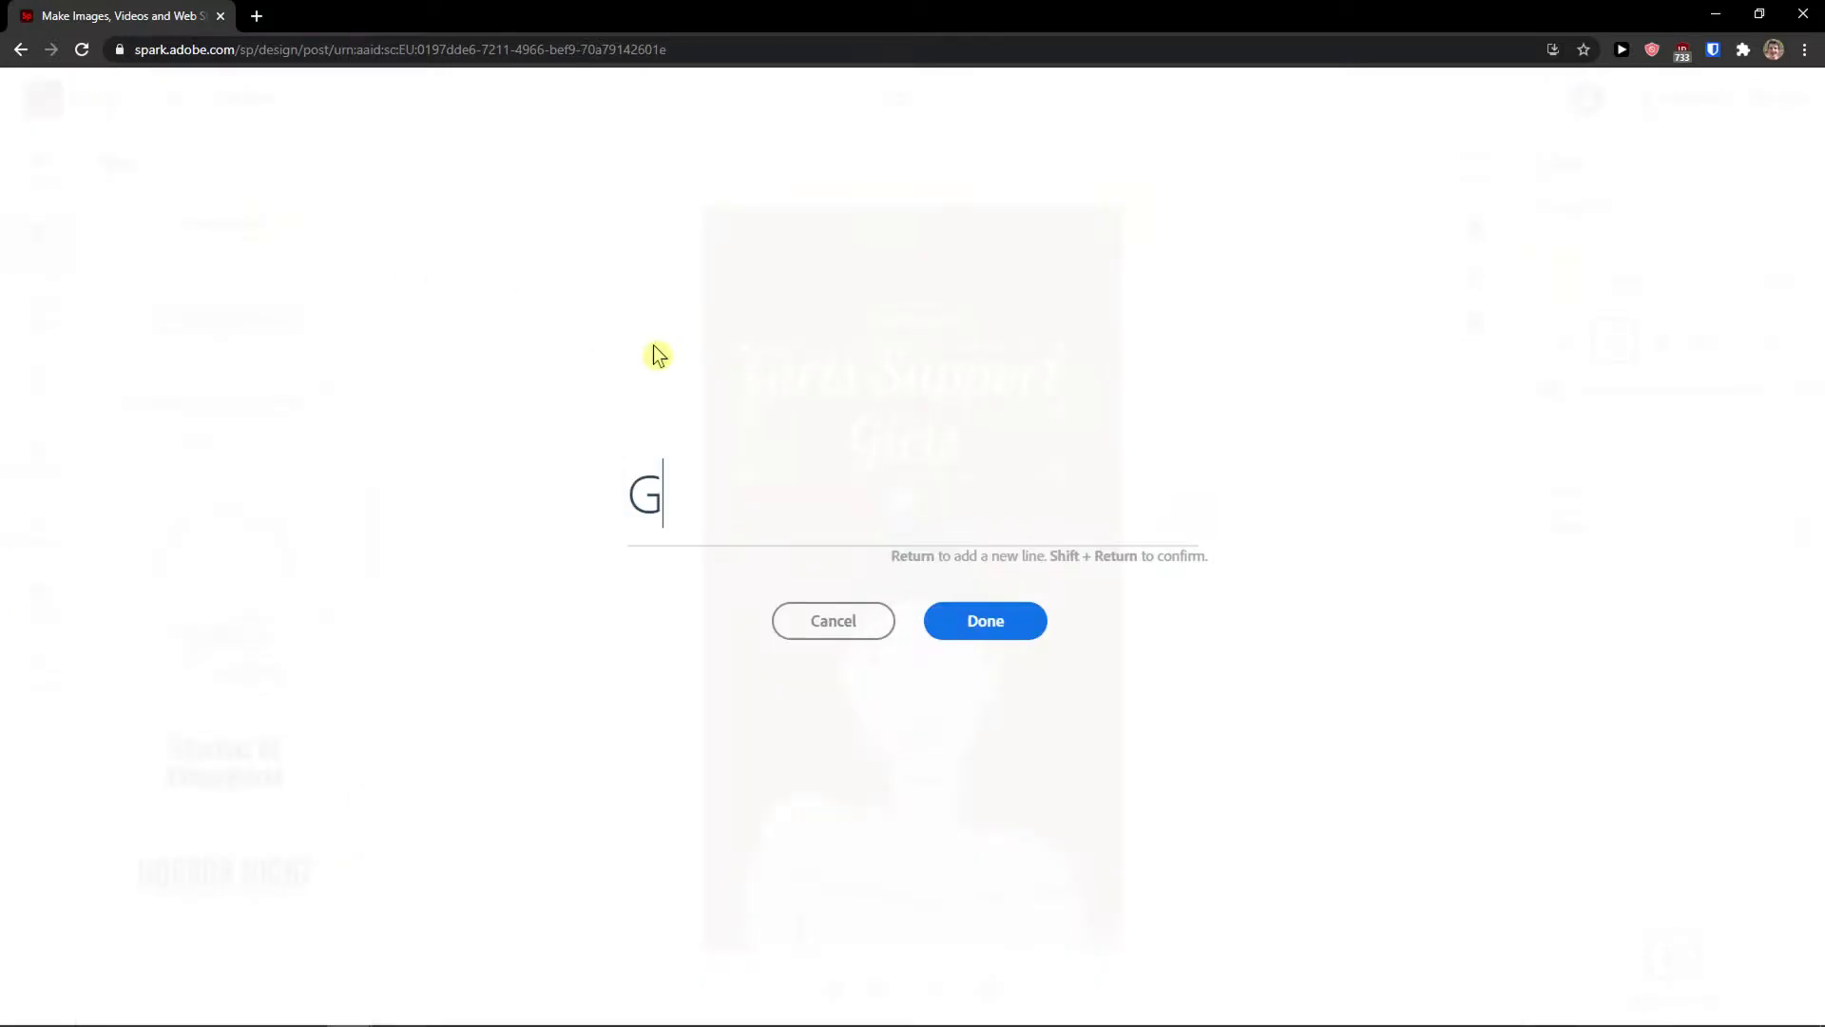
{"action": "type", "text": "irls are Girls"}
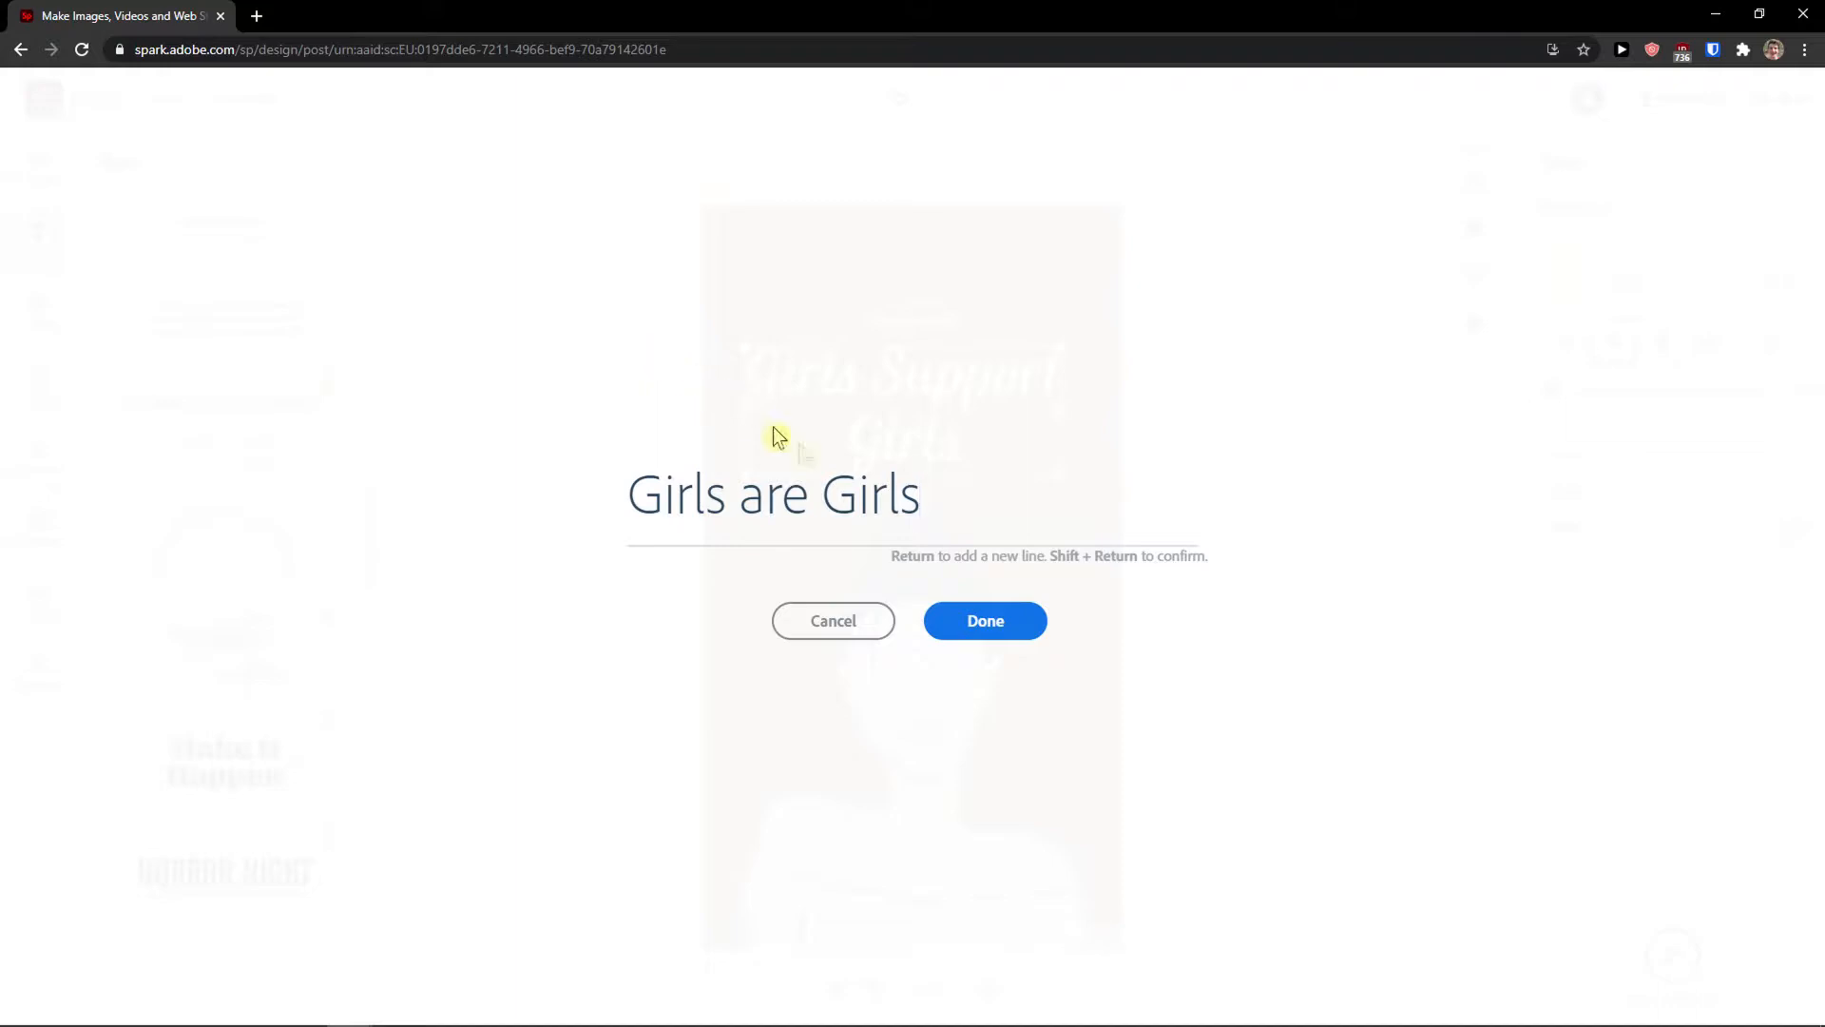
{"action": "left_click", "coordinate": [962, 608]}
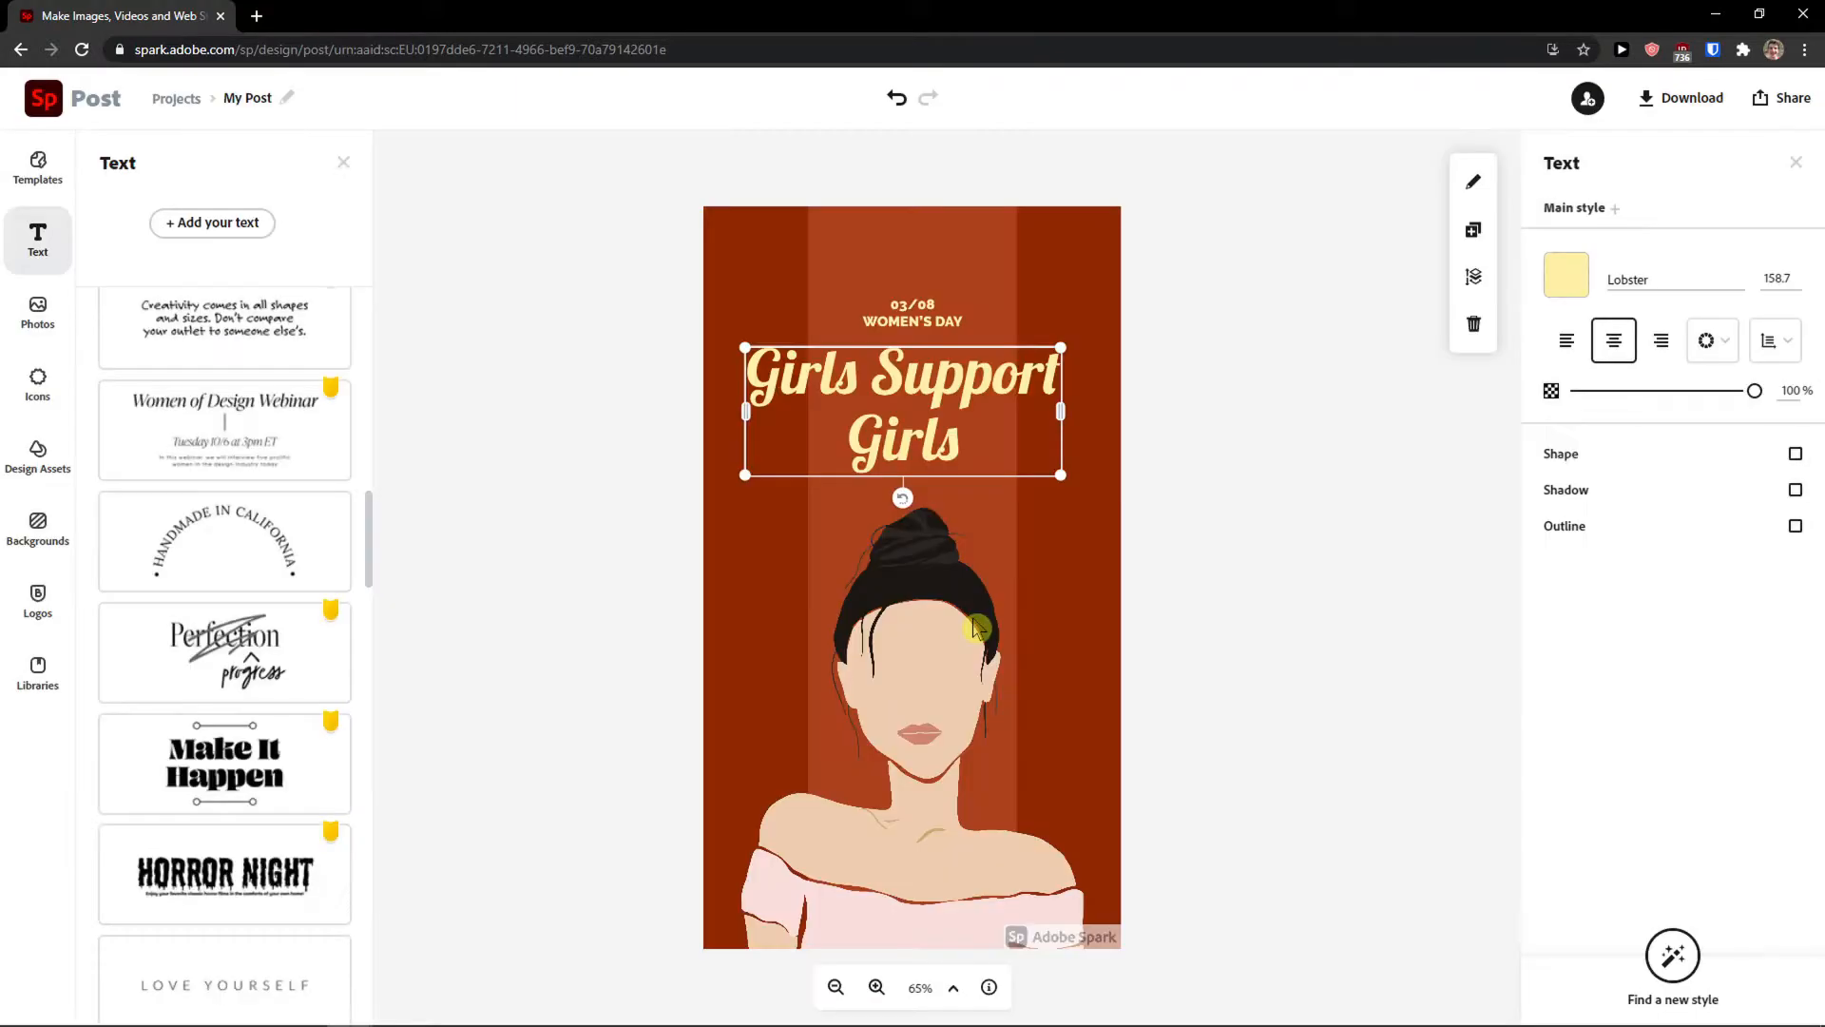
{"action": "mouse_move", "coordinate": [892, 529]}
{"action": "left_mouse_down"}
{"action": "mouse_move", "coordinate": [970, 514]}
{"action": "mouse_move", "coordinate": [903, 456]}
{"action": "mouse_move", "coordinate": [889, 549]}
{"action": "left_mouse_up"}
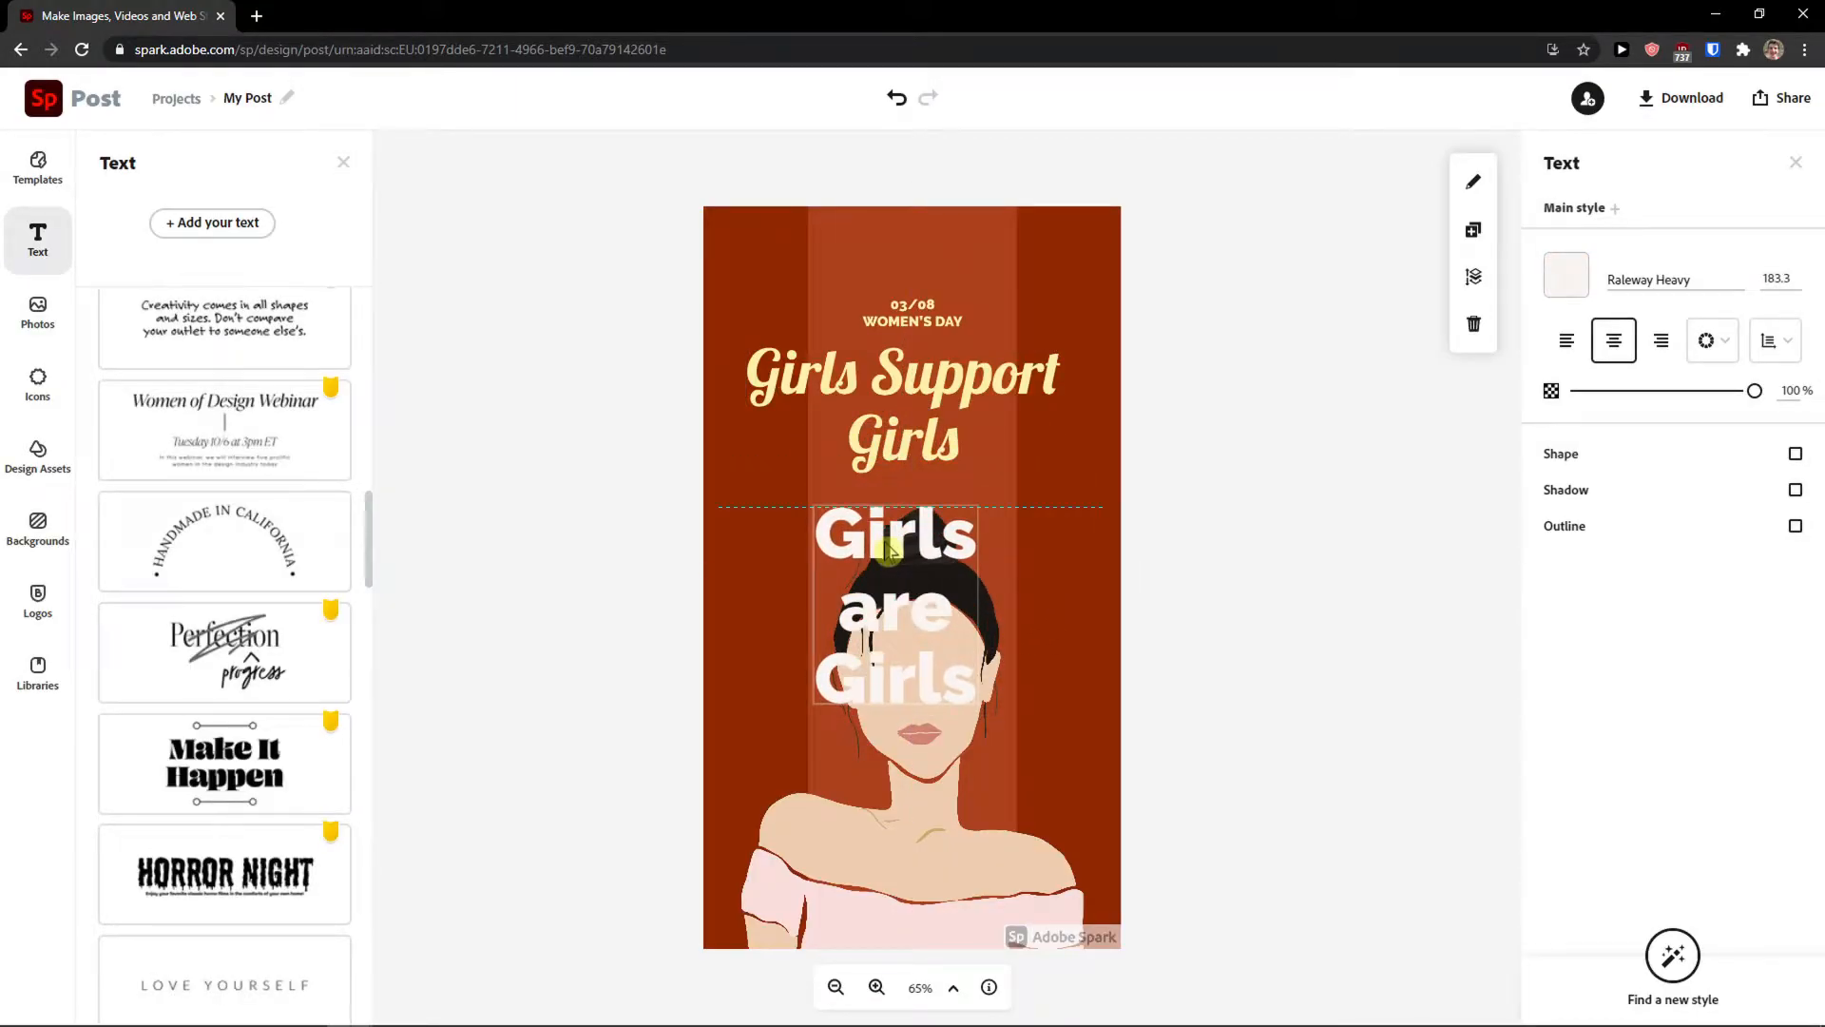
- Open the heading's wording for editing, close it without changes, and delete the "Girls are Girls" text
{"action": "left_click", "coordinate": [892, 442]}
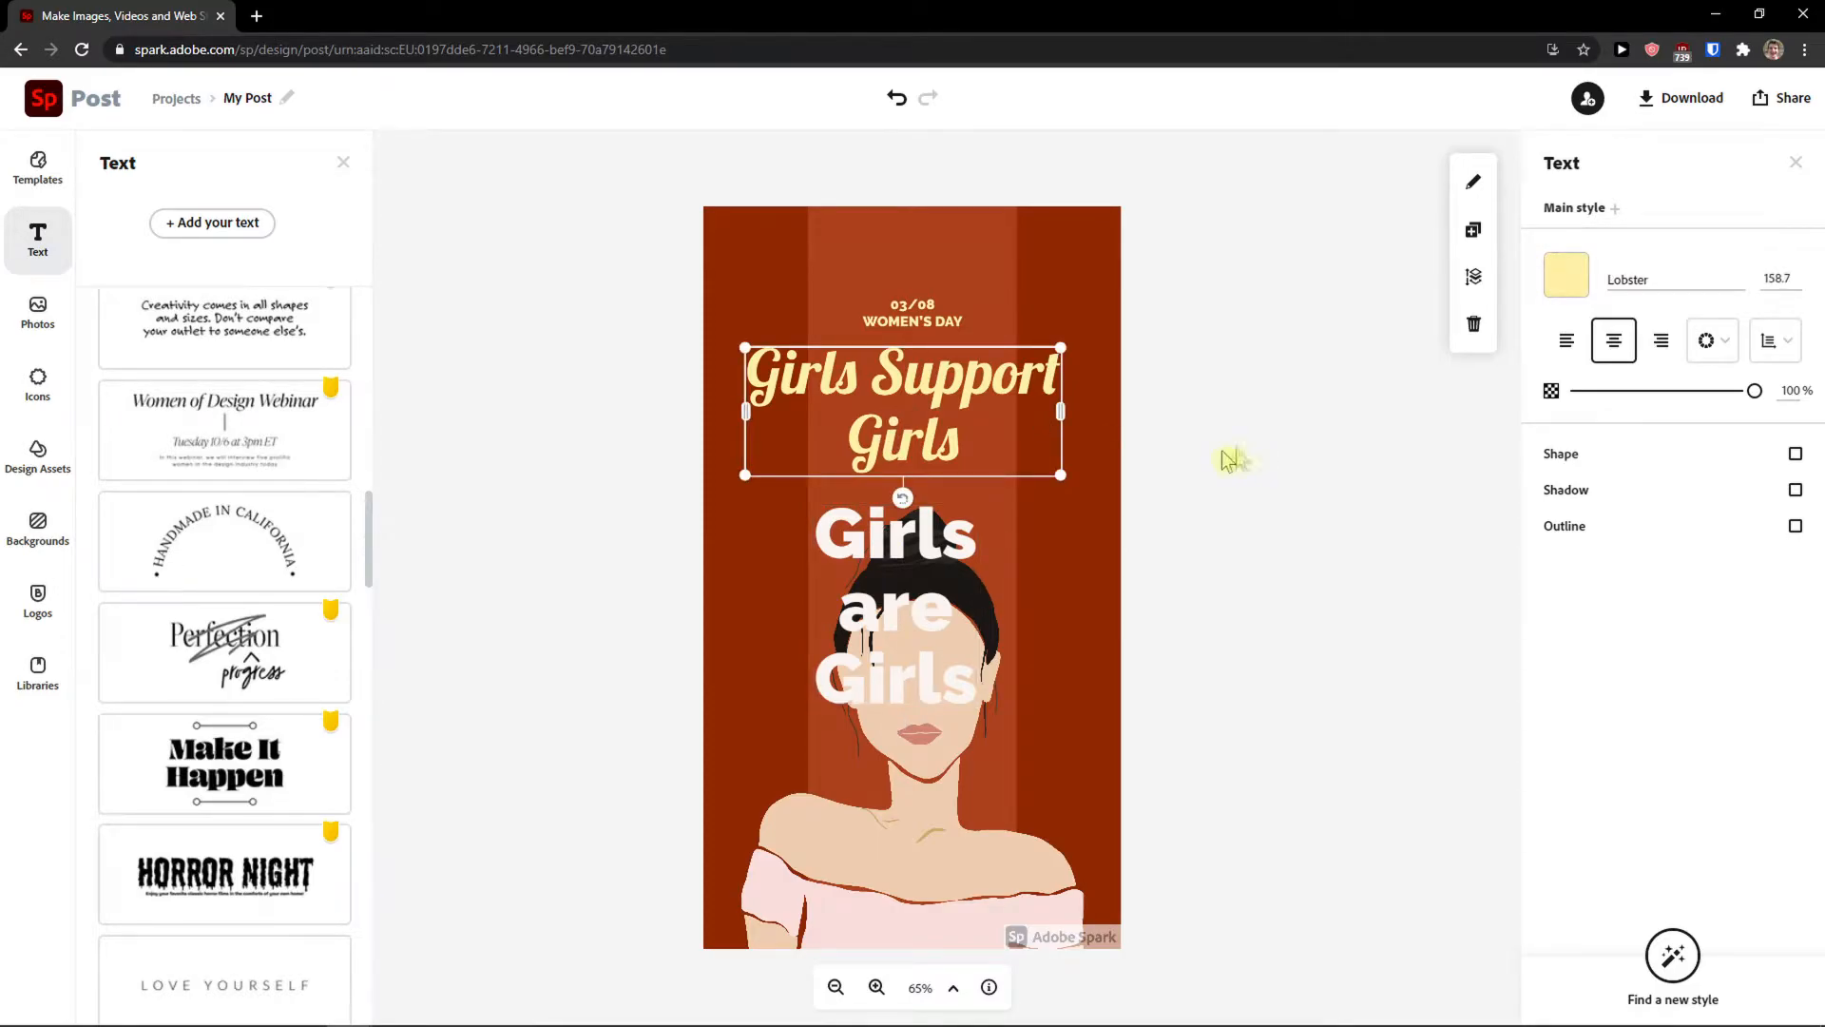
{"action": "left_click", "coordinate": [1474, 186]}
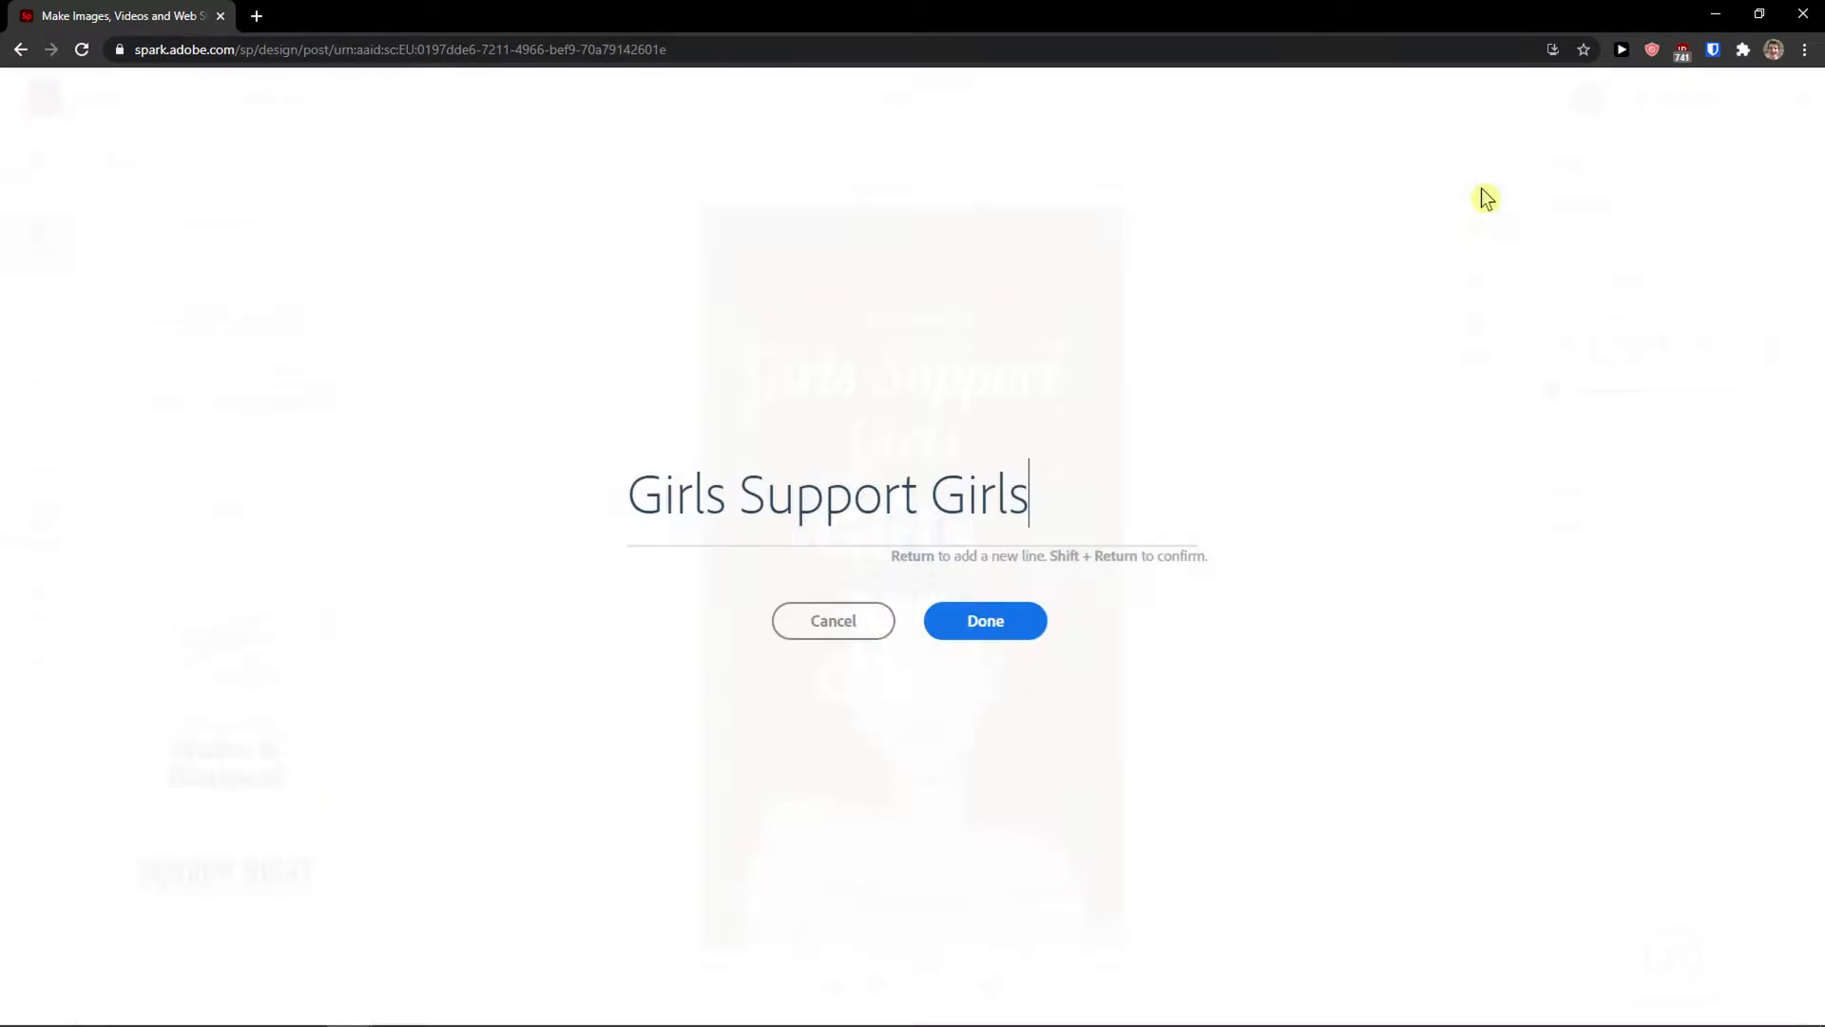
{"action": "left_click", "coordinate": [1007, 614]}
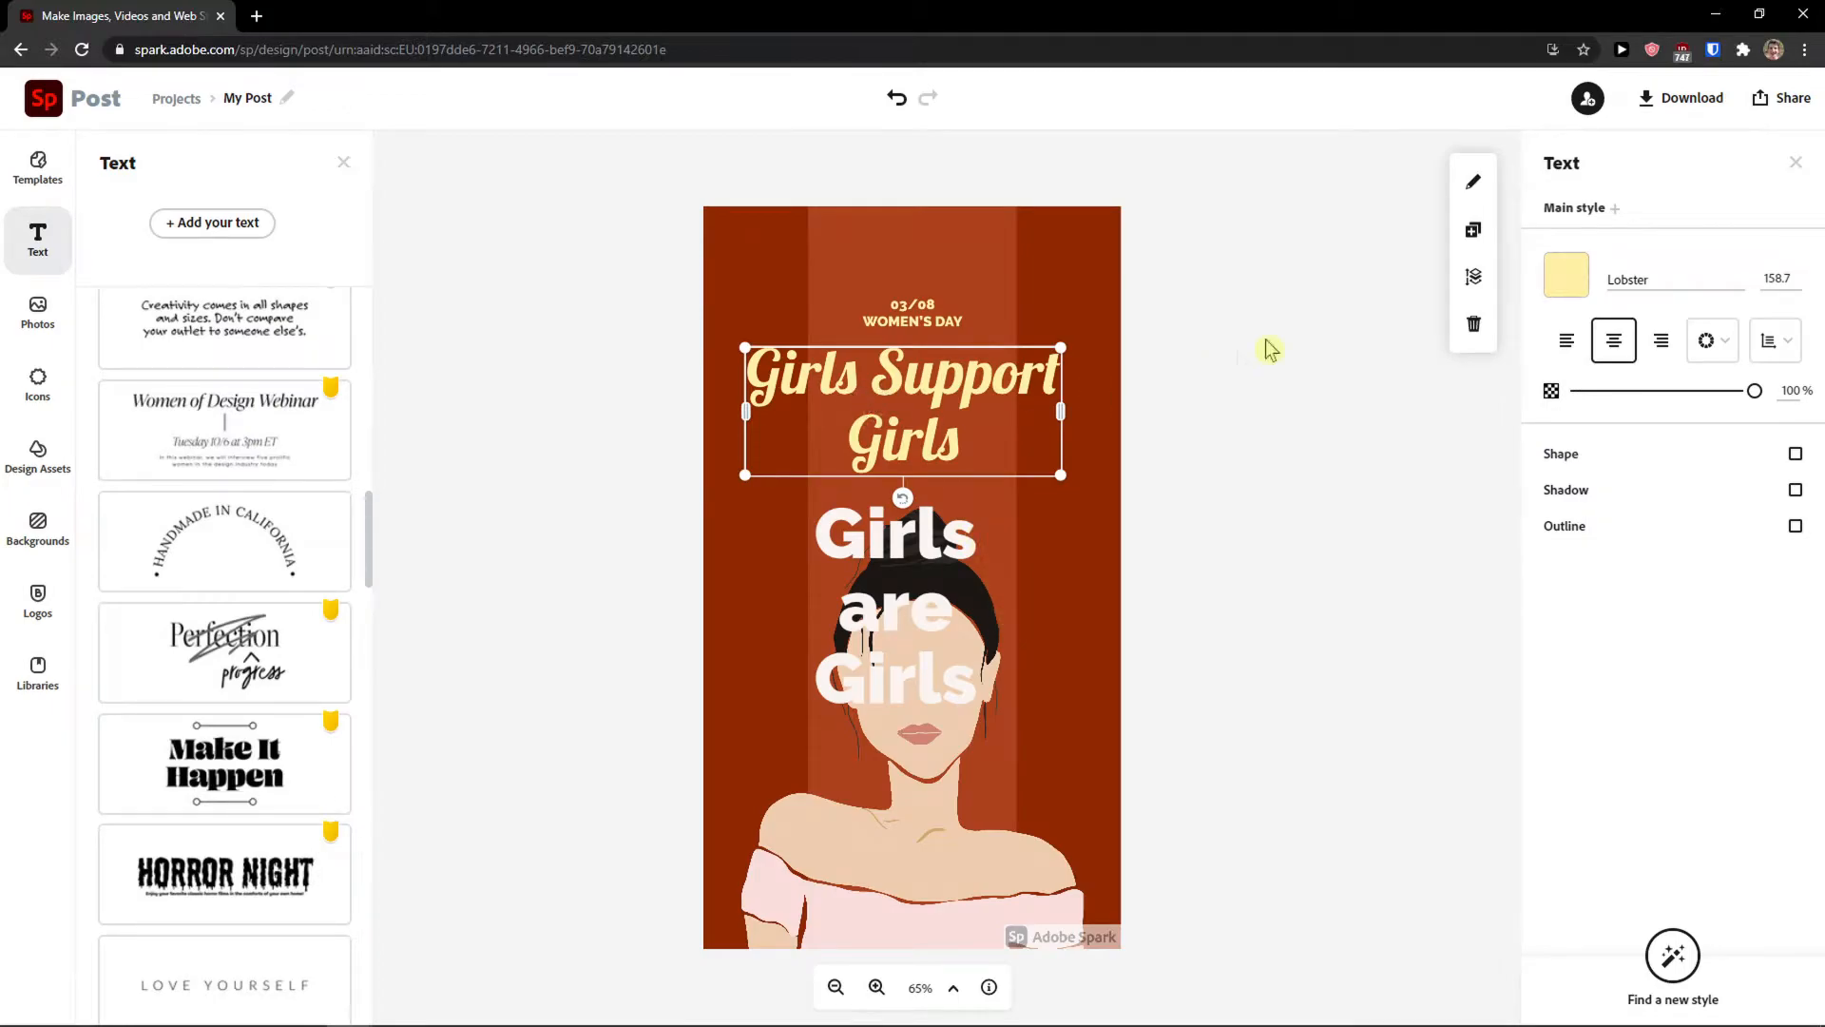
{"action": "left_click", "coordinate": [897, 590]}
{"action": "key", "text": "Delete"}
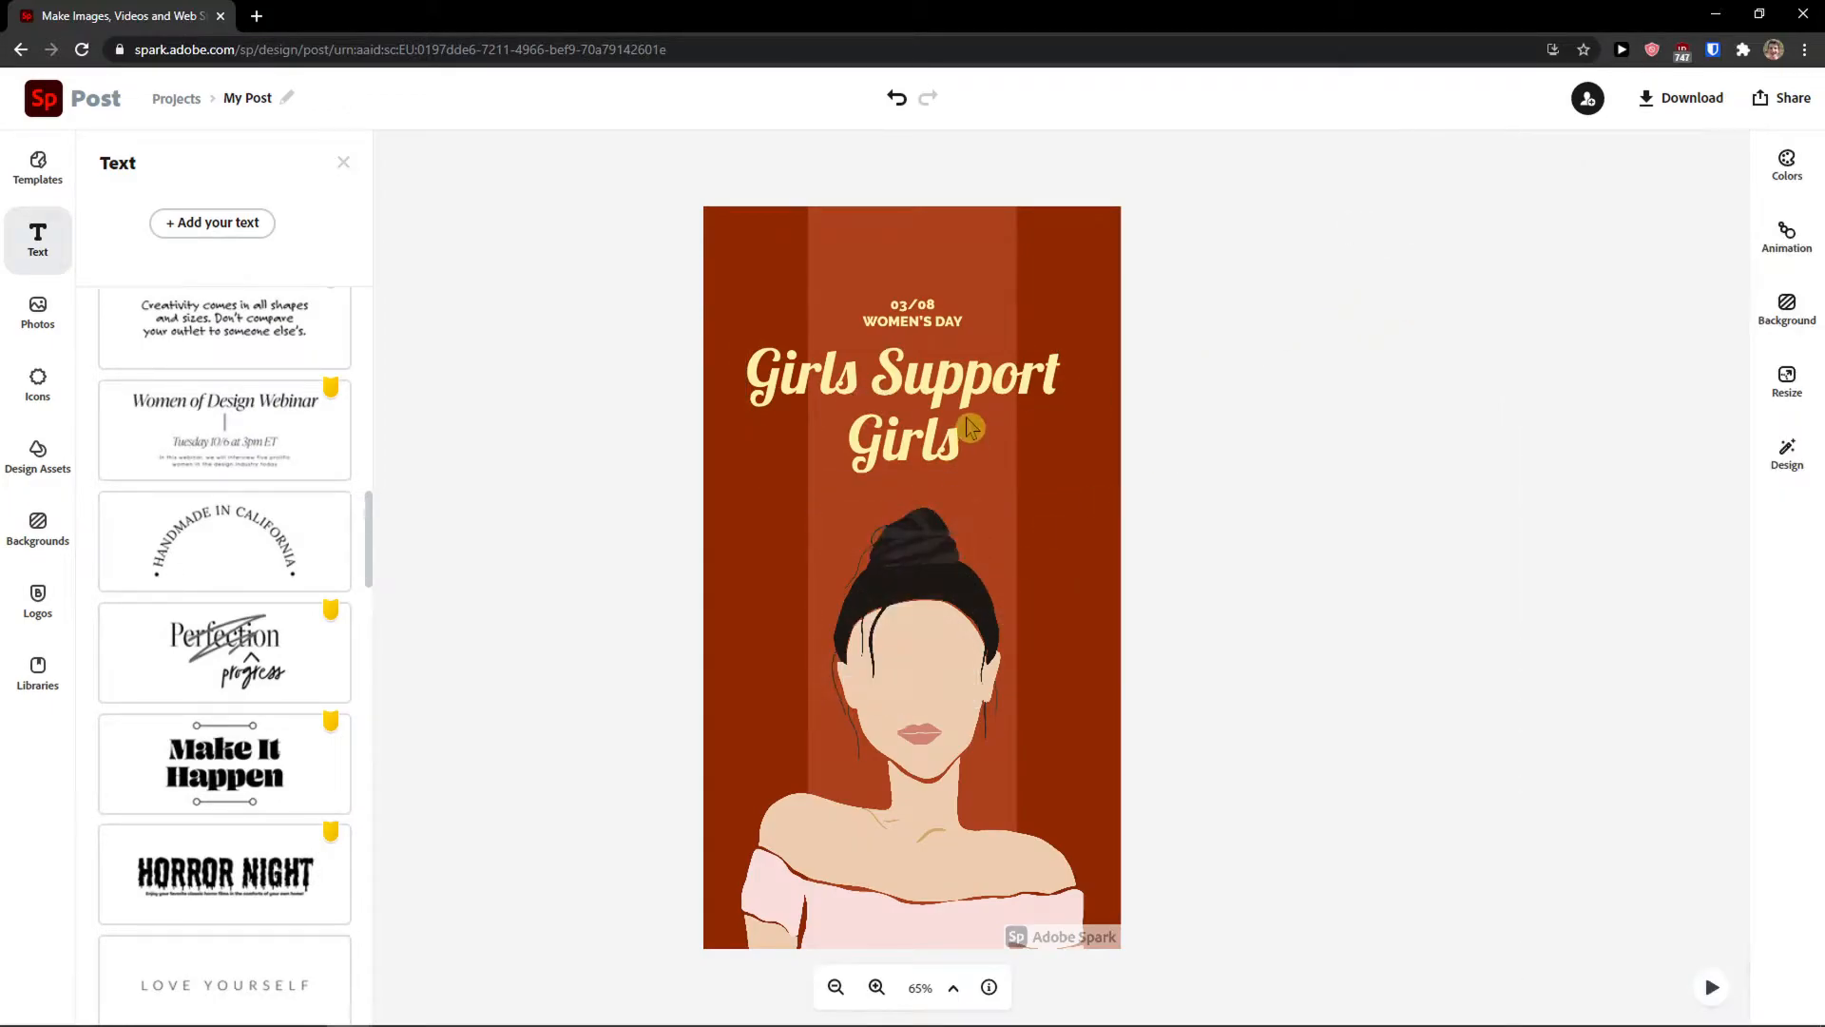
- Duplicate the "Girls Support Girls" heading, move it down over the woman's hair, and delete the extra copy
{"action": "left_click", "coordinate": [960, 419]}
{"action": "left_click", "coordinate": [1474, 233]}
{"action": "left_click_drag", "start_coordinate": [936, 427], "coordinate": [915, 526]}
{"action": "key", "text": "Delete"}
- Bring the "Girls Support Girls" heading to the front layer and place it centered between the date text and the woman's hair
{"action": "left_click", "coordinate": [913, 419]}
{"action": "left_click", "coordinate": [1476, 279]}
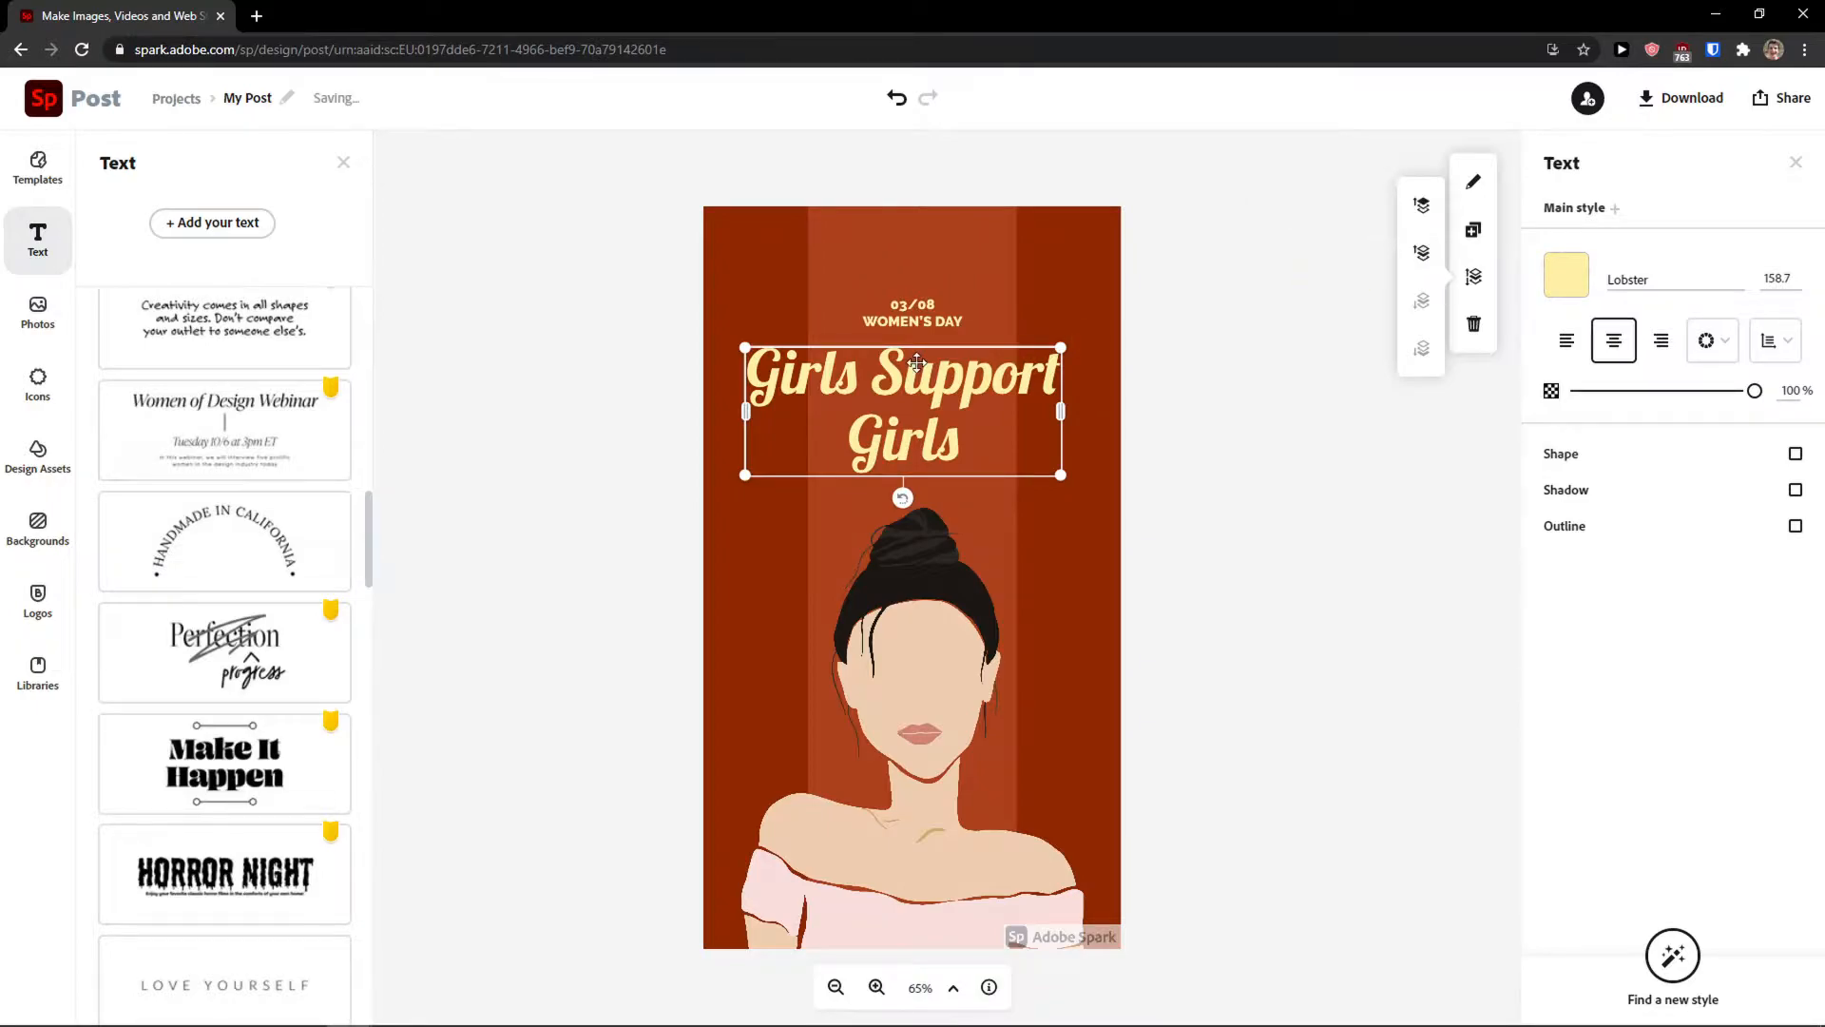
{"action": "left_click", "coordinate": [1421, 254]}
{"action": "left_click", "coordinate": [1474, 277]}
{"action": "left_click", "coordinate": [1475, 282]}
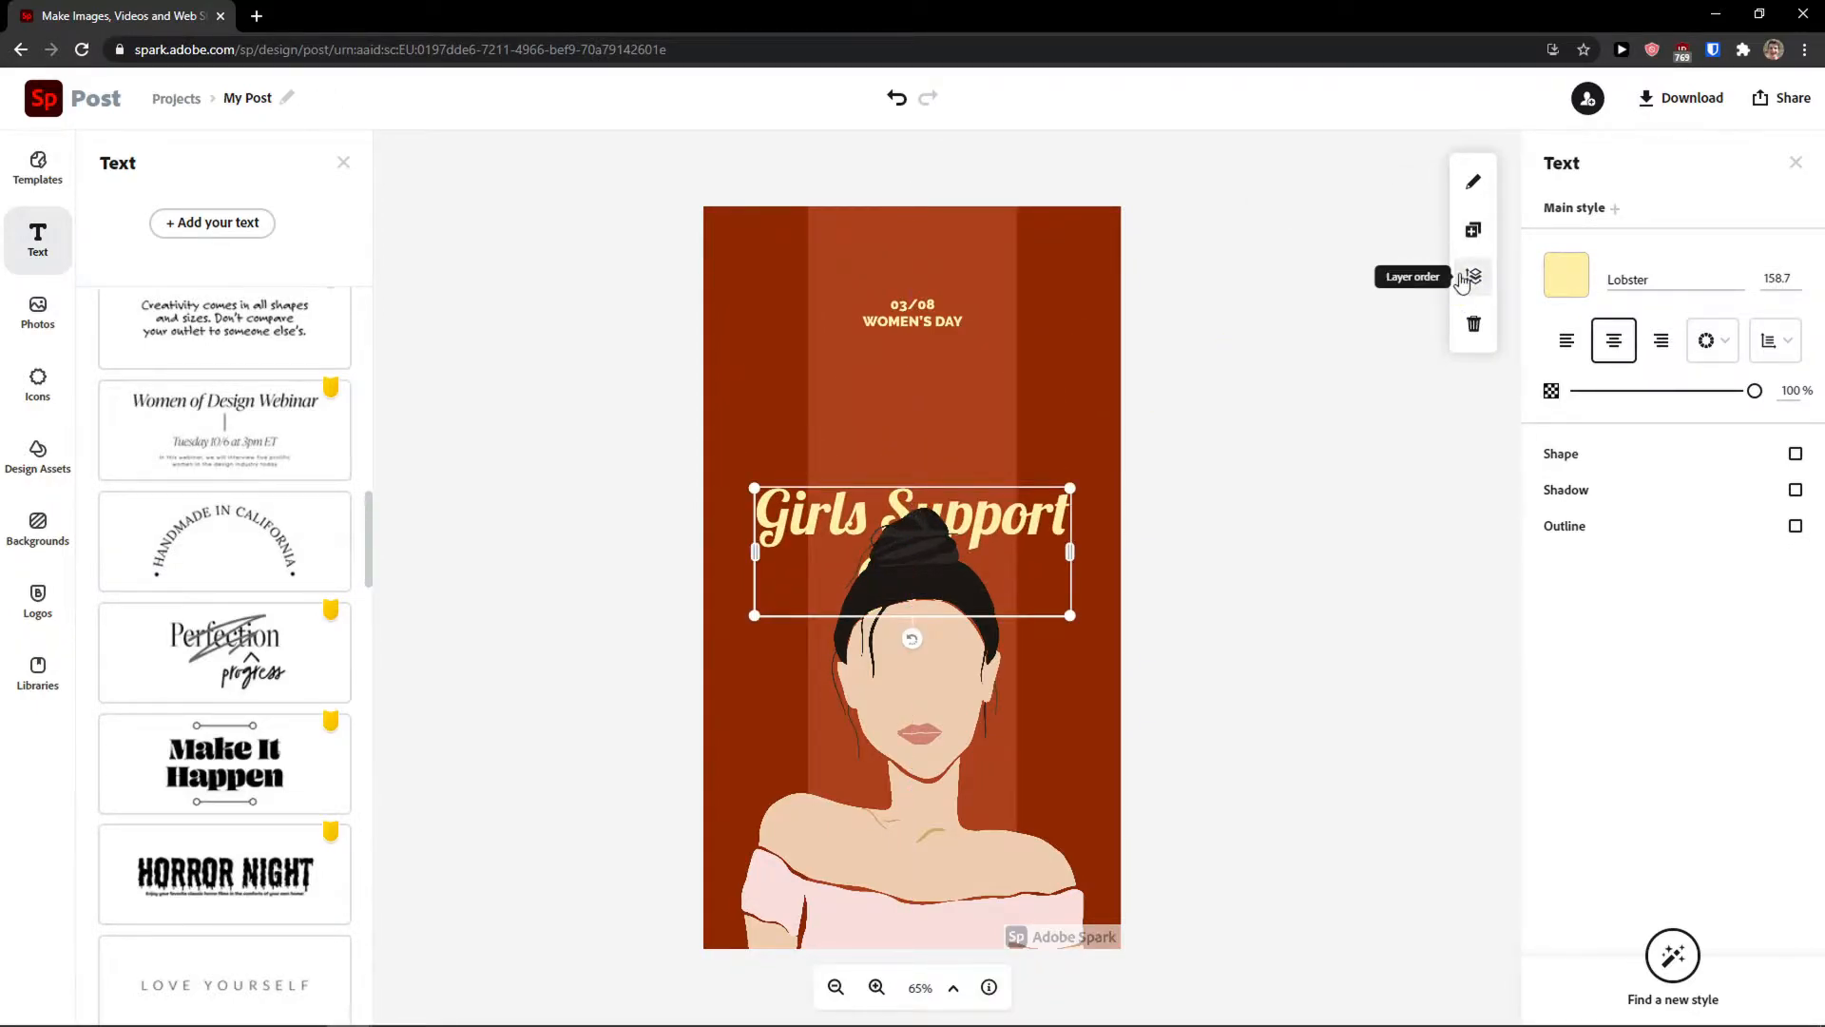
{"action": "left_click", "coordinate": [1475, 283]}
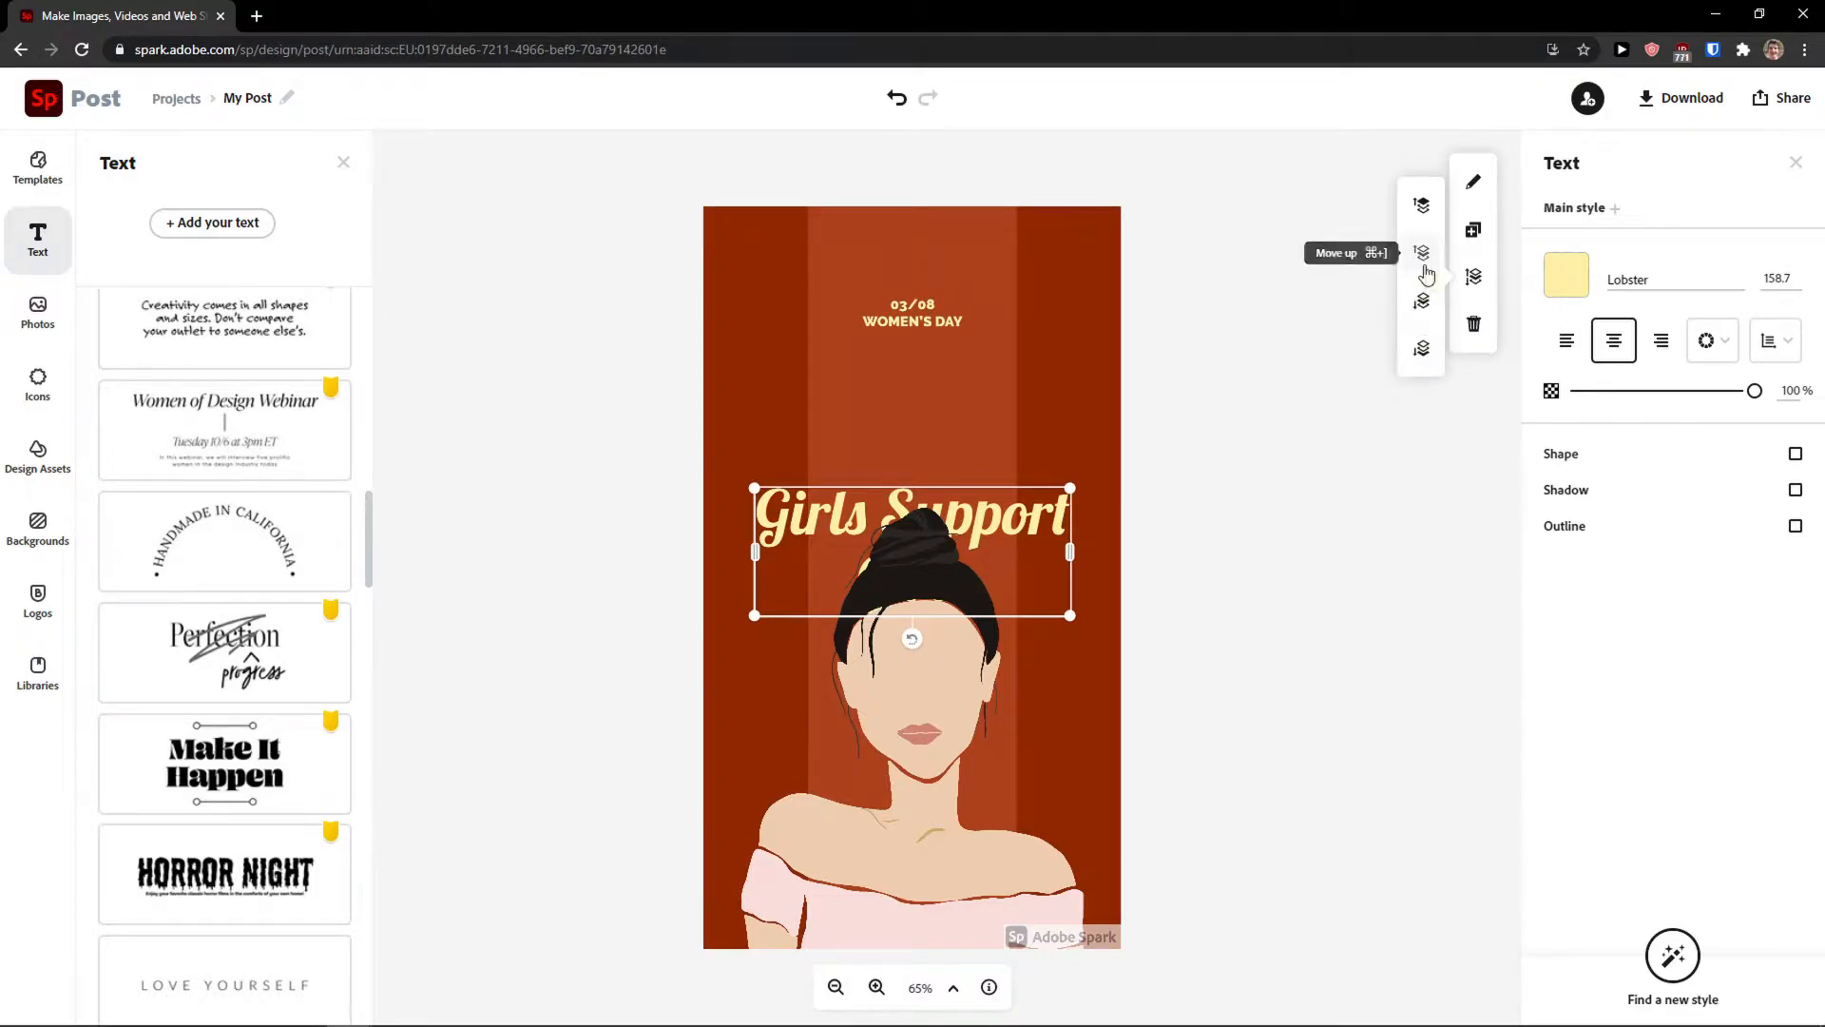
{"action": "left_click", "coordinate": [1427, 212]}
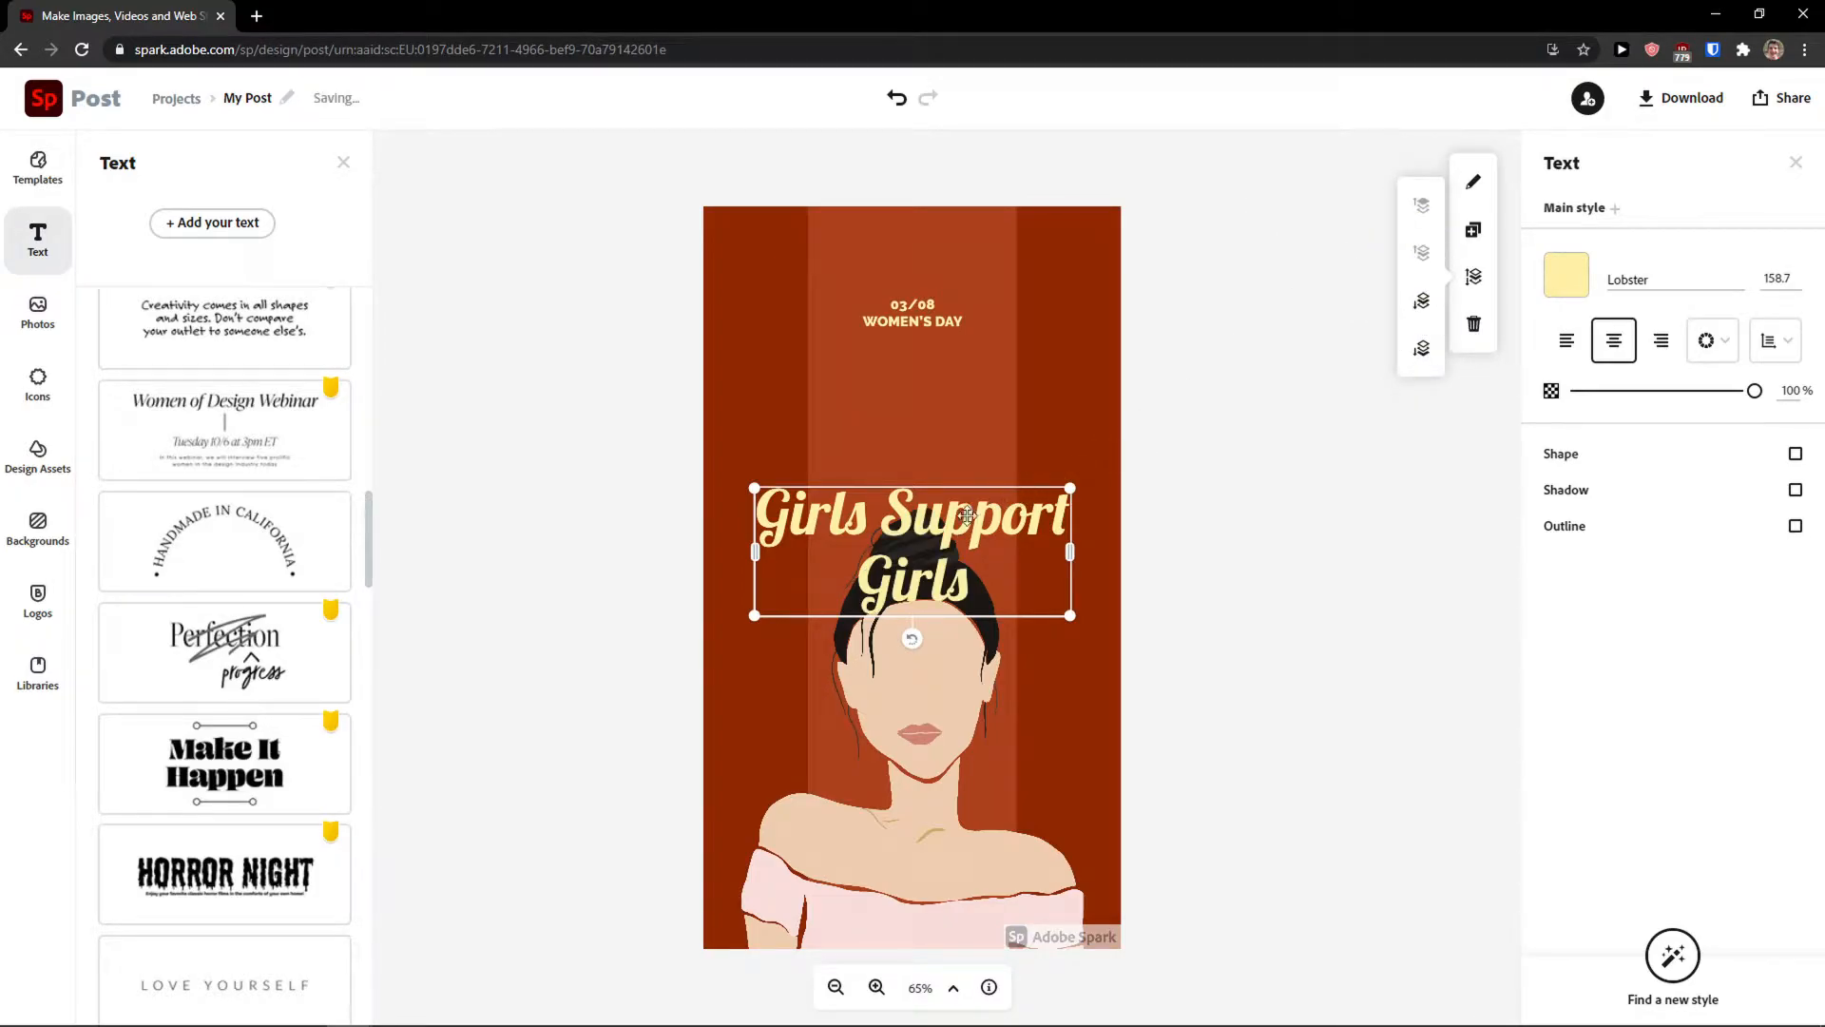
{"action": "left_click_drag", "start_coordinate": [961, 523], "coordinate": [953, 433]}
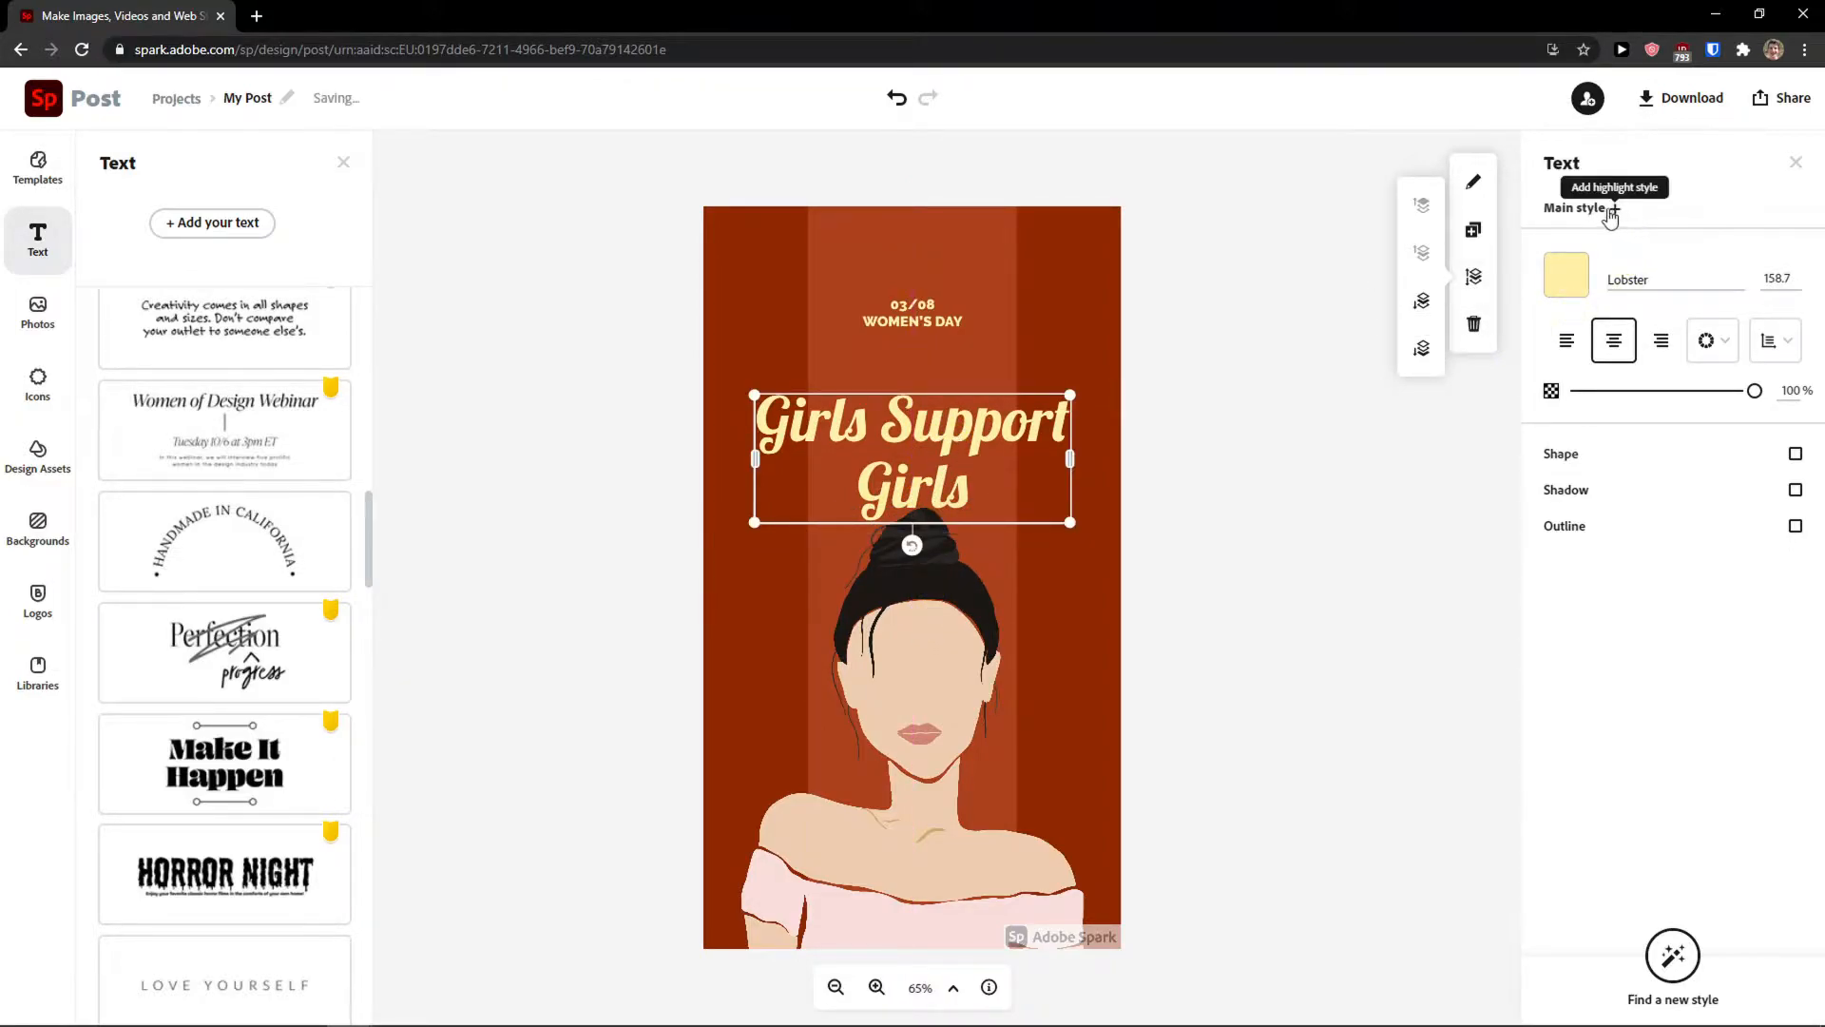
{"action": "left_click_drag", "start_coordinate": [894, 445], "coordinate": [967, 416]}
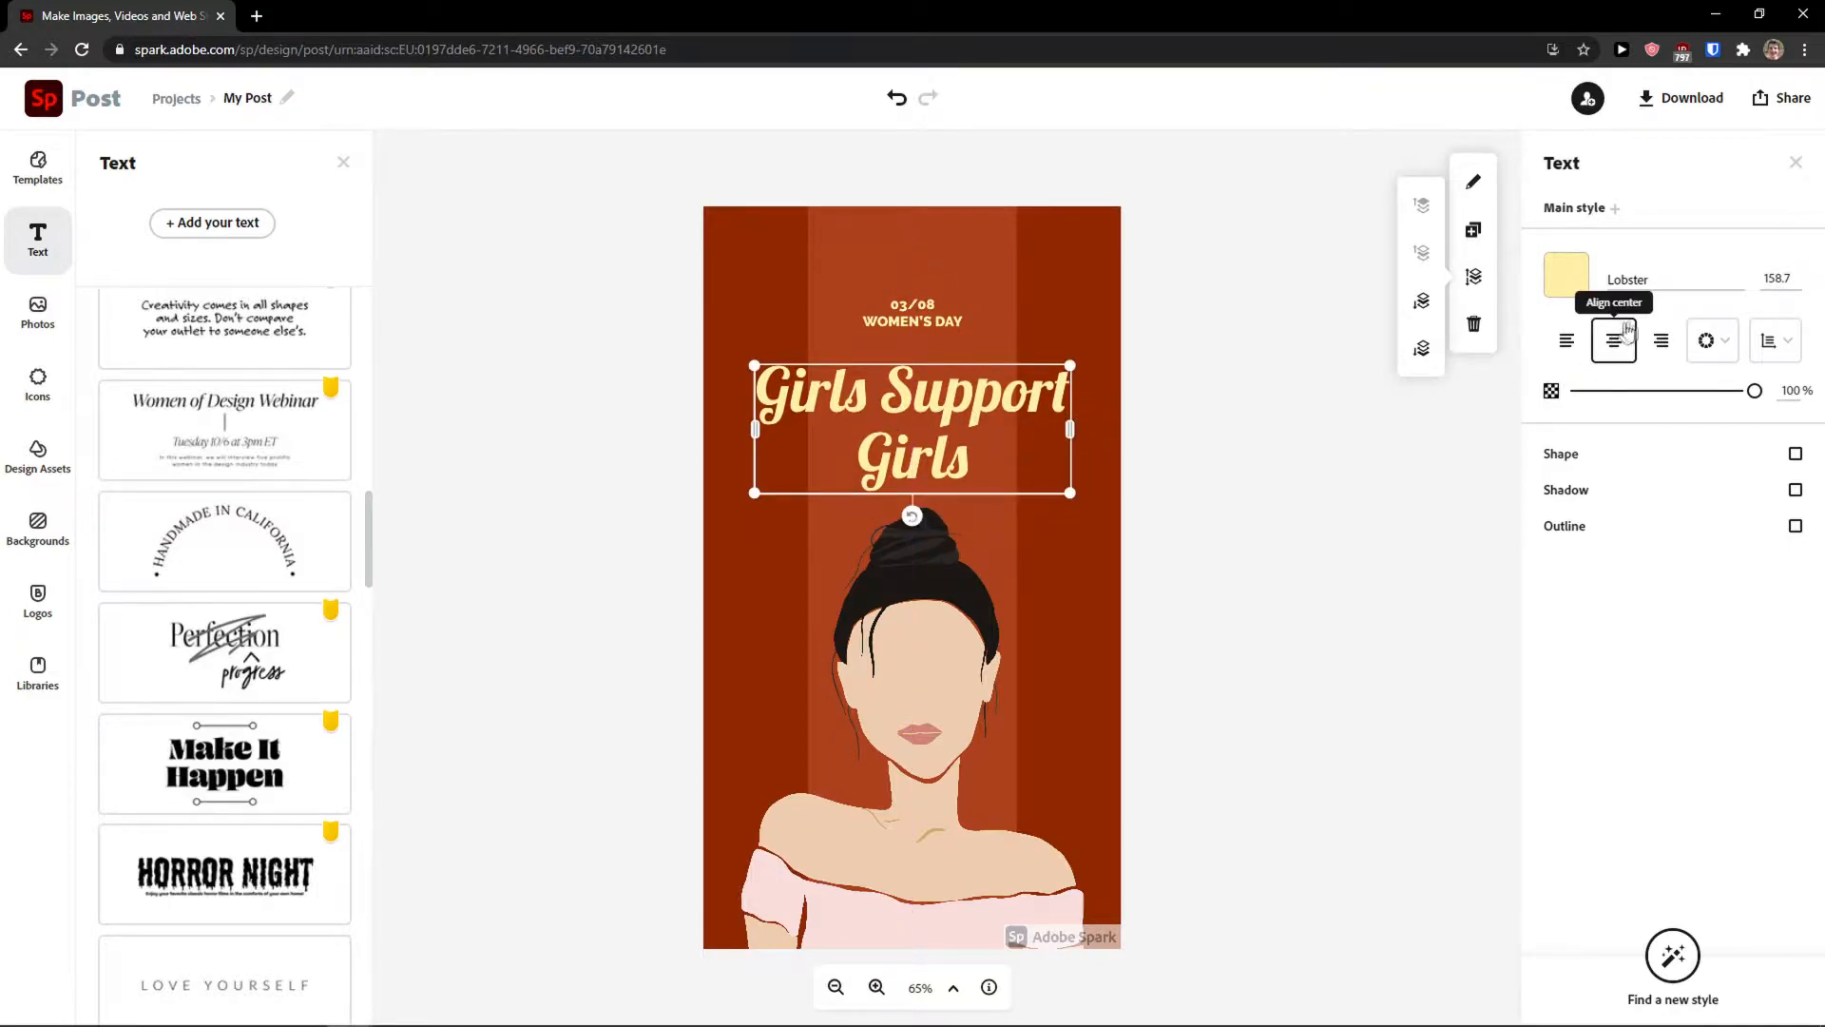
- Try Montserrat Regular as the heading's font and restore Lobster
{"action": "left_click", "coordinate": [1640, 282]}
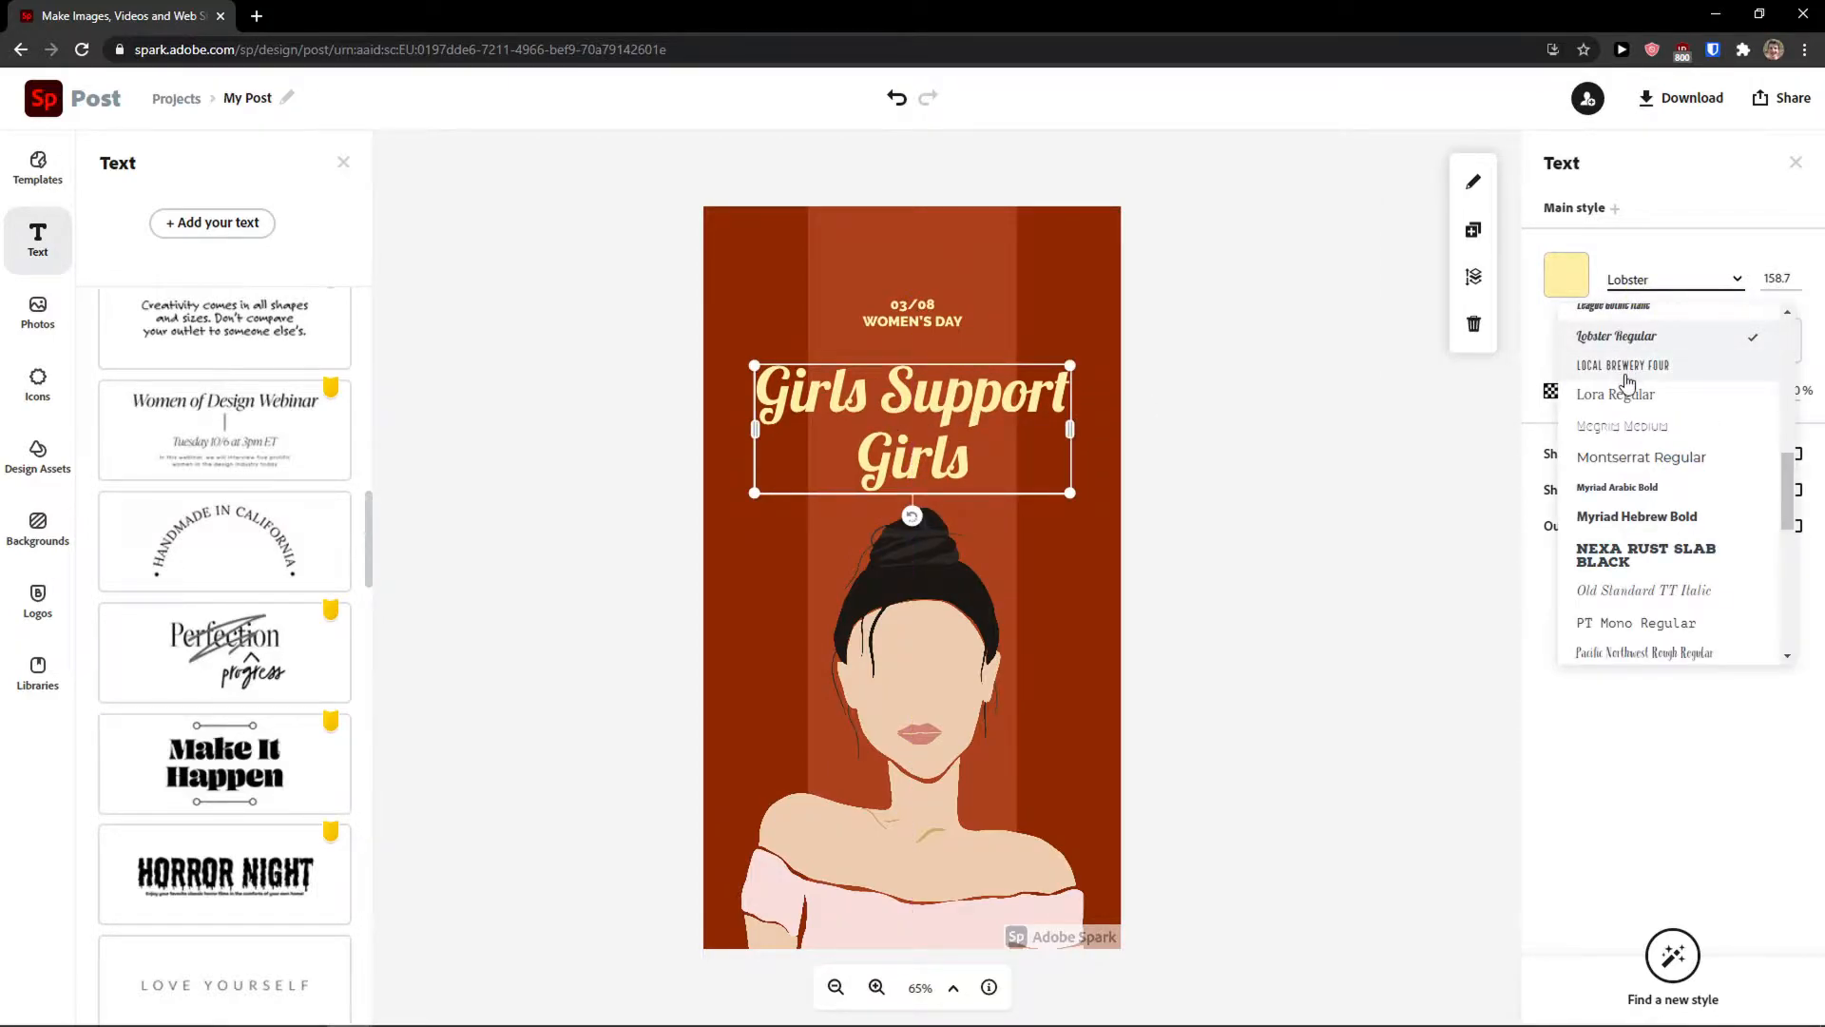
{"action": "left_click", "coordinate": [1633, 461]}
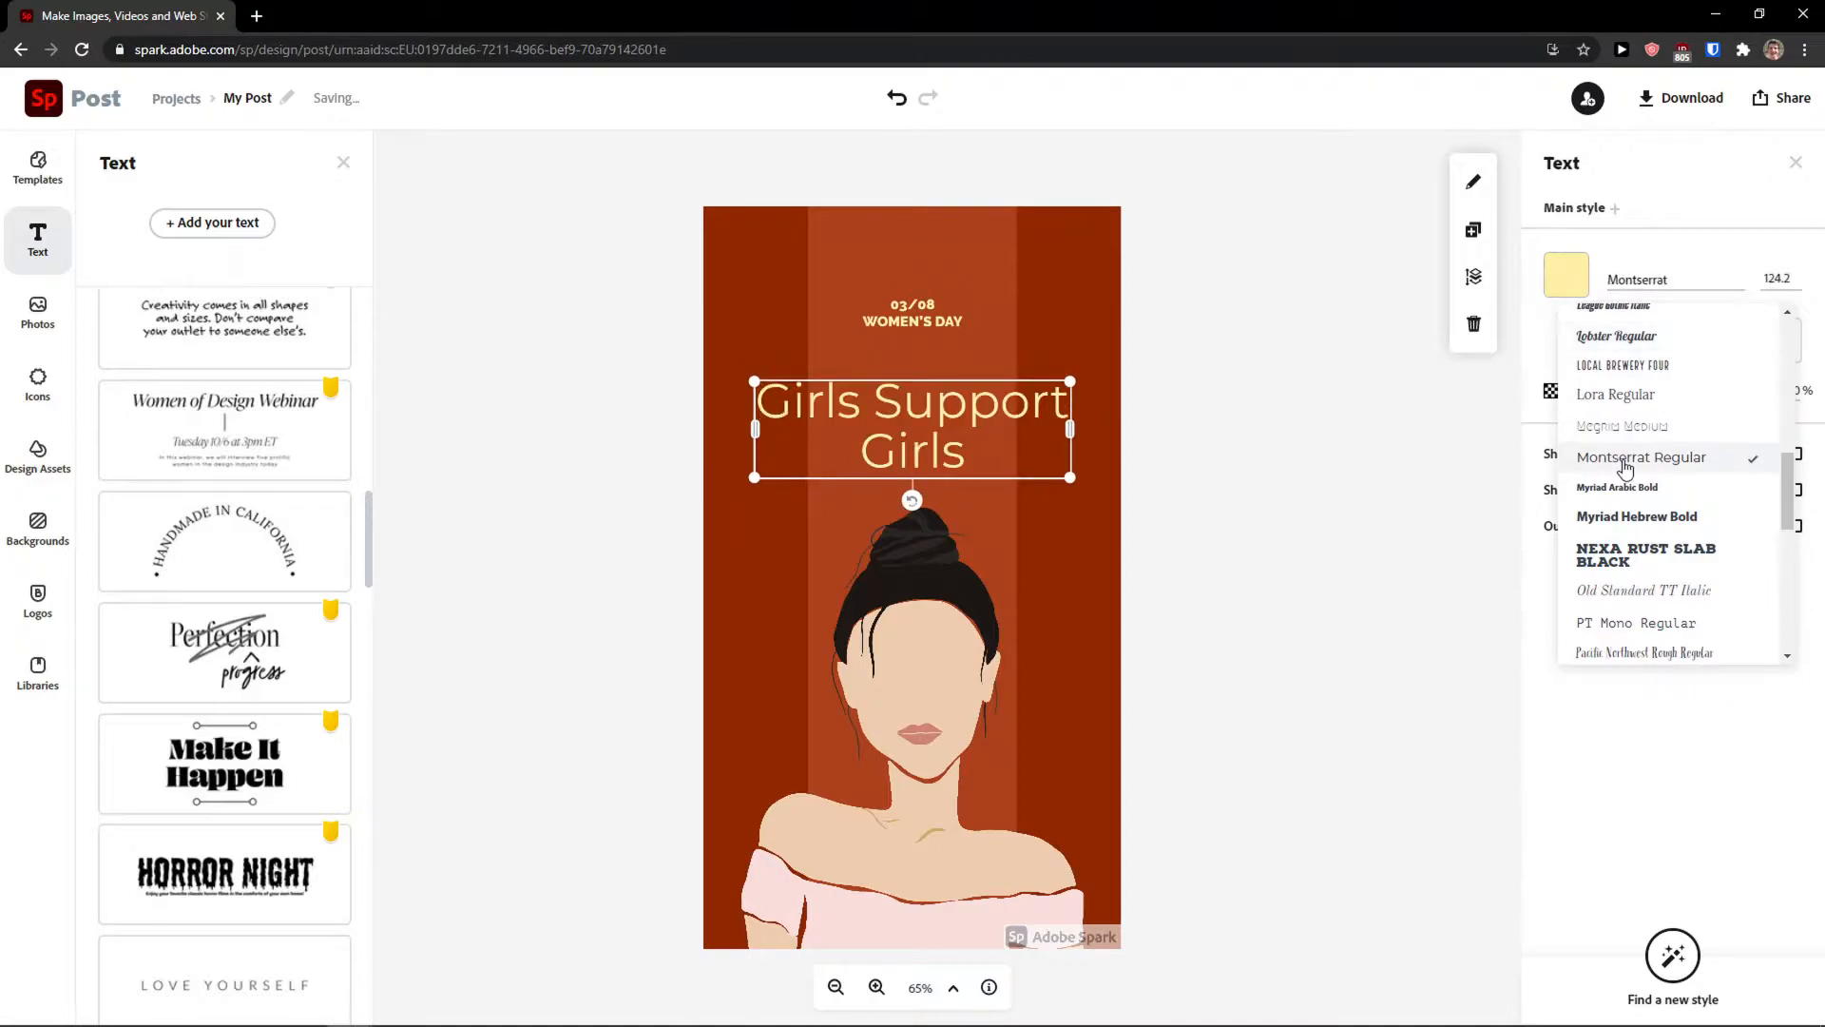
{"action": "left_click", "coordinate": [1659, 338]}
{"action": "left_click", "coordinate": [1630, 279]}
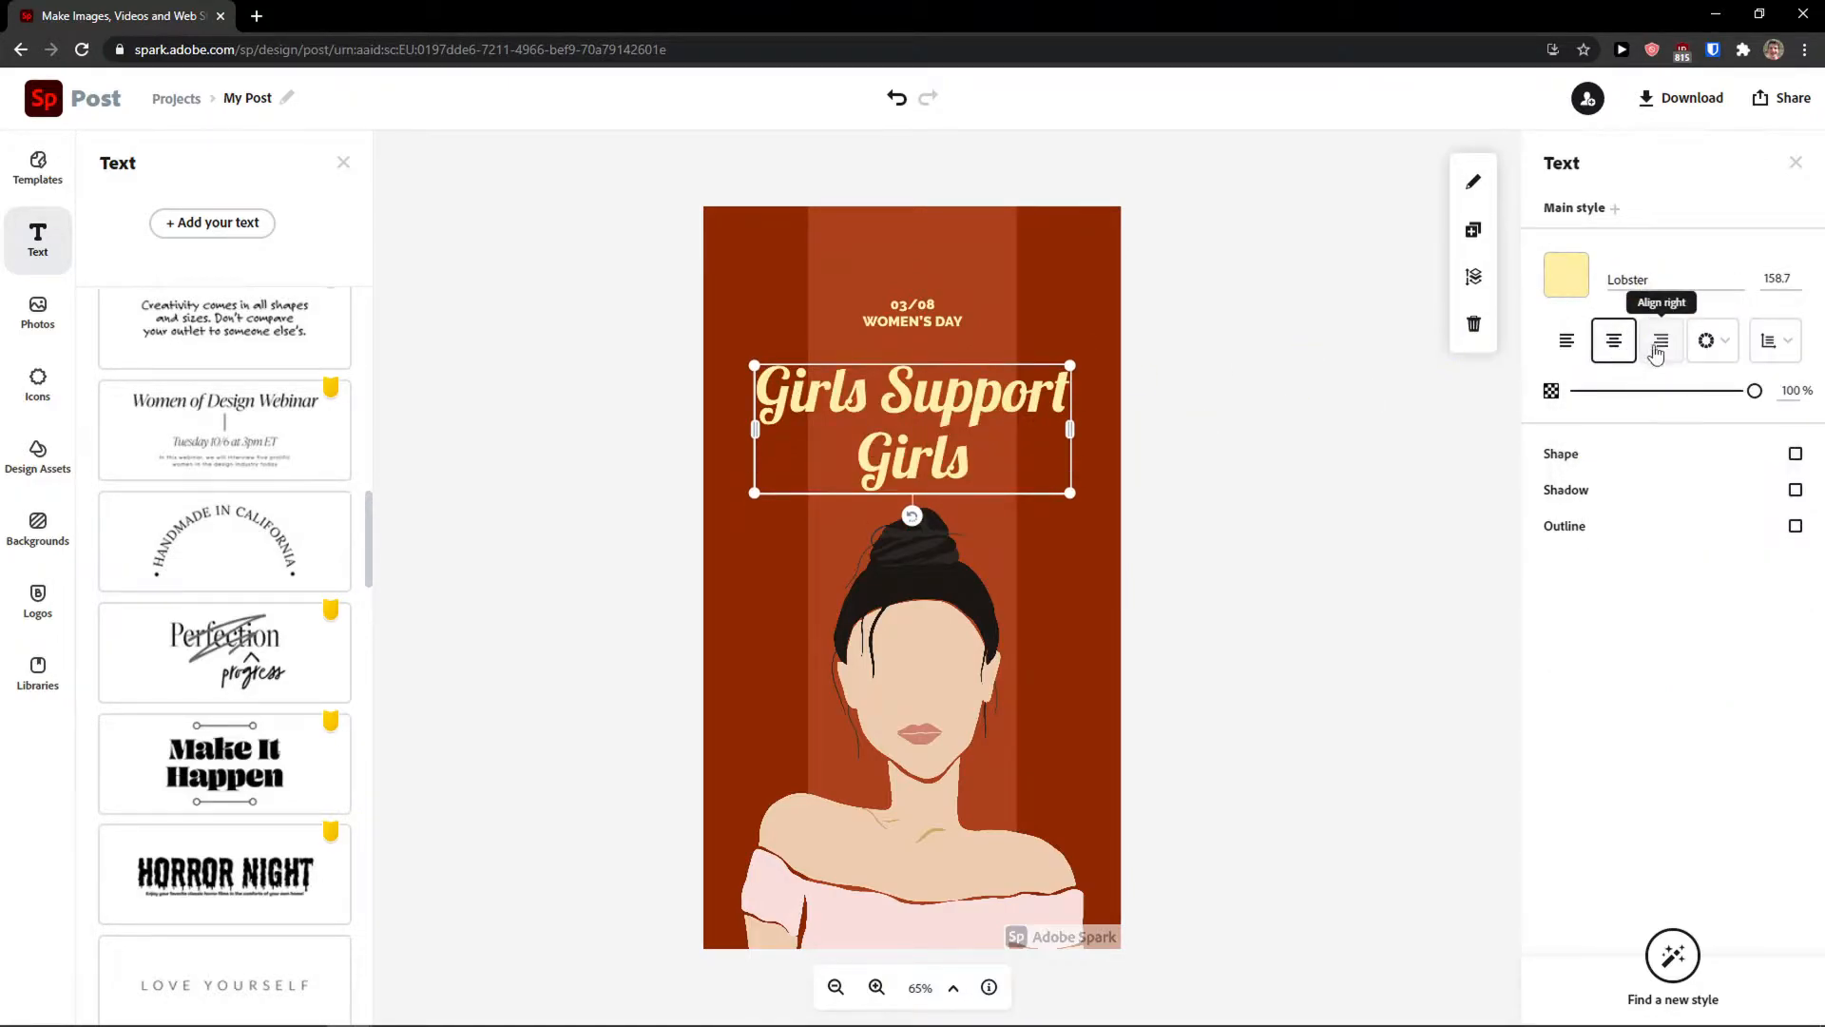
{"action": "left_click", "coordinate": [1723, 356]}
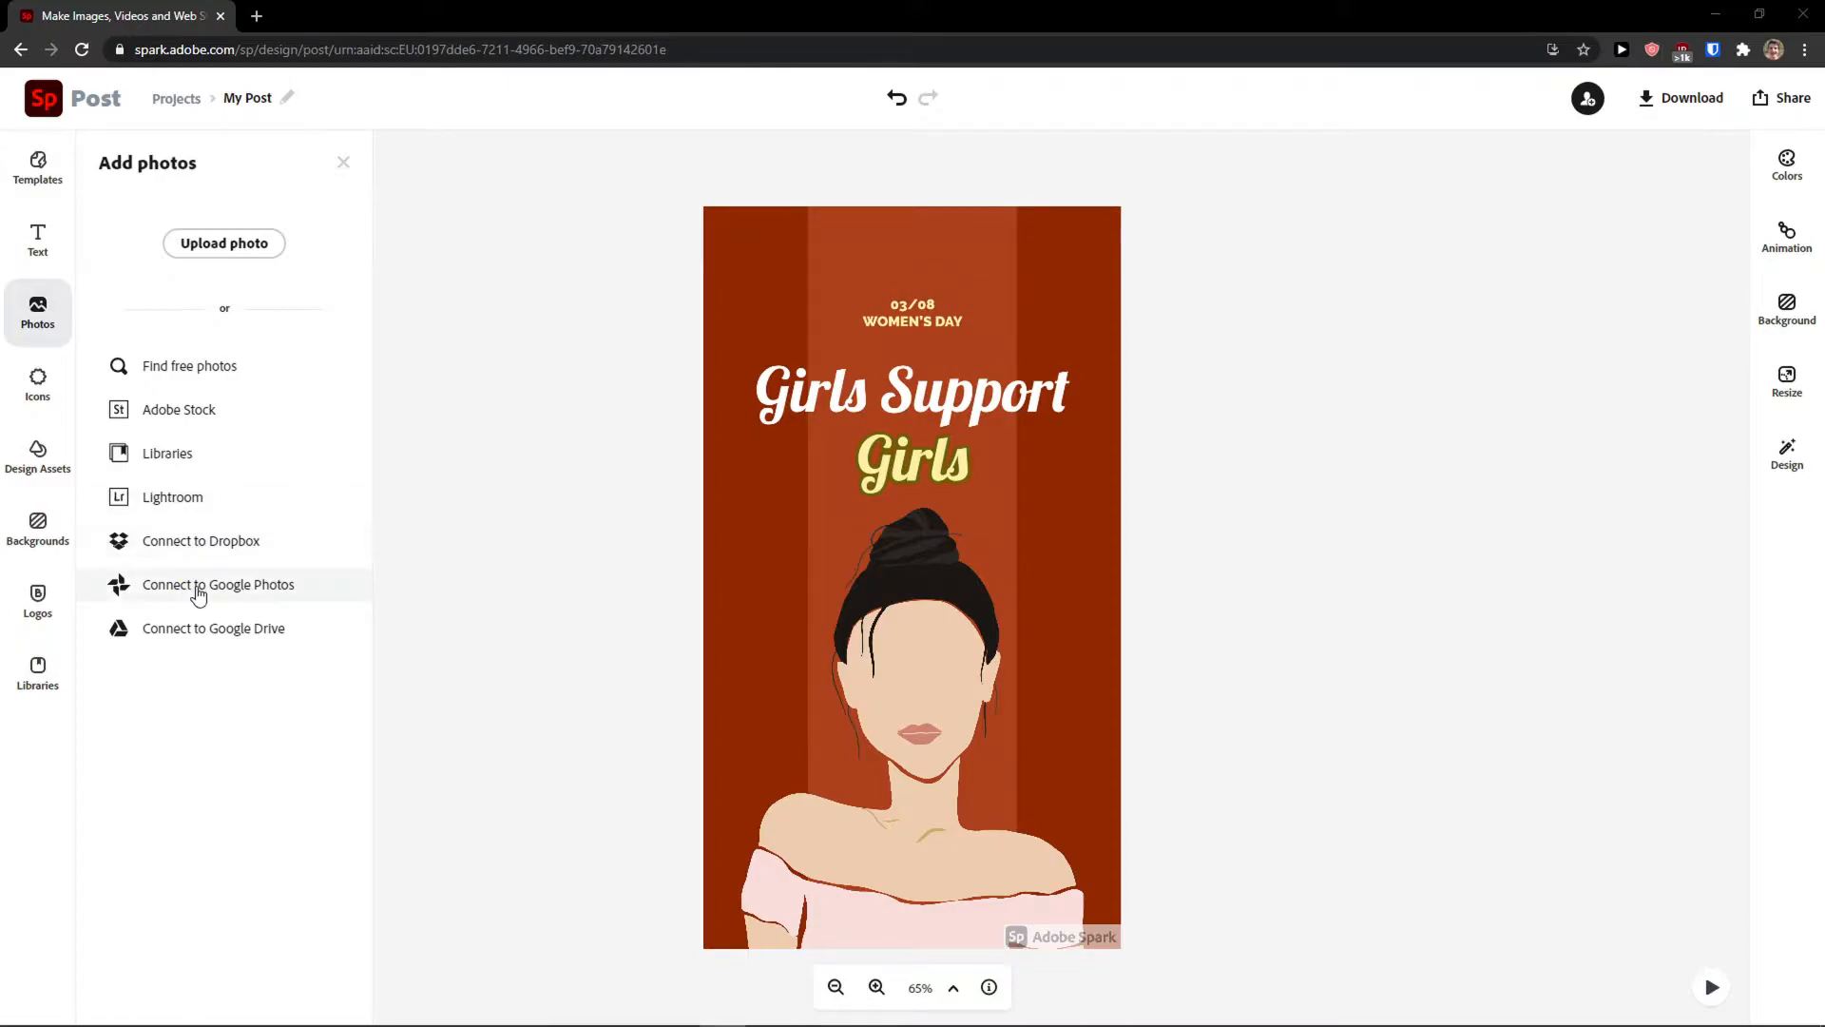
- Search the free photos for "nature"
{"action": "left_click", "coordinate": [229, 371]}
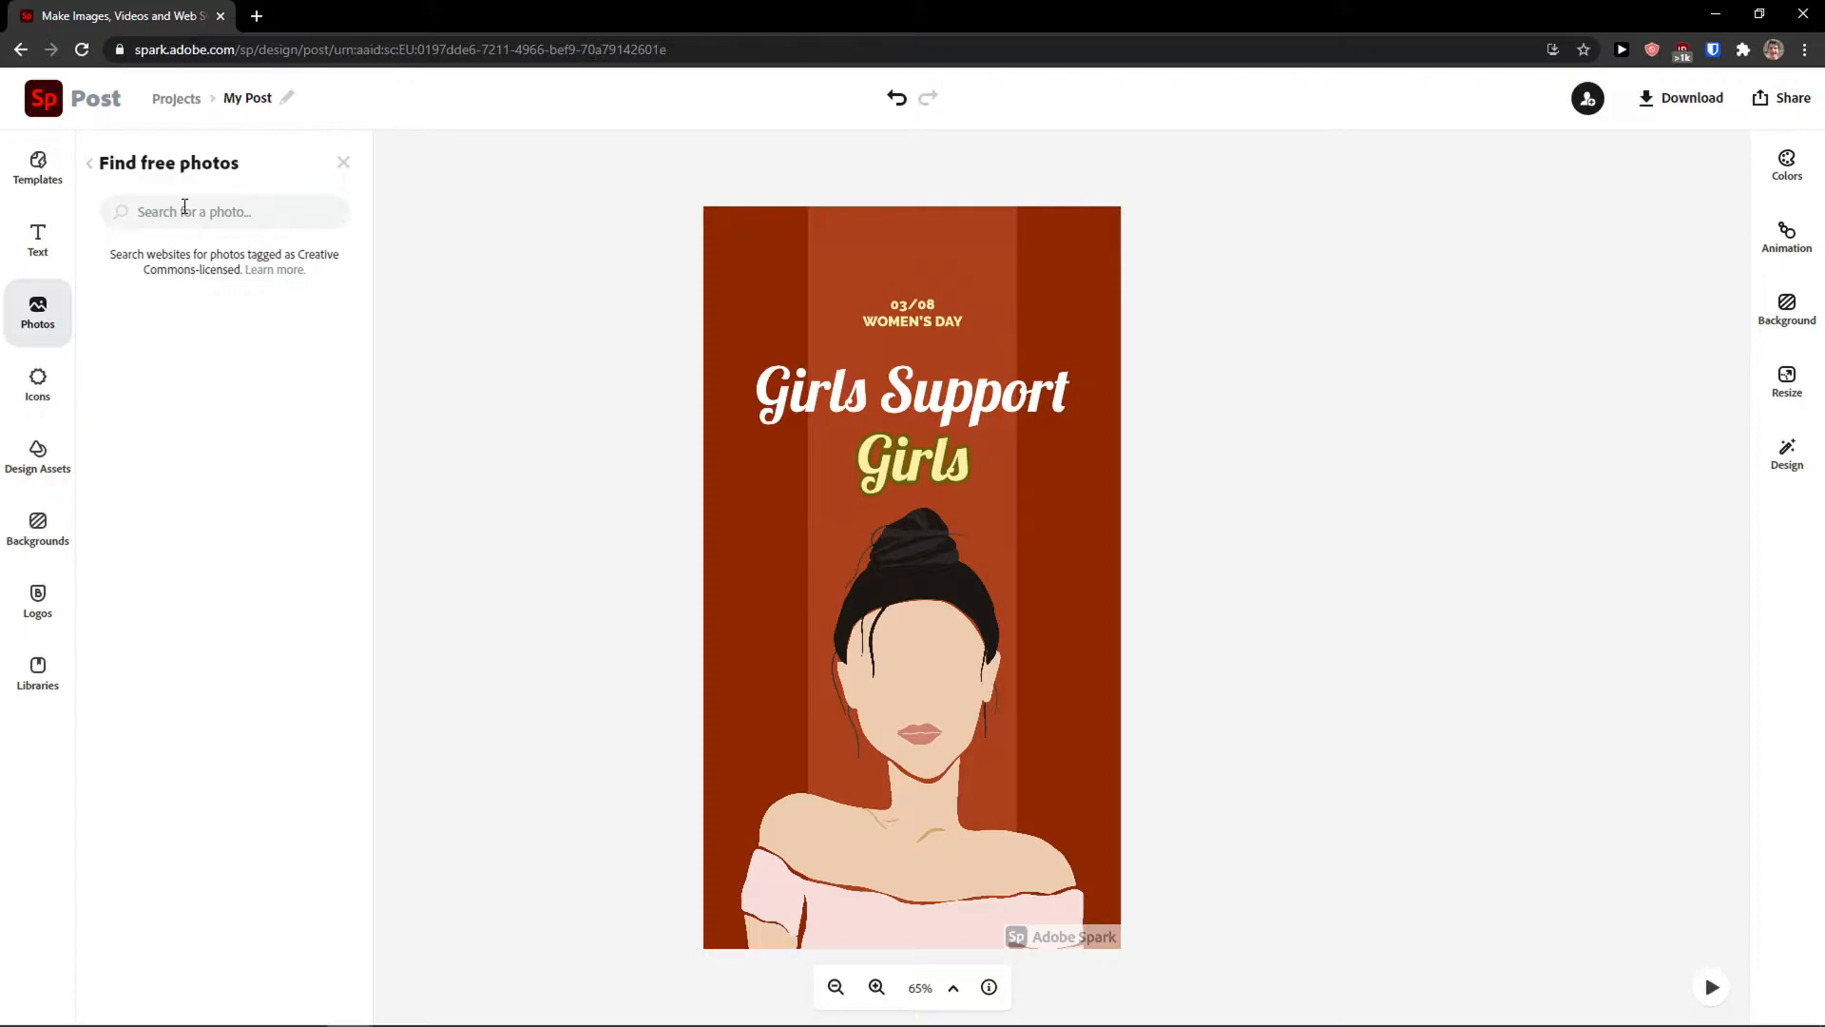
{"action": "type", "text": "nature"}
{"action": "key", "text": "Return"}
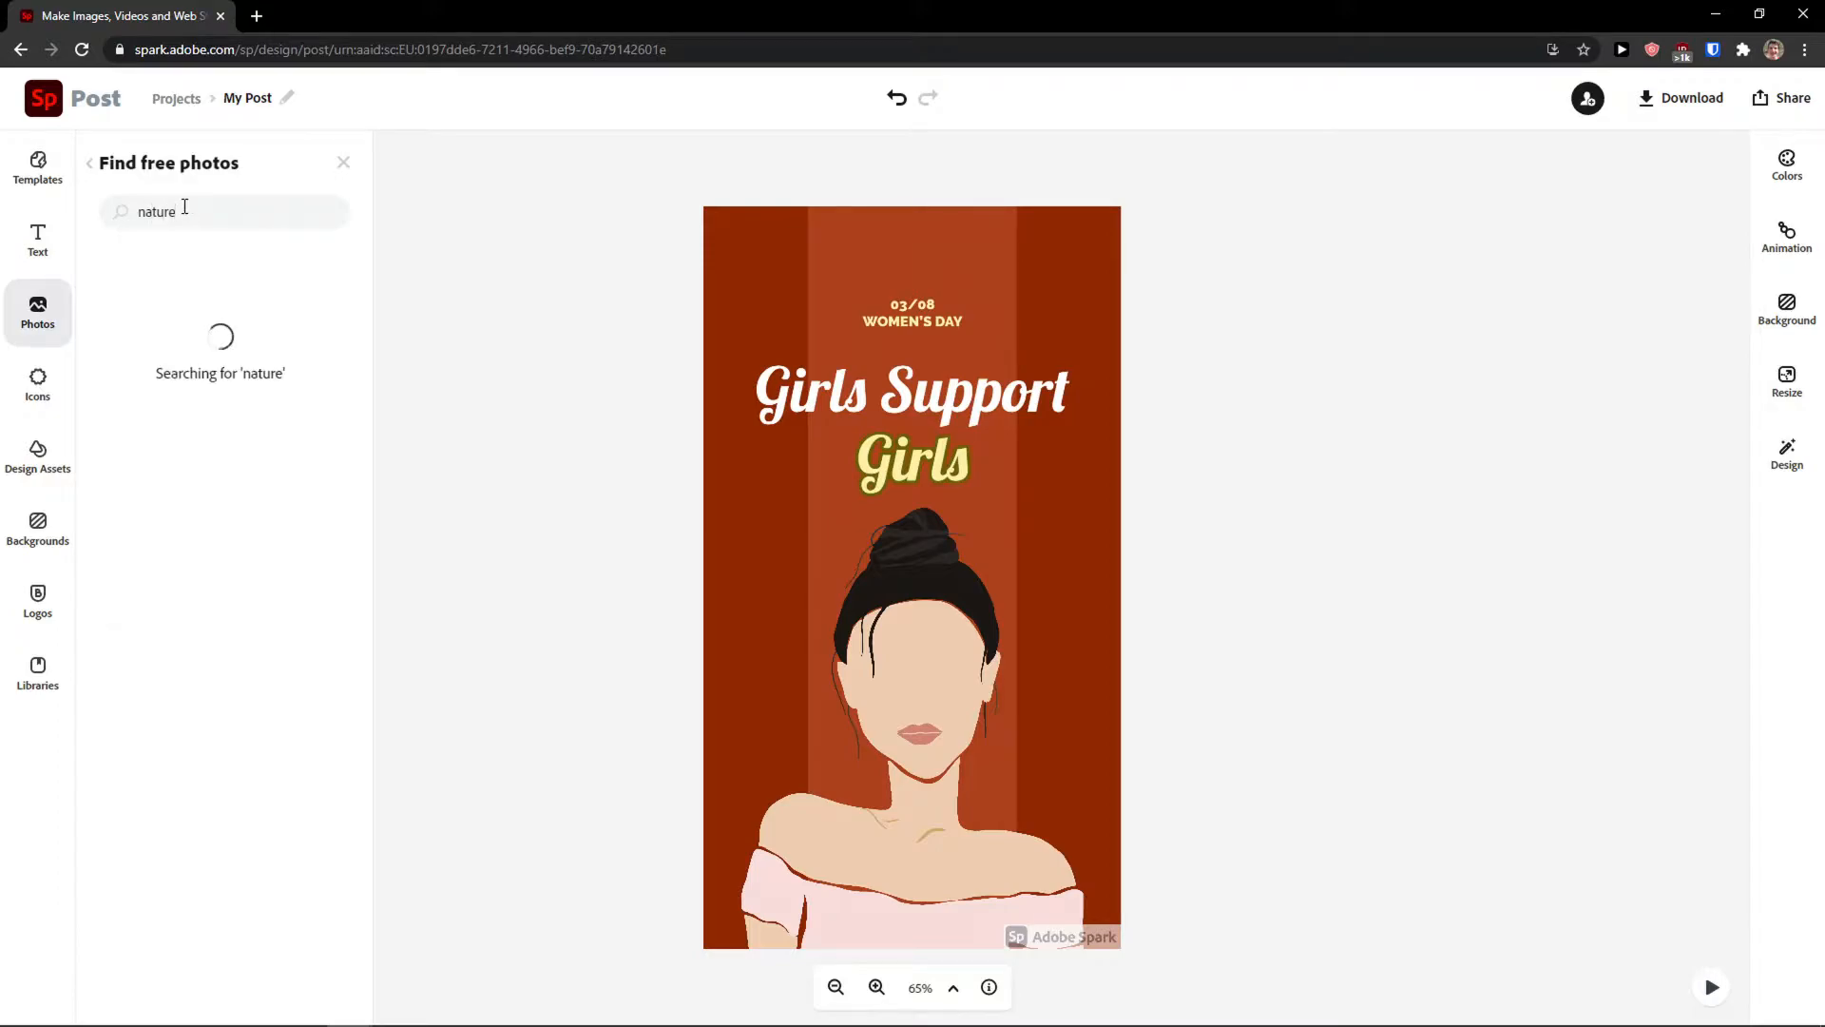
- Reopen the free photo search and search it for "yoga" instead
{"action": "double_click", "coordinate": [176, 211]}
{"action": "left_click", "coordinate": [38, 380]}
{"action": "left_click", "coordinate": [38, 309]}
{"action": "left_click", "coordinate": [232, 359]}
{"action": "double_click", "coordinate": [219, 212]}
{"action": "key", "text": "BackSpace"}
{"action": "type", "text": "yoga"}
{"action": "key", "text": "Return"}
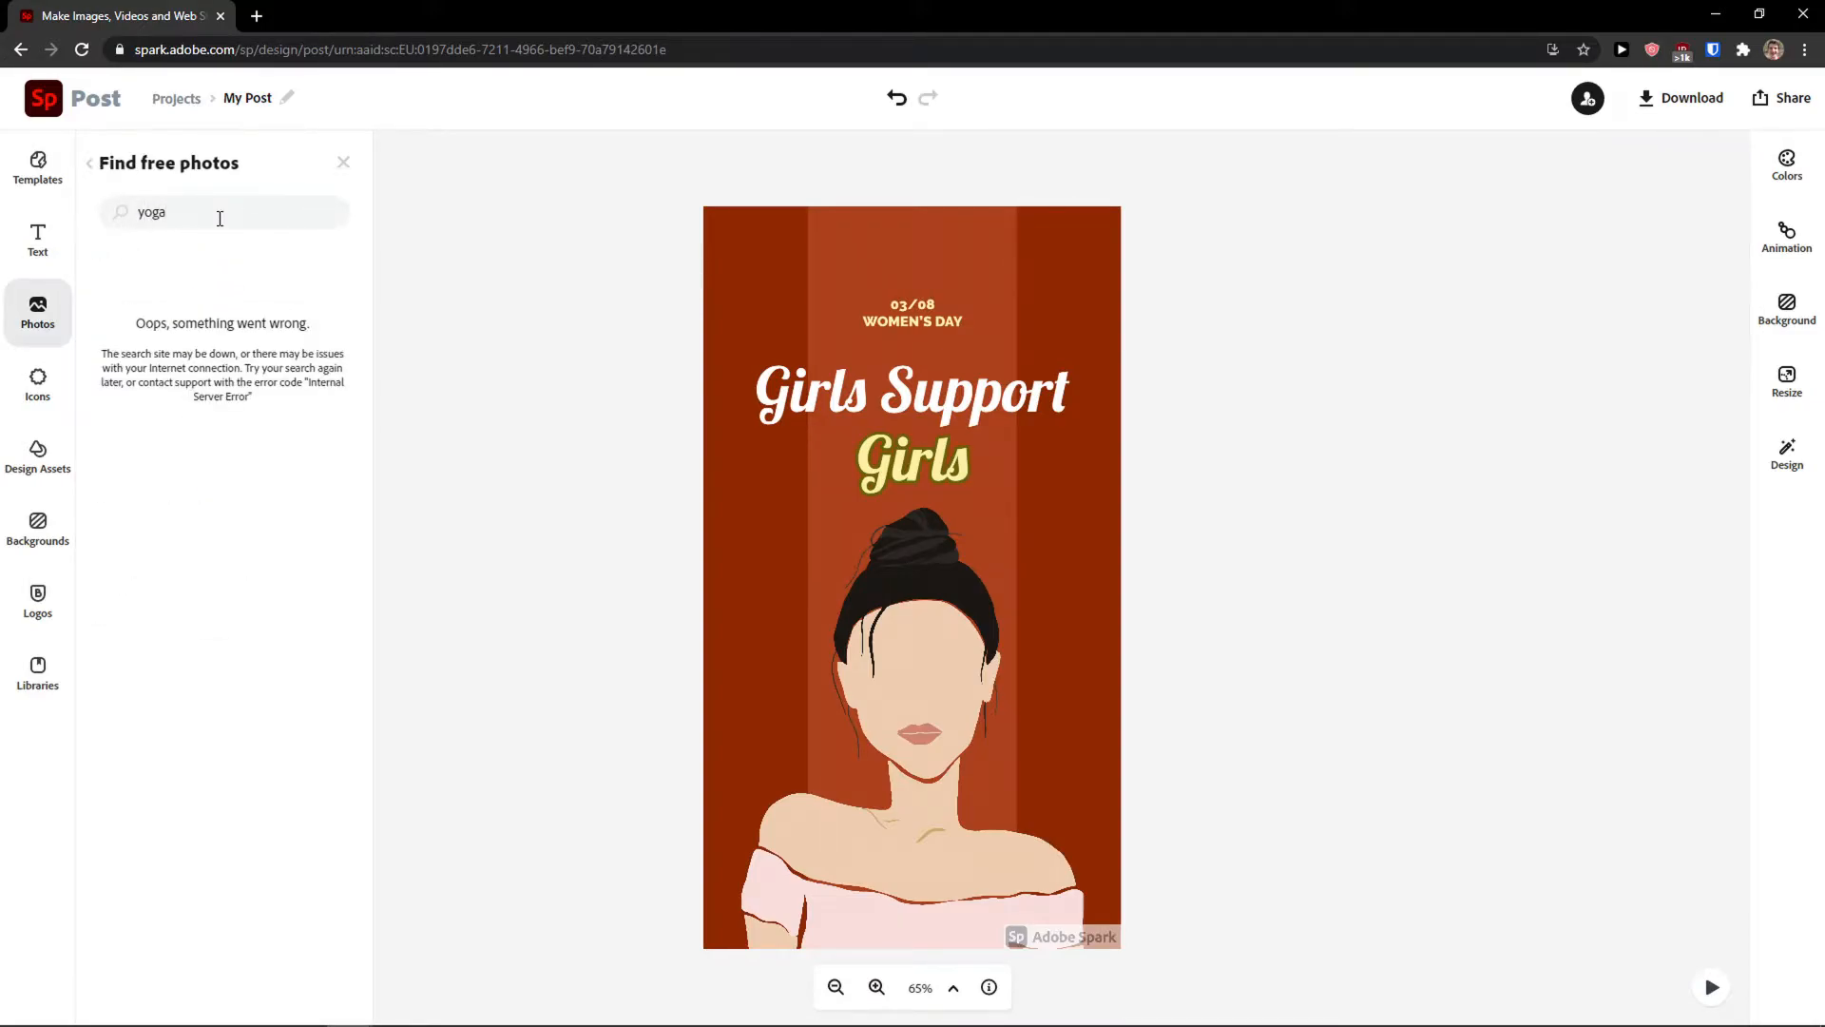
- Search Adobe Stock for "yoga" and look through the photos offered
{"action": "left_click", "coordinate": [93, 166]}
{"action": "left_click", "coordinate": [205, 413]}
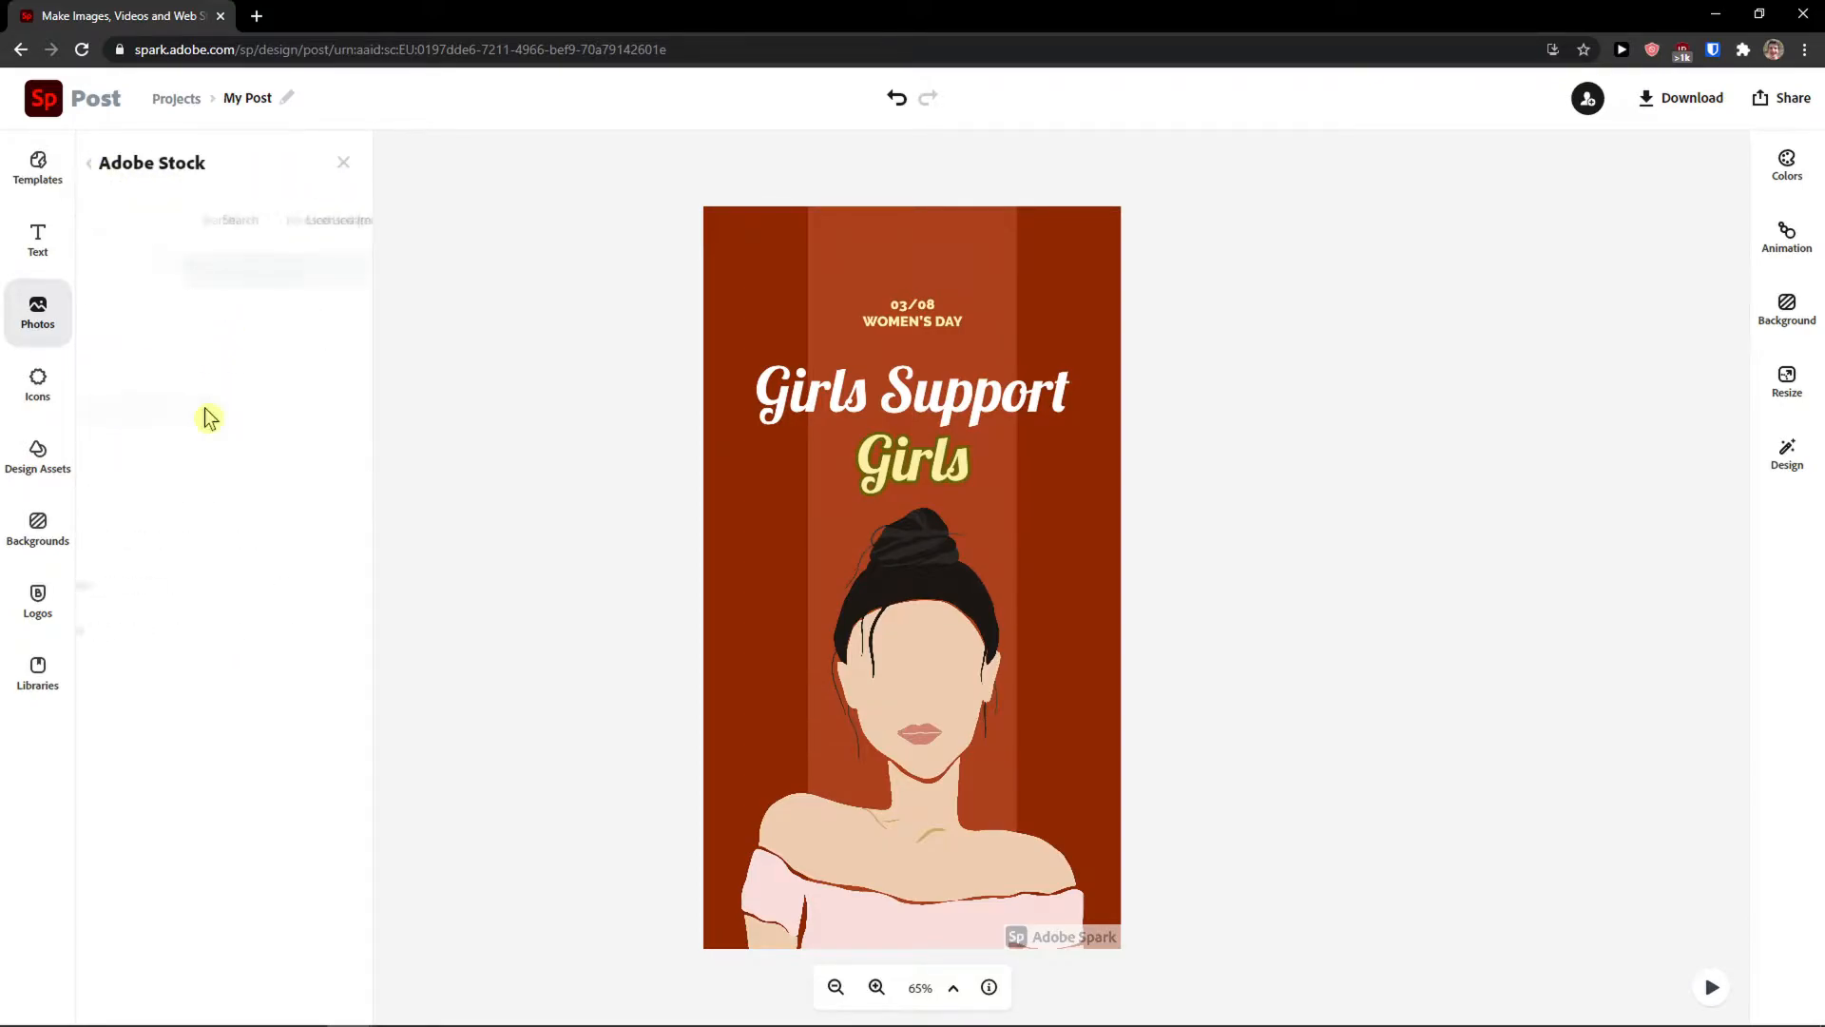
{"action": "type", "text": "yoga"}
{"action": "key", "text": "Return"}
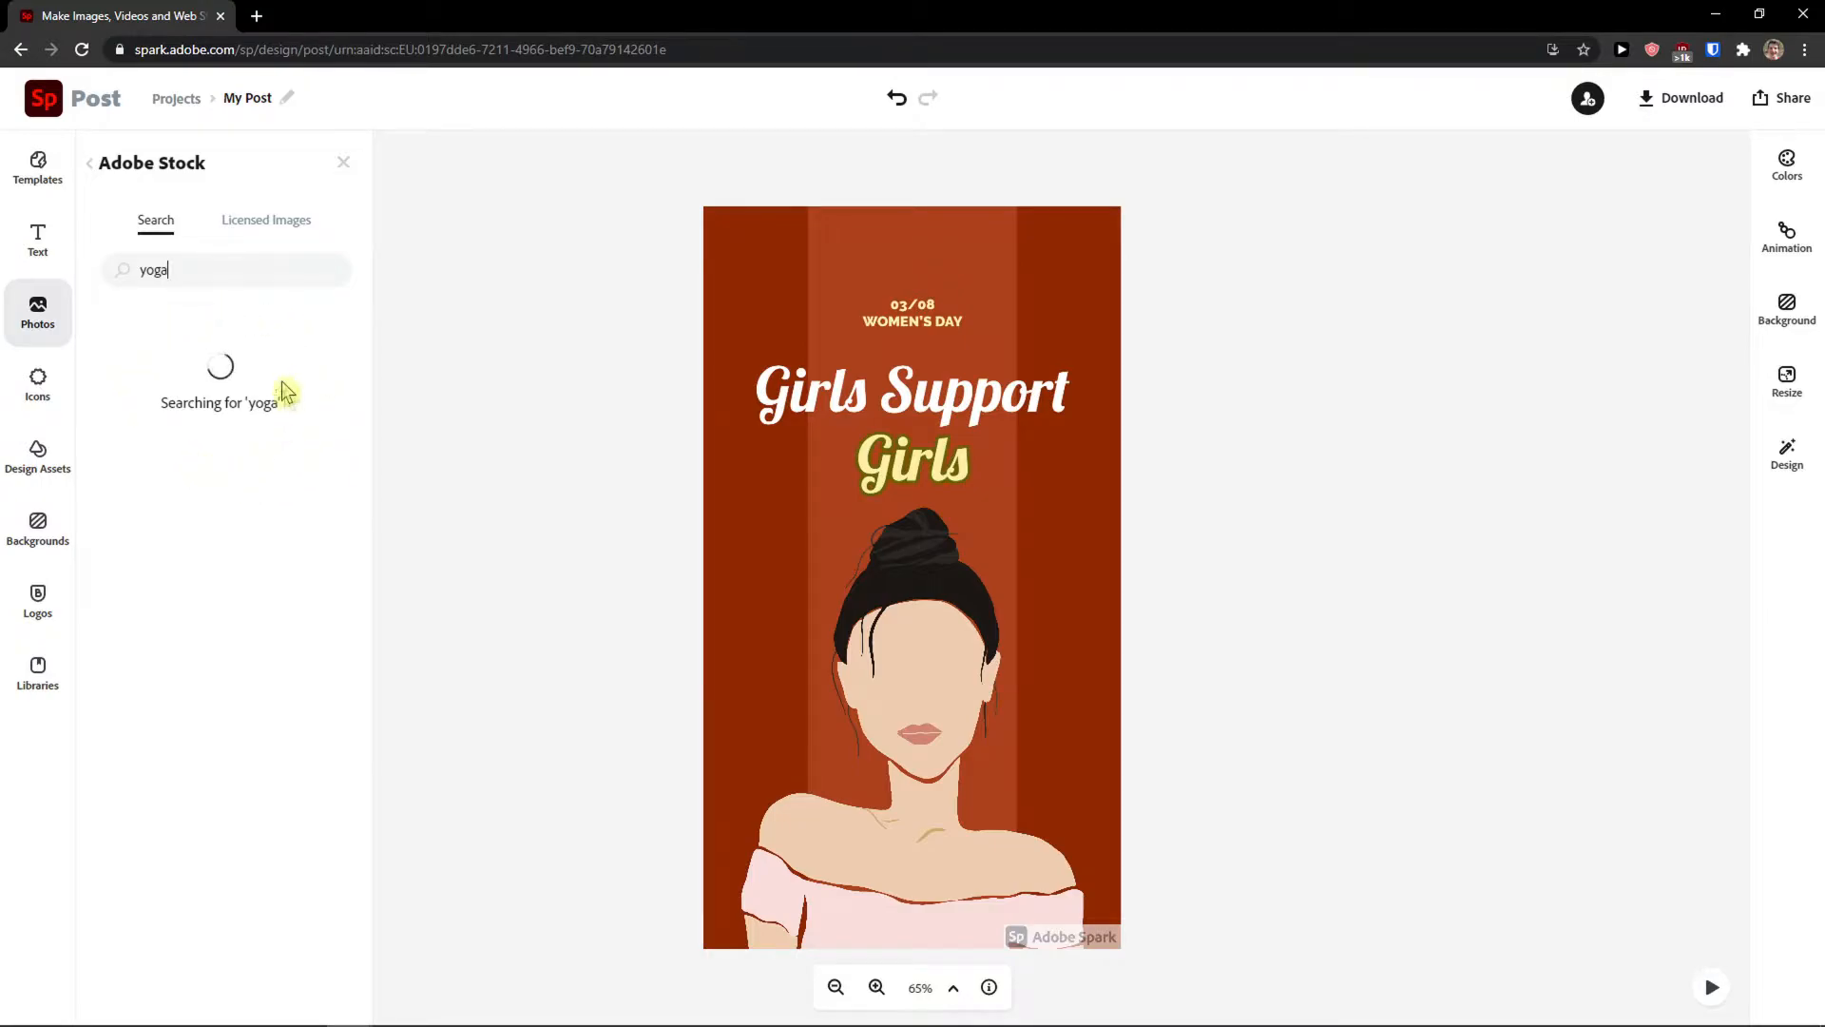
{"action": "scroll", "coordinate": [259, 457], "scroll_direction": "down", "scroll_amount": 1}
{"action": "scroll", "coordinate": [247, 462], "scroll_direction": "up", "scroll_amount": 1}
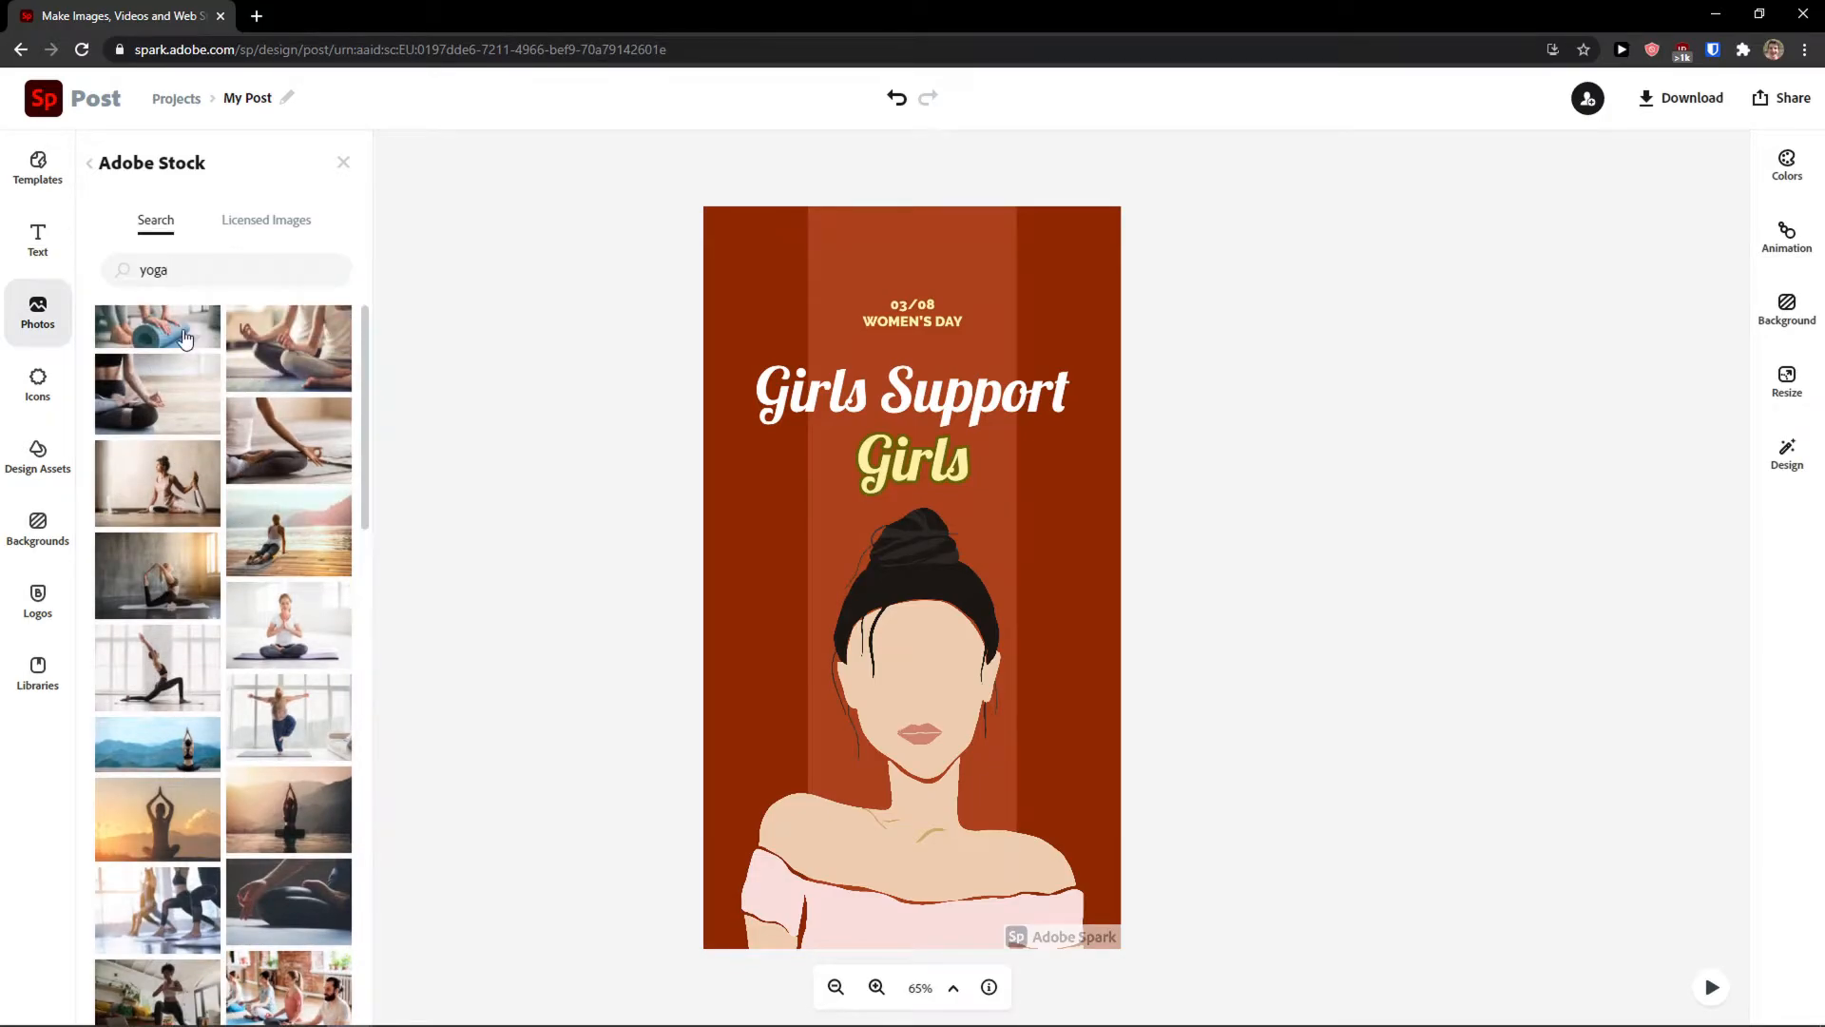
- Add the photo of hands rolling up a blue yoga mat and shrink it slightly above the heading
{"action": "left_click", "coordinate": [188, 339]}
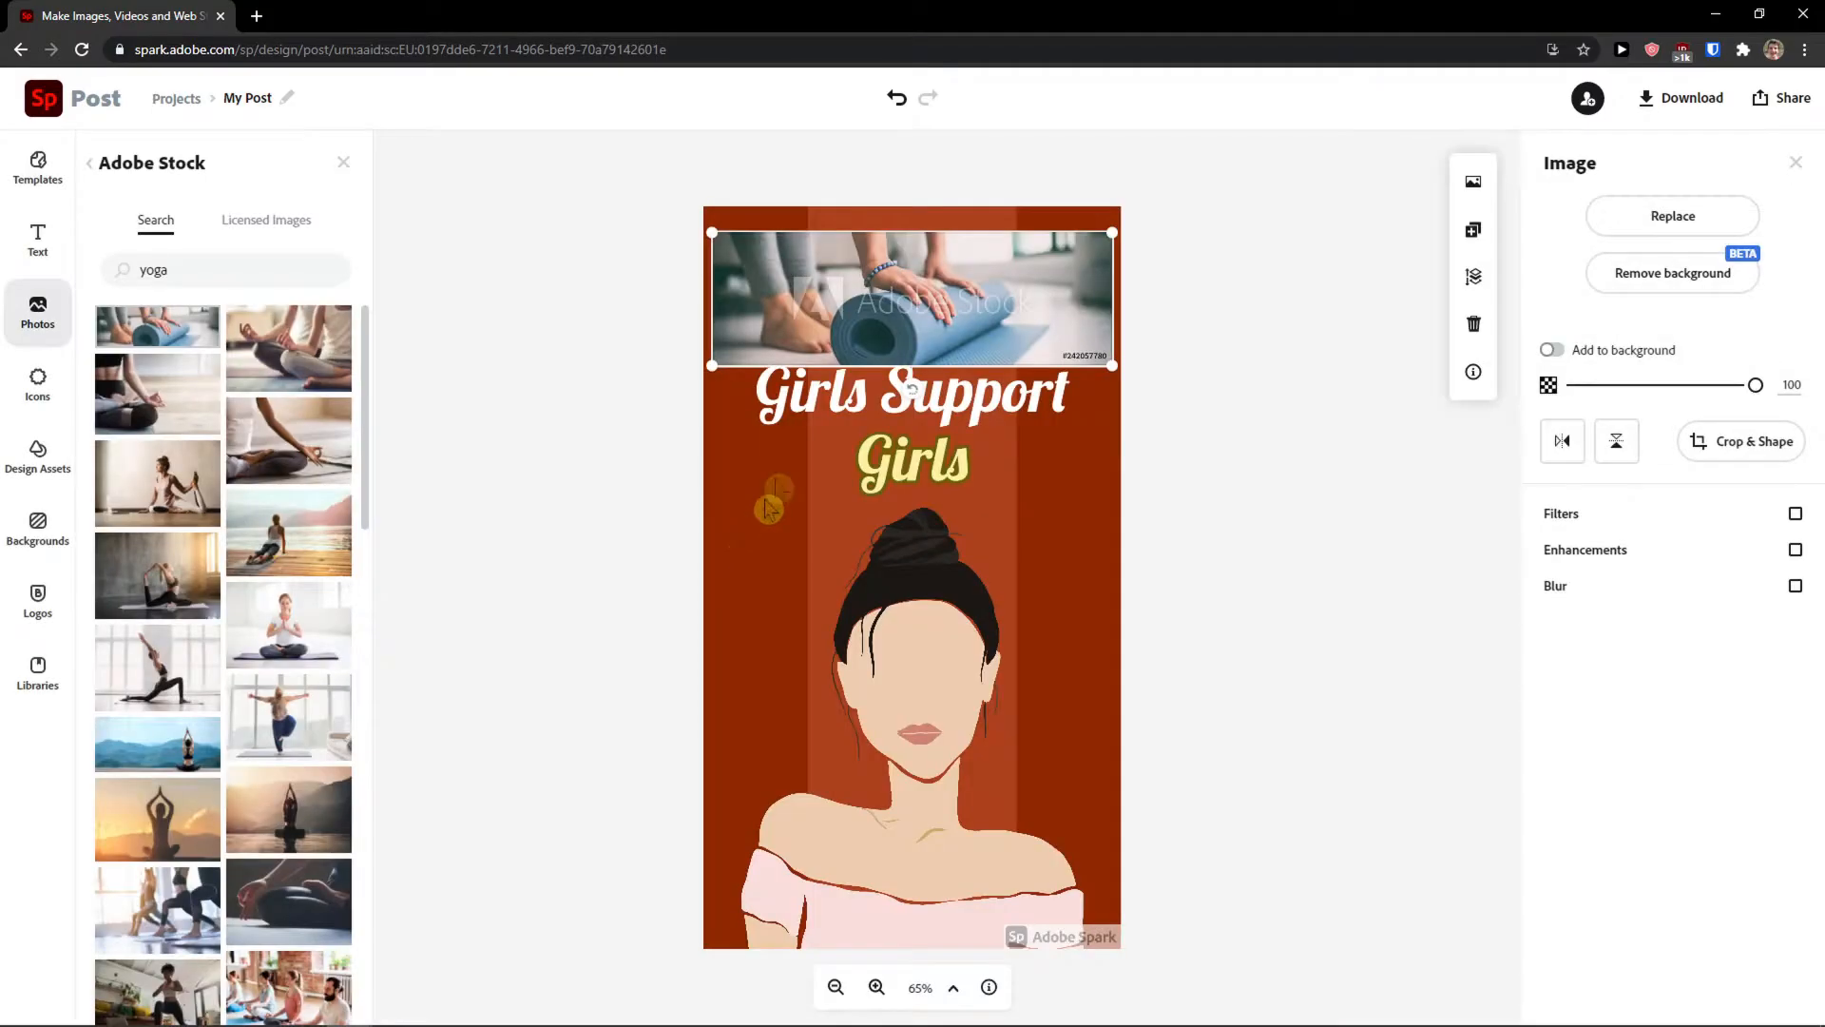
{"action": "mouse_move", "coordinate": [818, 311]}
{"action": "left_mouse_down"}
{"action": "mouse_move", "coordinate": [819, 578]}
{"action": "mouse_move", "coordinate": [823, 296]}
{"action": "mouse_move", "coordinate": [832, 326]}
{"action": "left_mouse_up"}
{"action": "mouse_move", "coordinate": [714, 246]}
{"action": "left_mouse_down"}
{"action": "mouse_move", "coordinate": [844, 285]}
{"action": "mouse_move", "coordinate": [763, 290]}
{"action": "mouse_move", "coordinate": [742, 258]}
{"action": "left_mouse_up"}
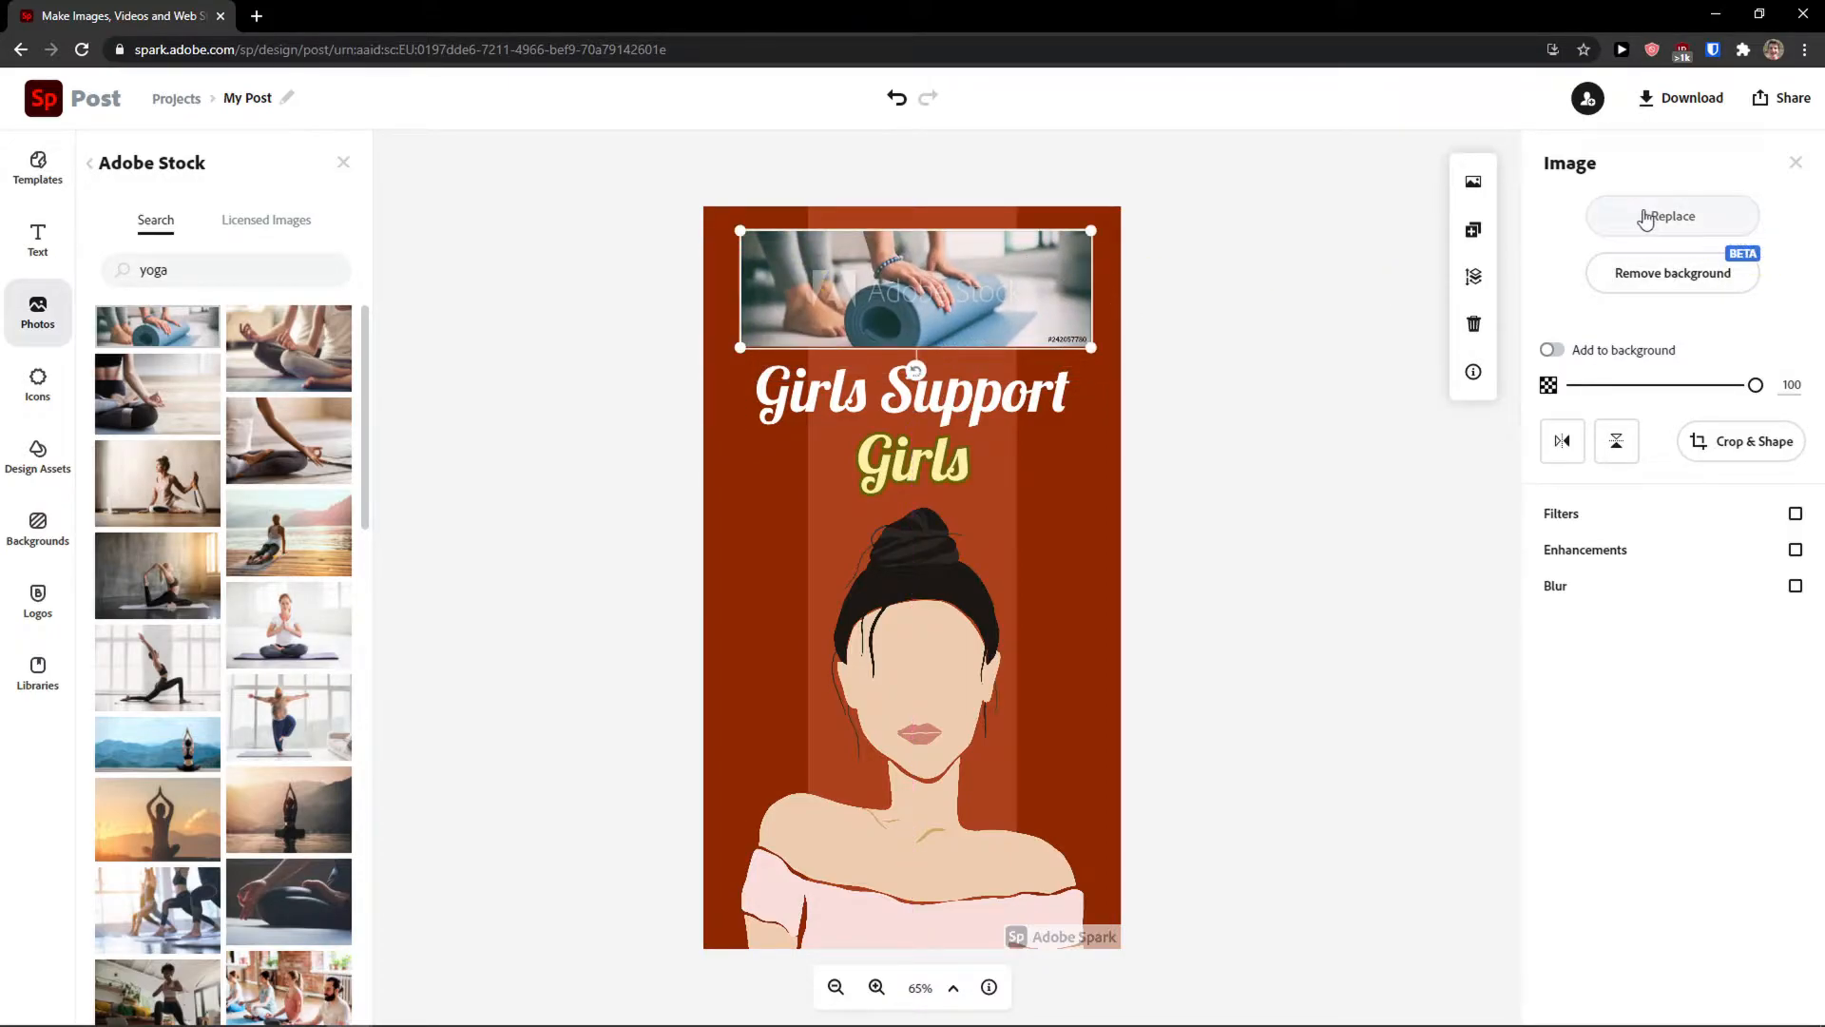
- Add the yoga mat photo to the background, make it freely movable again, and shift it off the canvas's left edge
{"action": "left_click", "coordinate": [1552, 351]}
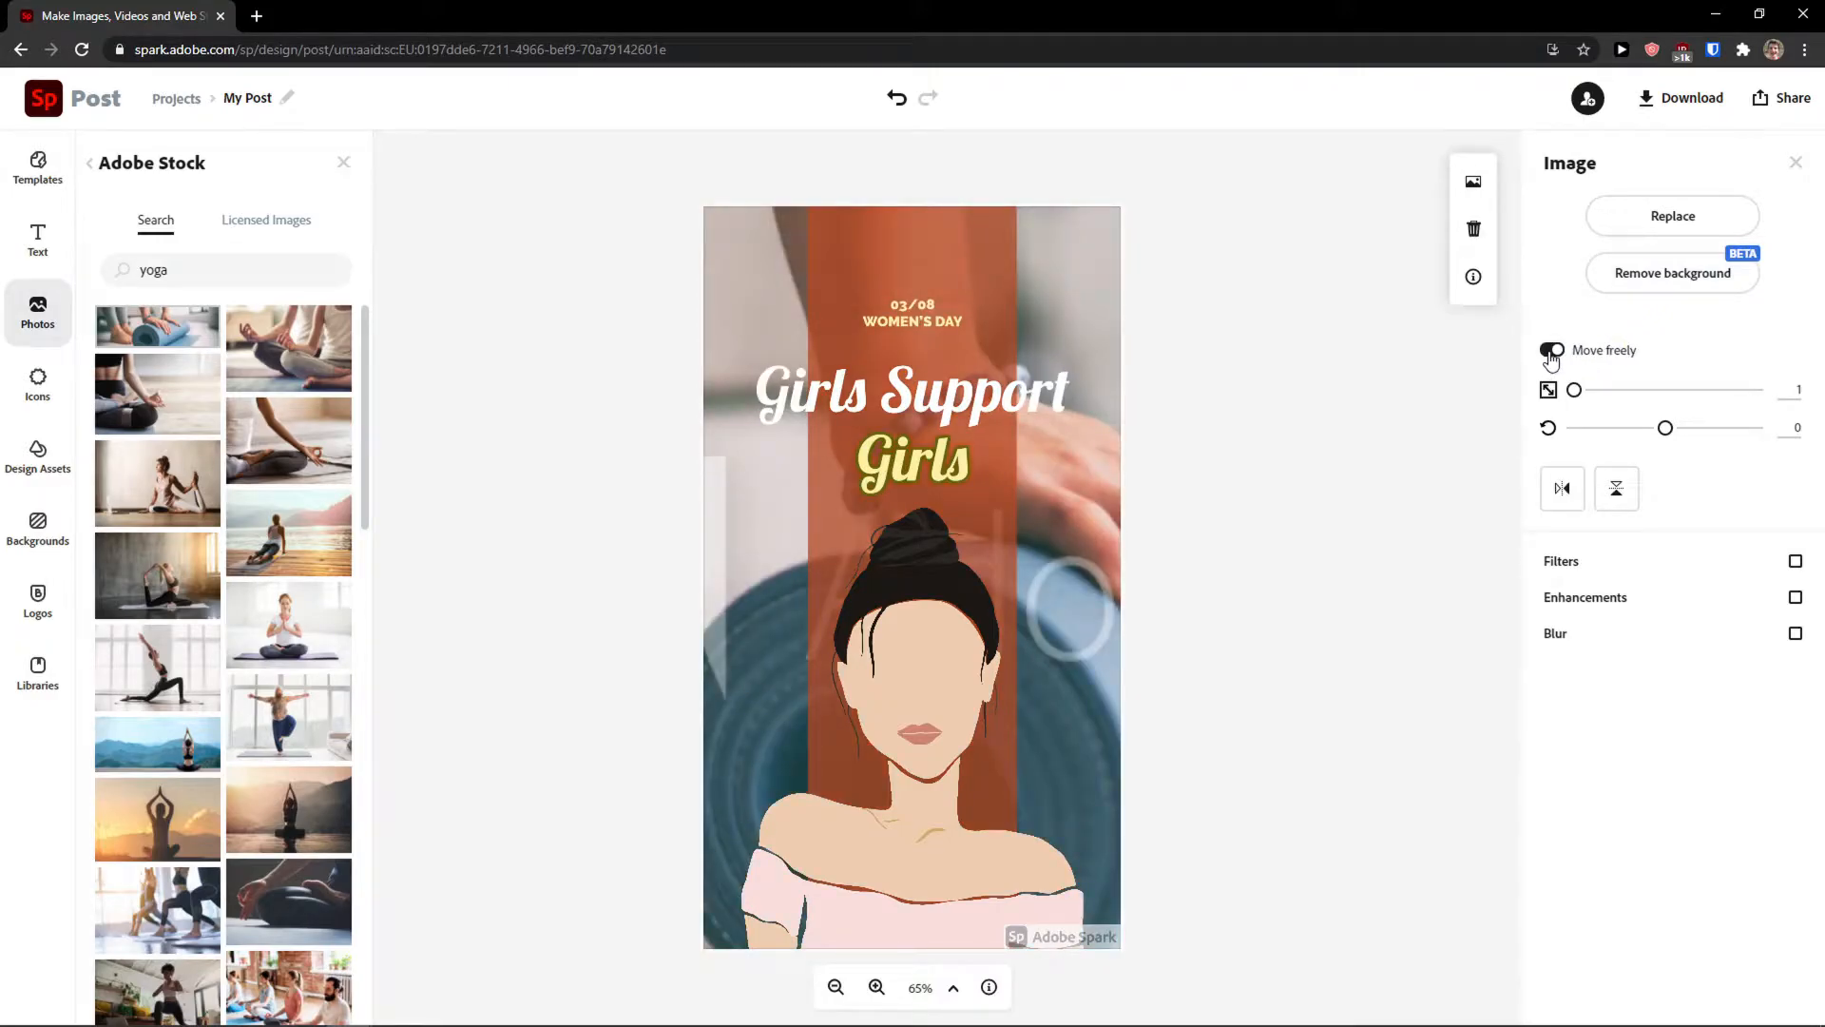
{"action": "left_click", "coordinate": [1551, 352]}
{"action": "left_click_drag", "start_coordinate": [1109, 318], "coordinate": [986, 321]}
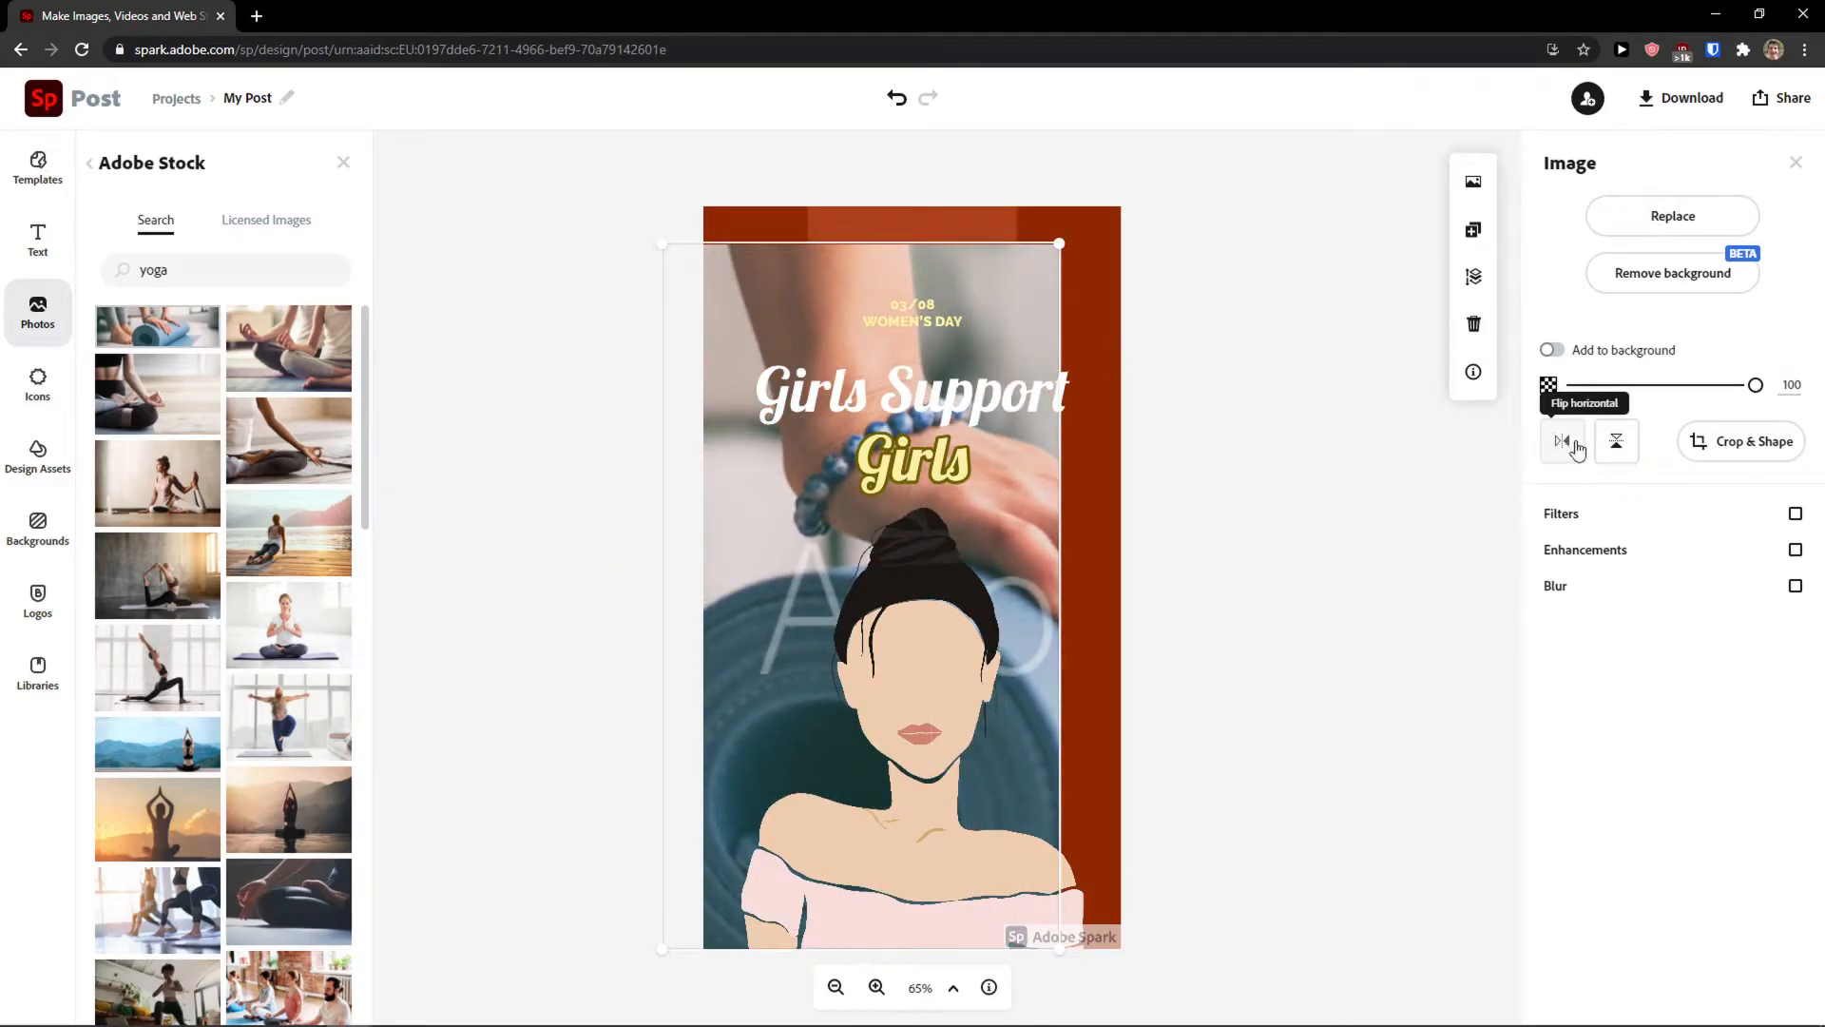
- Try the Grayscale, Darken, Lighten and Colorize filters on the yoga mat photo, and turn the filters off
{"action": "left_click", "coordinate": [1796, 514]}
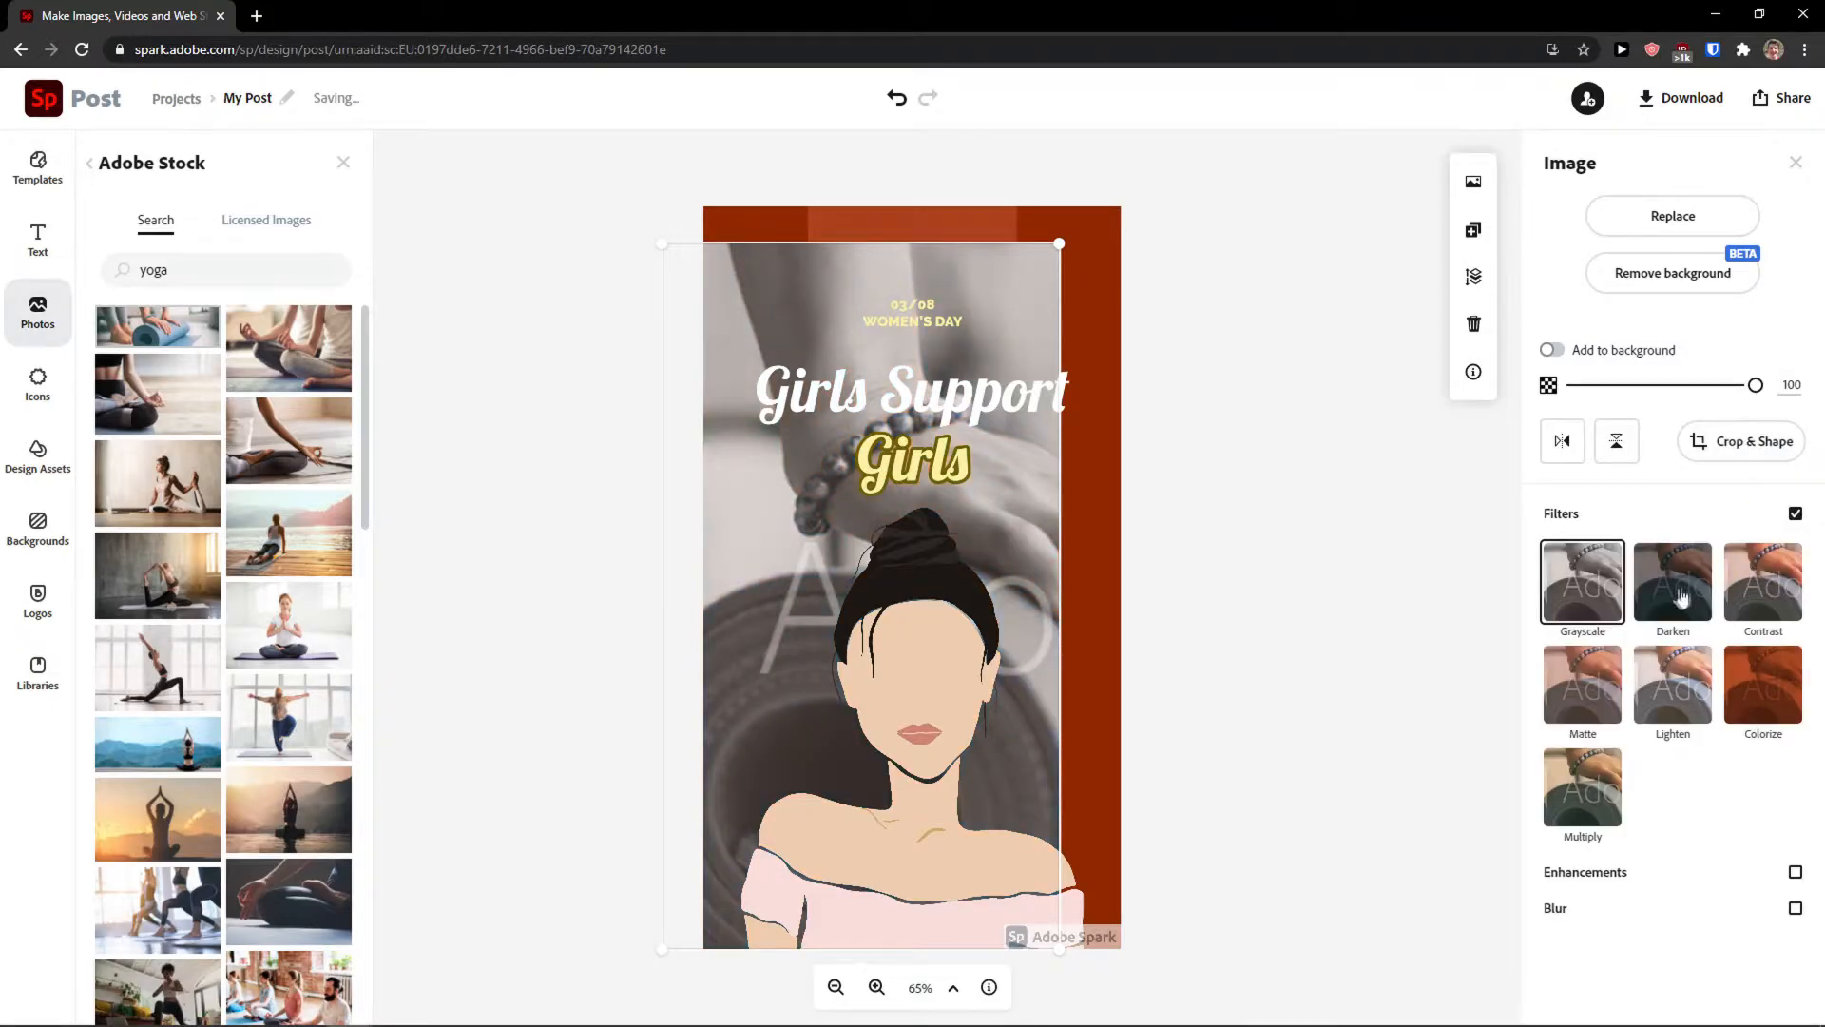
{"action": "left_click", "coordinate": [1678, 599]}
{"action": "left_click", "coordinate": [1669, 673]}
{"action": "left_click", "coordinate": [1759, 683]}
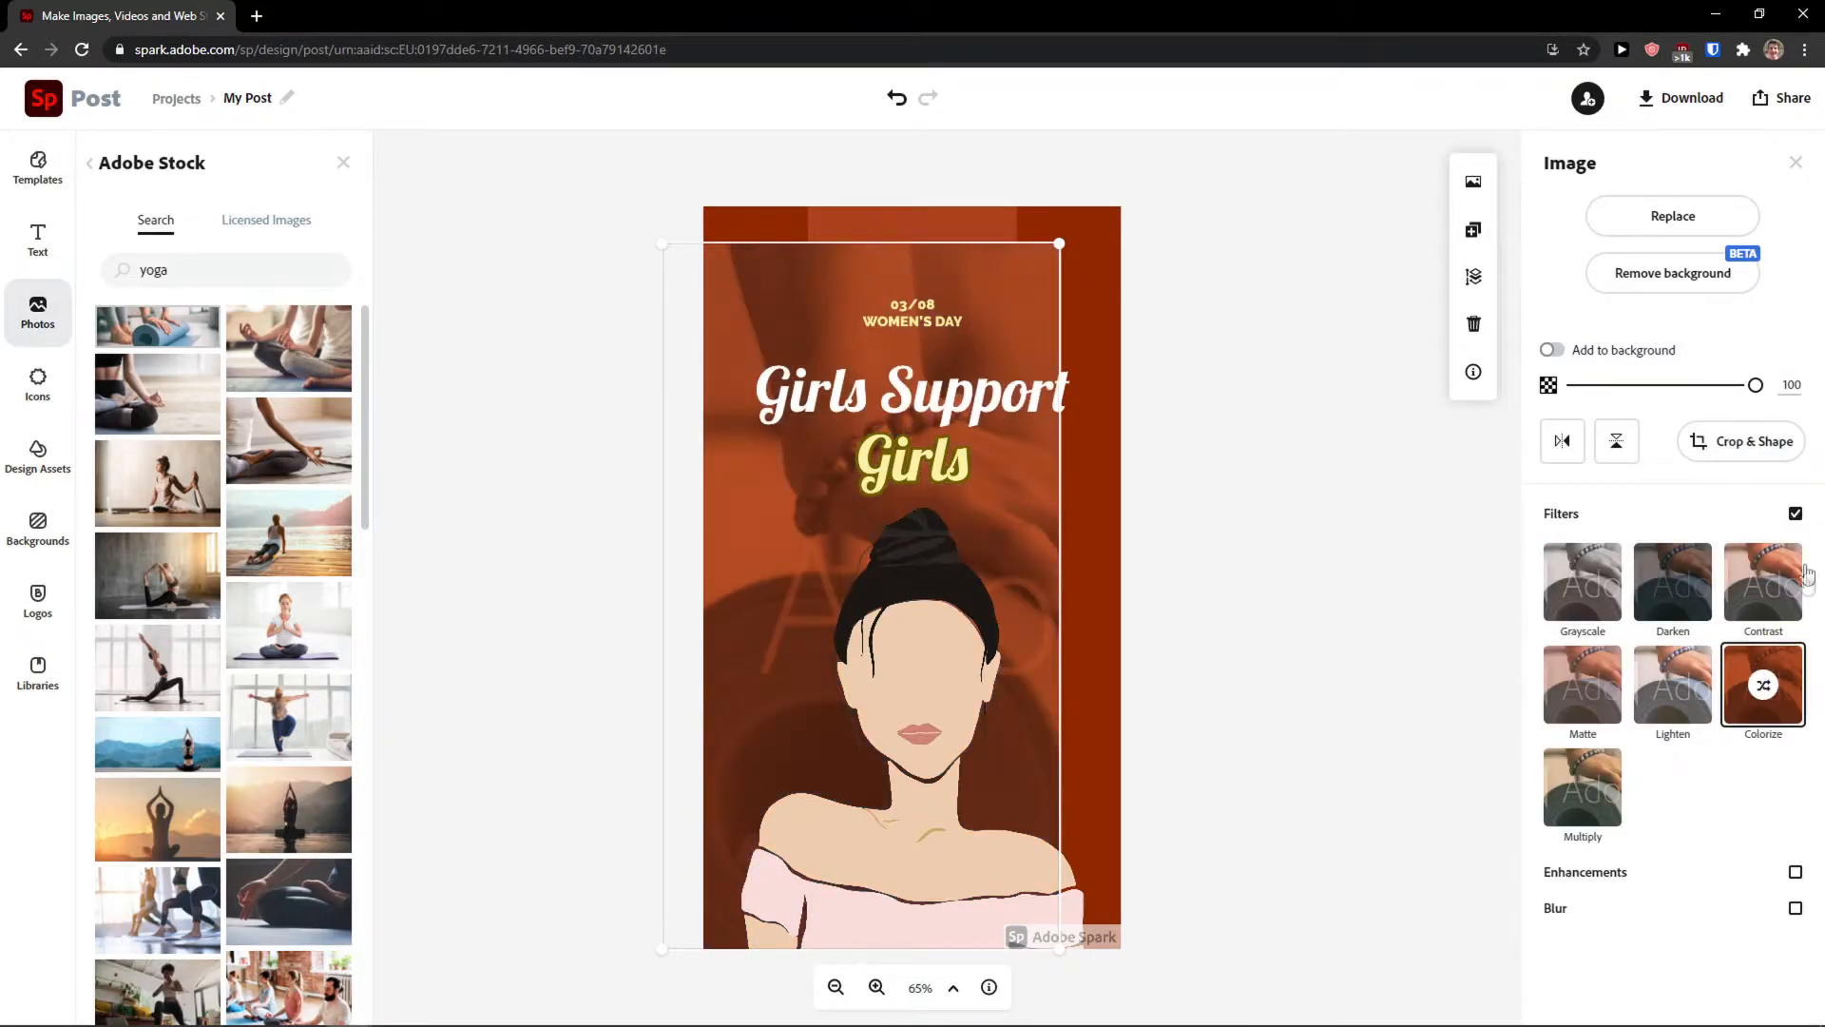
{"action": "left_click", "coordinate": [1796, 513]}
- Try adjusting the yoga mat photo's contrast with the enhancements, and turn the enhancements off
{"action": "left_click", "coordinate": [1796, 549]}
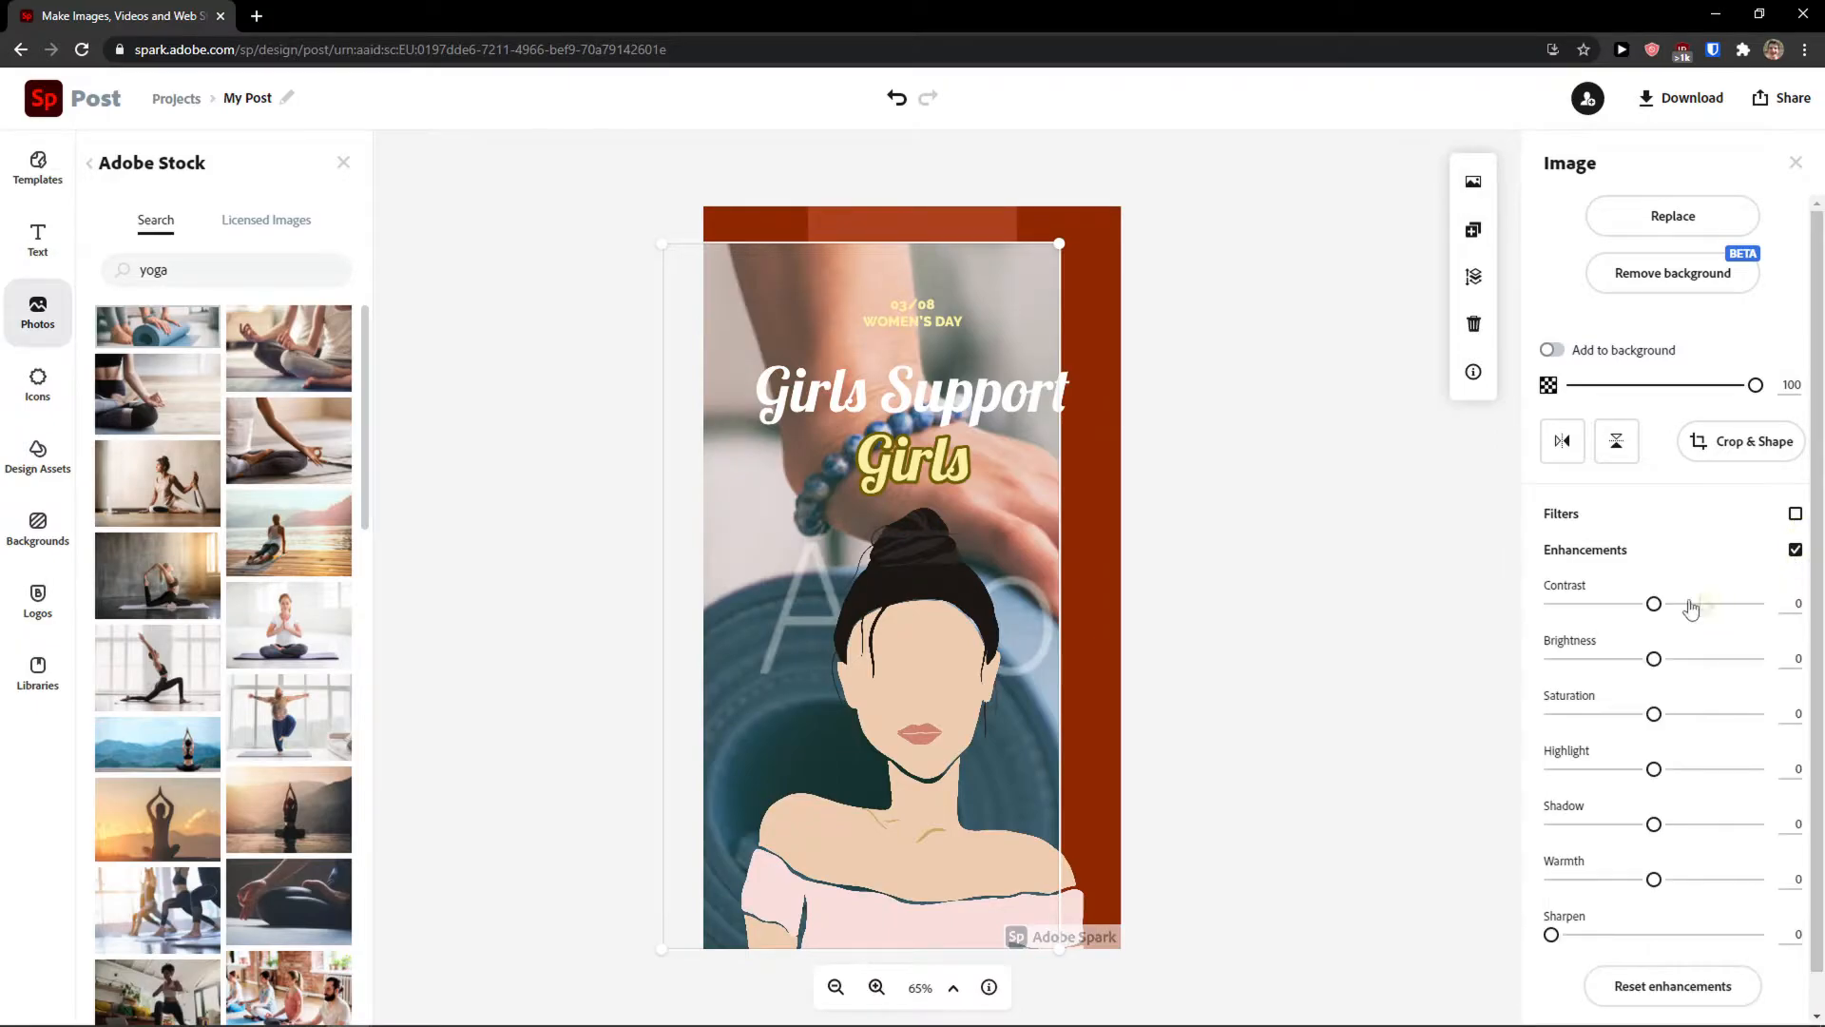
{"action": "left_click_drag", "start_coordinate": [1655, 603], "coordinate": [1586, 659]}
{"action": "left_click", "coordinate": [1796, 550]}
- Blur the yoga mat photo with a strength of 13
{"action": "left_click", "coordinate": [1796, 585]}
{"action": "left_click", "coordinate": [1564, 624]}
{"action": "mouse_move", "coordinate": [1564, 624]}
{"action": "left_mouse_down"}
{"action": "mouse_move", "coordinate": [1634, 624]}
{"action": "mouse_move", "coordinate": [1558, 624]}
{"action": "mouse_move", "coordinate": [1578, 640]}
{"action": "left_mouse_up"}
- Reposition the blurred yoga mat photo and delete it from the design
{"action": "mouse_move", "coordinate": [893, 302]}
{"action": "left_mouse_down"}
{"action": "mouse_move", "coordinate": [968, 287]}
{"action": "mouse_move", "coordinate": [879, 304]}
{"action": "mouse_move", "coordinate": [892, 311]}
{"action": "mouse_move", "coordinate": [864, 282]}
{"action": "mouse_move", "coordinate": [876, 273]}
{"action": "left_mouse_up"}
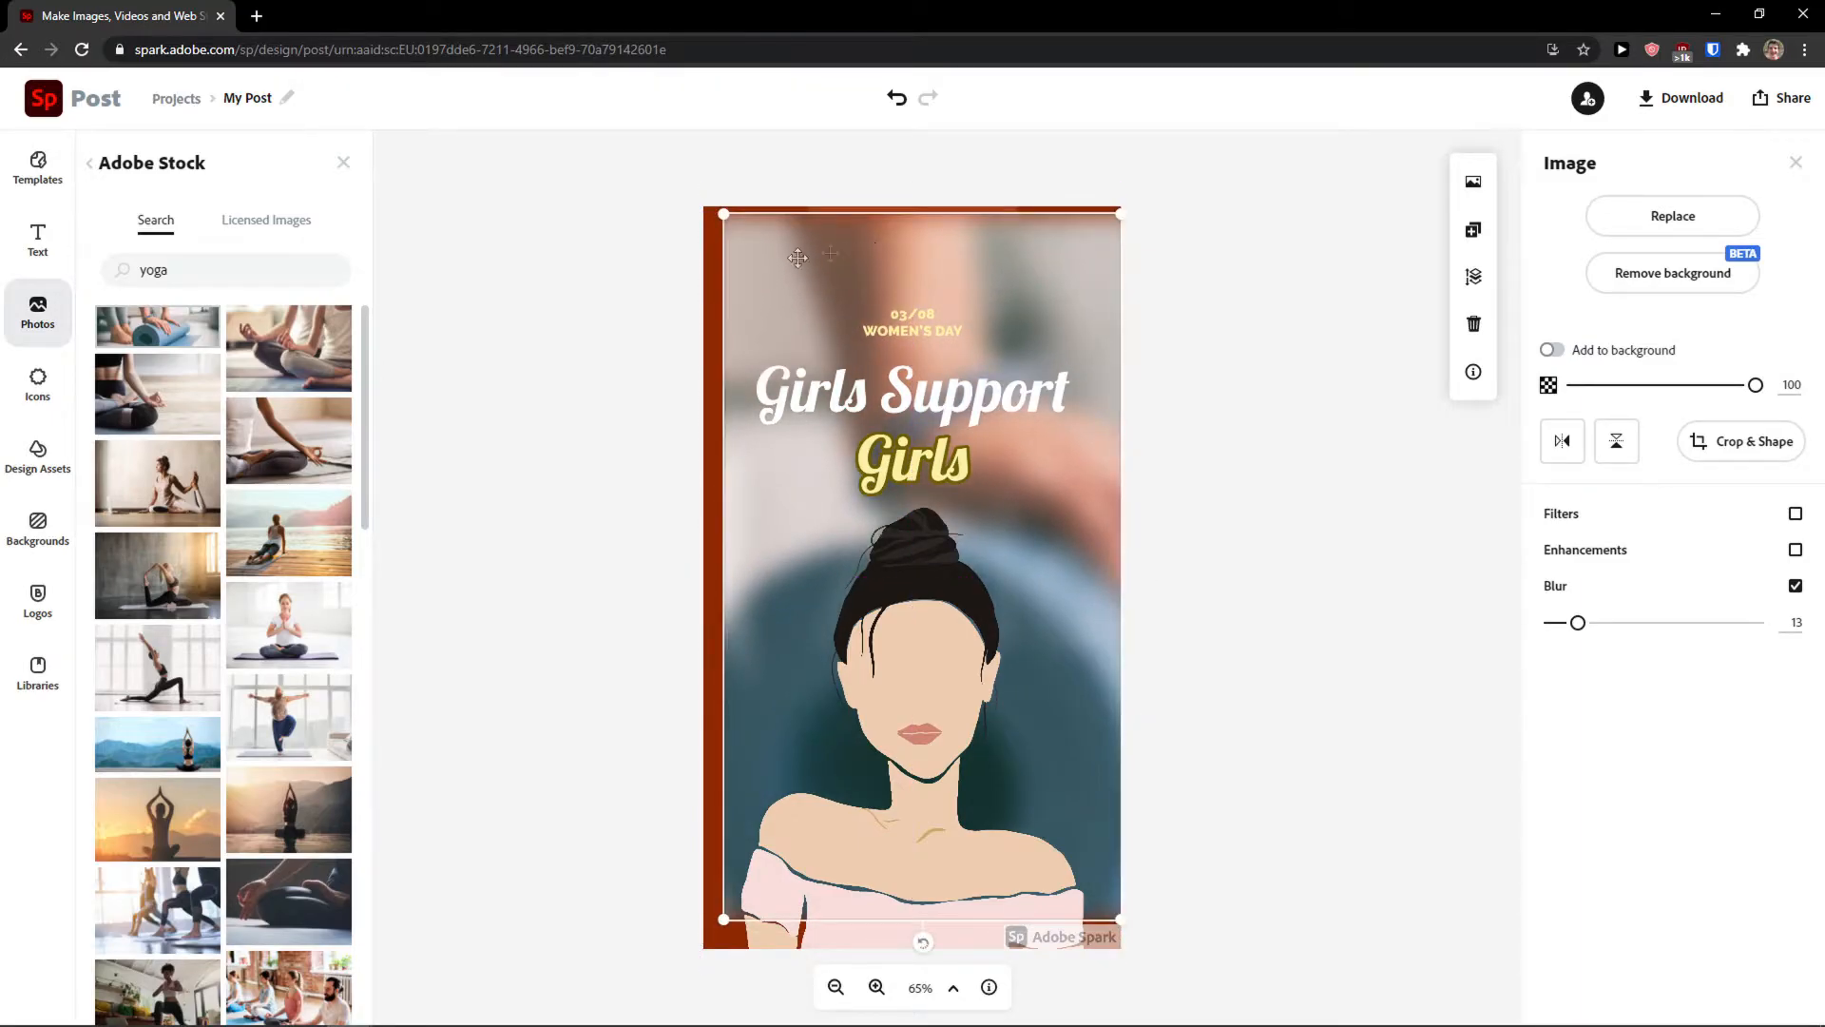
{"action": "key", "text": "Delete"}
- Browse the arrow icons and add the curved arrow icon over the woman illustration
{"action": "left_click", "coordinate": [38, 385]}
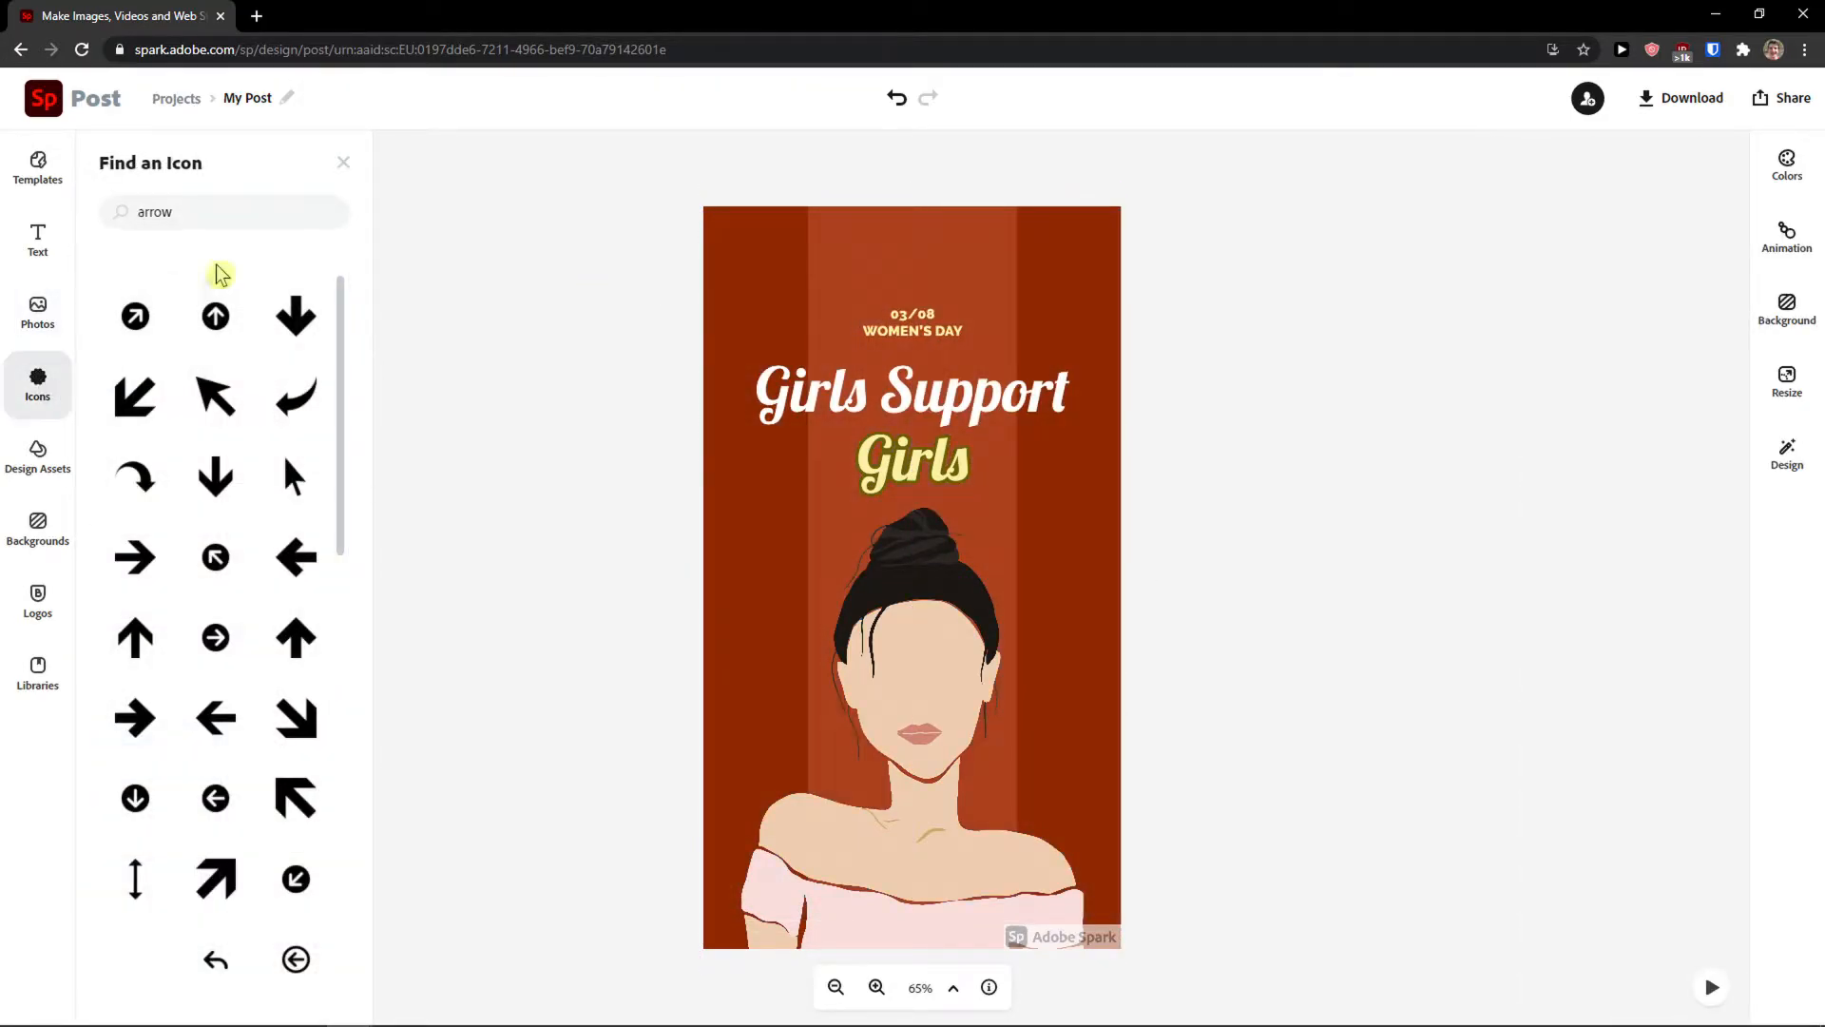
{"action": "double_click", "coordinate": [193, 220]}
{"action": "scroll", "coordinate": [216, 417], "scroll_direction": "down", "scroll_amount": 1}
{"action": "scroll", "coordinate": [216, 417], "scroll_direction": "up", "scroll_amount": 1}
{"action": "left_click", "coordinate": [264, 236]}
{"action": "scroll", "coordinate": [240, 460], "scroll_direction": "down", "scroll_amount": 3}
{"action": "scroll", "coordinate": [275, 457], "scroll_direction": "up", "scroll_amount": 3}
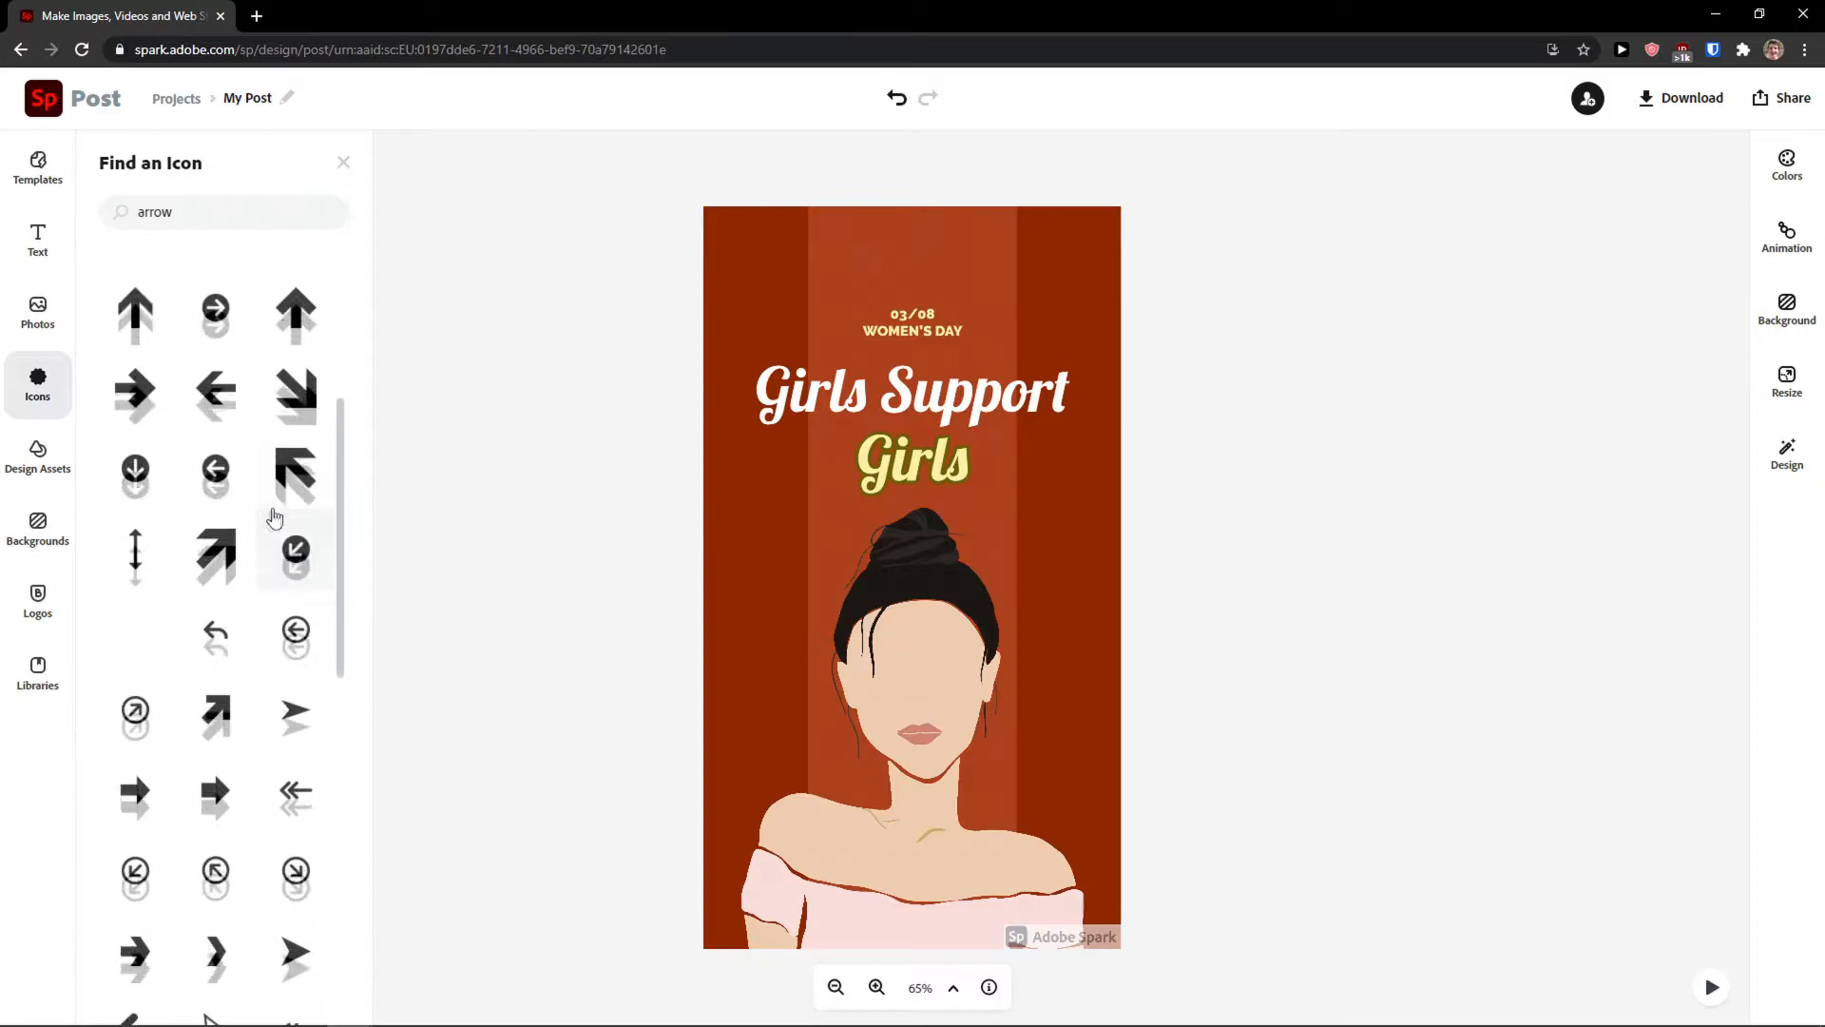
{"action": "left_click", "coordinate": [285, 385]}
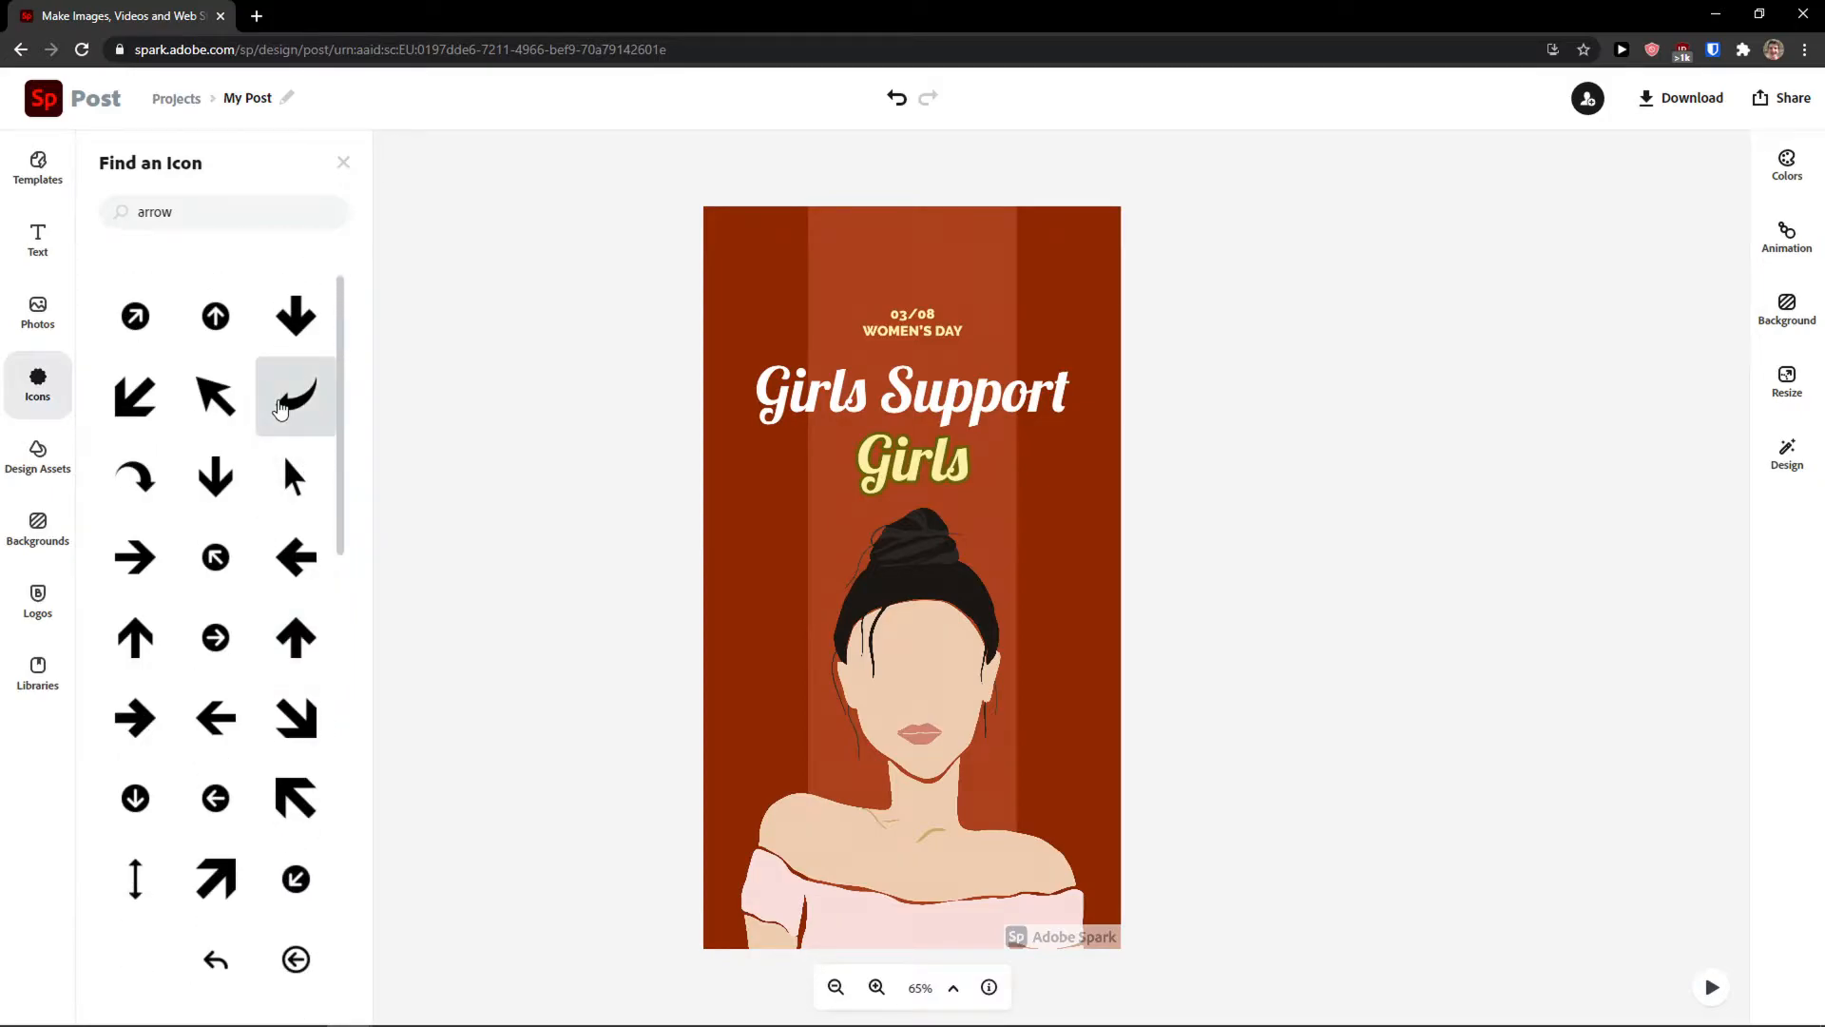
{"action": "left_click_drag", "start_coordinate": [913, 691], "coordinate": [1101, 494]}
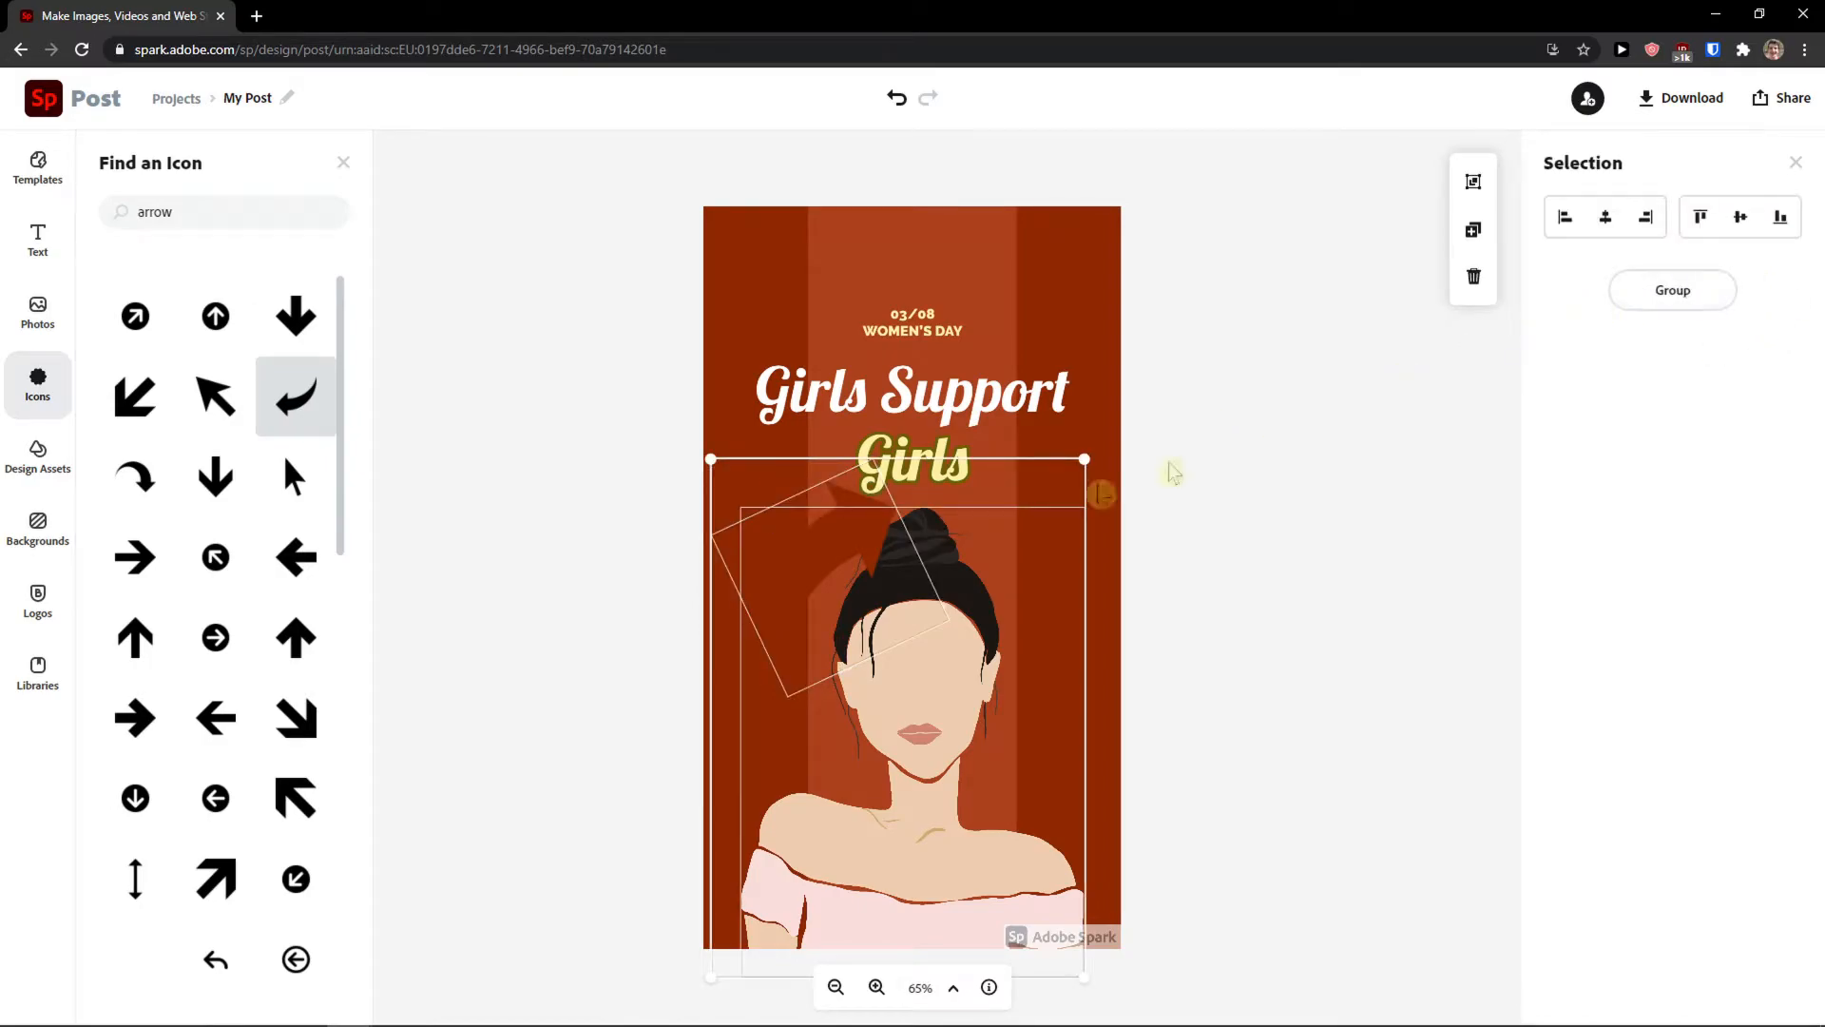
- Select only the curved arrow icon and color it white
{"action": "left_click", "coordinate": [751, 377]}
{"action": "left_click", "coordinate": [841, 515]}
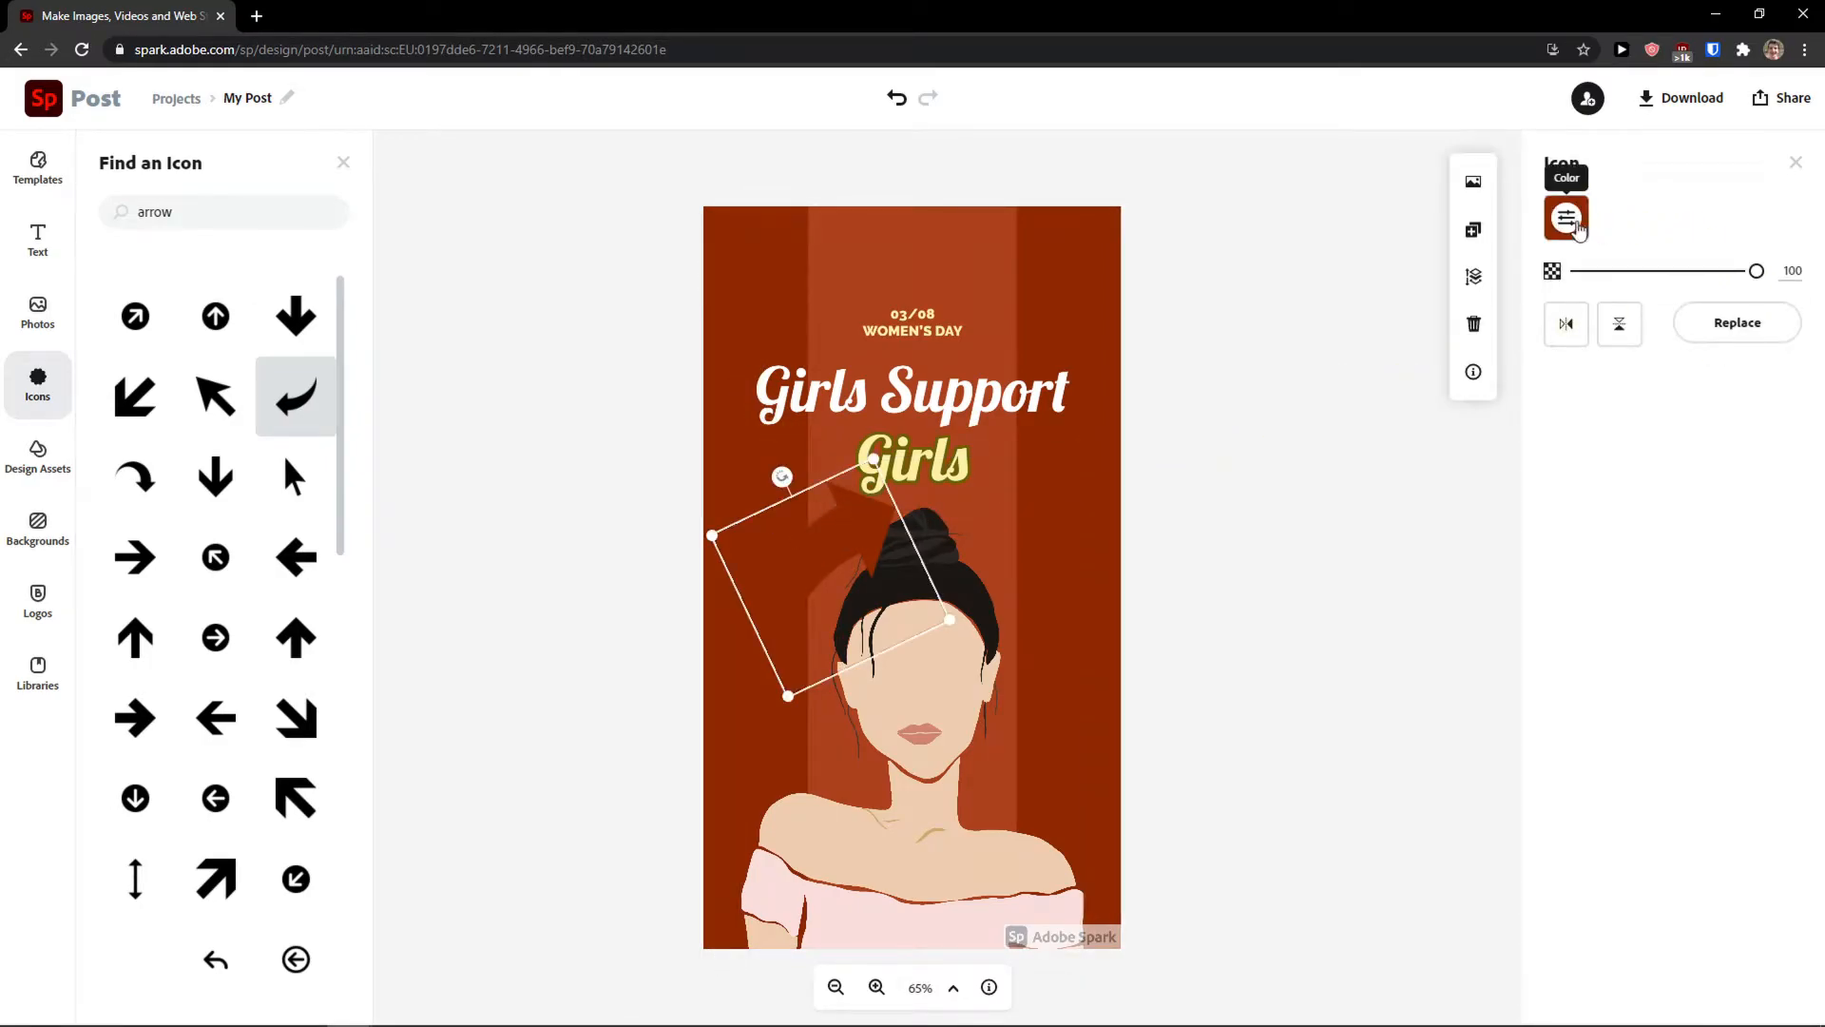
{"action": "left_click", "coordinate": [1566, 218]}
{"action": "left_click", "coordinate": [1589, 355]}
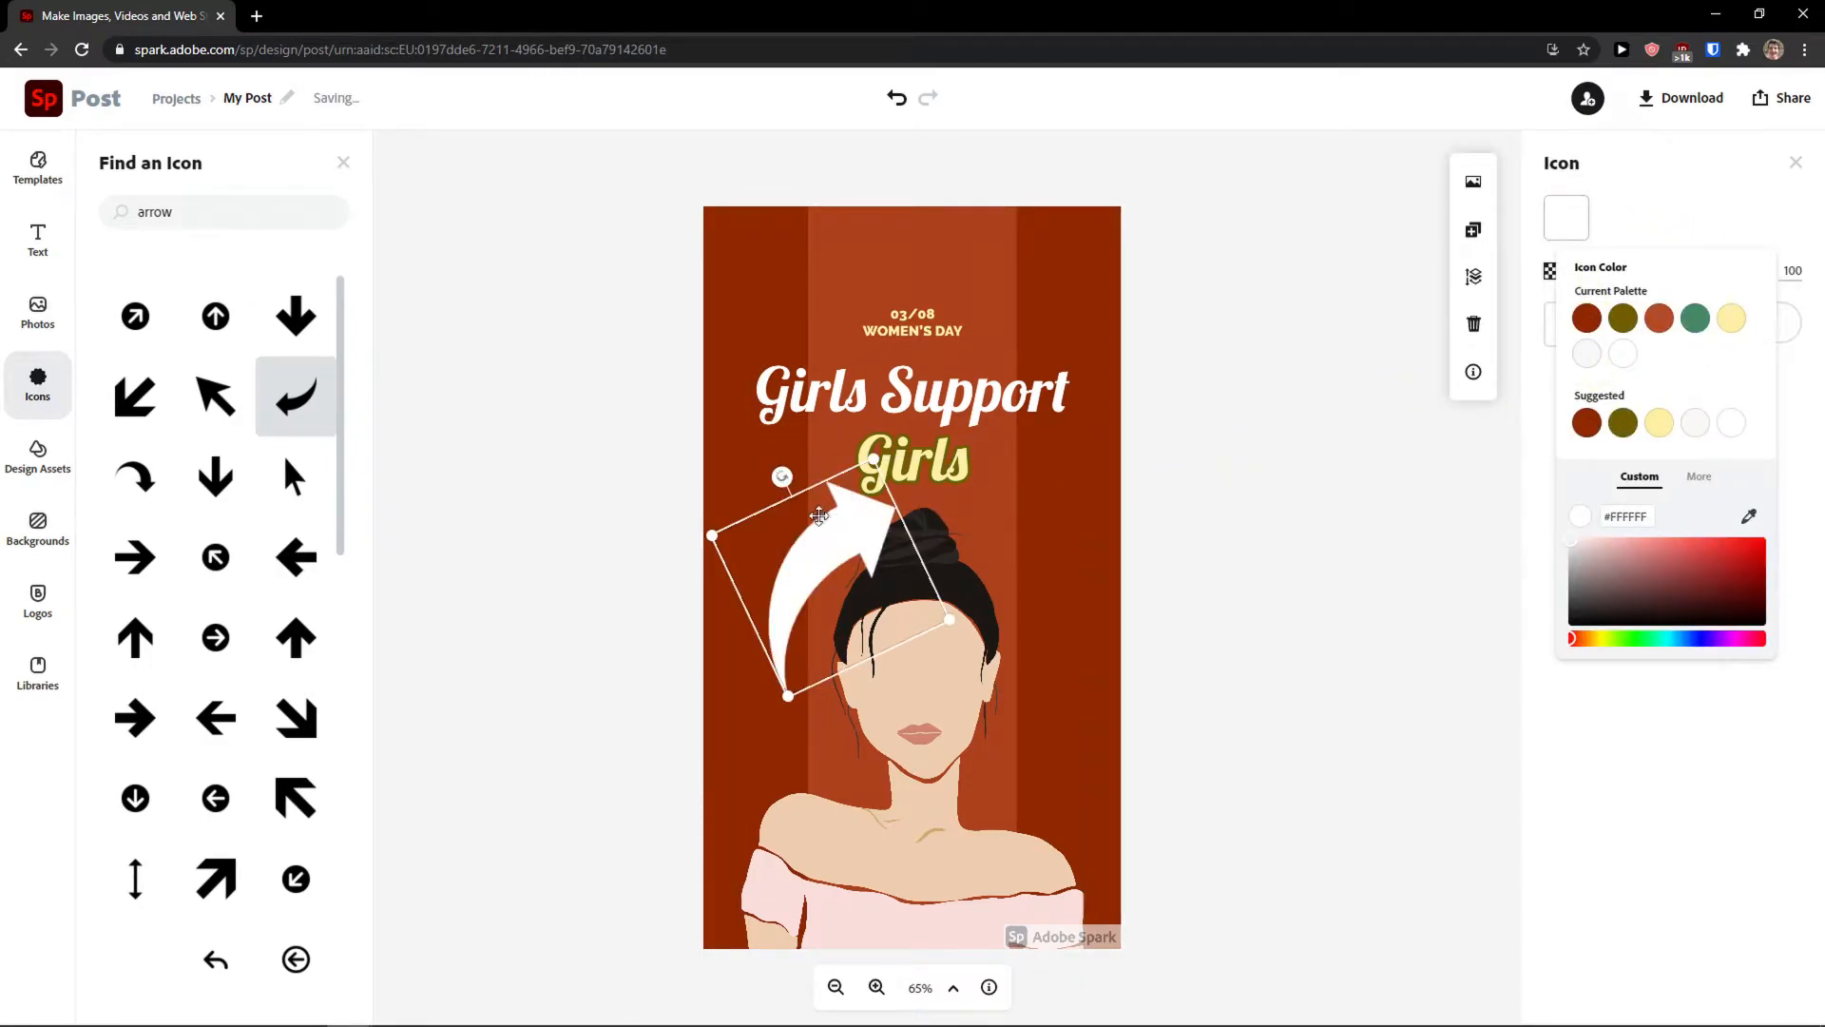
- Rotate and reposition the white arrow beneath the title, and remove it from the design
{"action": "left_click_drag", "start_coordinate": [781, 475], "coordinate": [883, 582]}
{"action": "left_click_drag", "start_coordinate": [771, 553], "coordinate": [787, 515]}
{"action": "mouse_move", "coordinate": [1756, 274]}
{"action": "left_mouse_down"}
{"action": "mouse_move", "coordinate": [1628, 274]}
{"action": "mouse_move", "coordinate": [1756, 274]}
{"action": "left_mouse_up"}
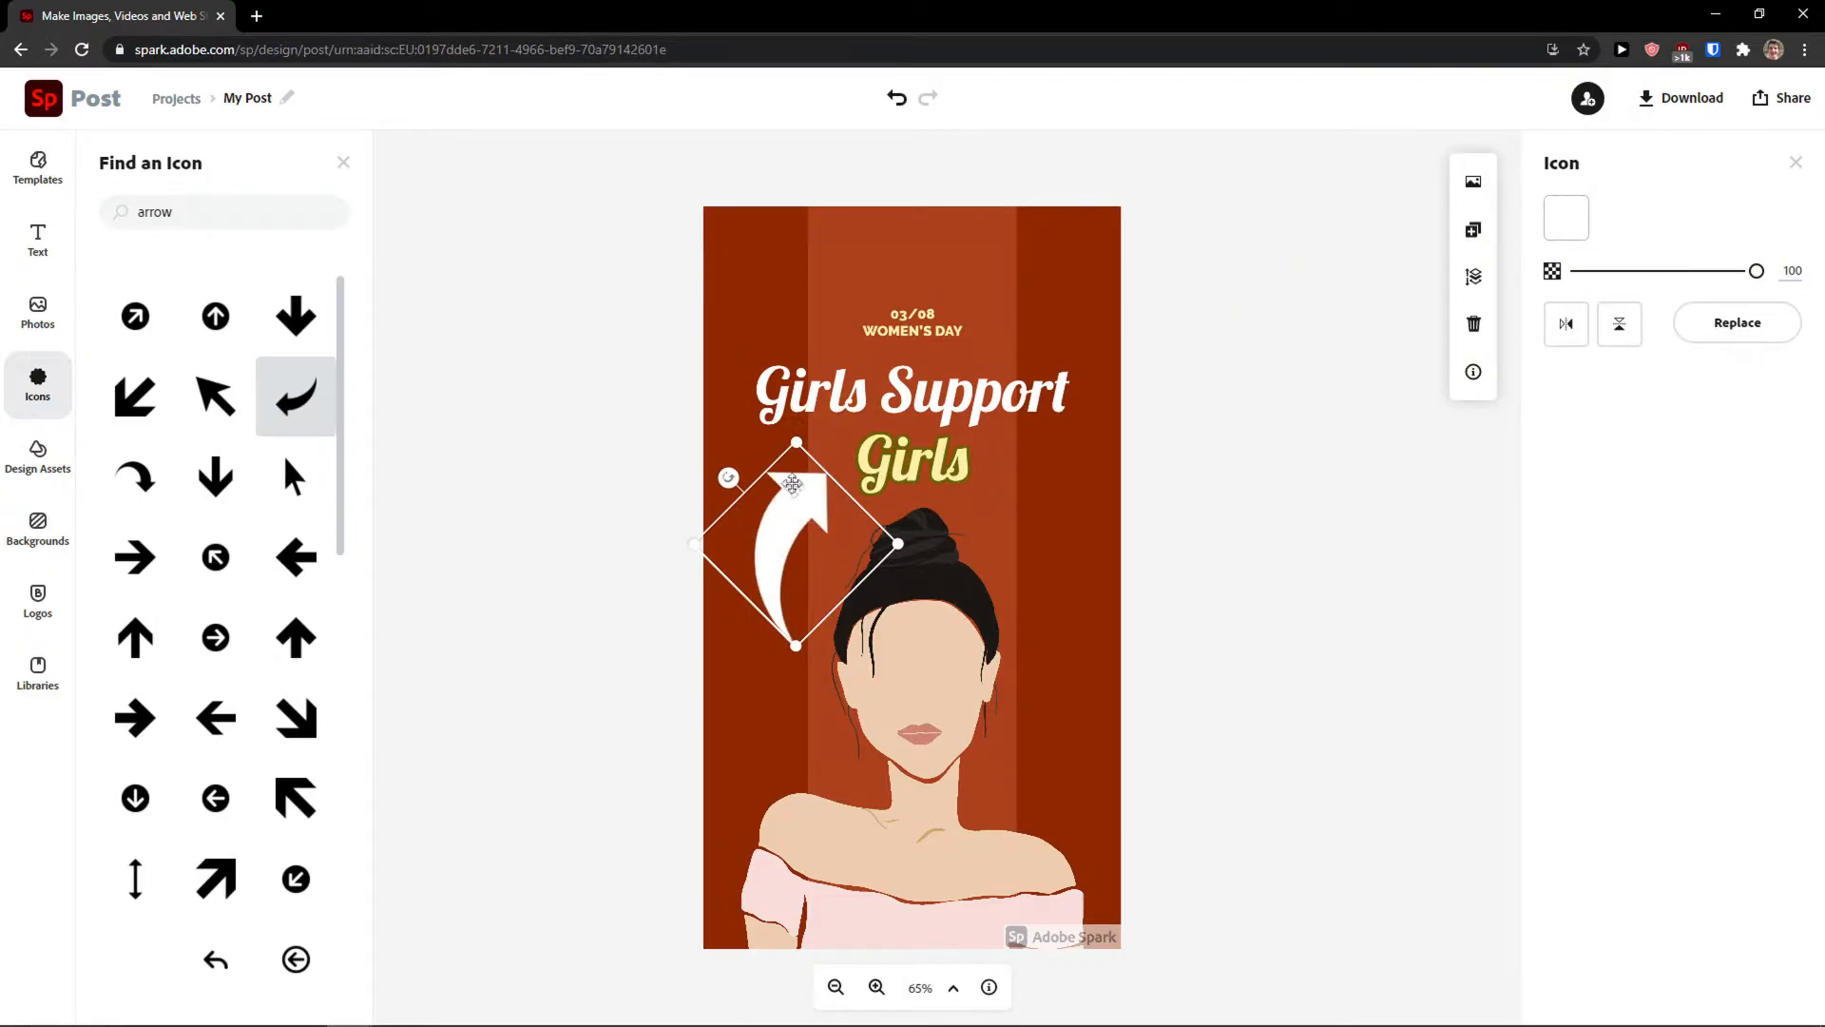
{"action": "left_click", "coordinate": [368, 504]}
- Search the icons for smile and place the solid smiley face with large eyes over the title
{"action": "left_click", "coordinate": [211, 207]}
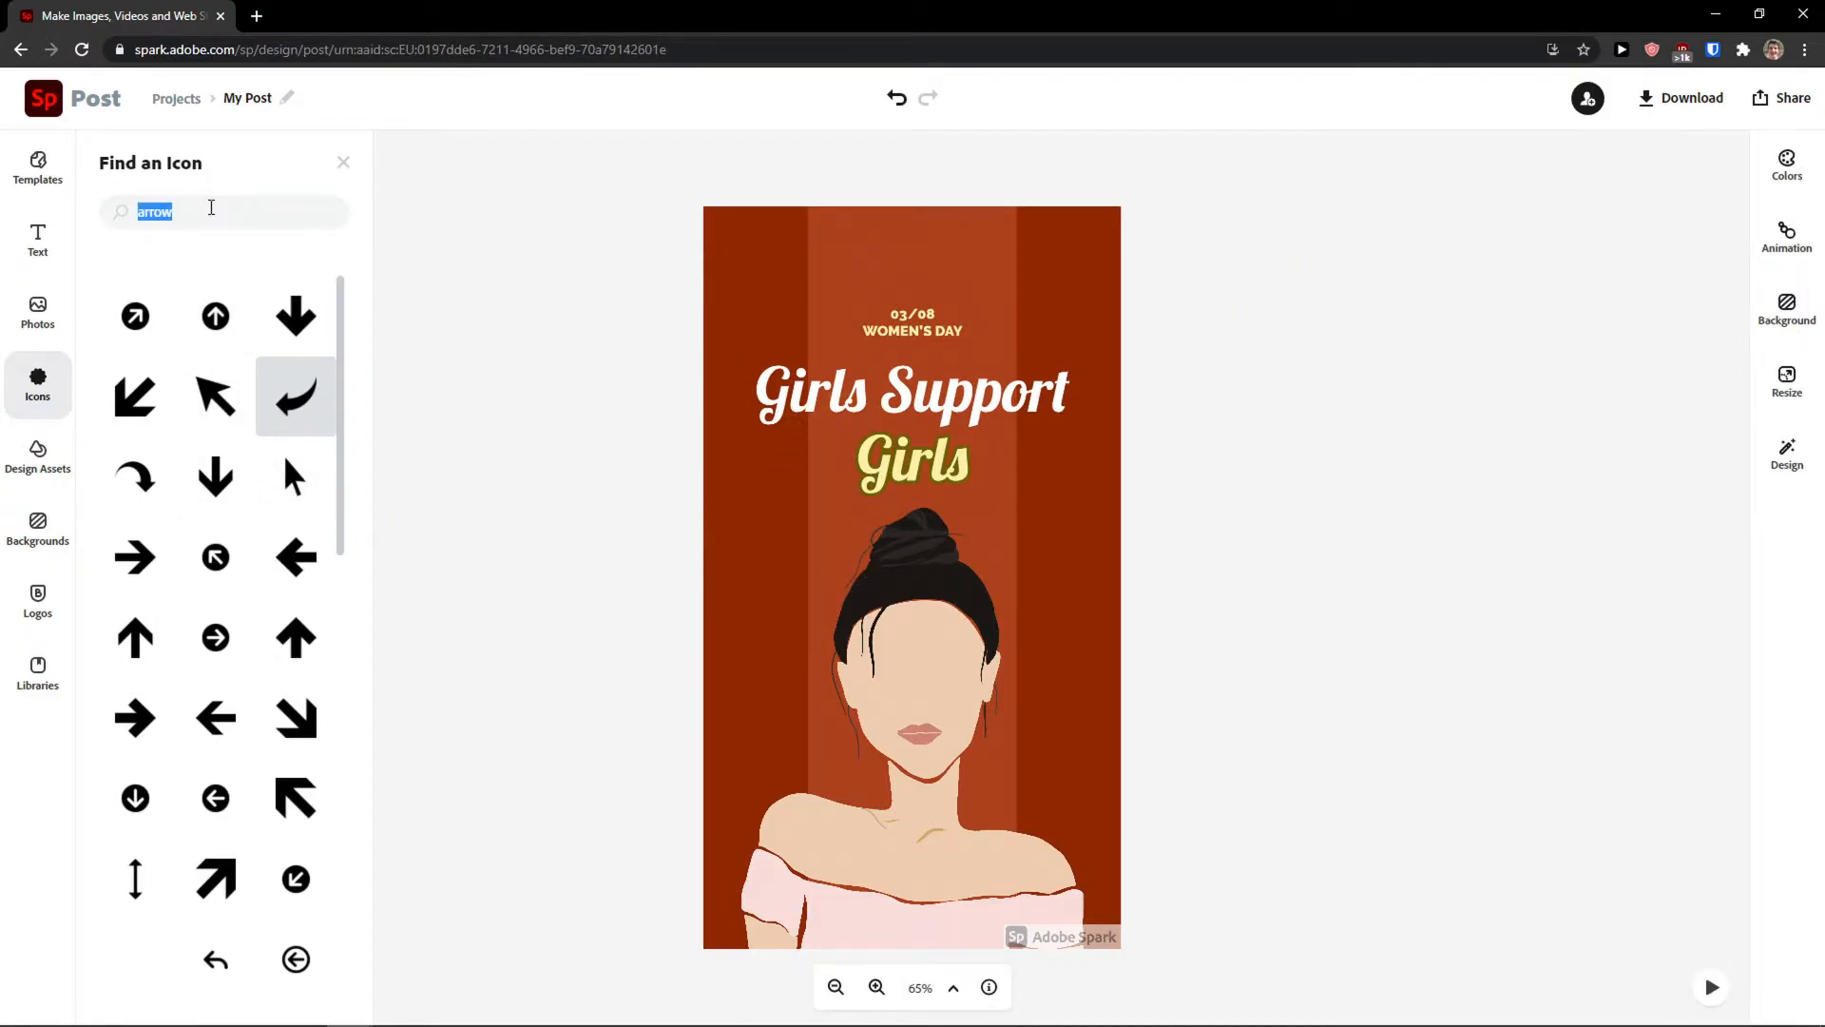
{"action": "type", "text": "smile"}
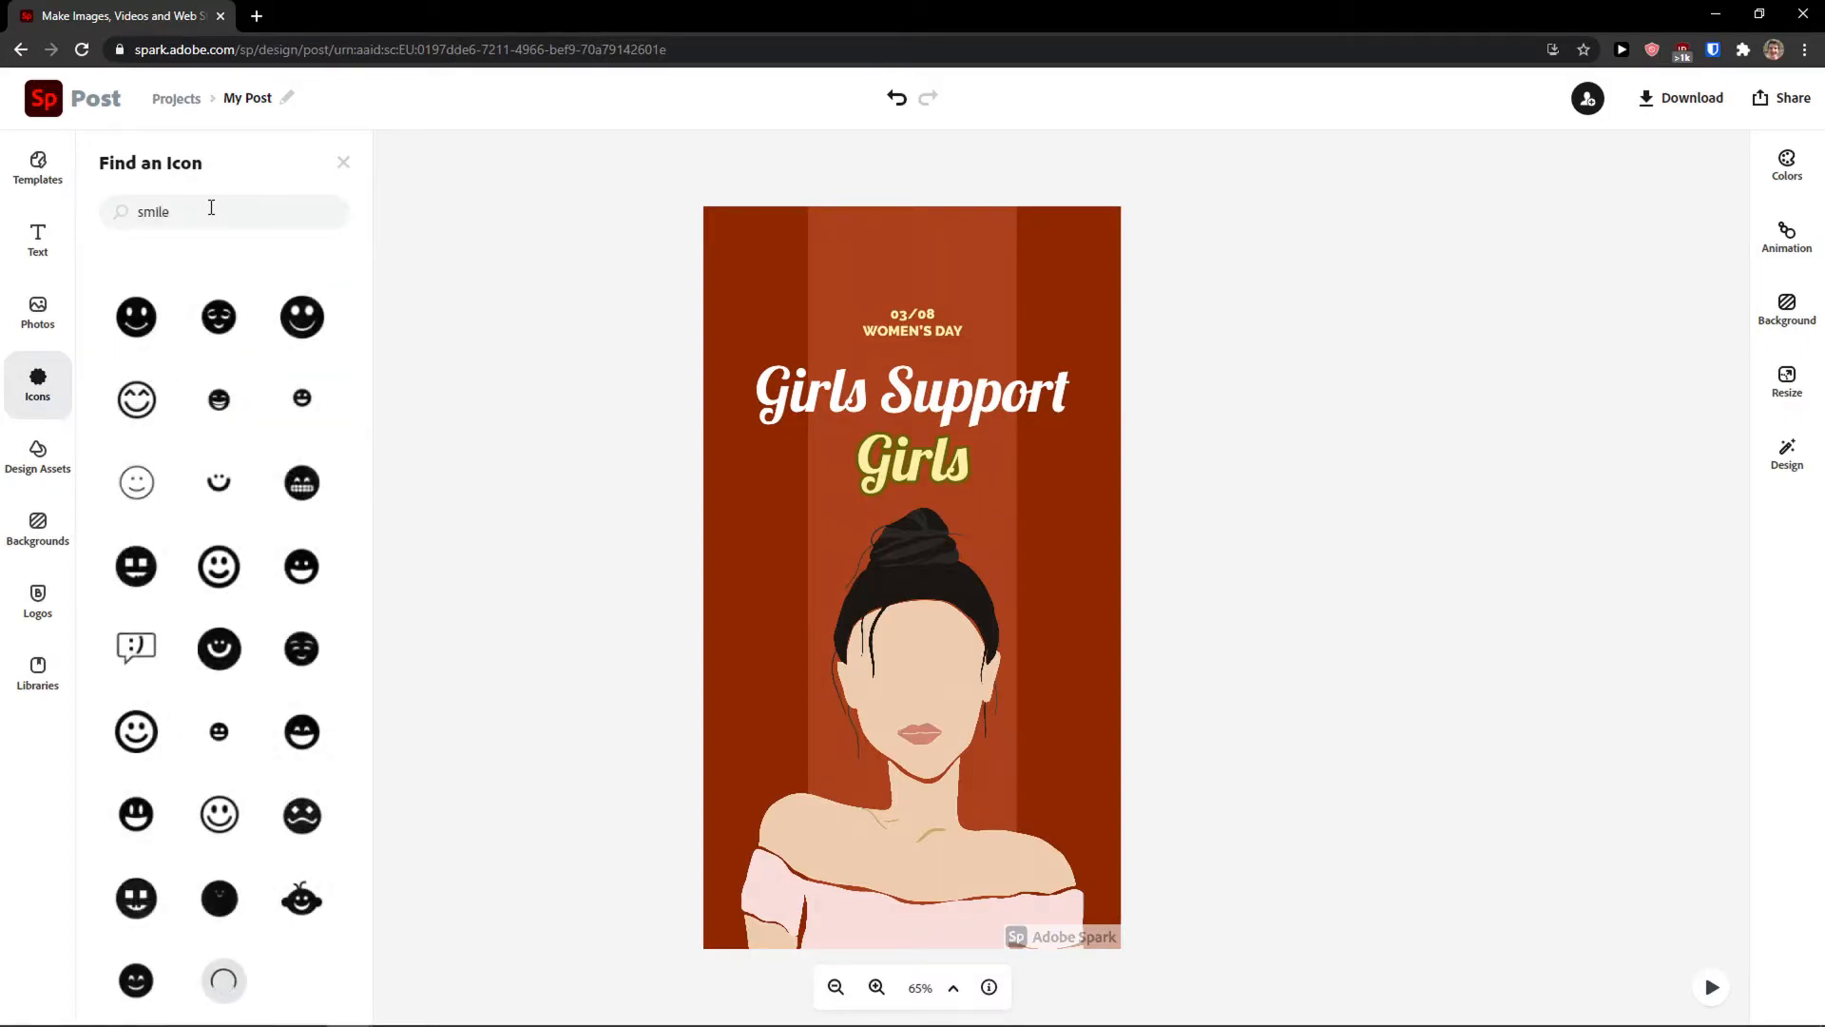
{"action": "left_click_drag", "start_coordinate": [273, 342], "coordinate": [829, 489]}
{"action": "left_click_drag", "start_coordinate": [882, 569], "coordinate": [977, 329]}
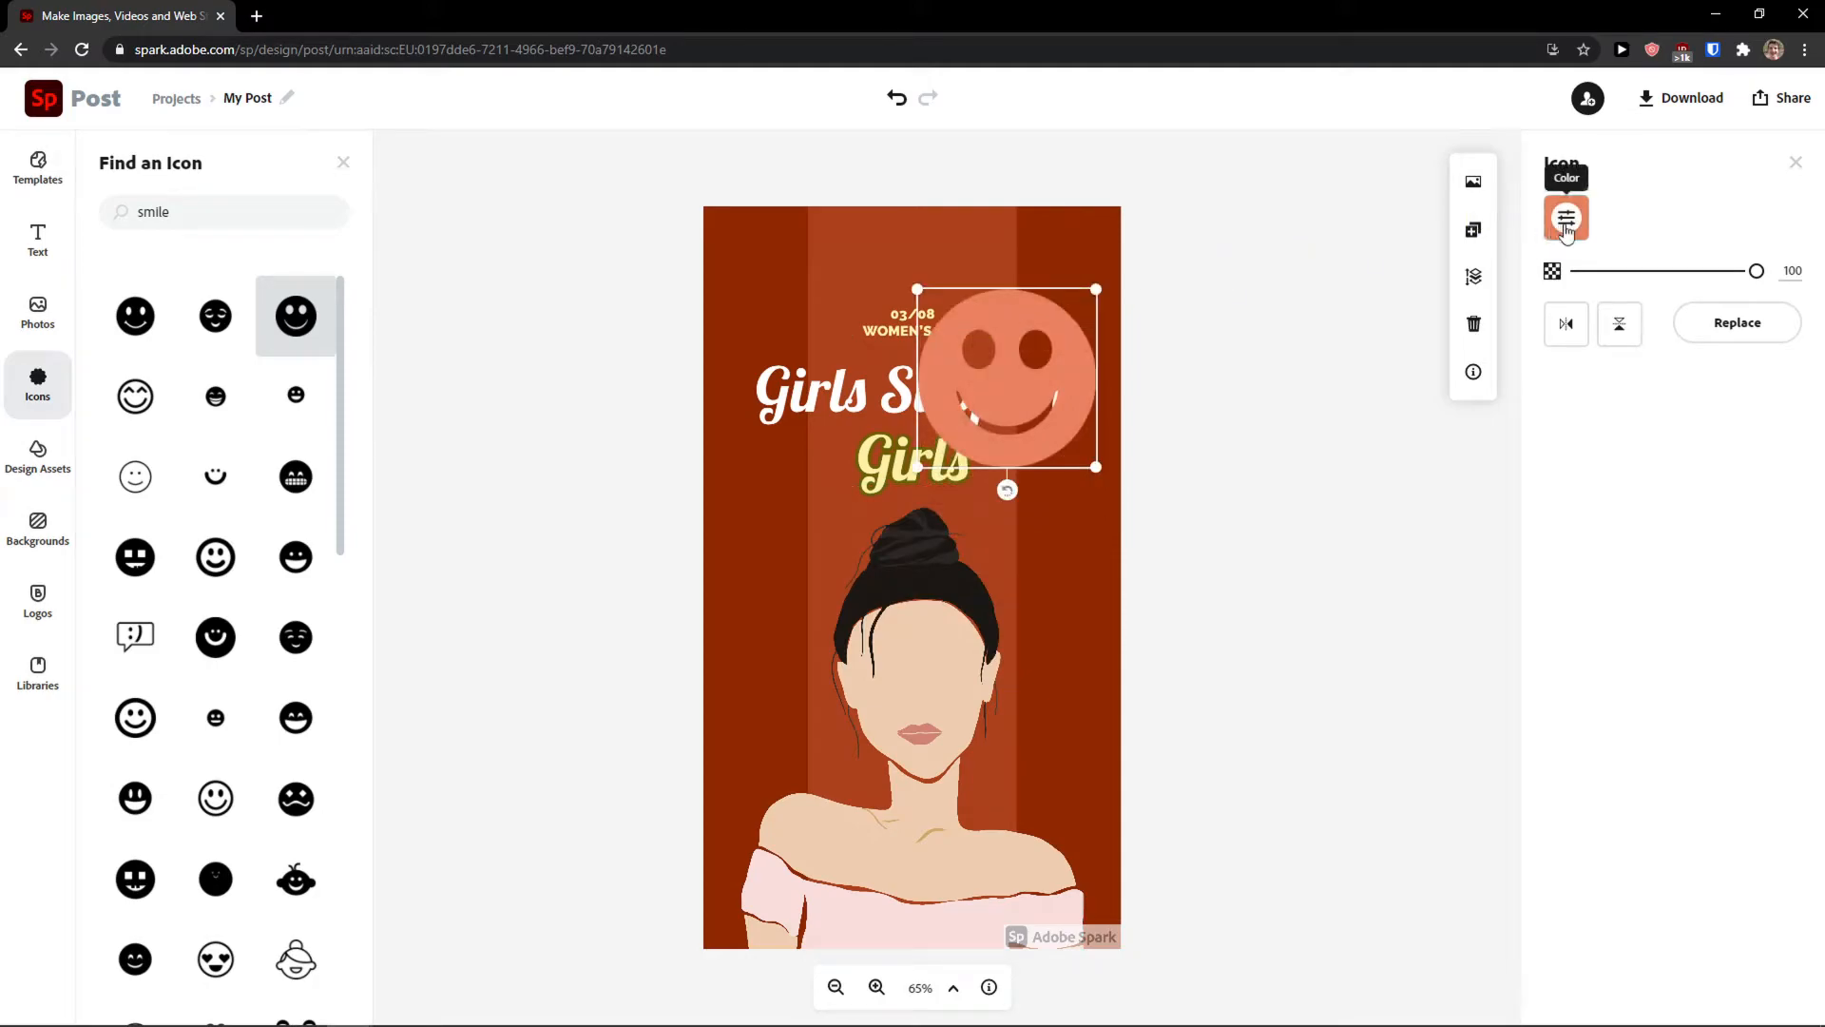
- Color the smiley face icon white
{"action": "left_click", "coordinate": [1566, 220]}
{"action": "left_click", "coordinate": [1623, 423]}
{"action": "left_click", "coordinate": [1474, 501]}
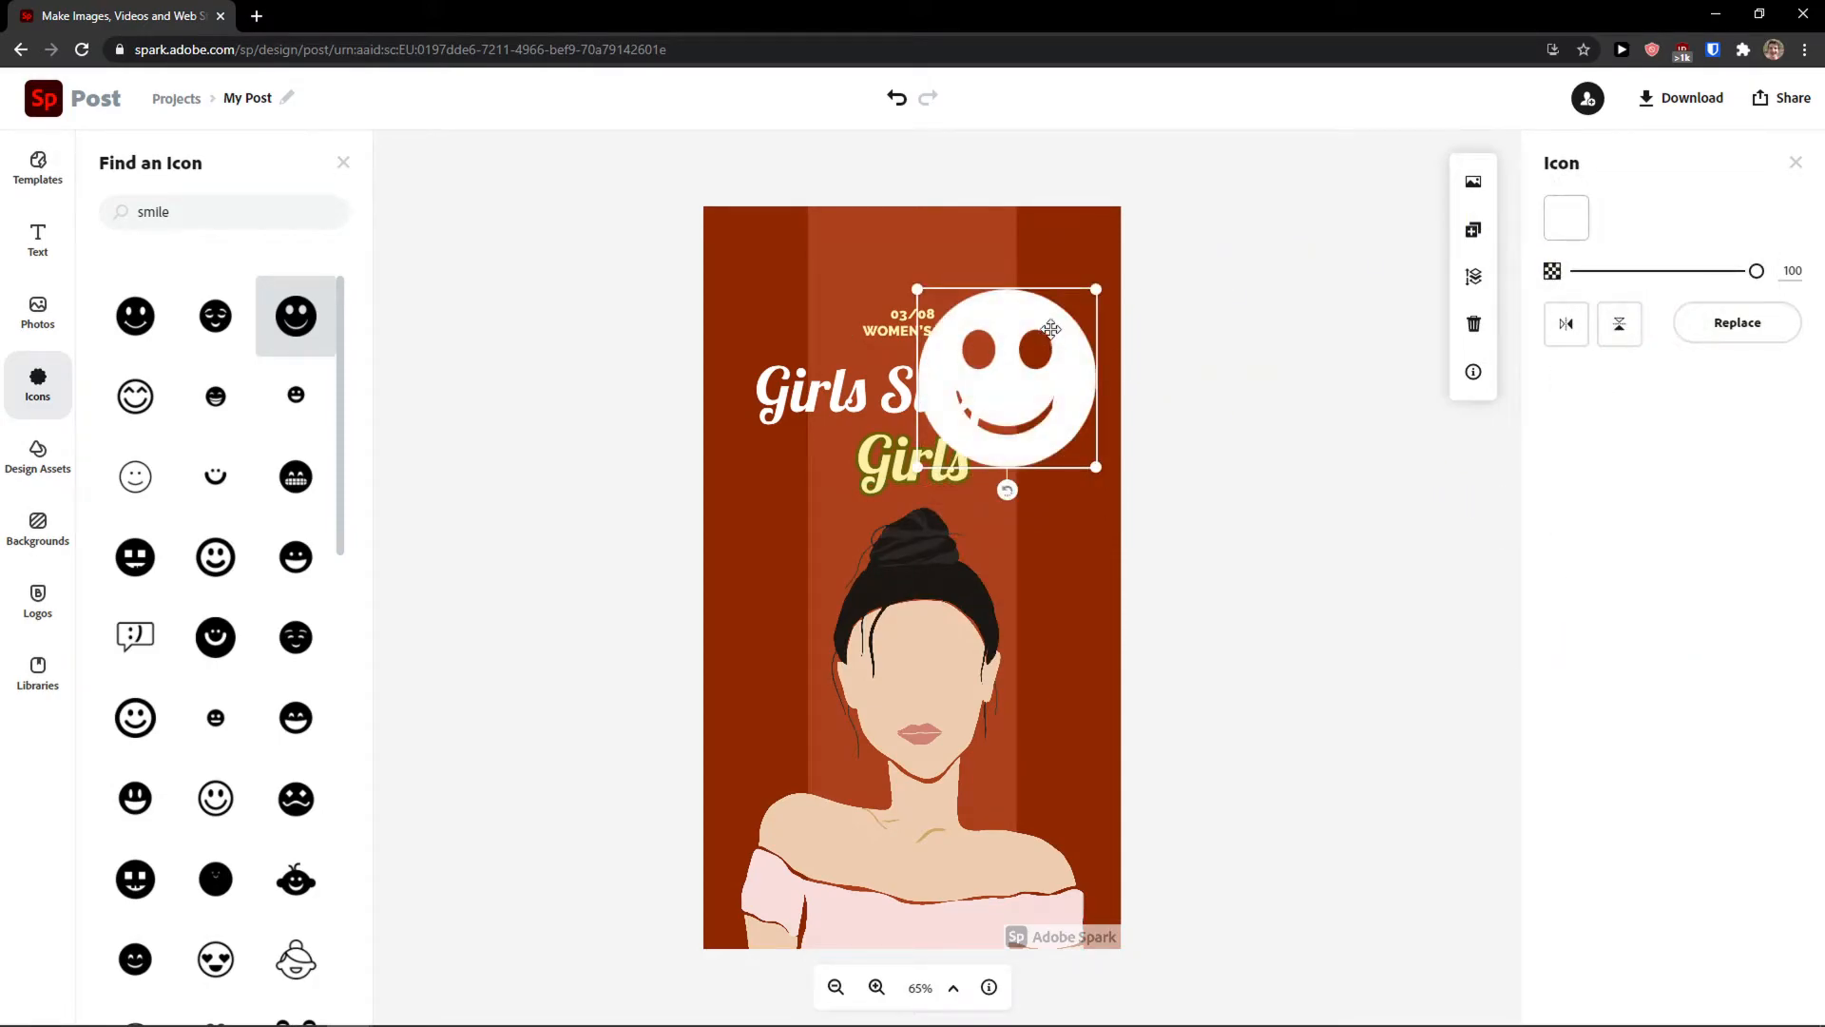
- Shrink the smiley face into the upper-right corner of the graphic, and delete it
{"action": "left_click_drag", "start_coordinate": [1098, 282], "coordinate": [1038, 288]}
{"action": "mouse_move", "coordinate": [1051, 359]}
{"action": "left_mouse_down"}
{"action": "mouse_move", "coordinate": [1068, 350]}
{"action": "mouse_move", "coordinate": [1036, 338]}
{"action": "mouse_move", "coordinate": [1064, 342]}
{"action": "left_mouse_up"}
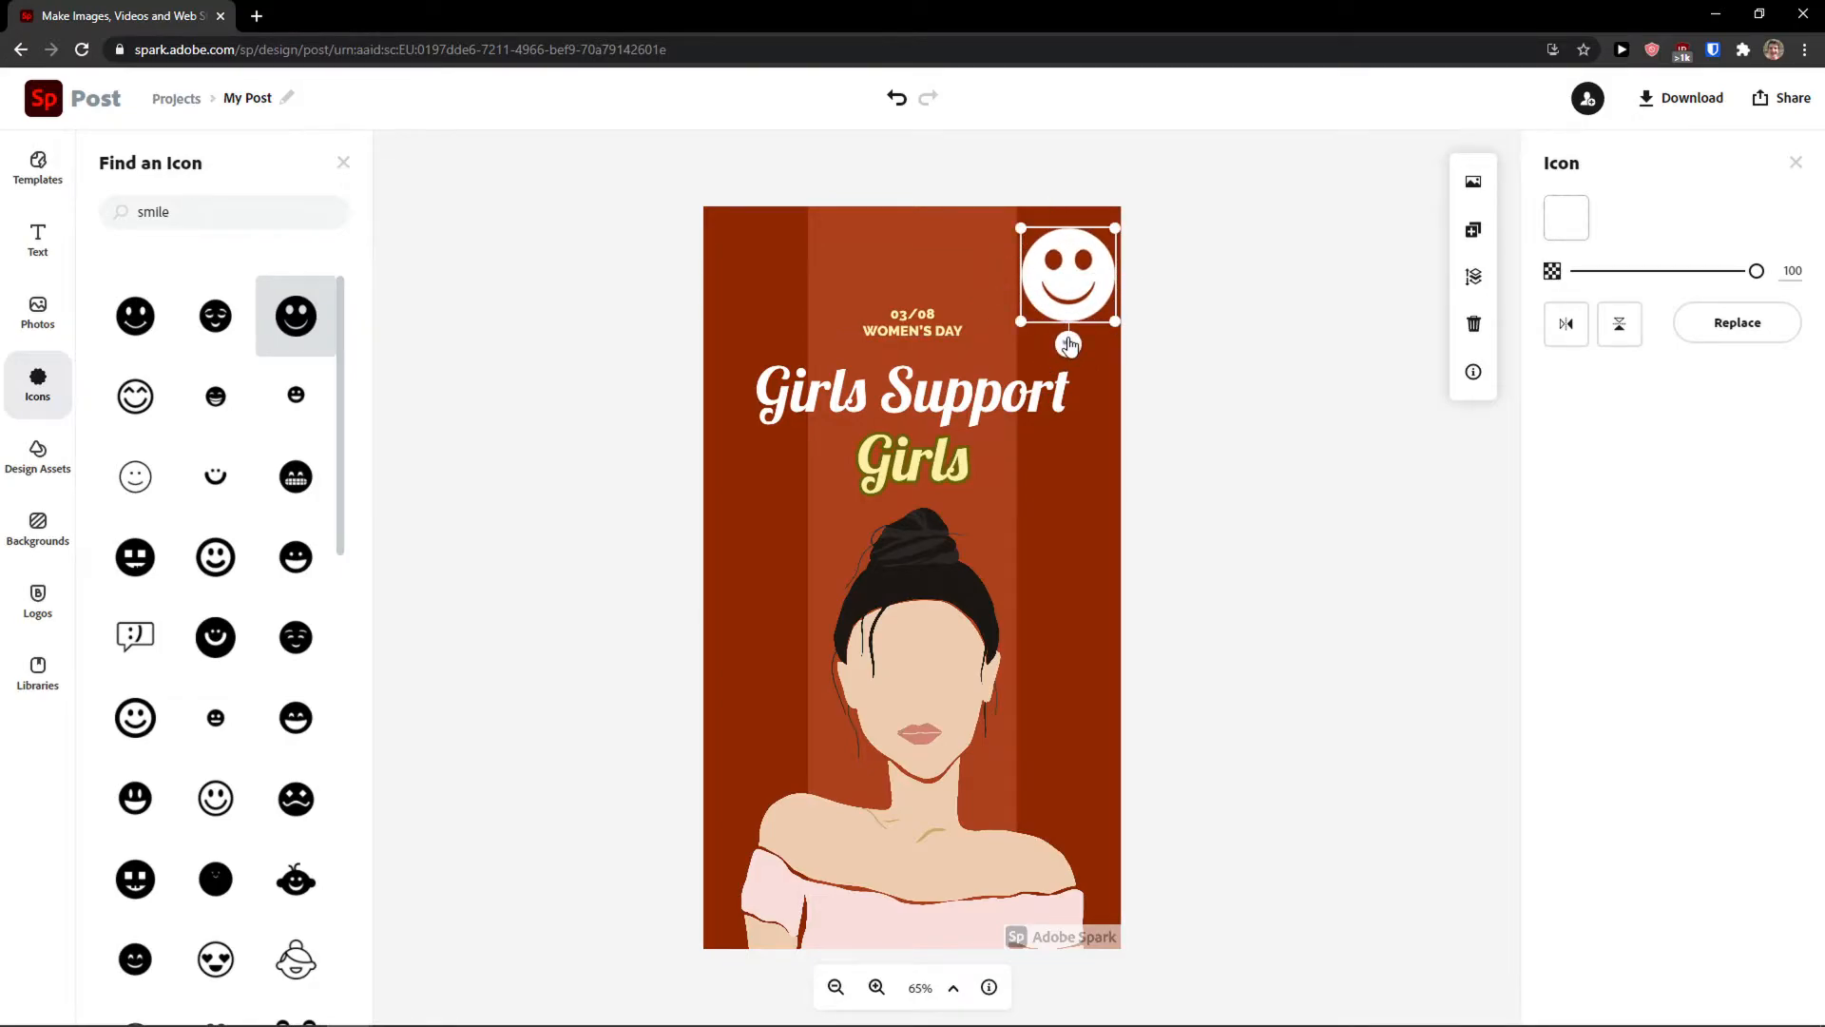
{"action": "key", "text": "Delete"}
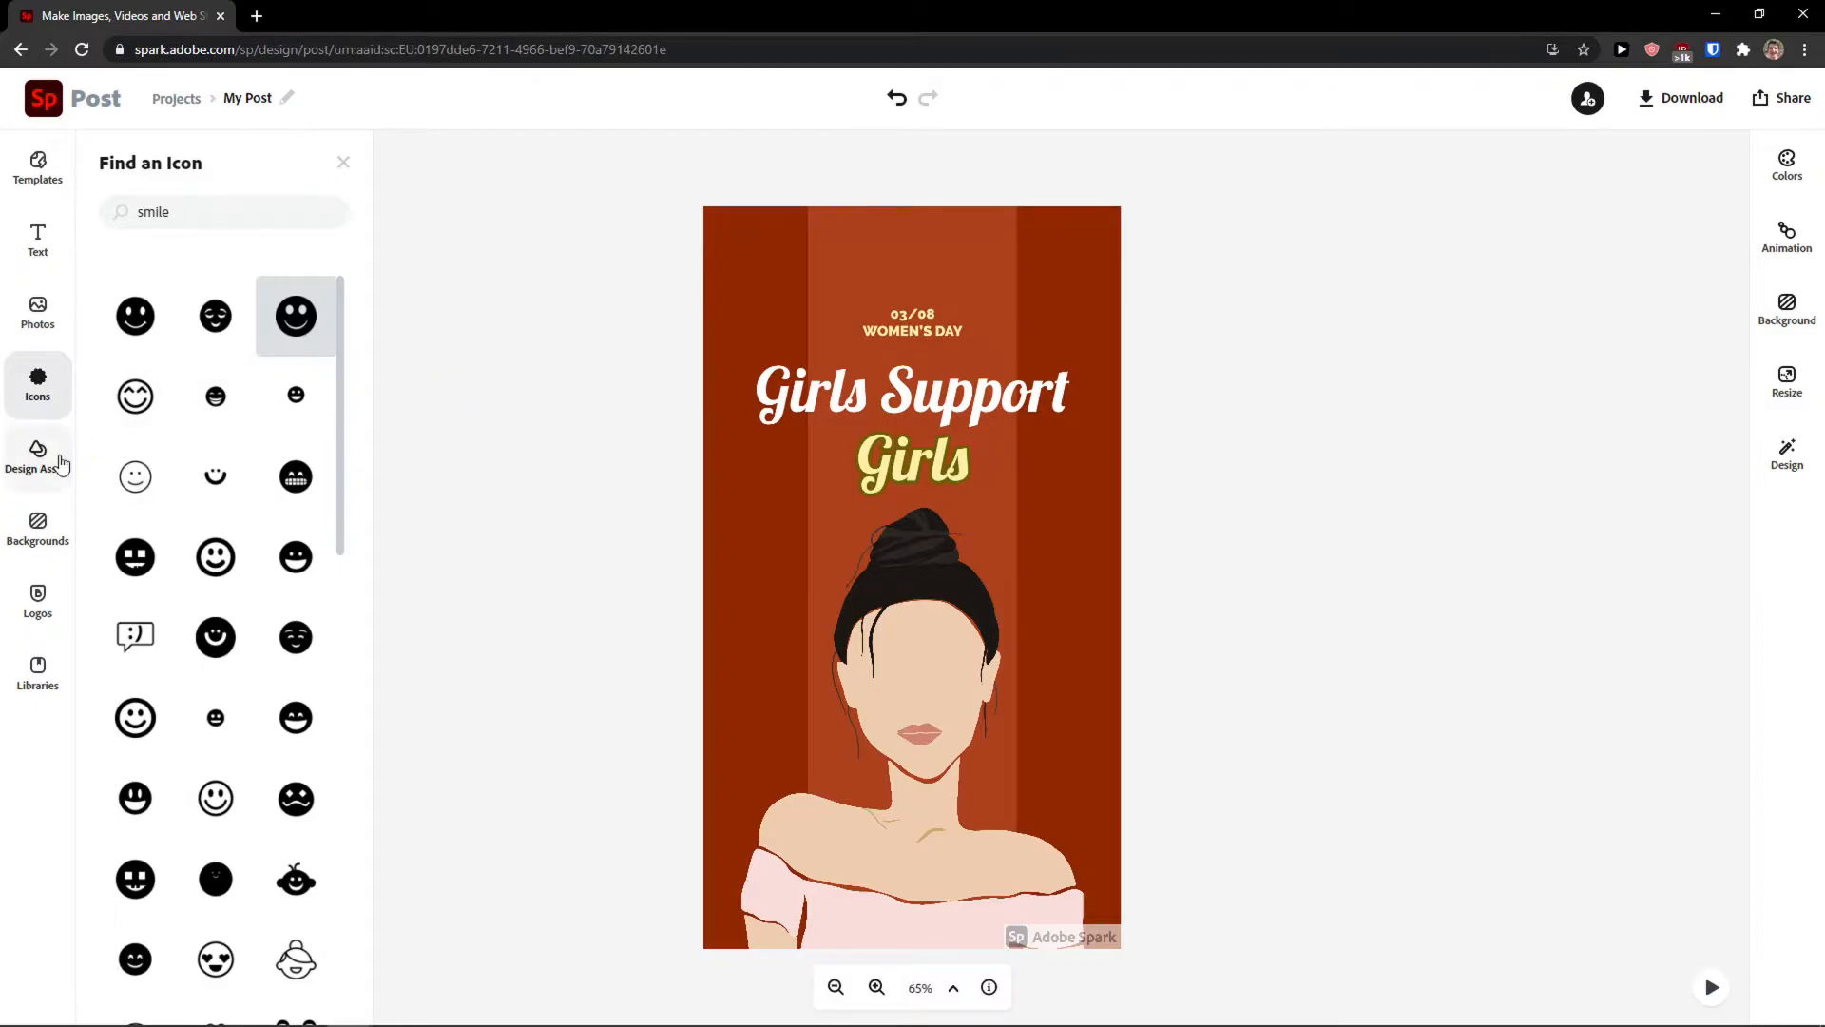
- Browse the design assets, including those filtered by the Element tag
{"action": "left_click", "coordinate": [59, 463]}
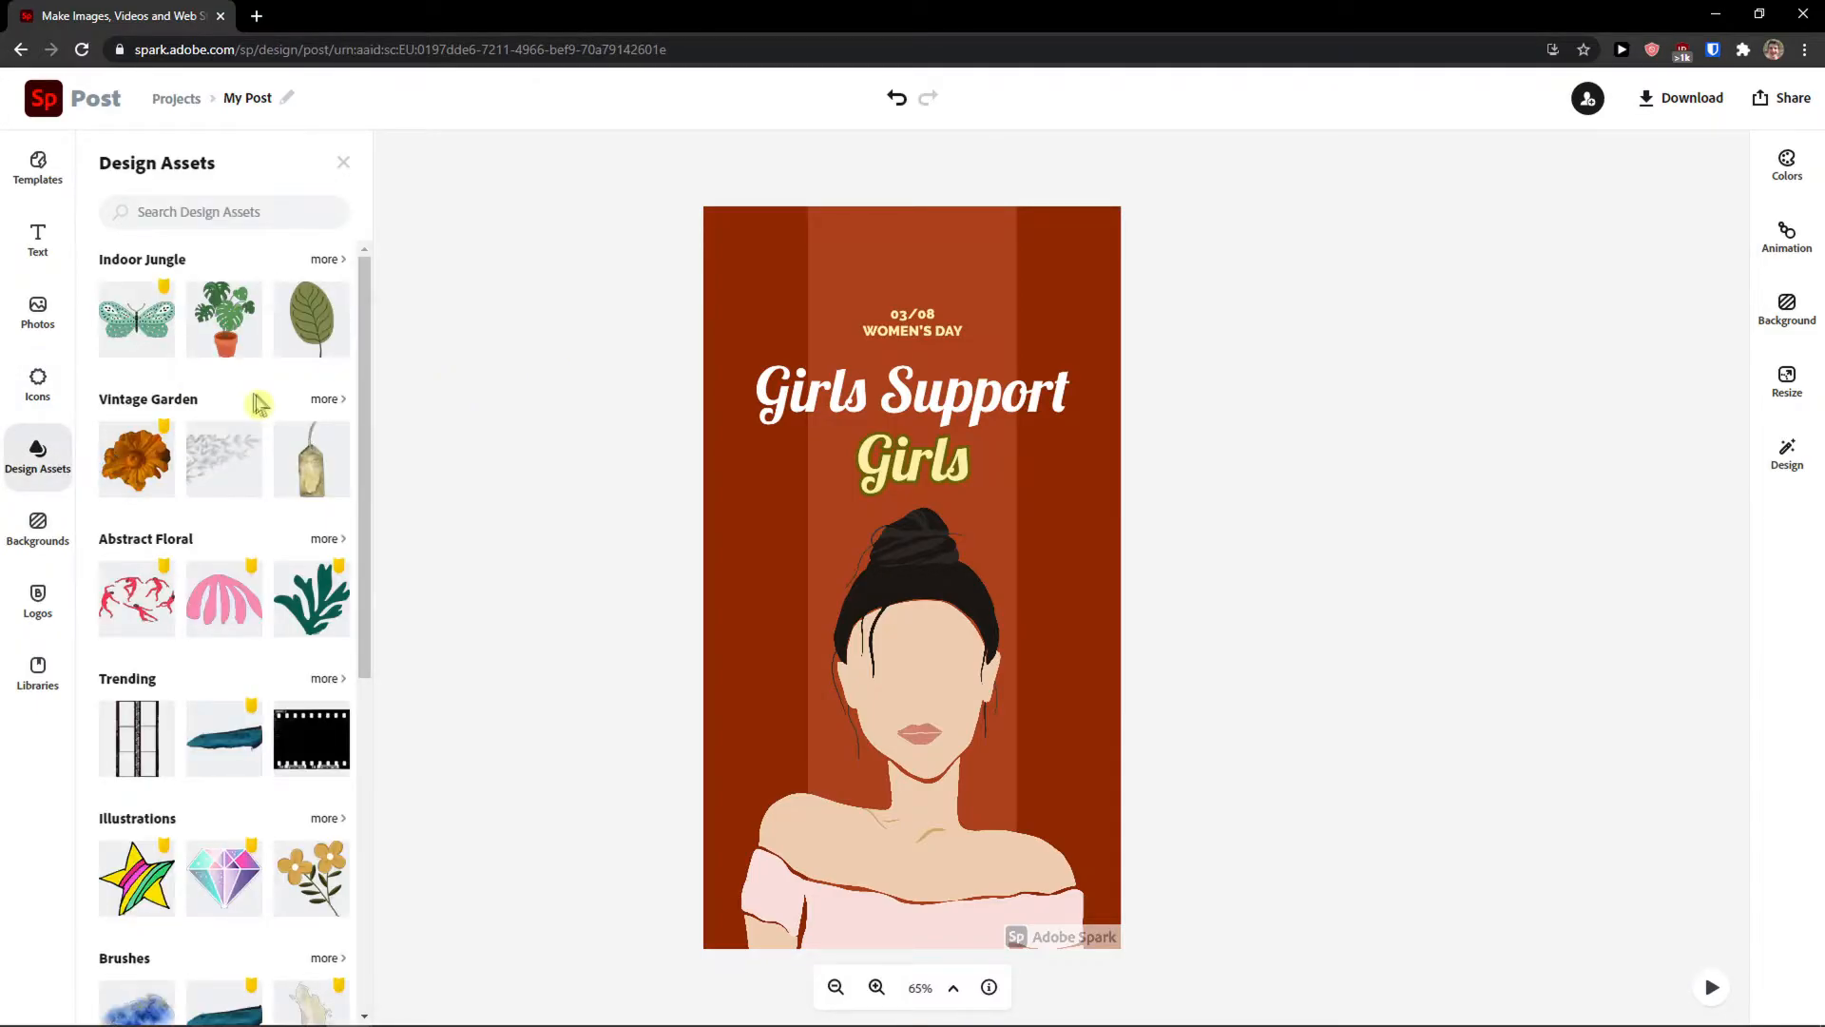
{"action": "scroll", "coordinate": [257, 419], "scroll_direction": "down", "scroll_amount": 1}
{"action": "scroll", "coordinate": [252, 437], "scroll_direction": "up", "scroll_amount": 1}
{"action": "left_click", "coordinate": [235, 227]}
{"action": "key", "text": "Escape"}
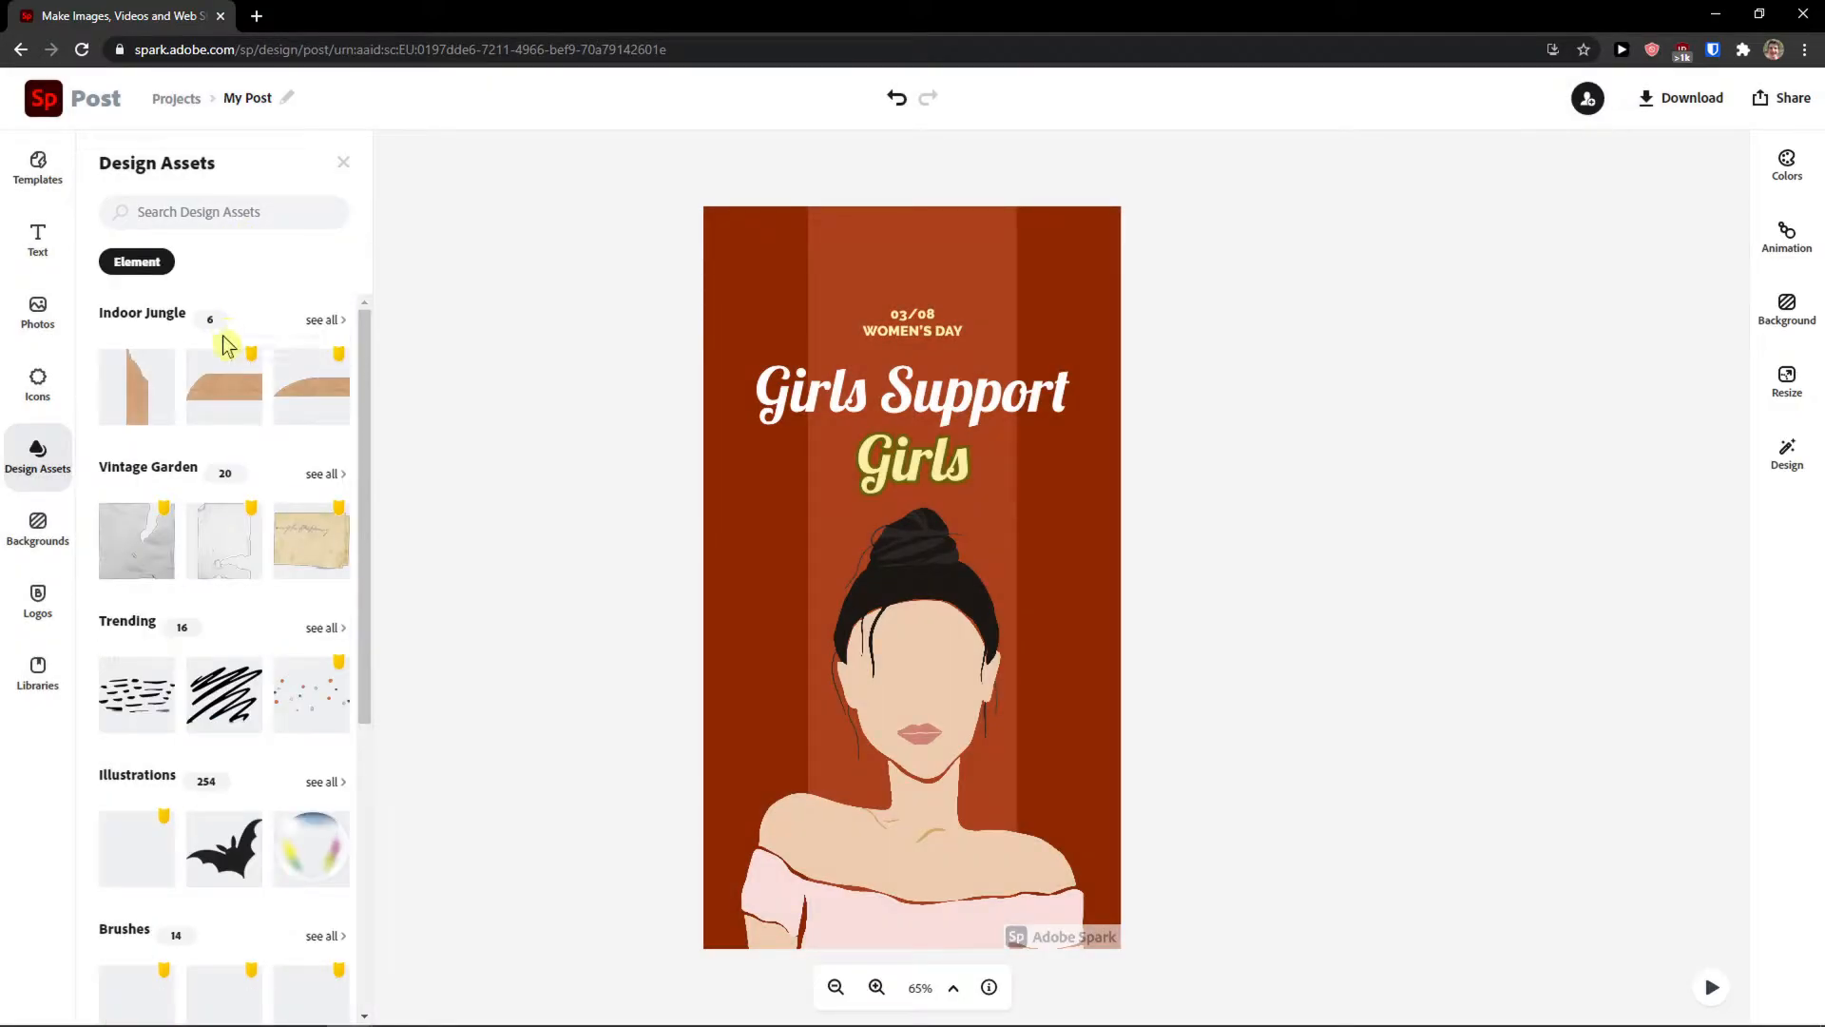
{"action": "scroll", "coordinate": [211, 487], "scroll_direction": "down", "scroll_amount": 5}
{"action": "scroll", "coordinate": [211, 457], "scroll_direction": "up", "scroll_amount": 5}
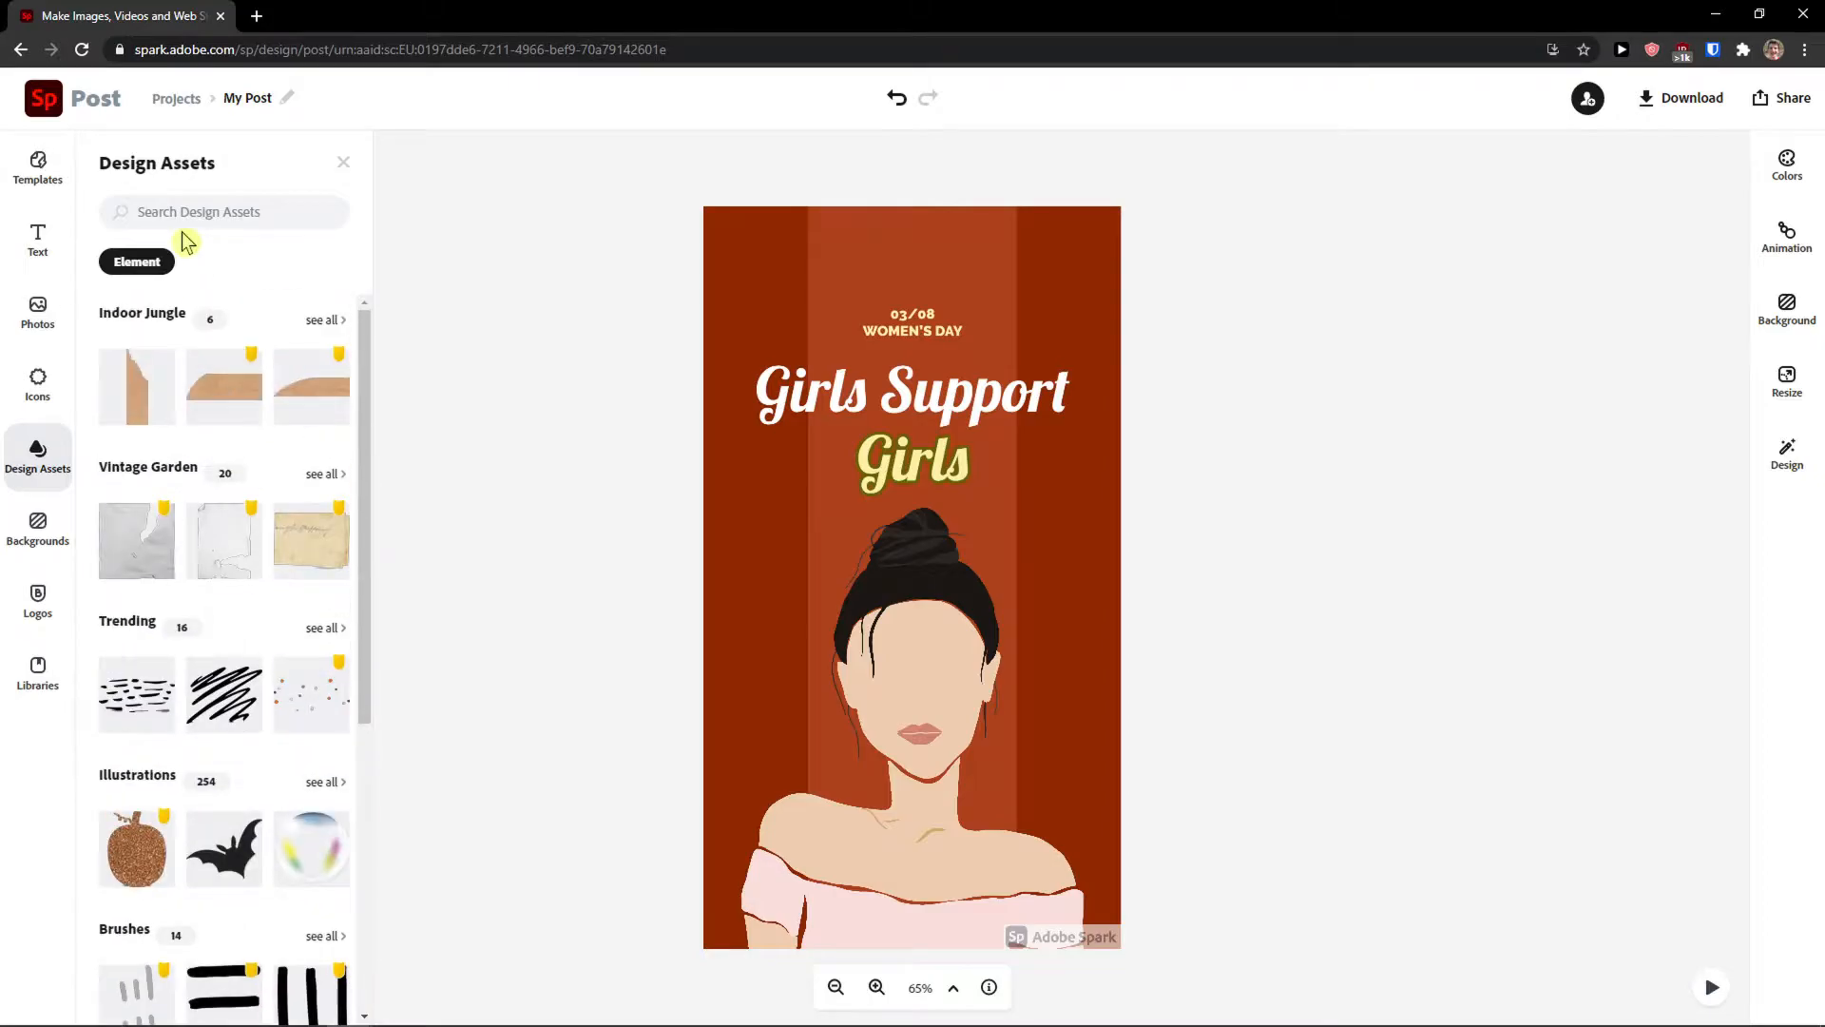
- Search the design assets for nature
{"action": "left_click", "coordinate": [182, 218]}
{"action": "type", "text": "nature"}
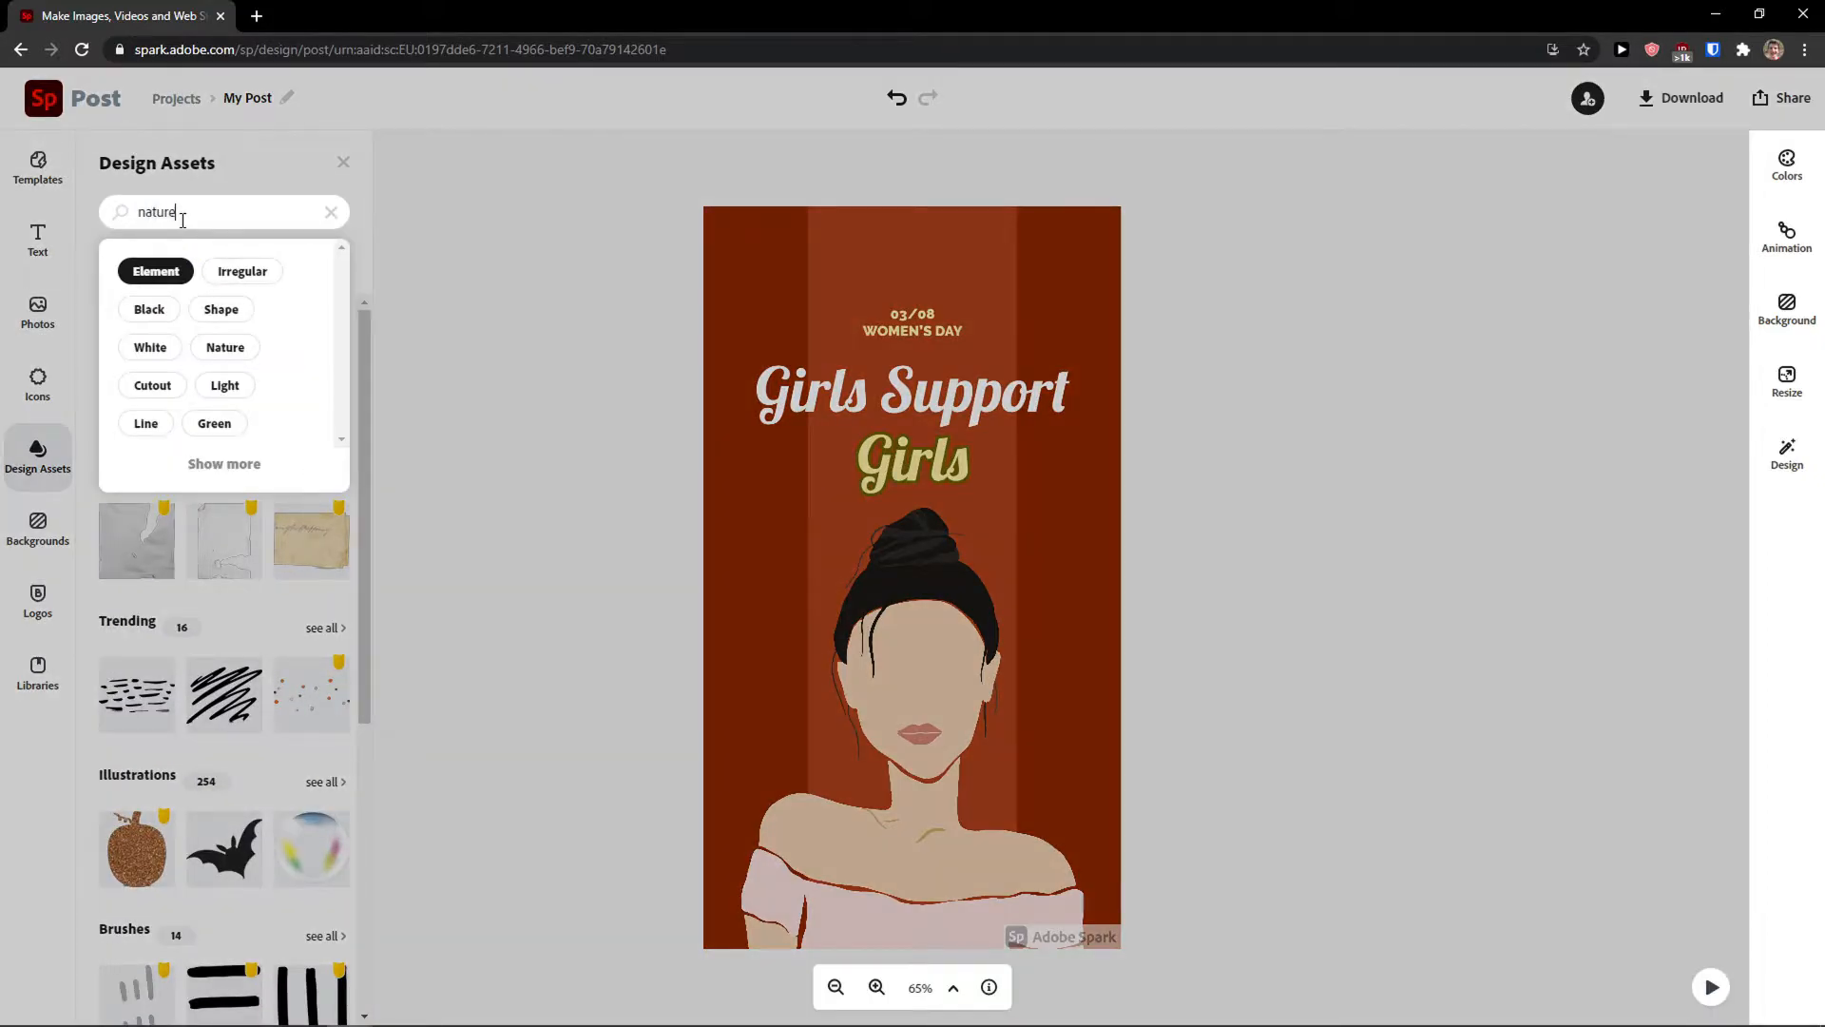
{"action": "key", "text": "Return"}
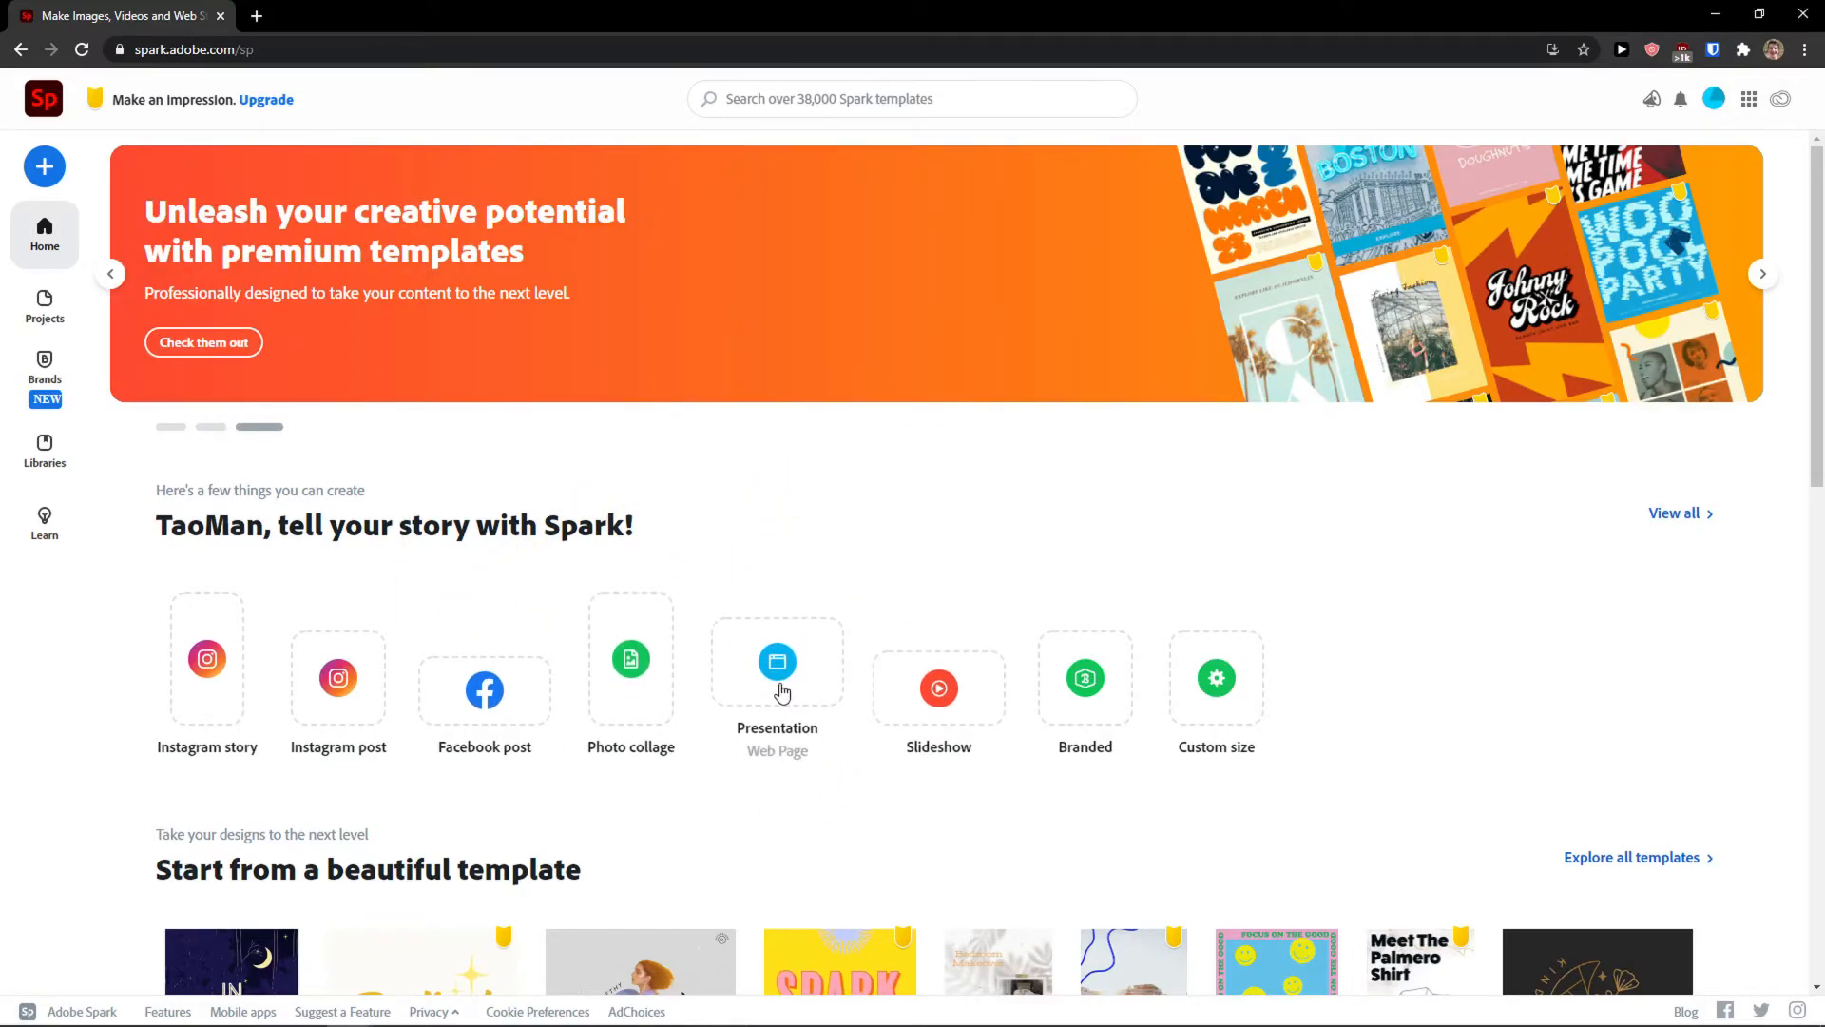
- Start a new Presentation web page and open the photo sources for its title section
{"action": "left_click", "coordinate": [780, 686]}
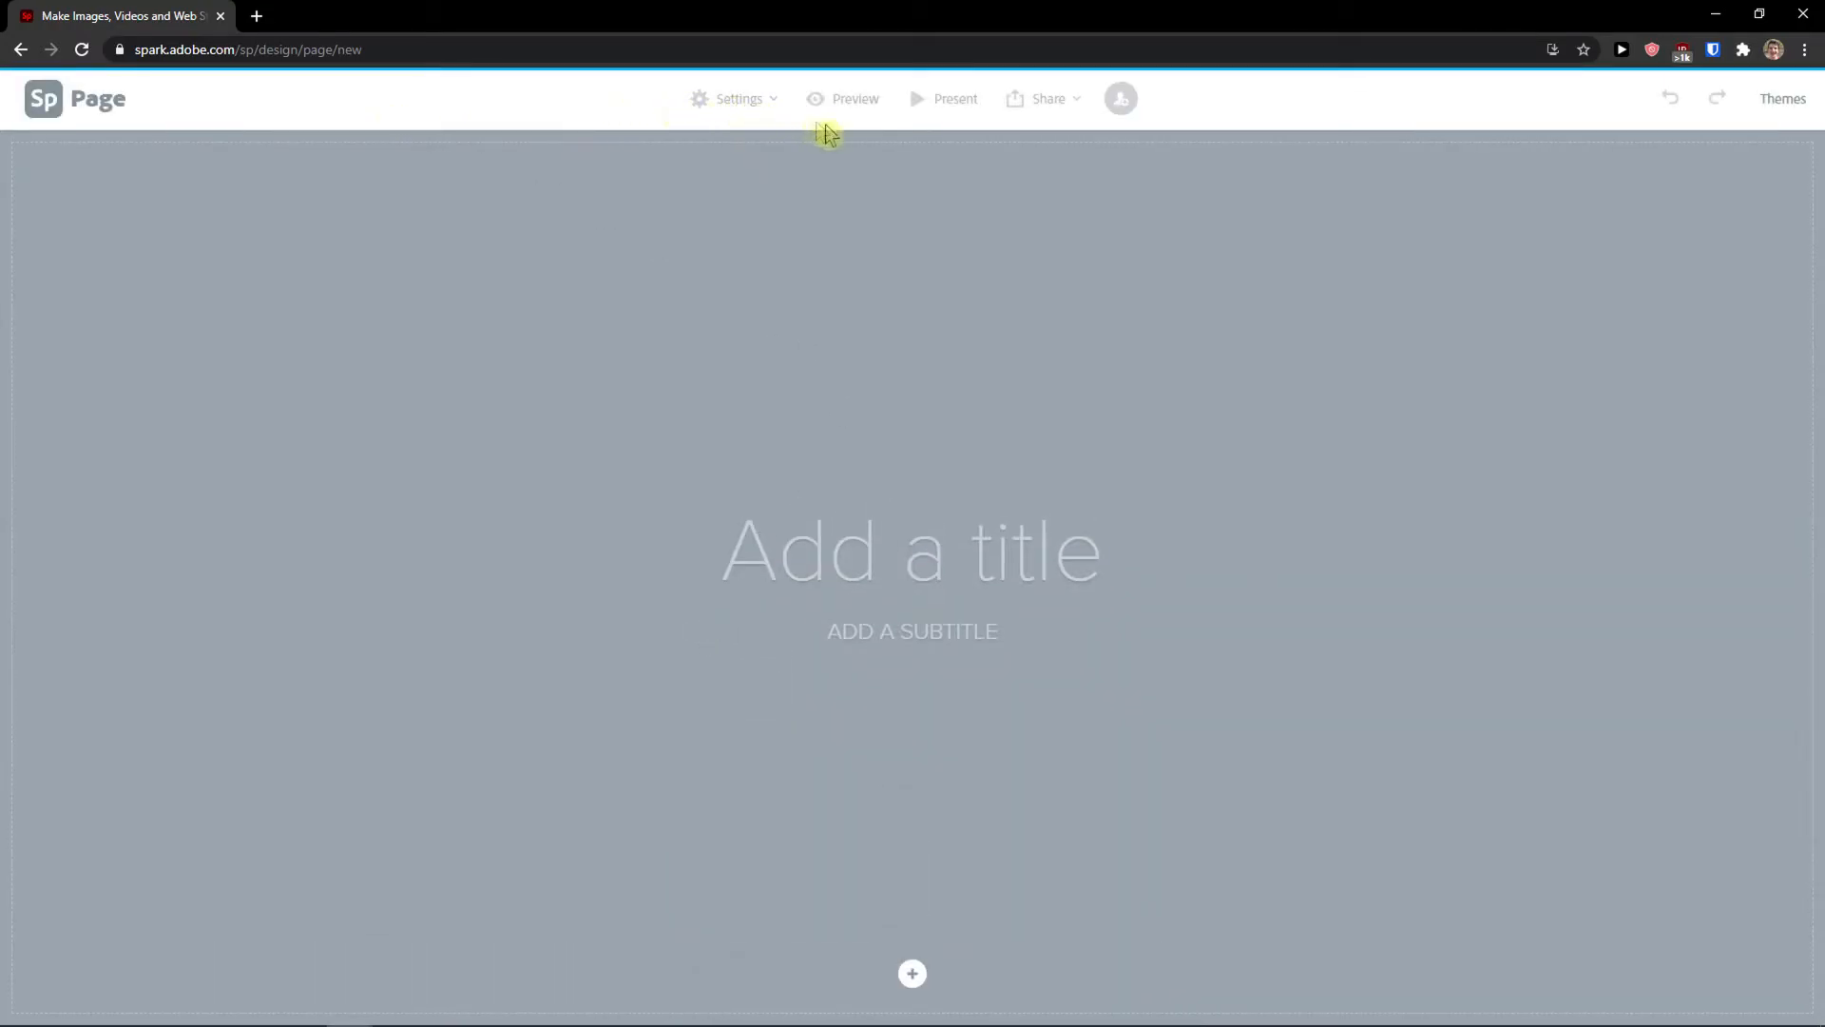
{"action": "scroll", "coordinate": [952, 532], "scroll_direction": "down", "scroll_amount": 1}
{"action": "left_click", "coordinate": [907, 884]}
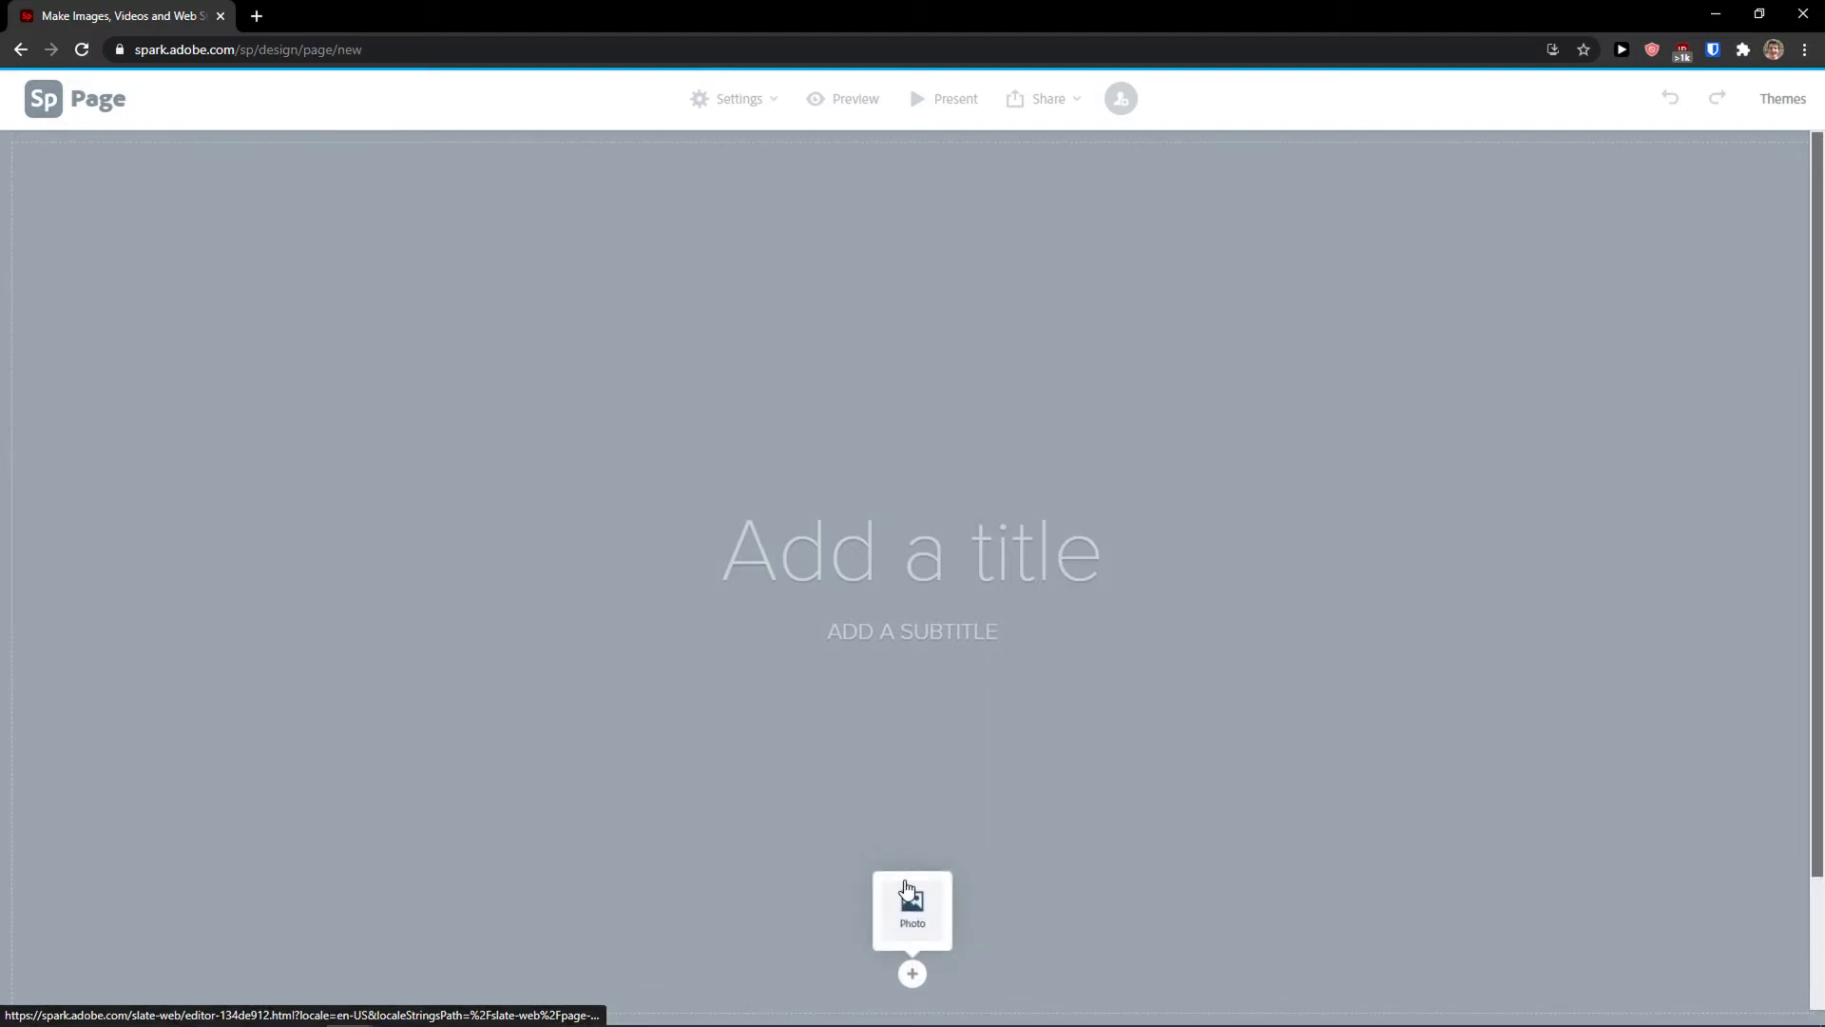
{"action": "left_click", "coordinate": [919, 919]}
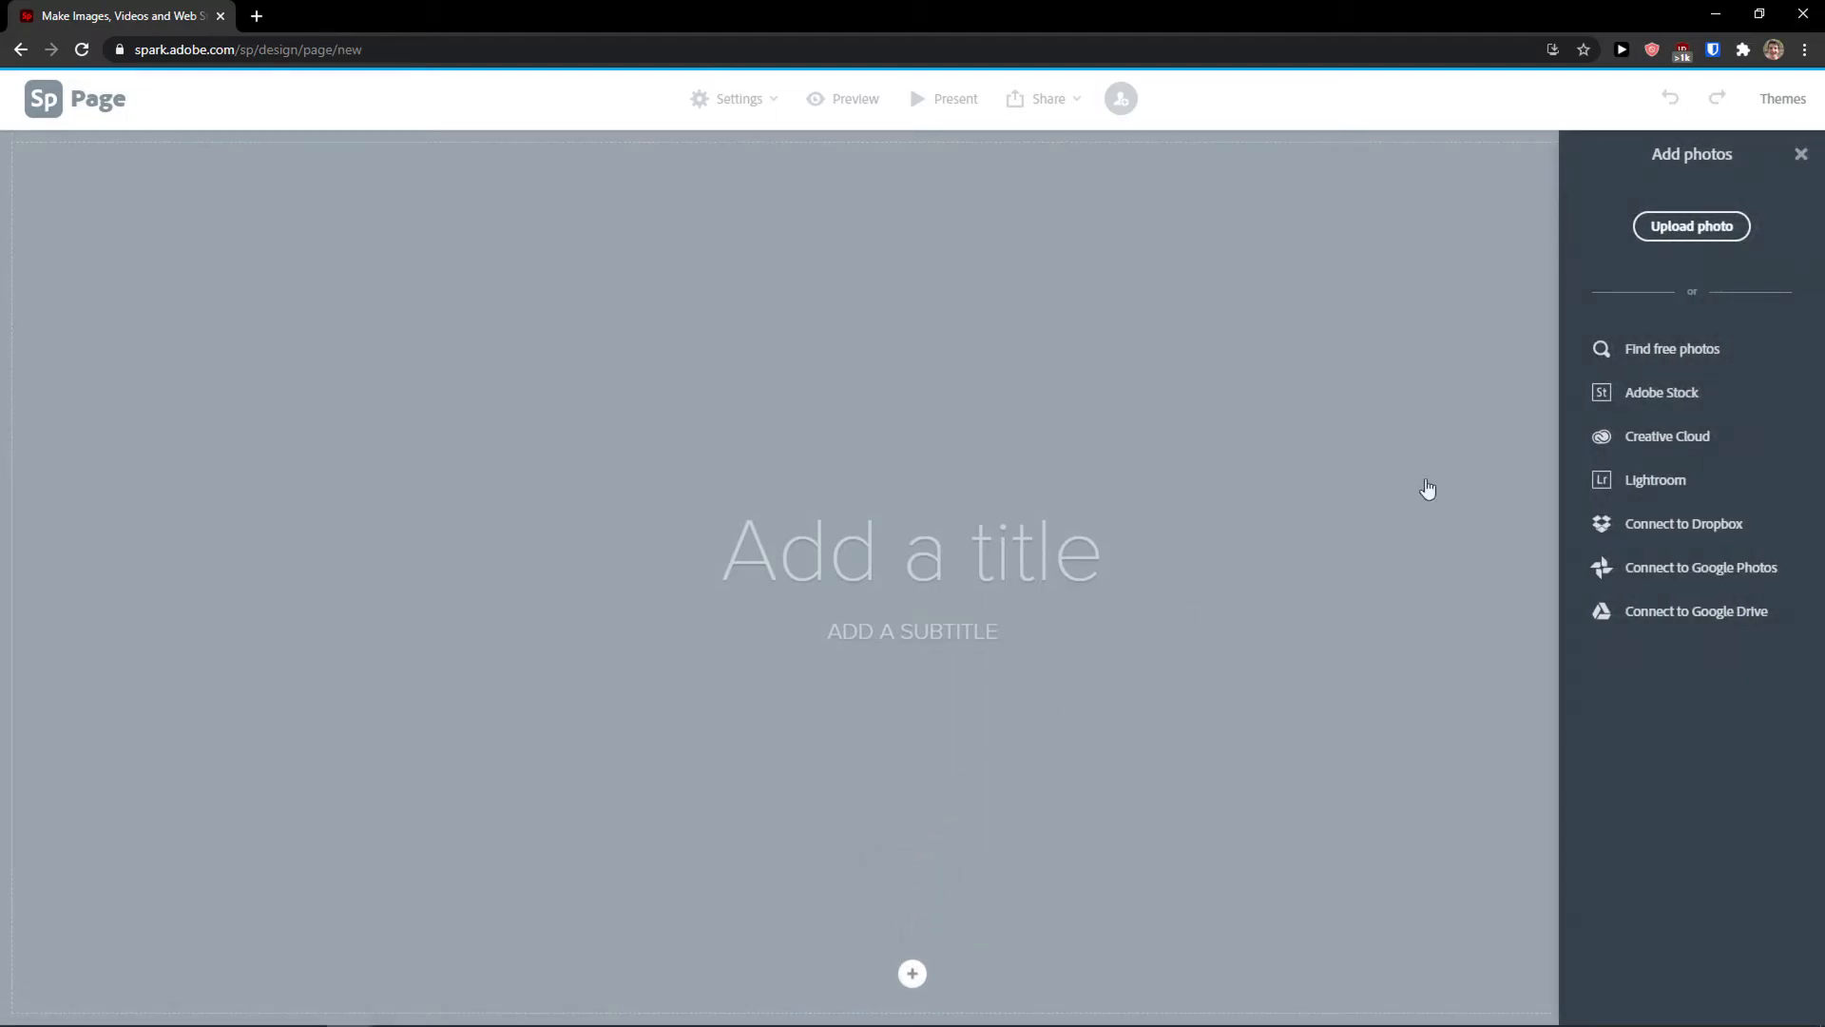
- Search Adobe Stock for yoga and set the close-up photo of a seated meditation pose as the title background
{"action": "left_click", "coordinate": [1675, 352]}
{"action": "left_click", "coordinate": [1589, 181]}
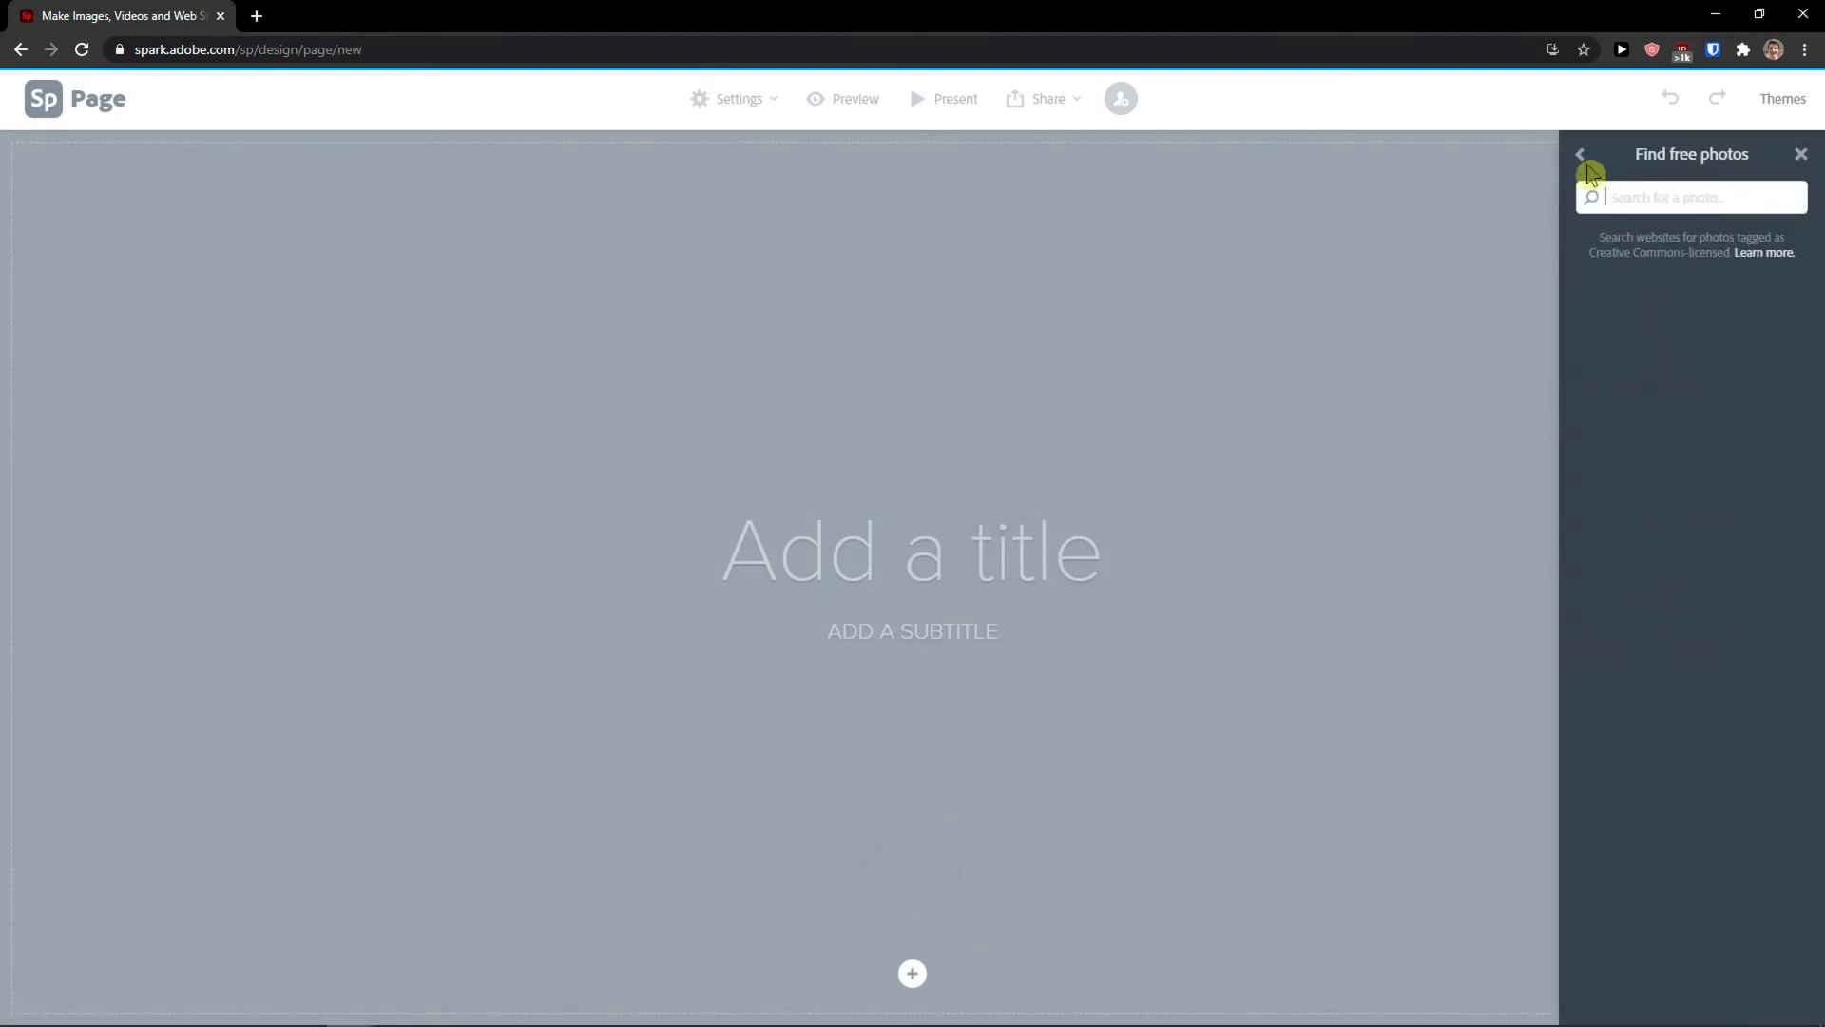
{"action": "left_click", "coordinate": [1581, 160]}
{"action": "left_click", "coordinate": [1673, 397]}
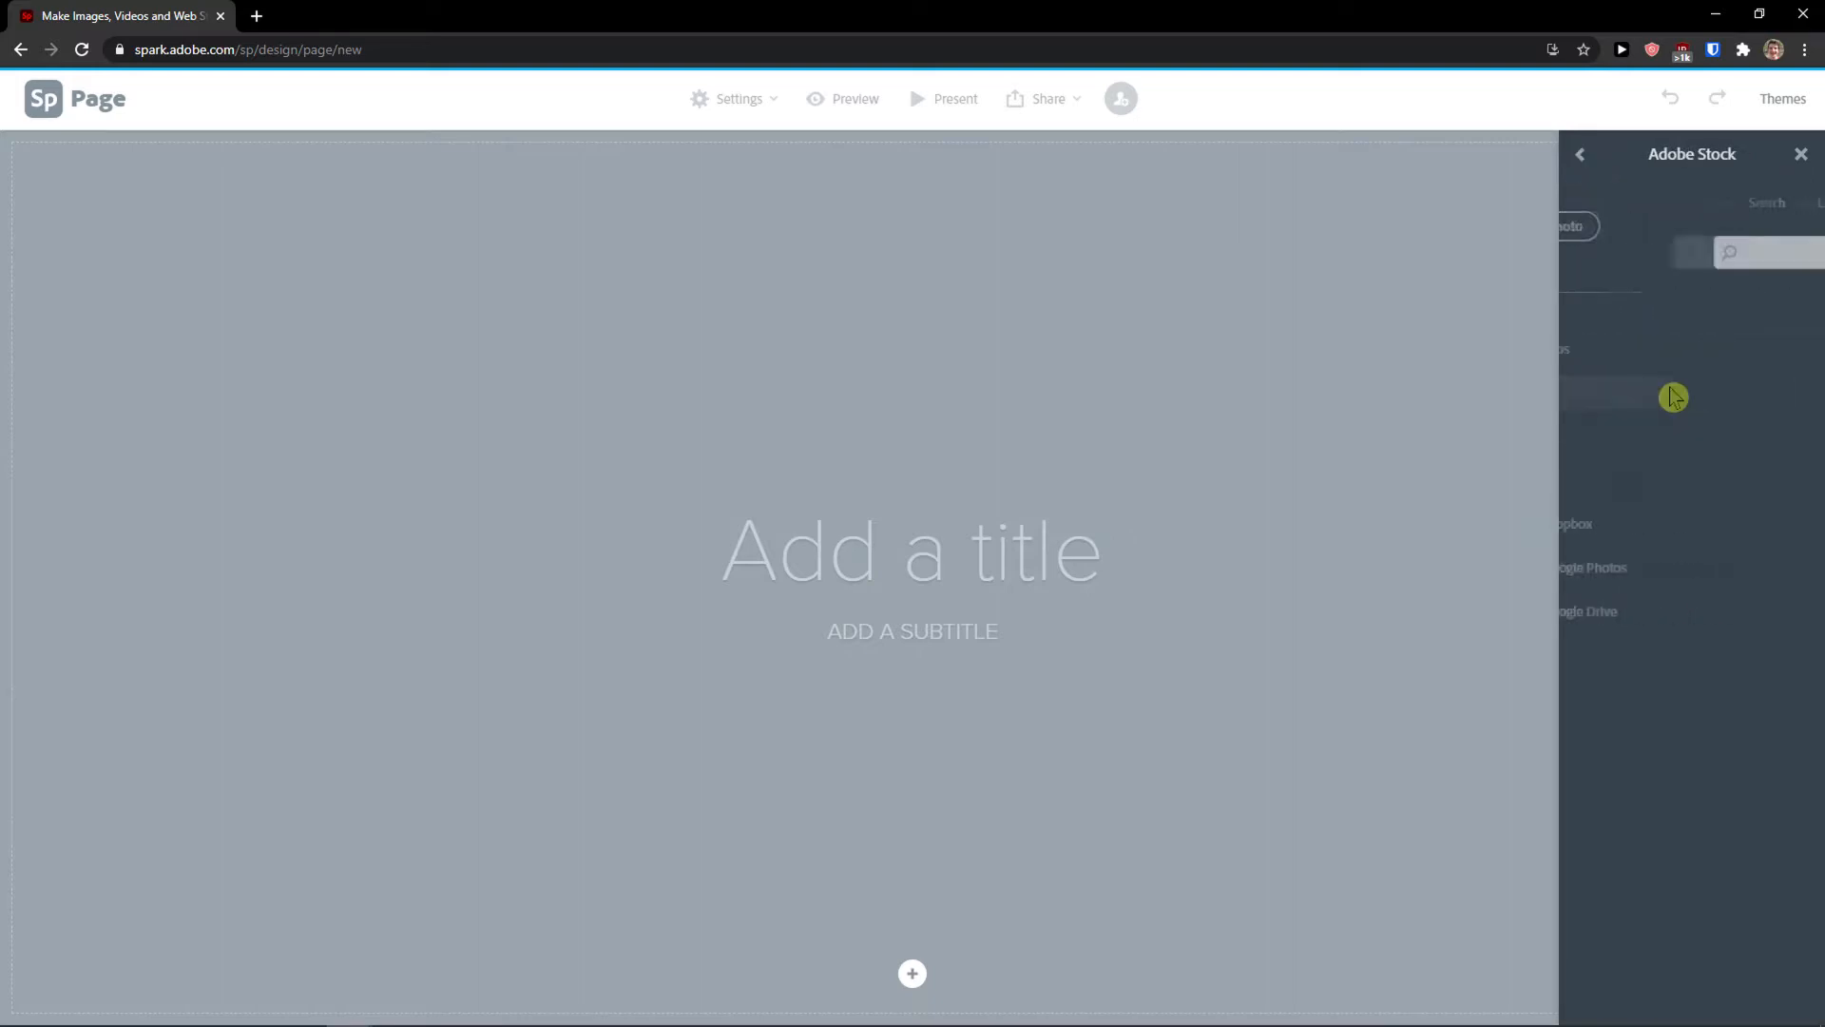
{"action": "left_click", "coordinate": [1664, 244]}
{"action": "type", "text": "yoga"}
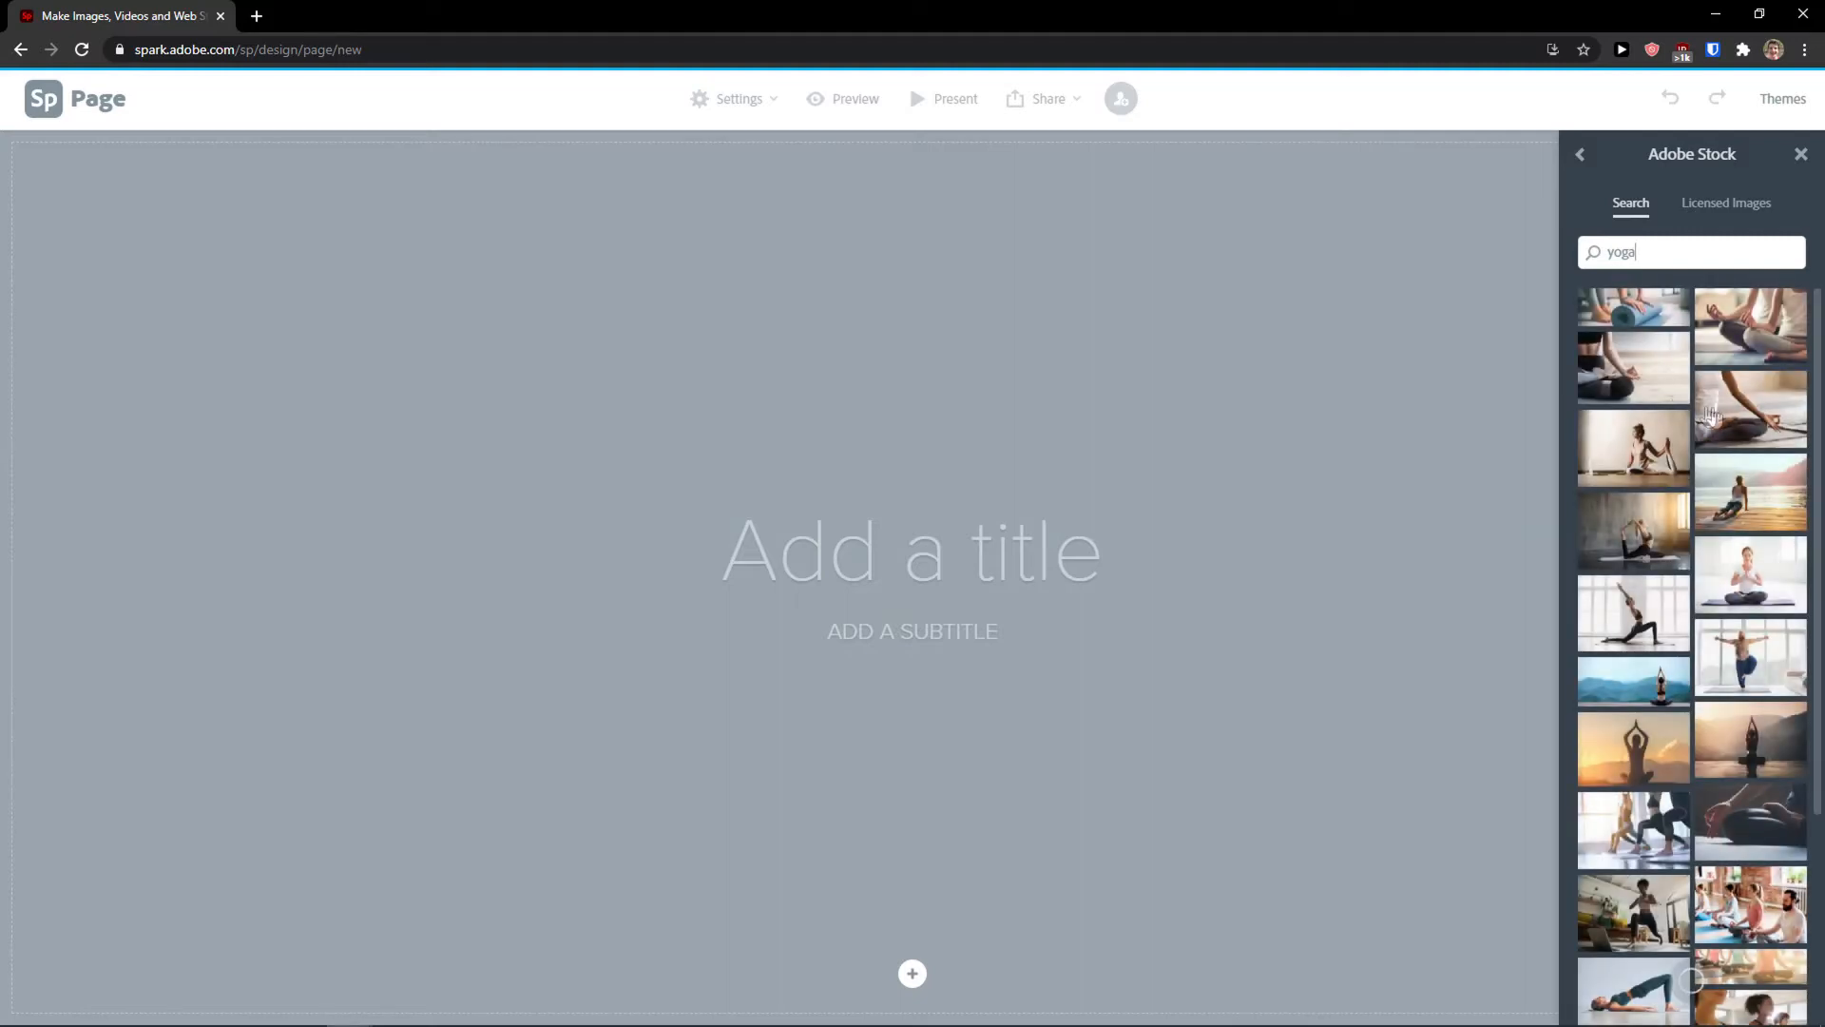
{"action": "left_click", "coordinate": [1716, 418]}
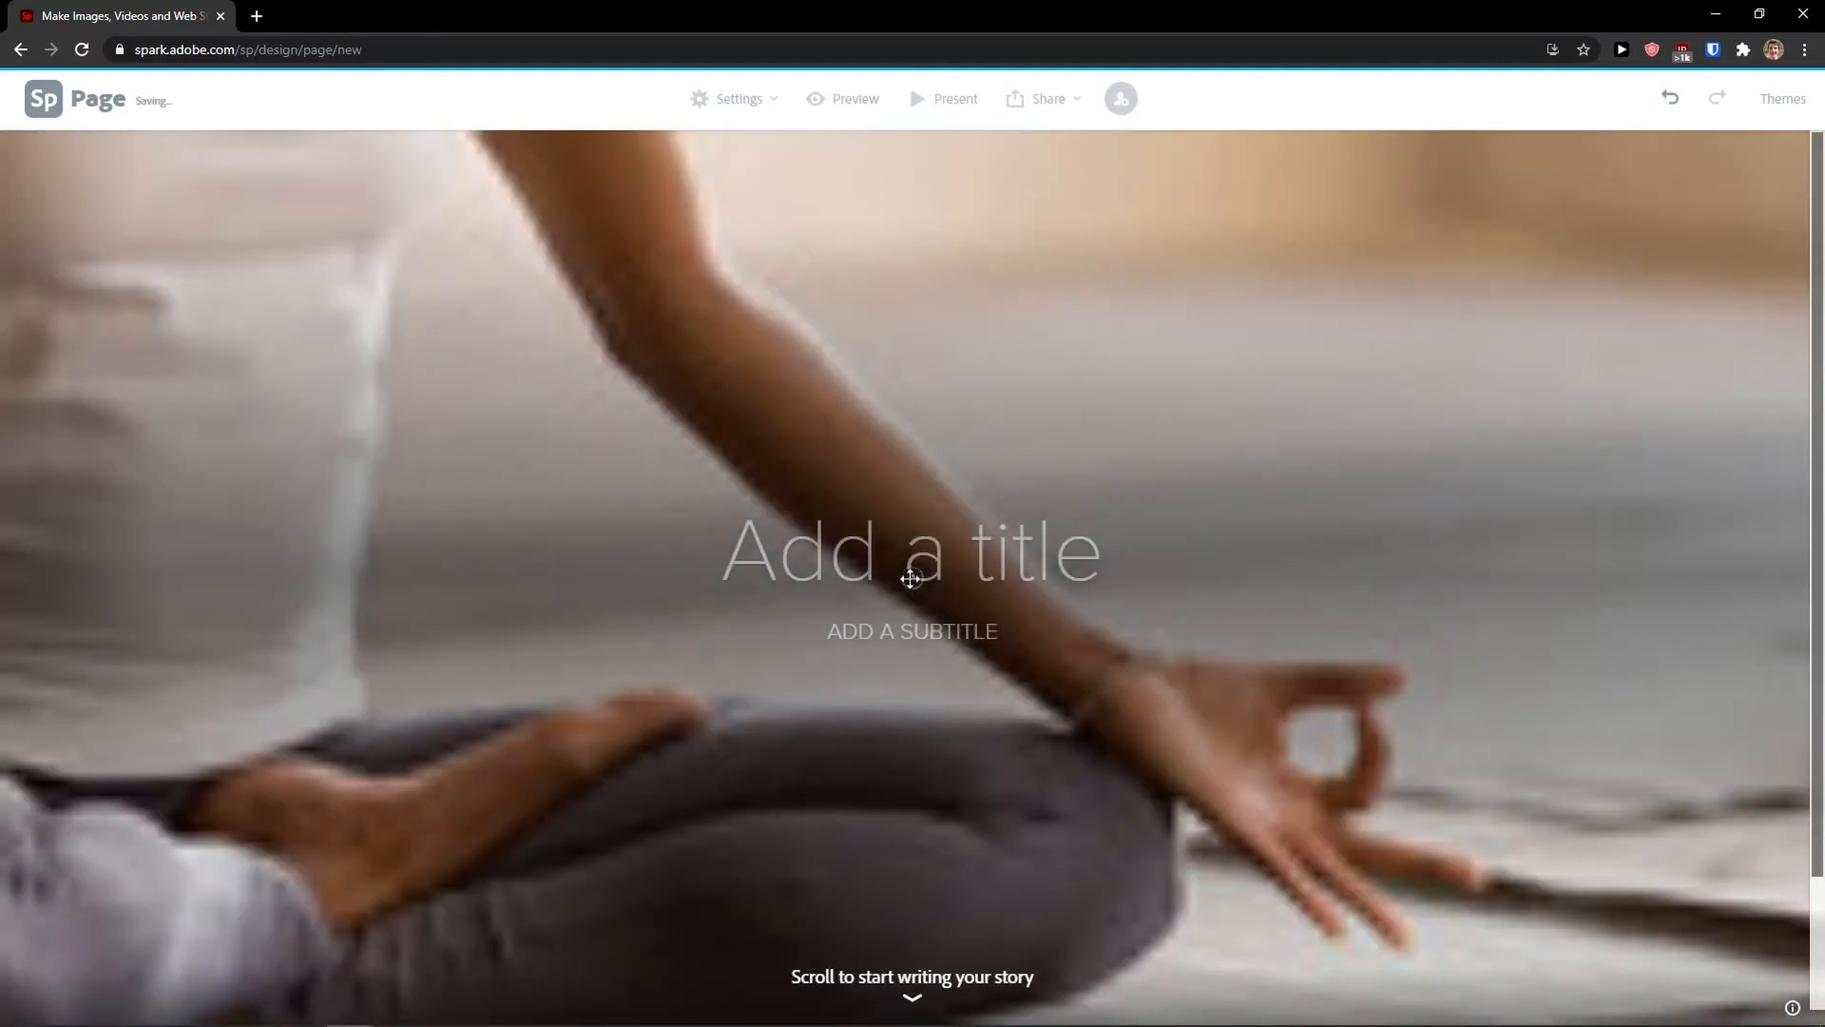
- Enter the page title THIS IS MY YOGA SITE
{"action": "left_click", "coordinate": [949, 564]}
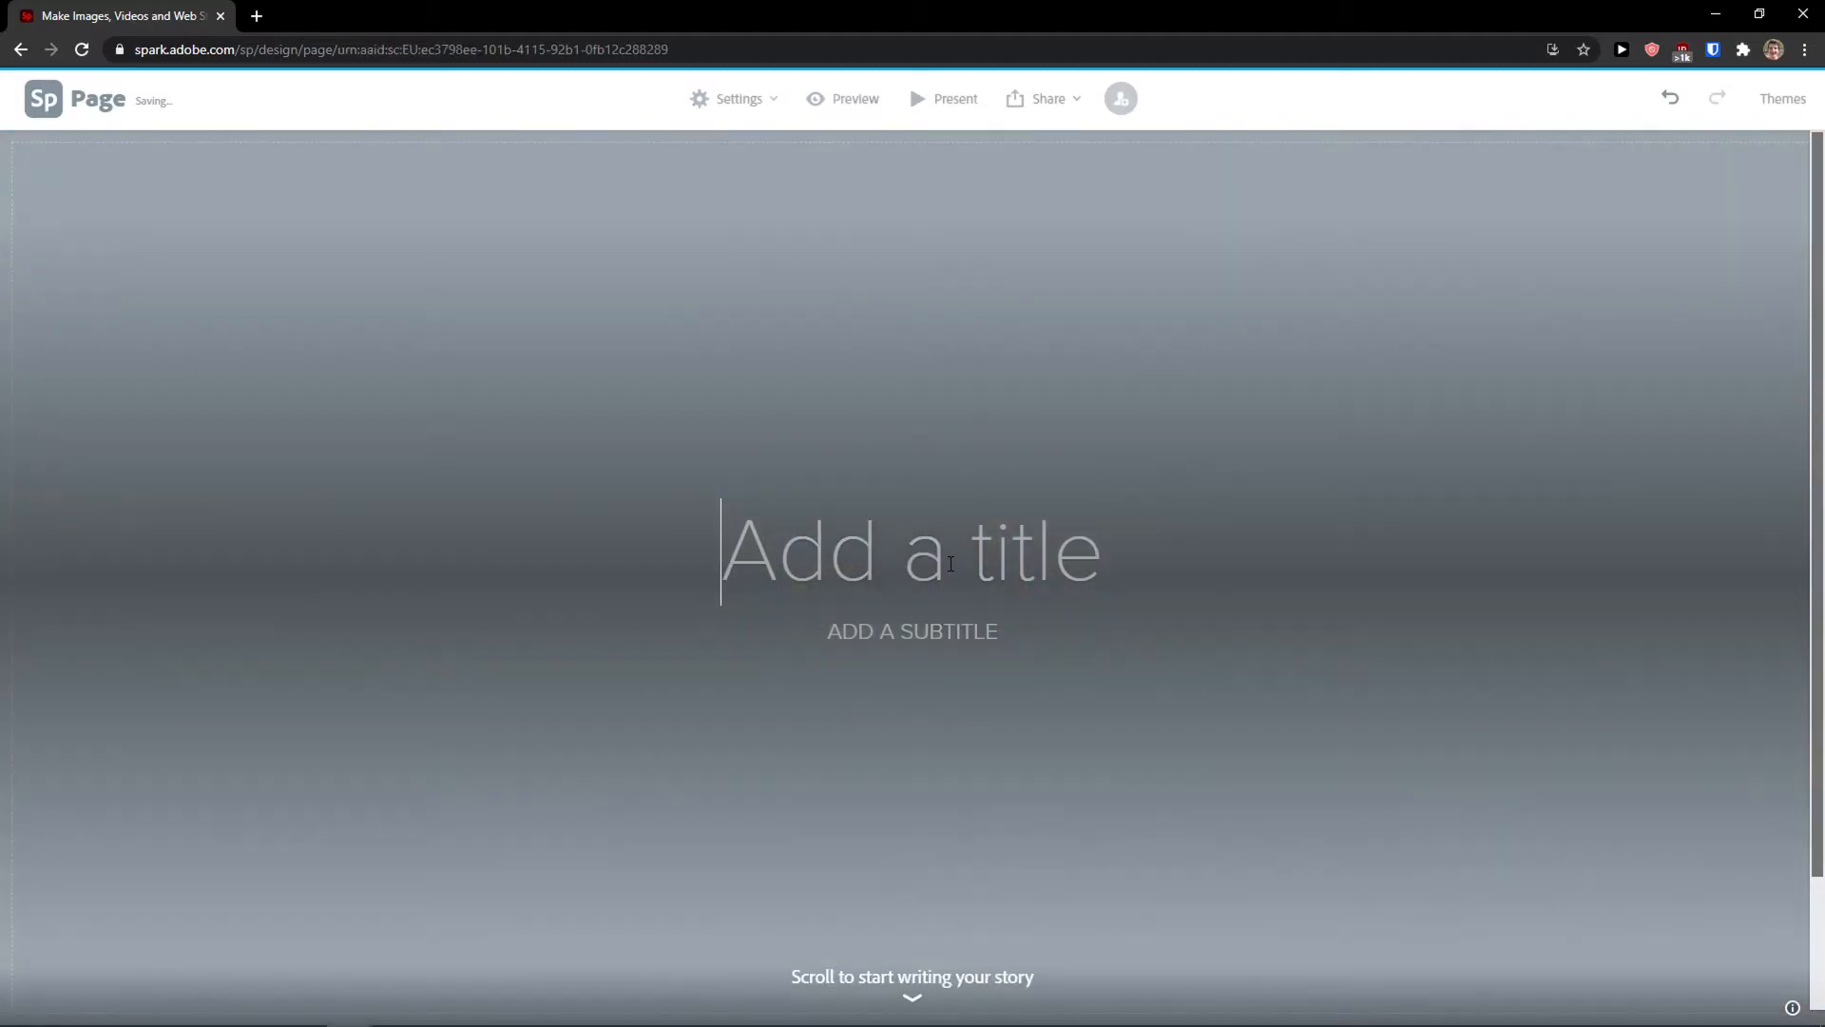
{"action": "type", "text": "THIS IS MY YOGA SITE"}
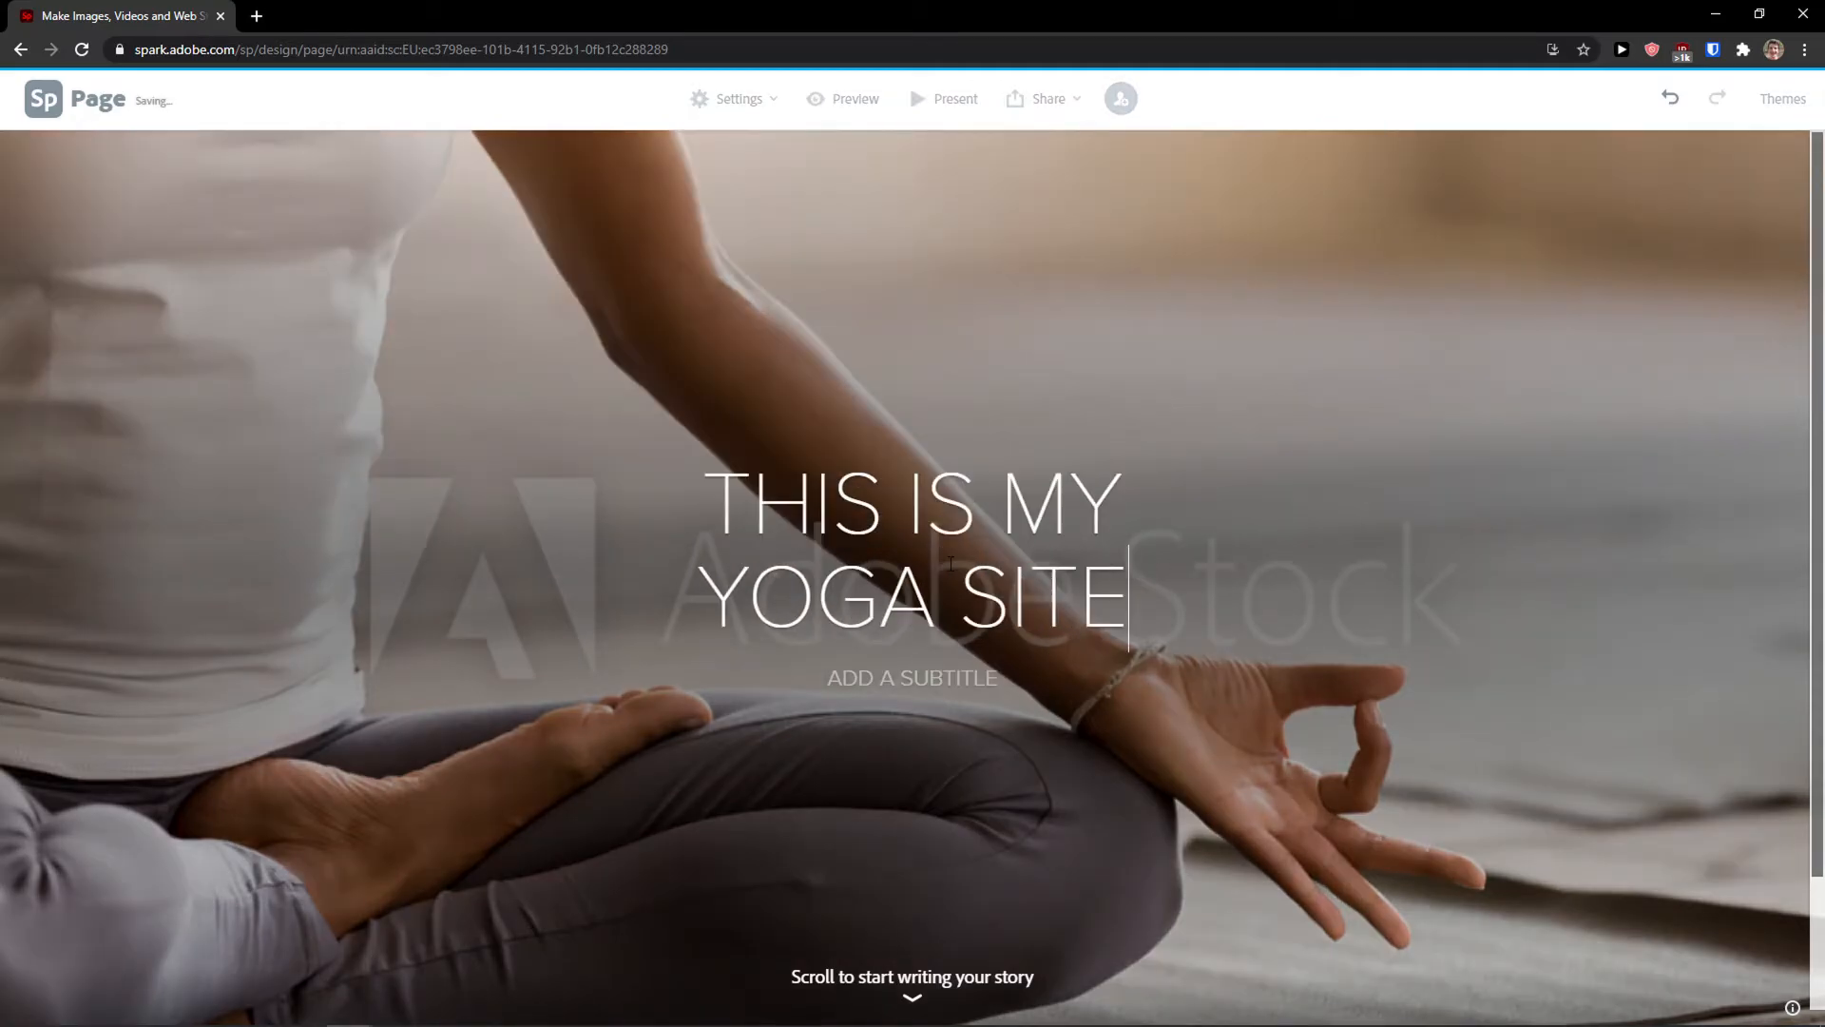
{"action": "left_click", "coordinate": [915, 690]}
- Add a split layout below the title section and fill its image half with the photo of yoga on the lakeside dock
{"action": "scroll", "coordinate": [904, 685], "scroll_direction": "down", "scroll_amount": 2}
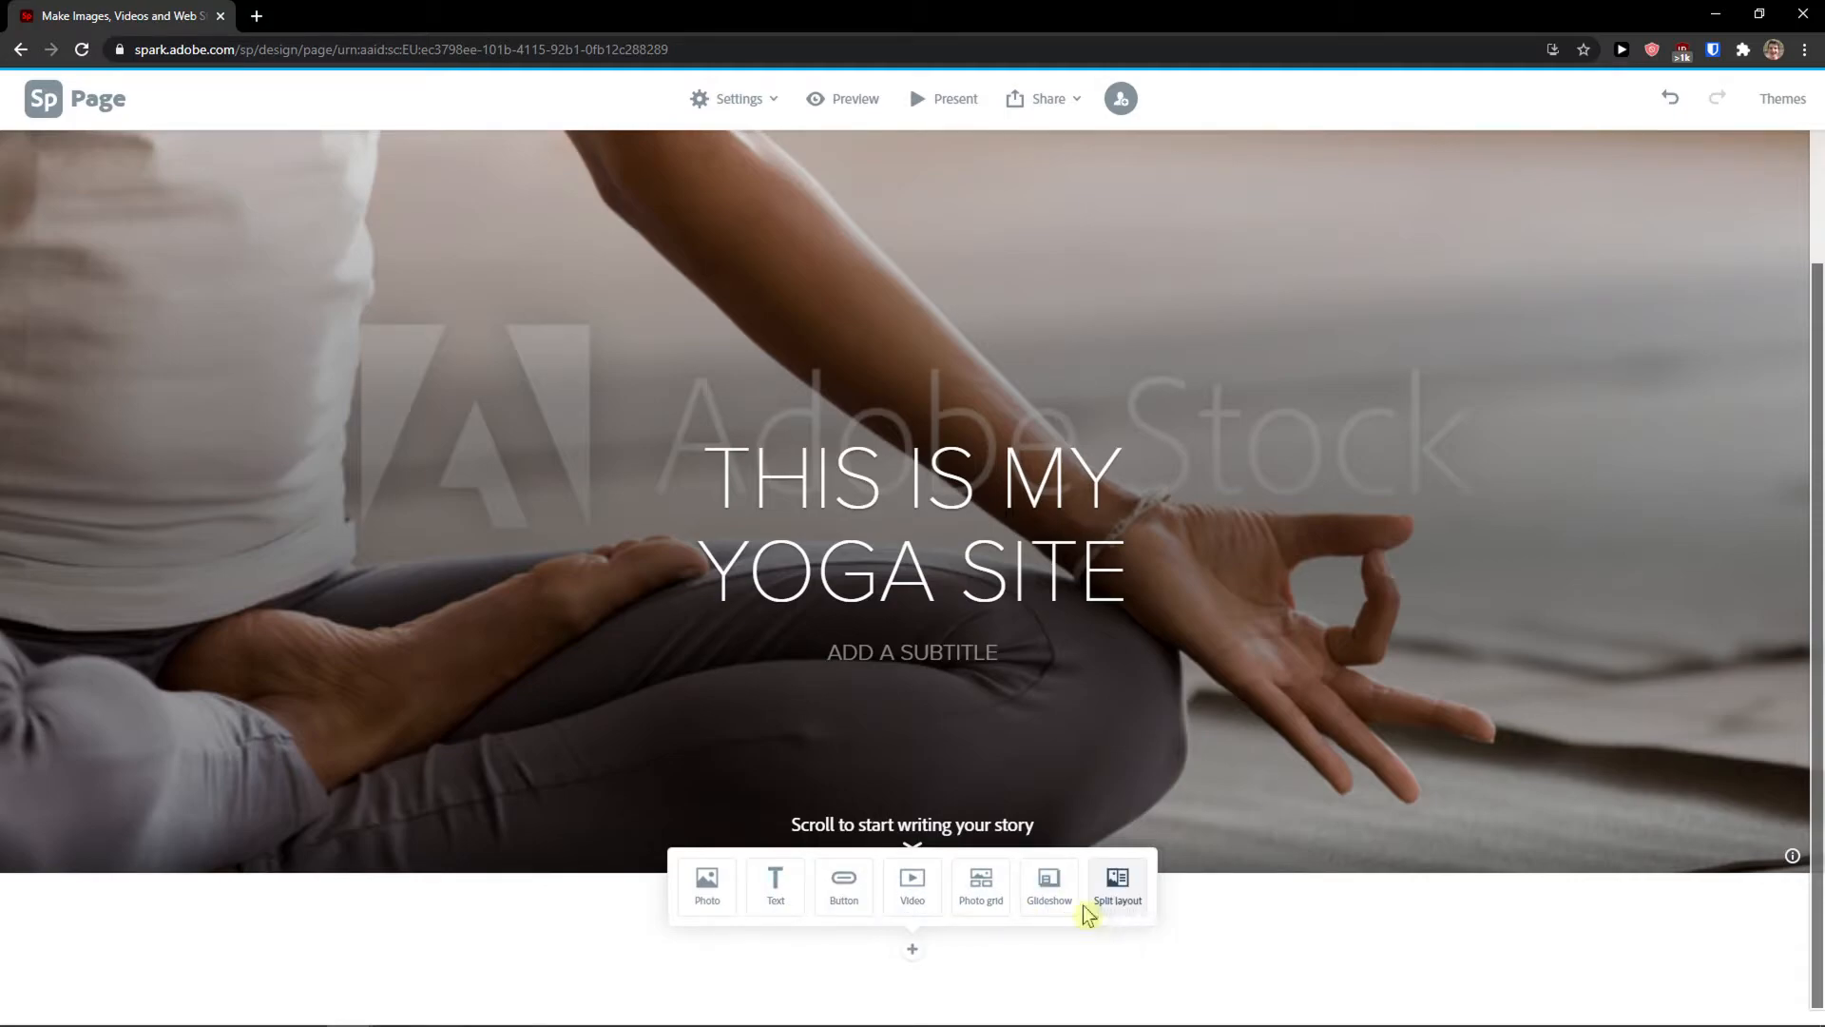
{"action": "left_click", "coordinate": [1132, 905]}
{"action": "scroll", "coordinate": [1131, 874], "scroll_direction": "up", "scroll_amount": 5}
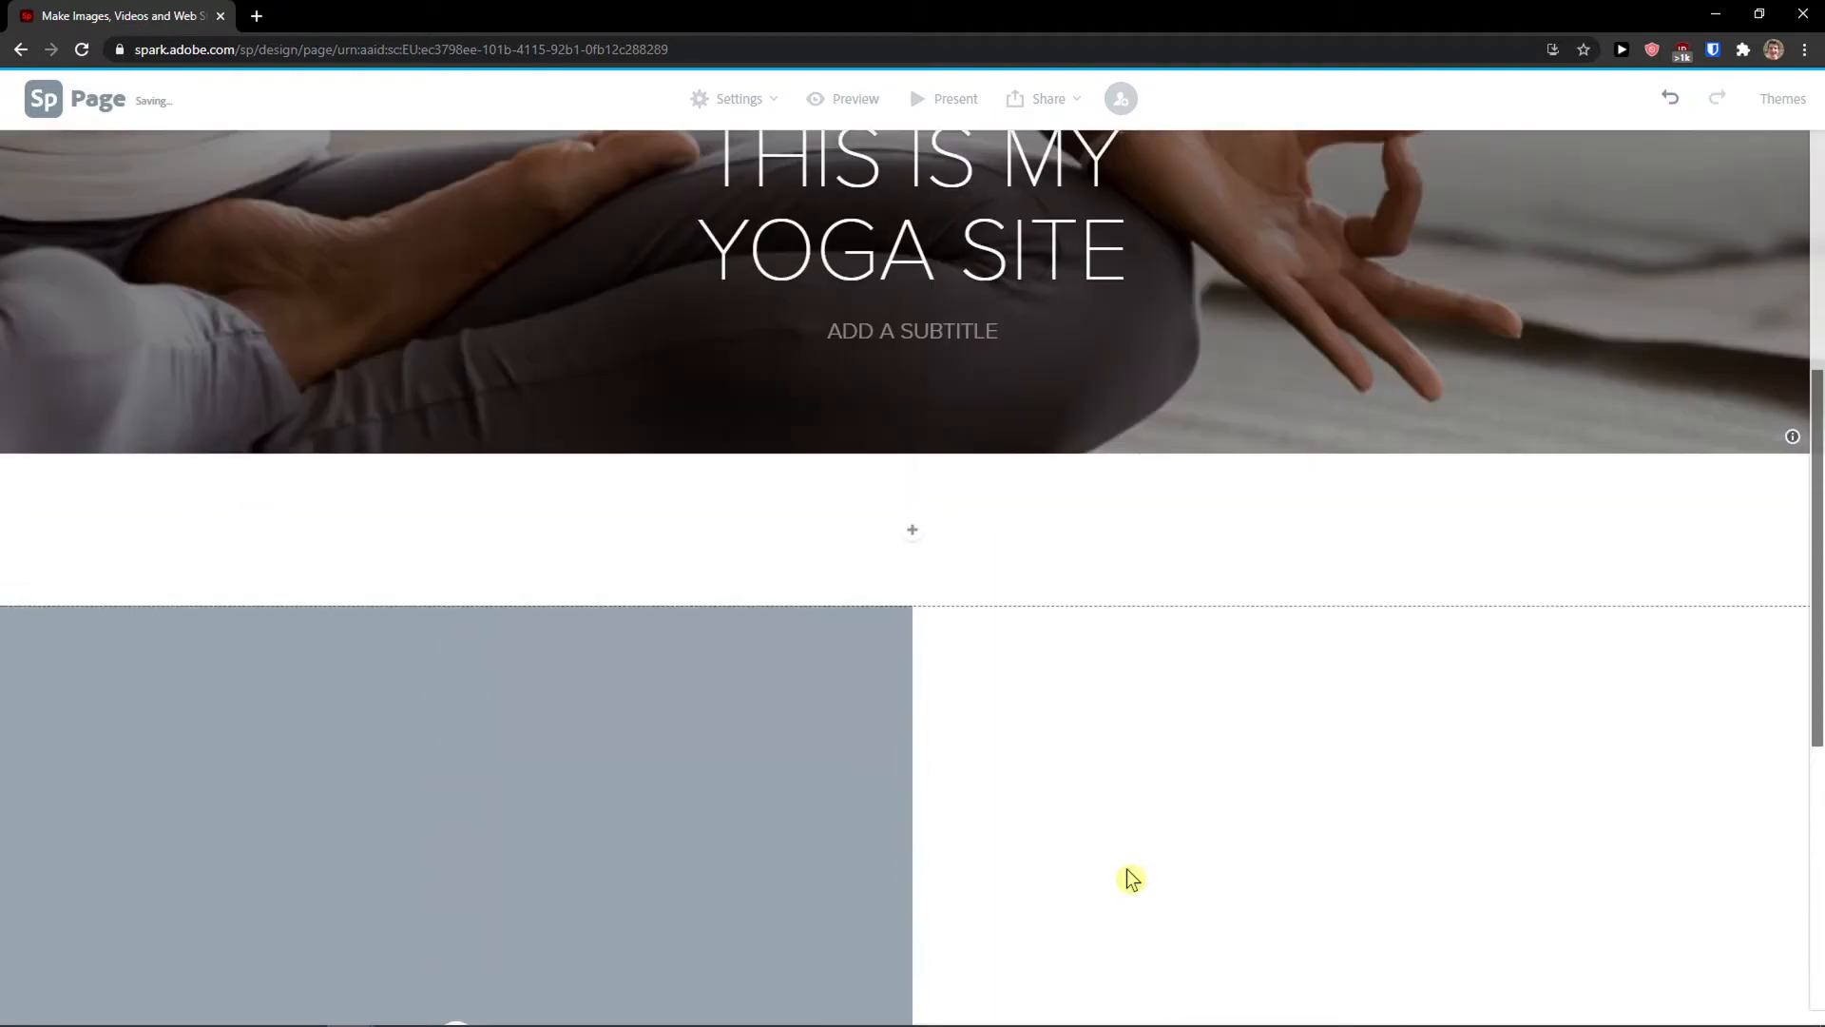
{"action": "scroll", "coordinate": [1117, 855], "scroll_direction": "down", "scroll_amount": 1}
{"action": "scroll", "coordinate": [1011, 709], "scroll_direction": "down", "scroll_amount": 3}
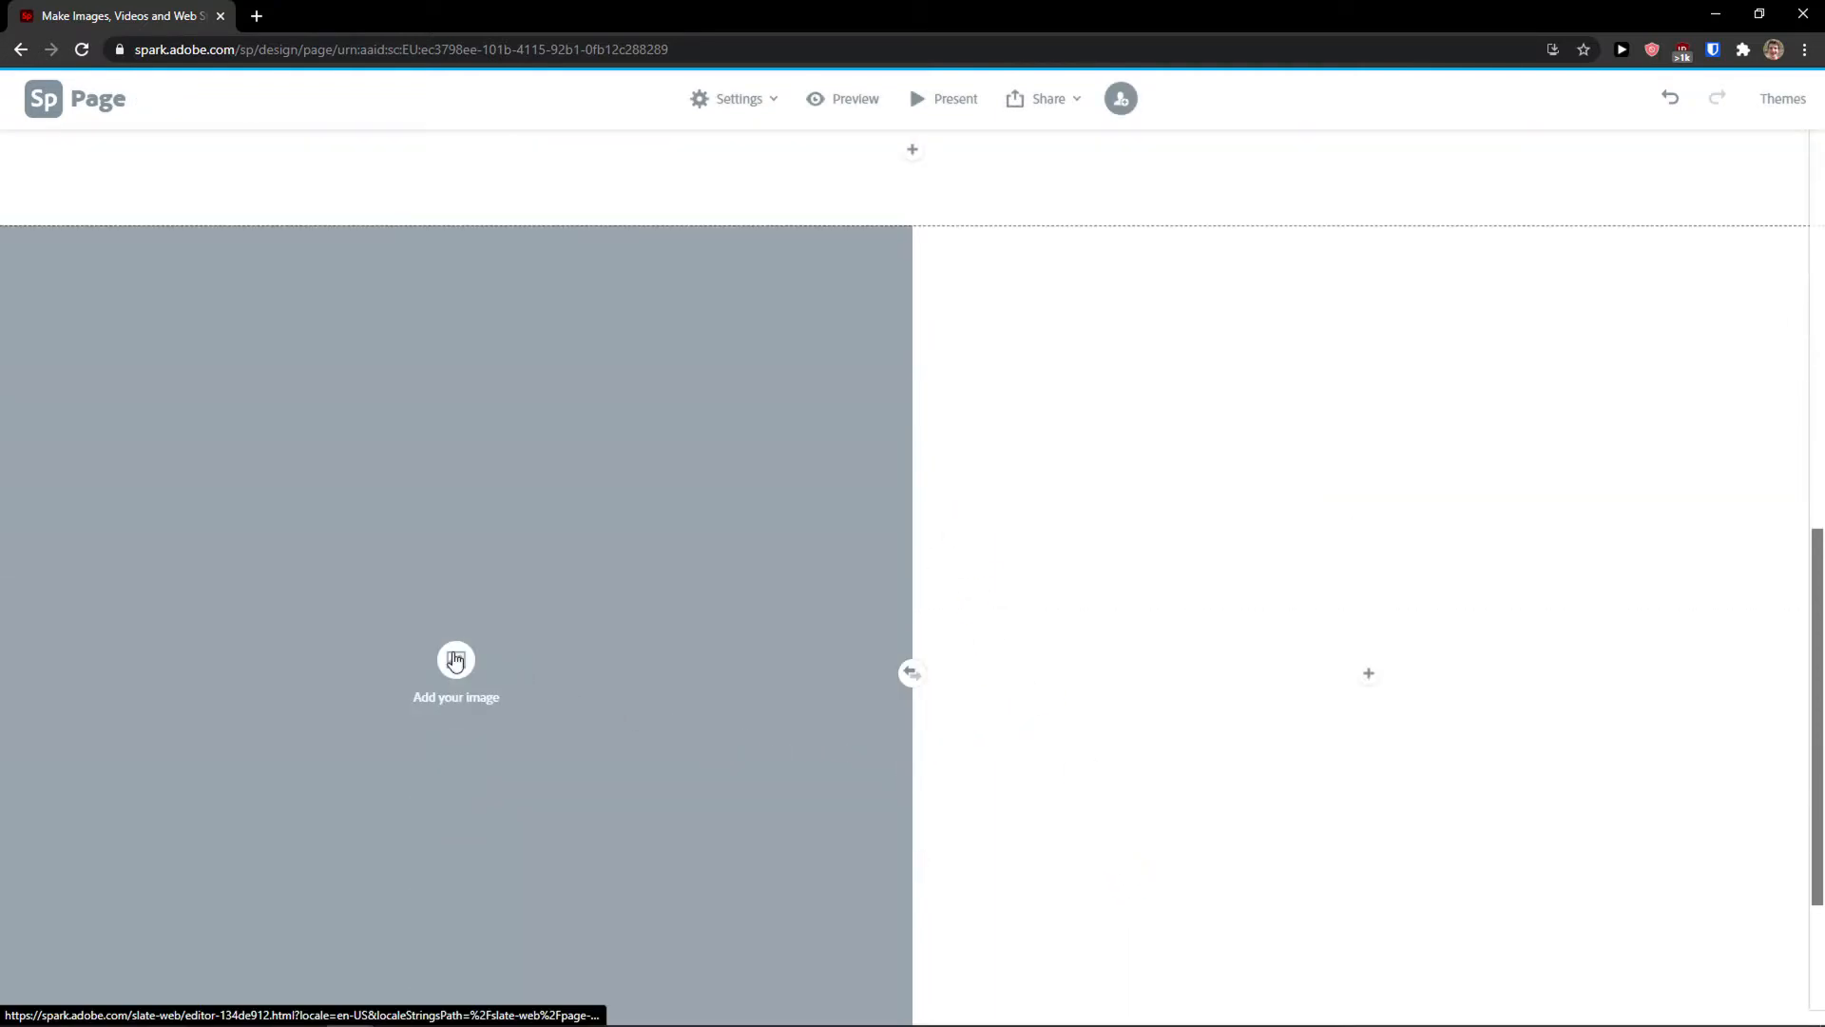
{"action": "left_click", "coordinate": [457, 658]}
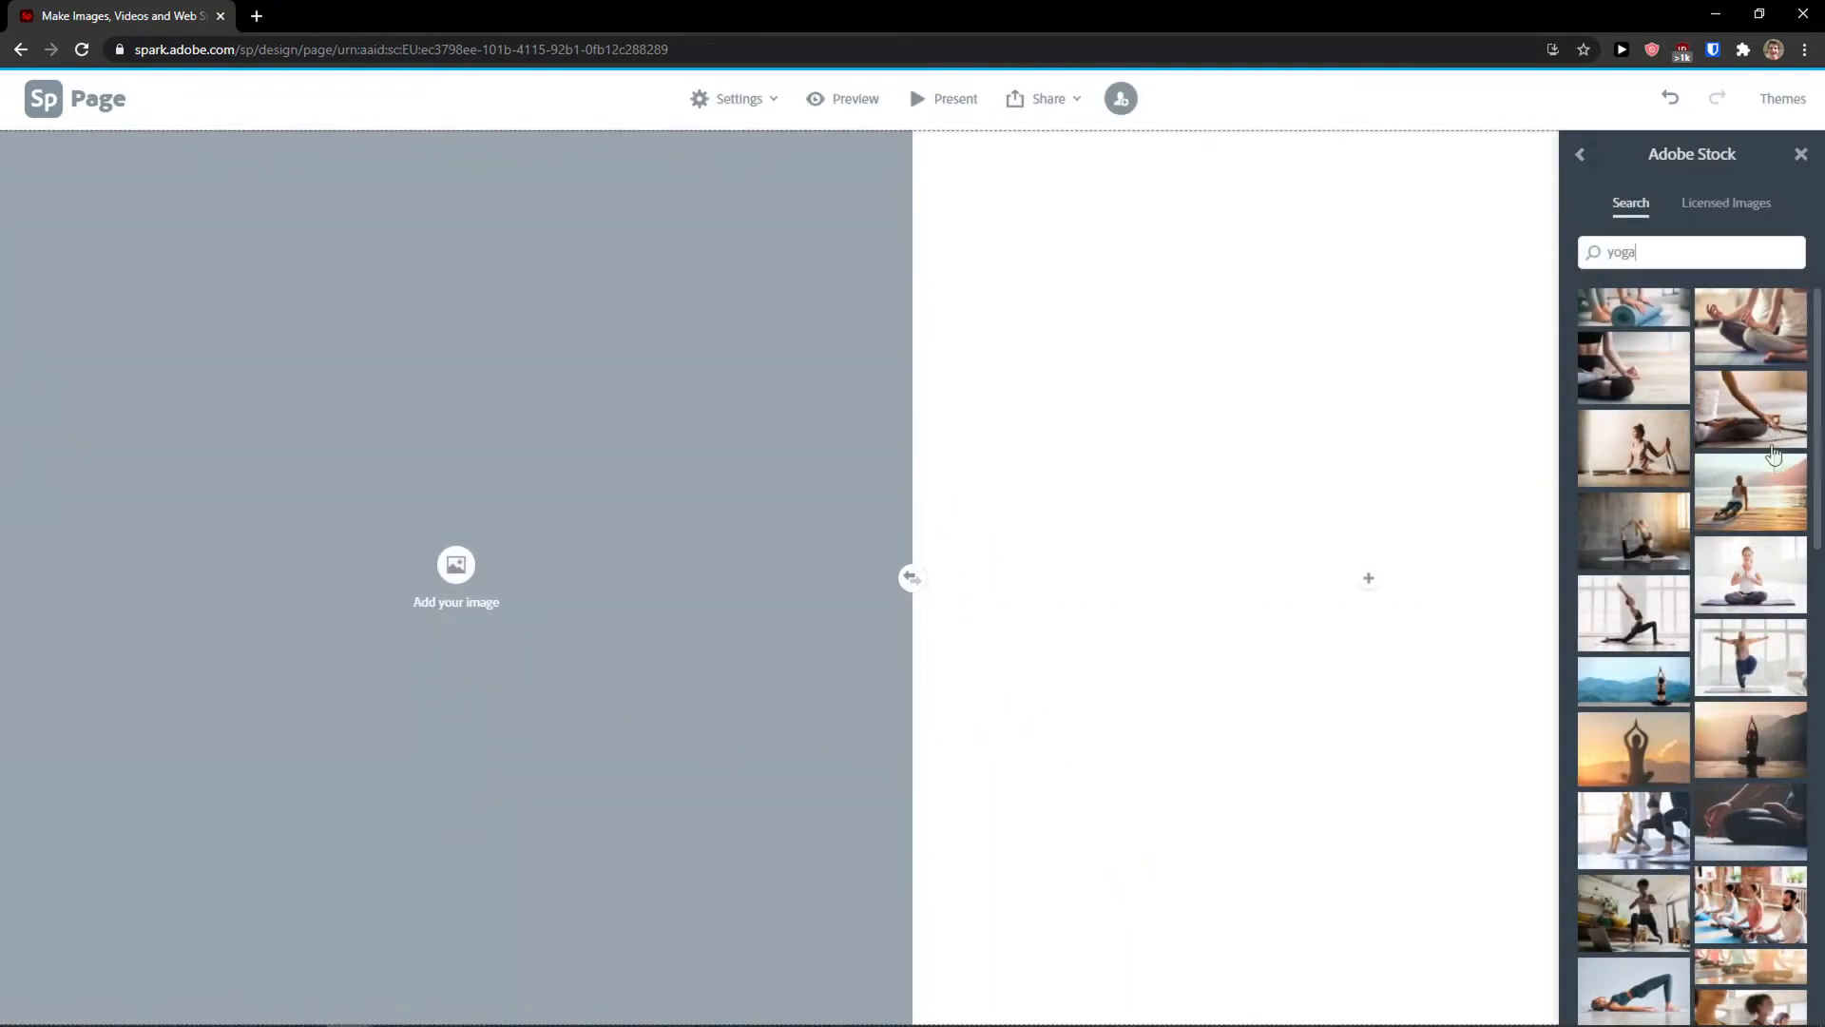
{"action": "left_click", "coordinate": [1775, 507]}
- Add a centered H1 heading reading THIS IS DESCRIPTION to the empty half of the split layout
{"action": "left_click", "coordinate": [1370, 579]}
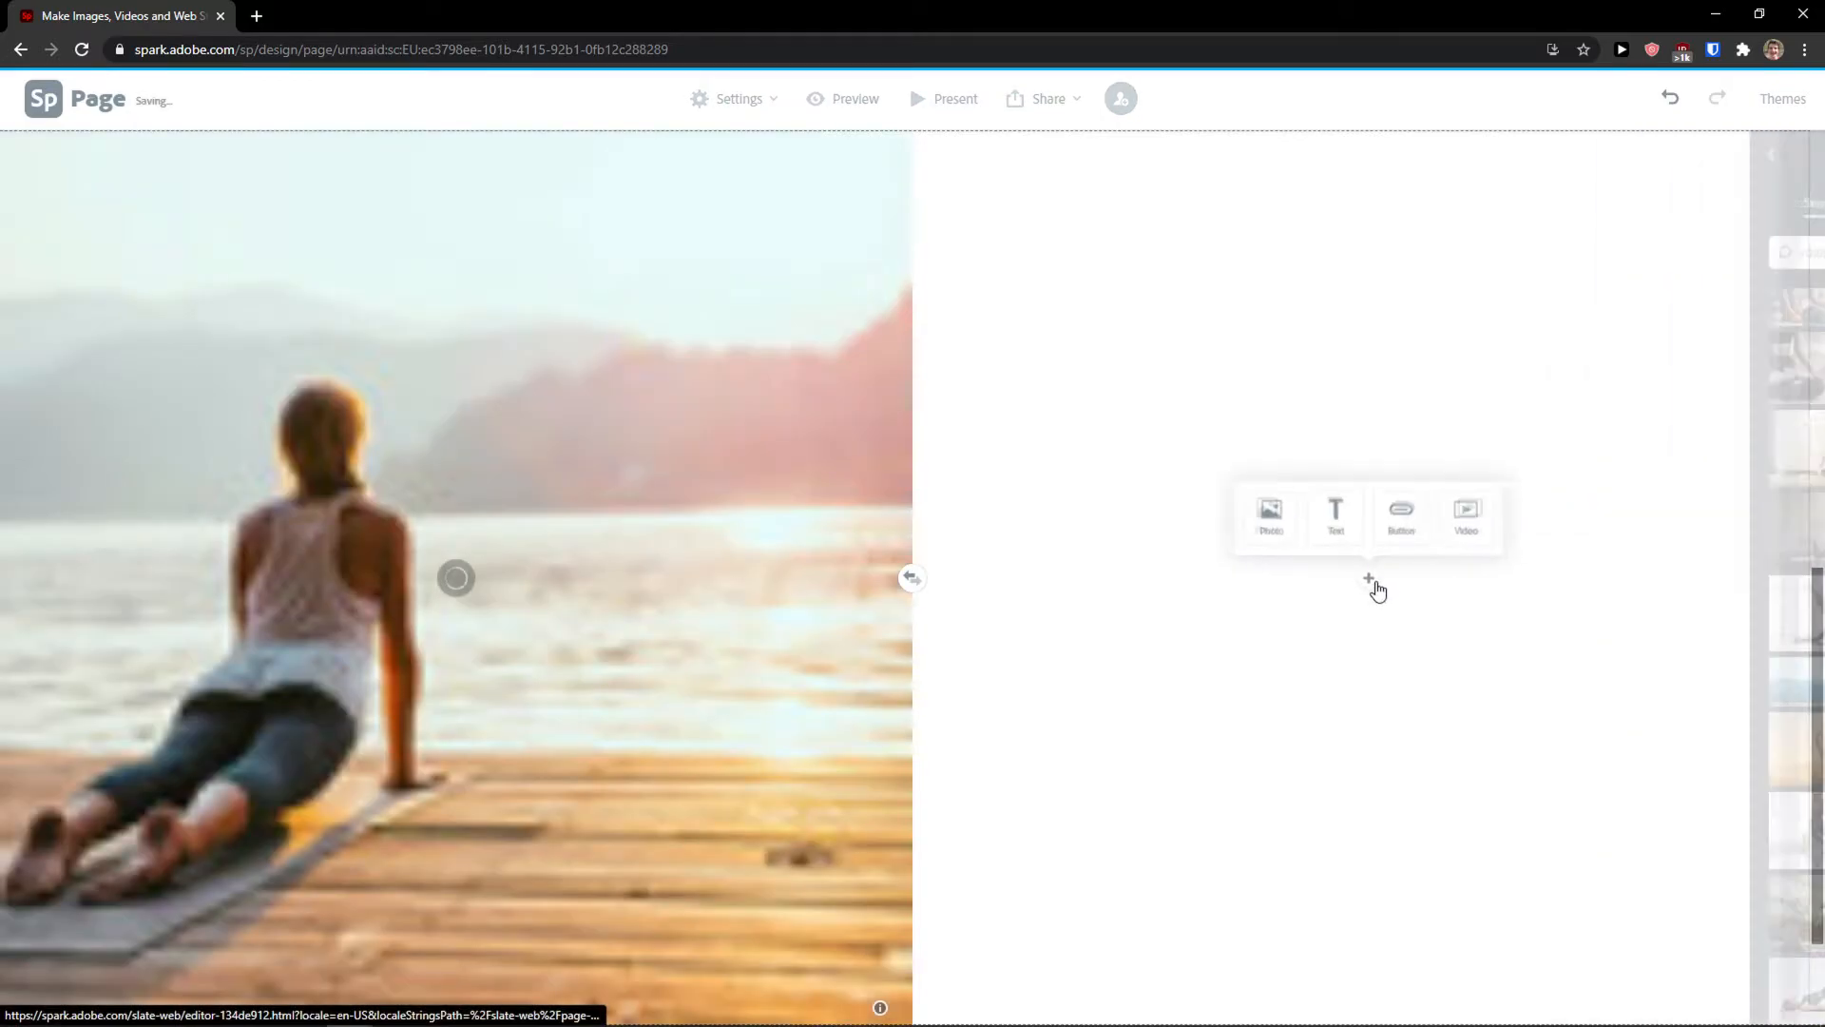
{"action": "left_click", "coordinate": [1344, 546]}
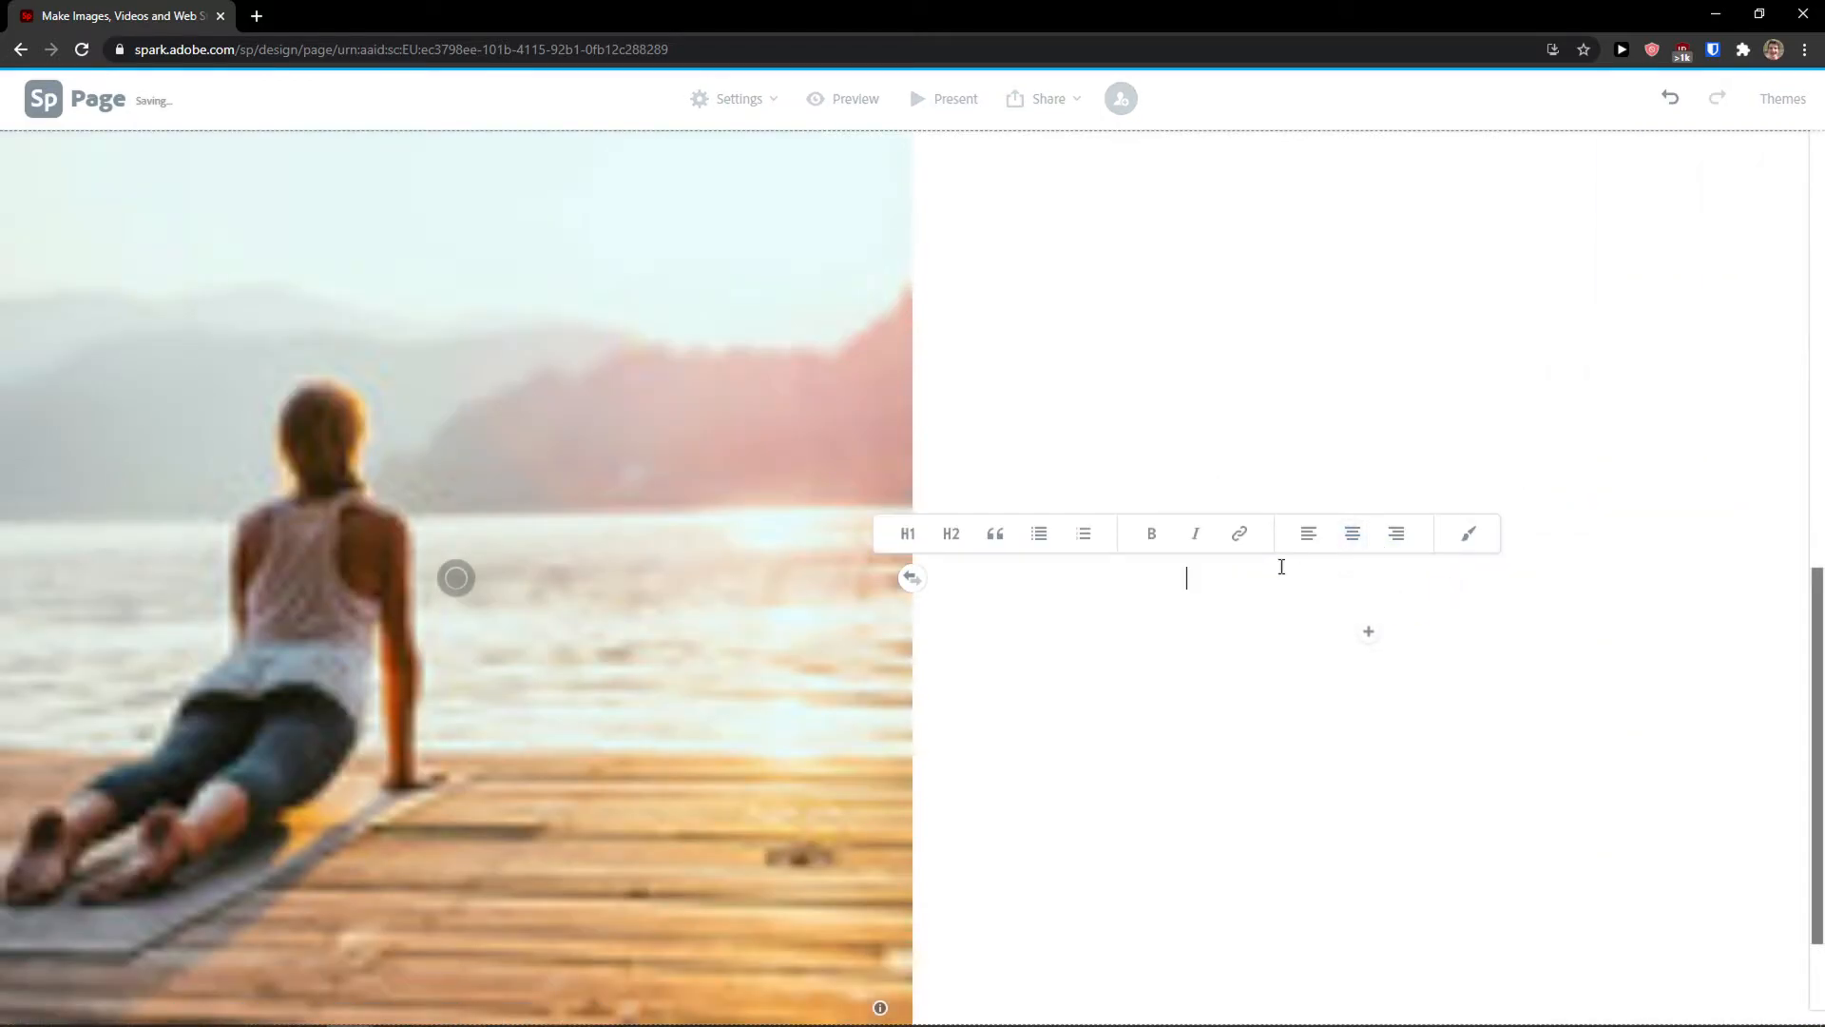
{"action": "left_click", "coordinate": [950, 534]}
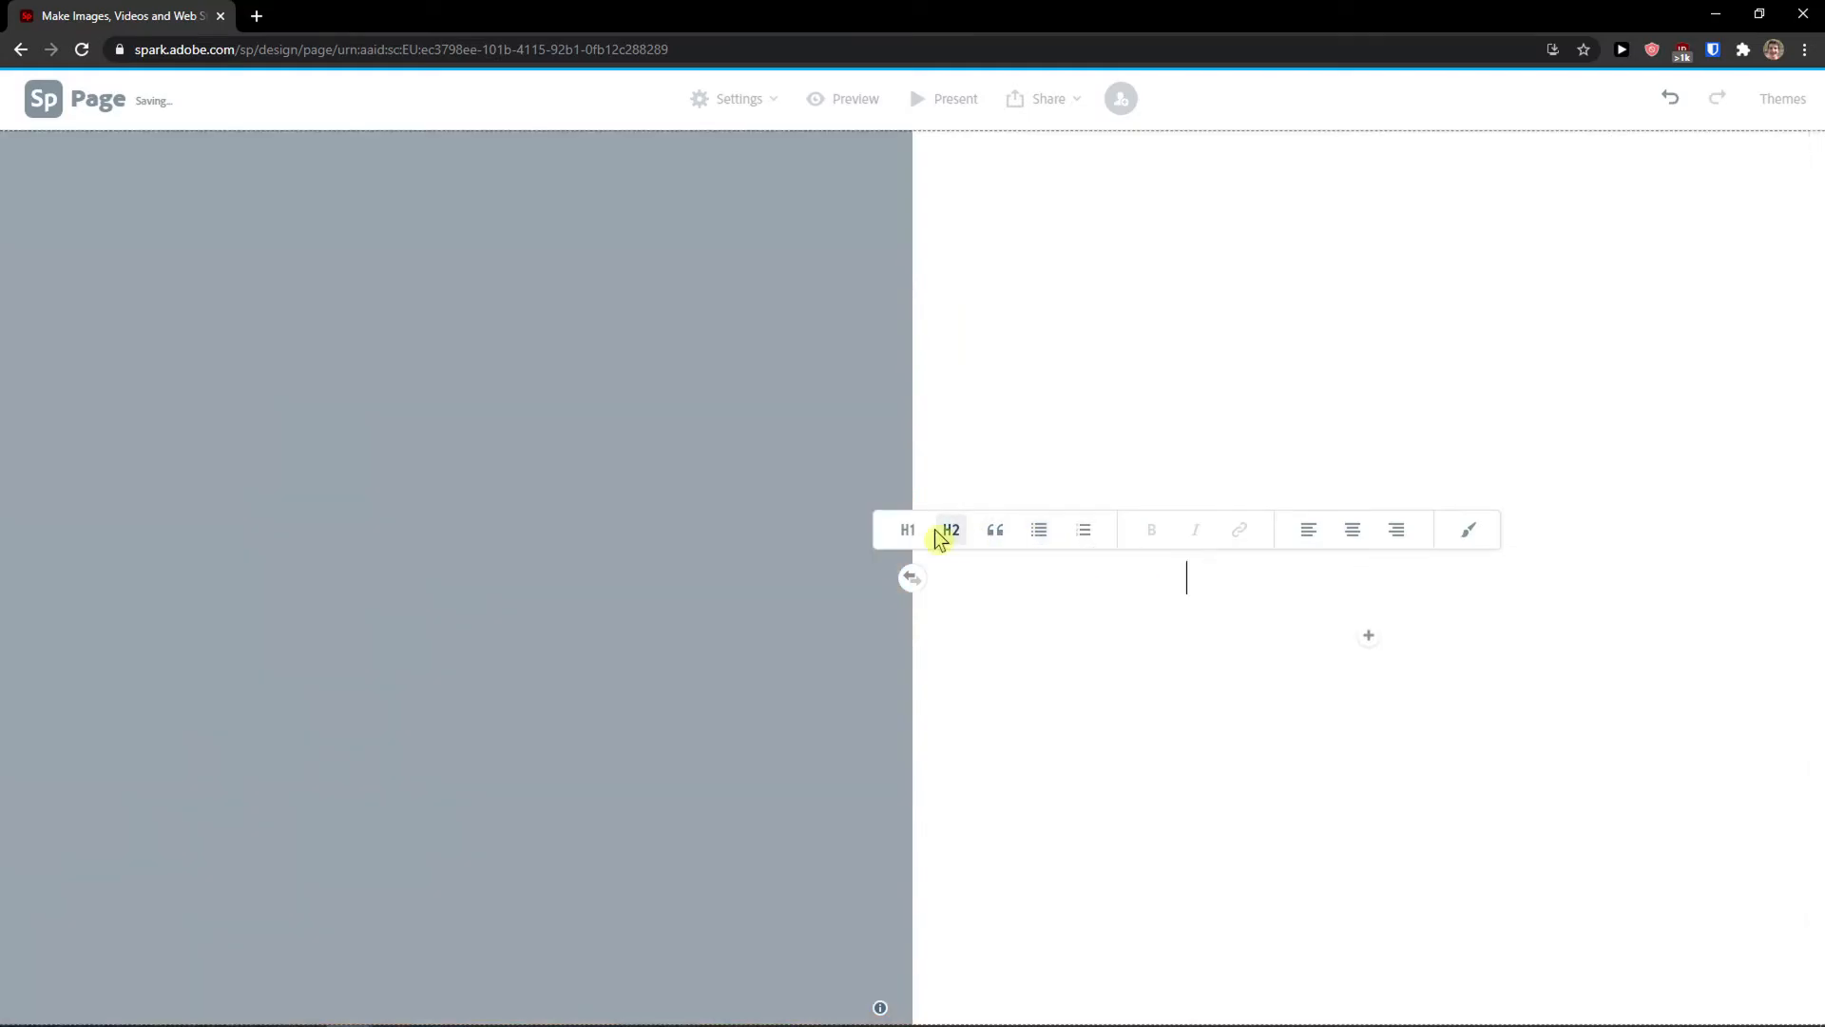
{"action": "left_click", "coordinate": [908, 529]}
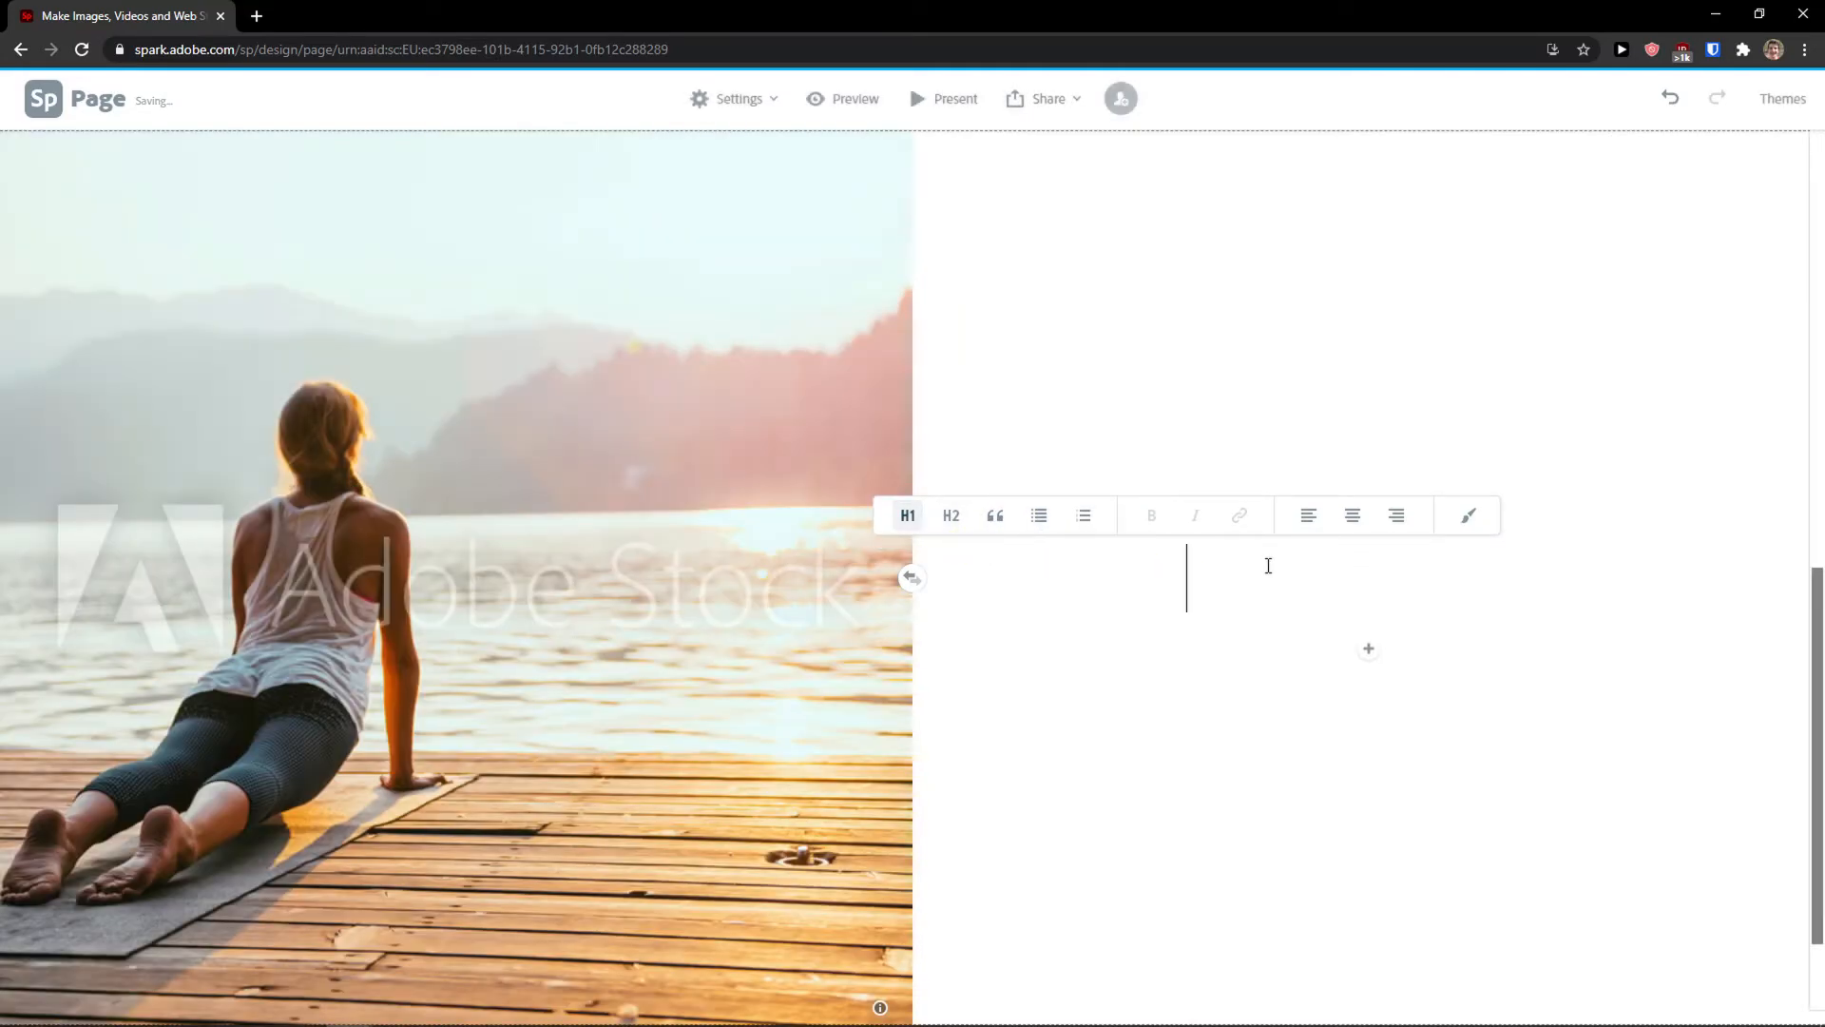
{"action": "type", "text": "THIS IS MY TE"}
{"action": "key", "text": "BackSpace"}
{"action": "key", "text": "BackSpace"}
{"action": "key", "text": "BackSpace"}
{"action": "key", "text": "BackSpace"}
{"action": "key", "text": "BackSpace"}
{"action": "key", "text": "BackSpace"}
{"action": "key", "text": "BackSpace"}
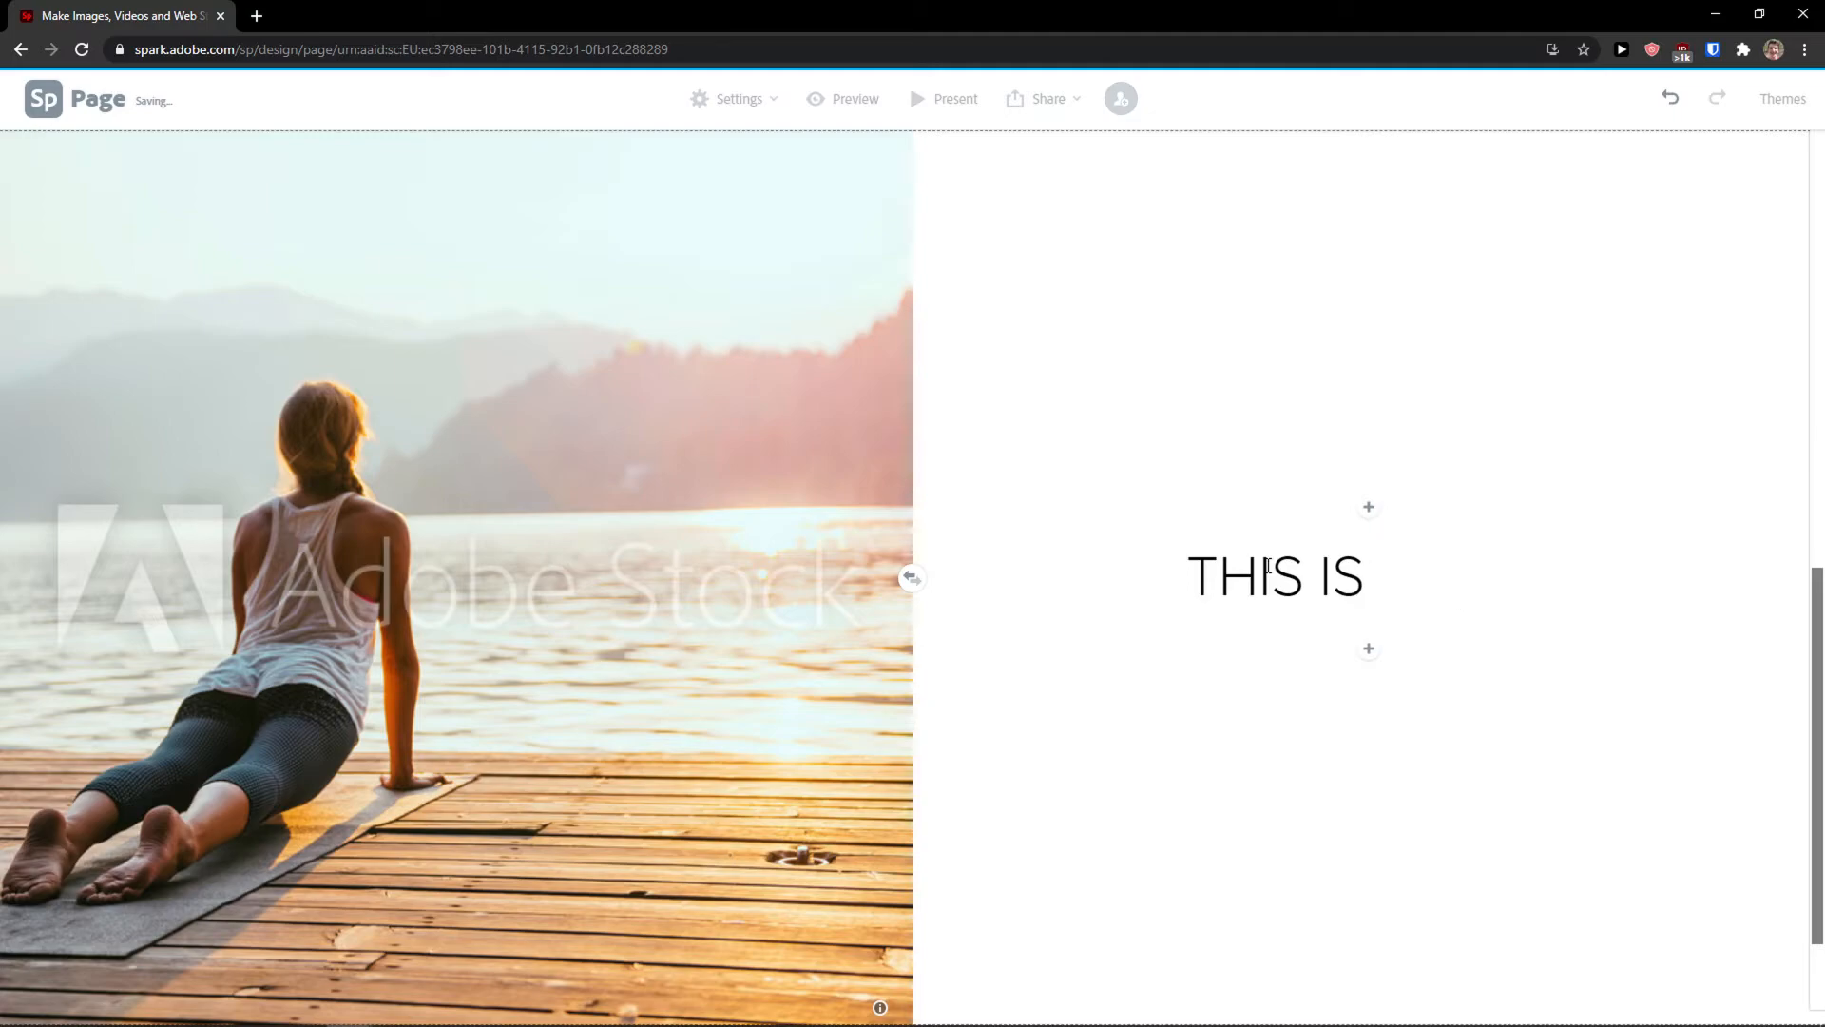
{"action": "type", "text": "S DESCRIPTION"}
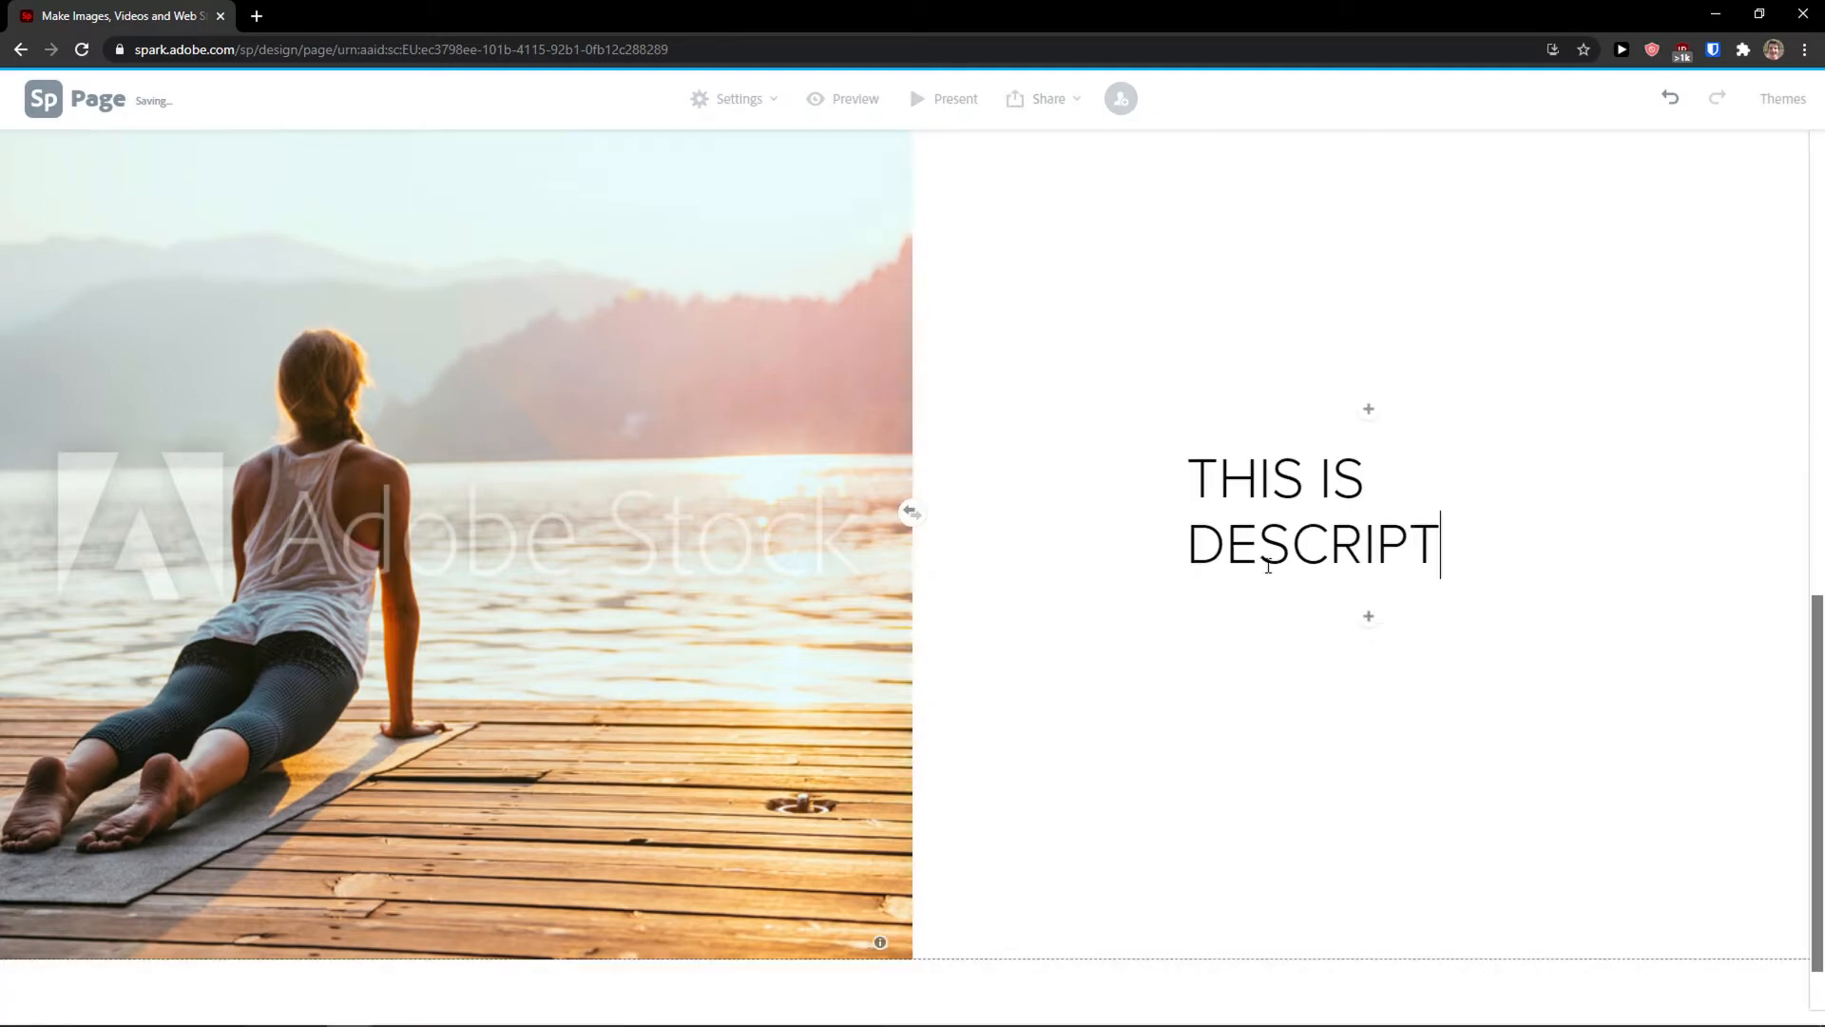
{"action": "left_click", "coordinate": [1293, 576]}
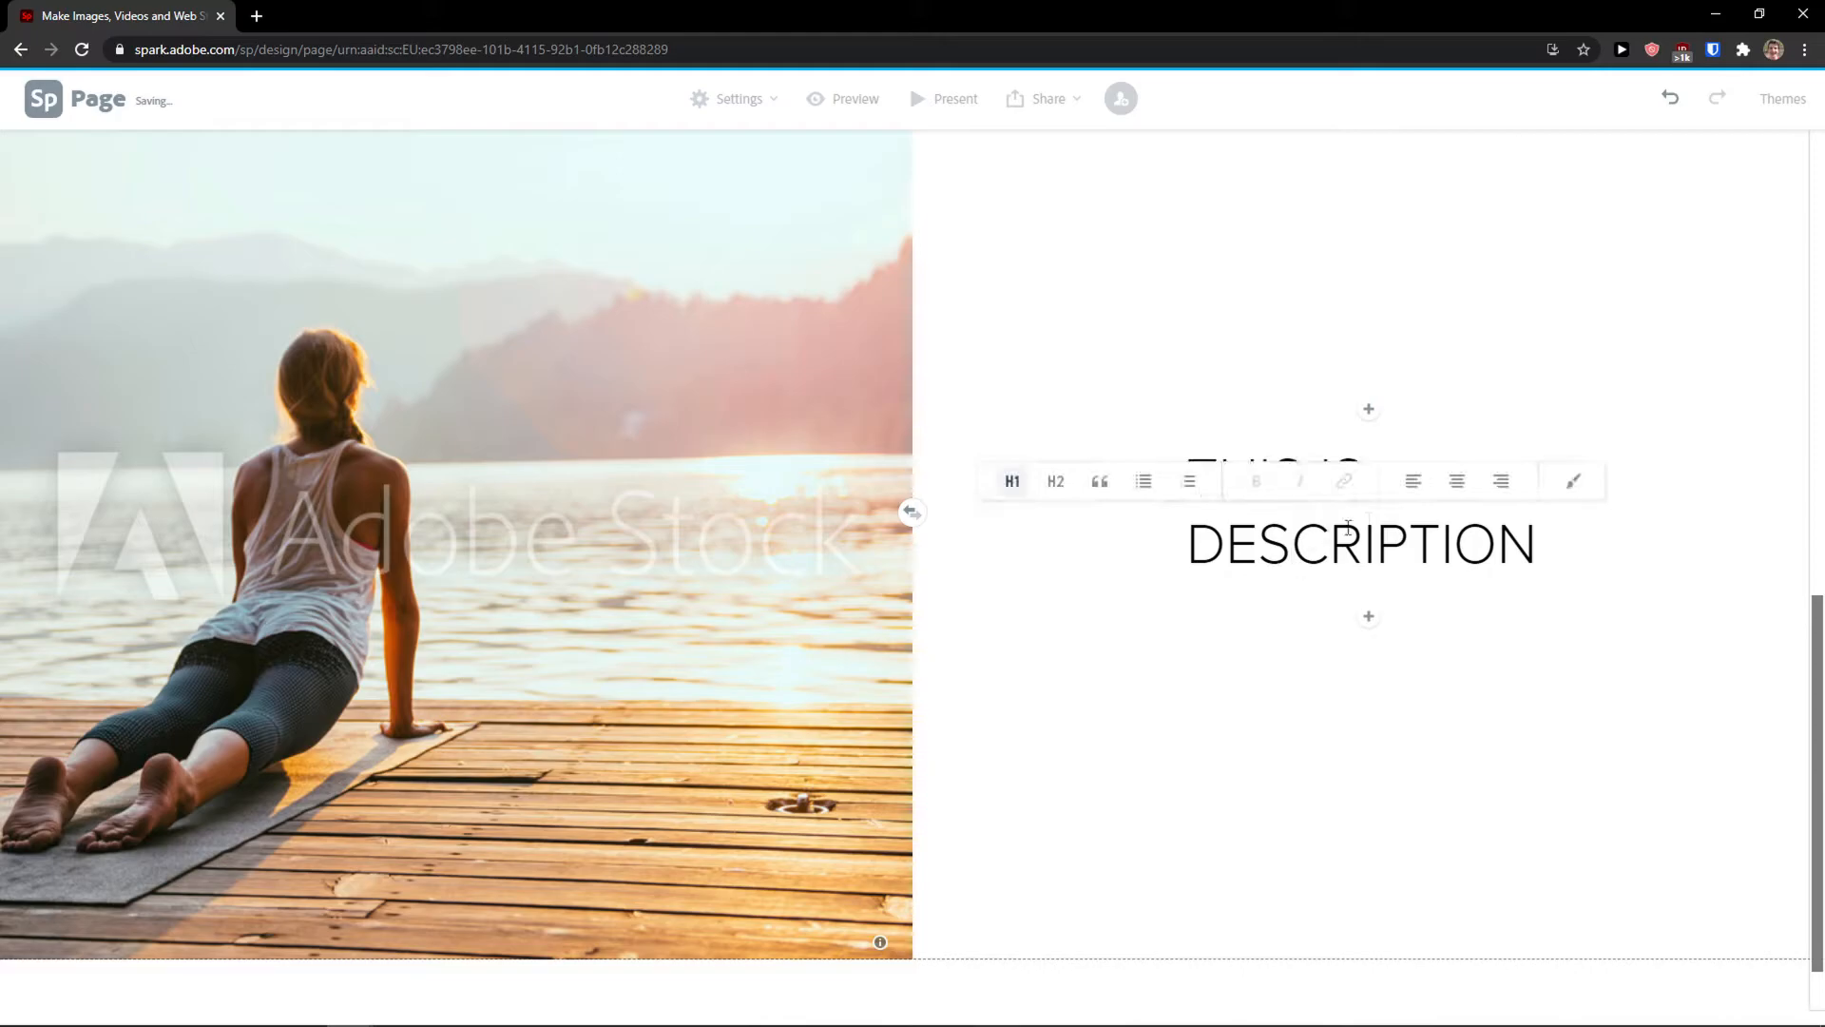
{"action": "left_click", "coordinate": [1463, 487]}
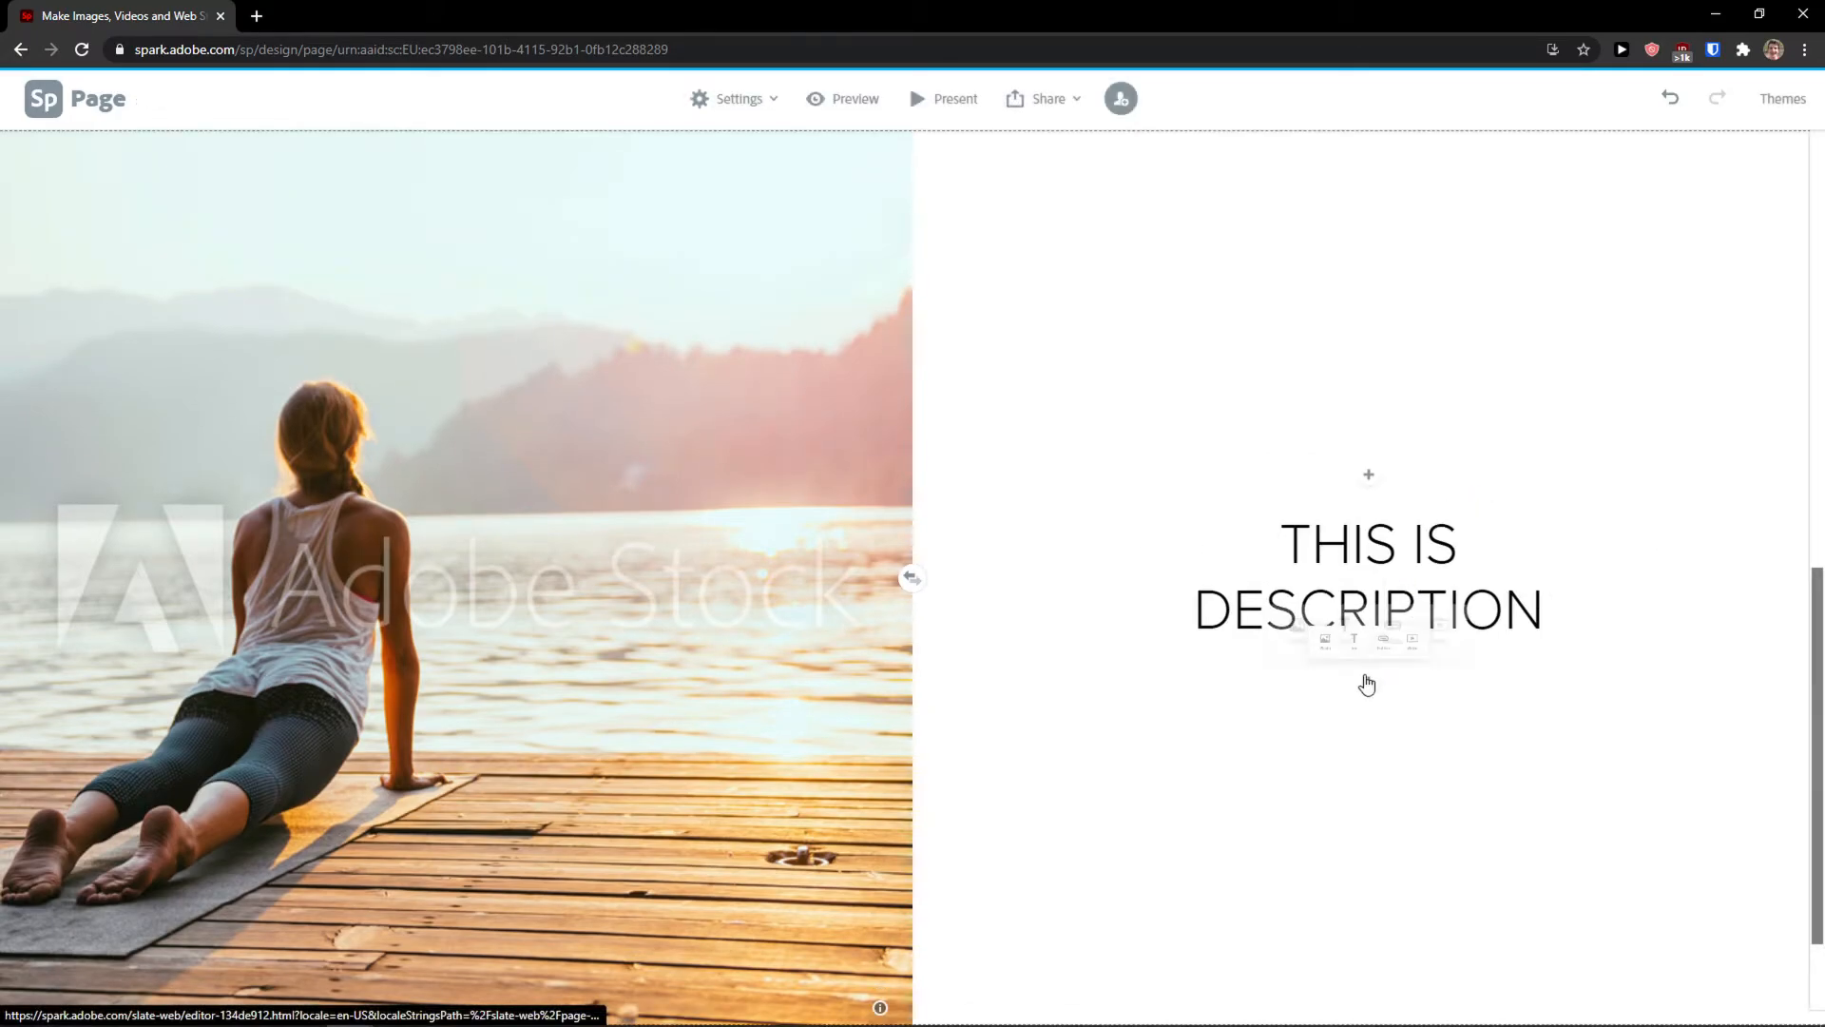
- Add a centered text block below the heading reading IN THIS PART I WILL EXPLAIN HOW TO DO GREAT YOGA
{"action": "left_click", "coordinate": [1369, 682]}
{"action": "left_click", "coordinate": [1345, 644]}
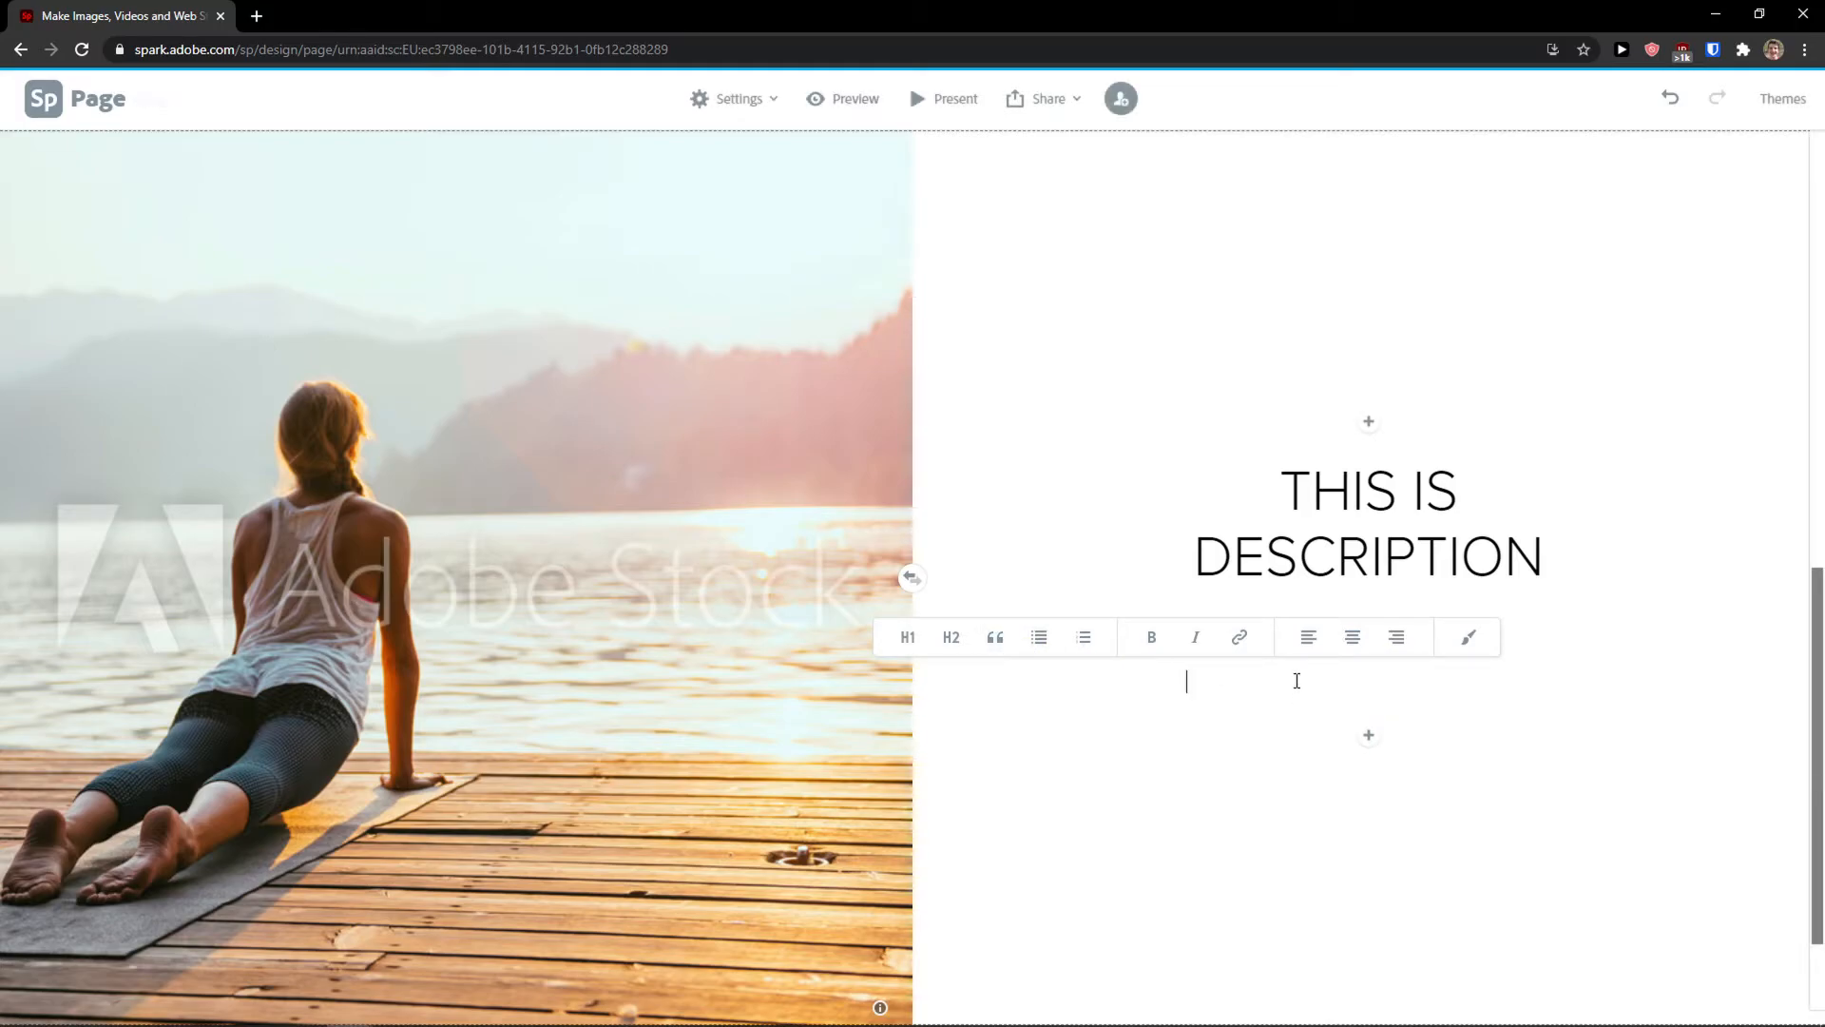
{"action": "type", "text": "IN THIS PART"}
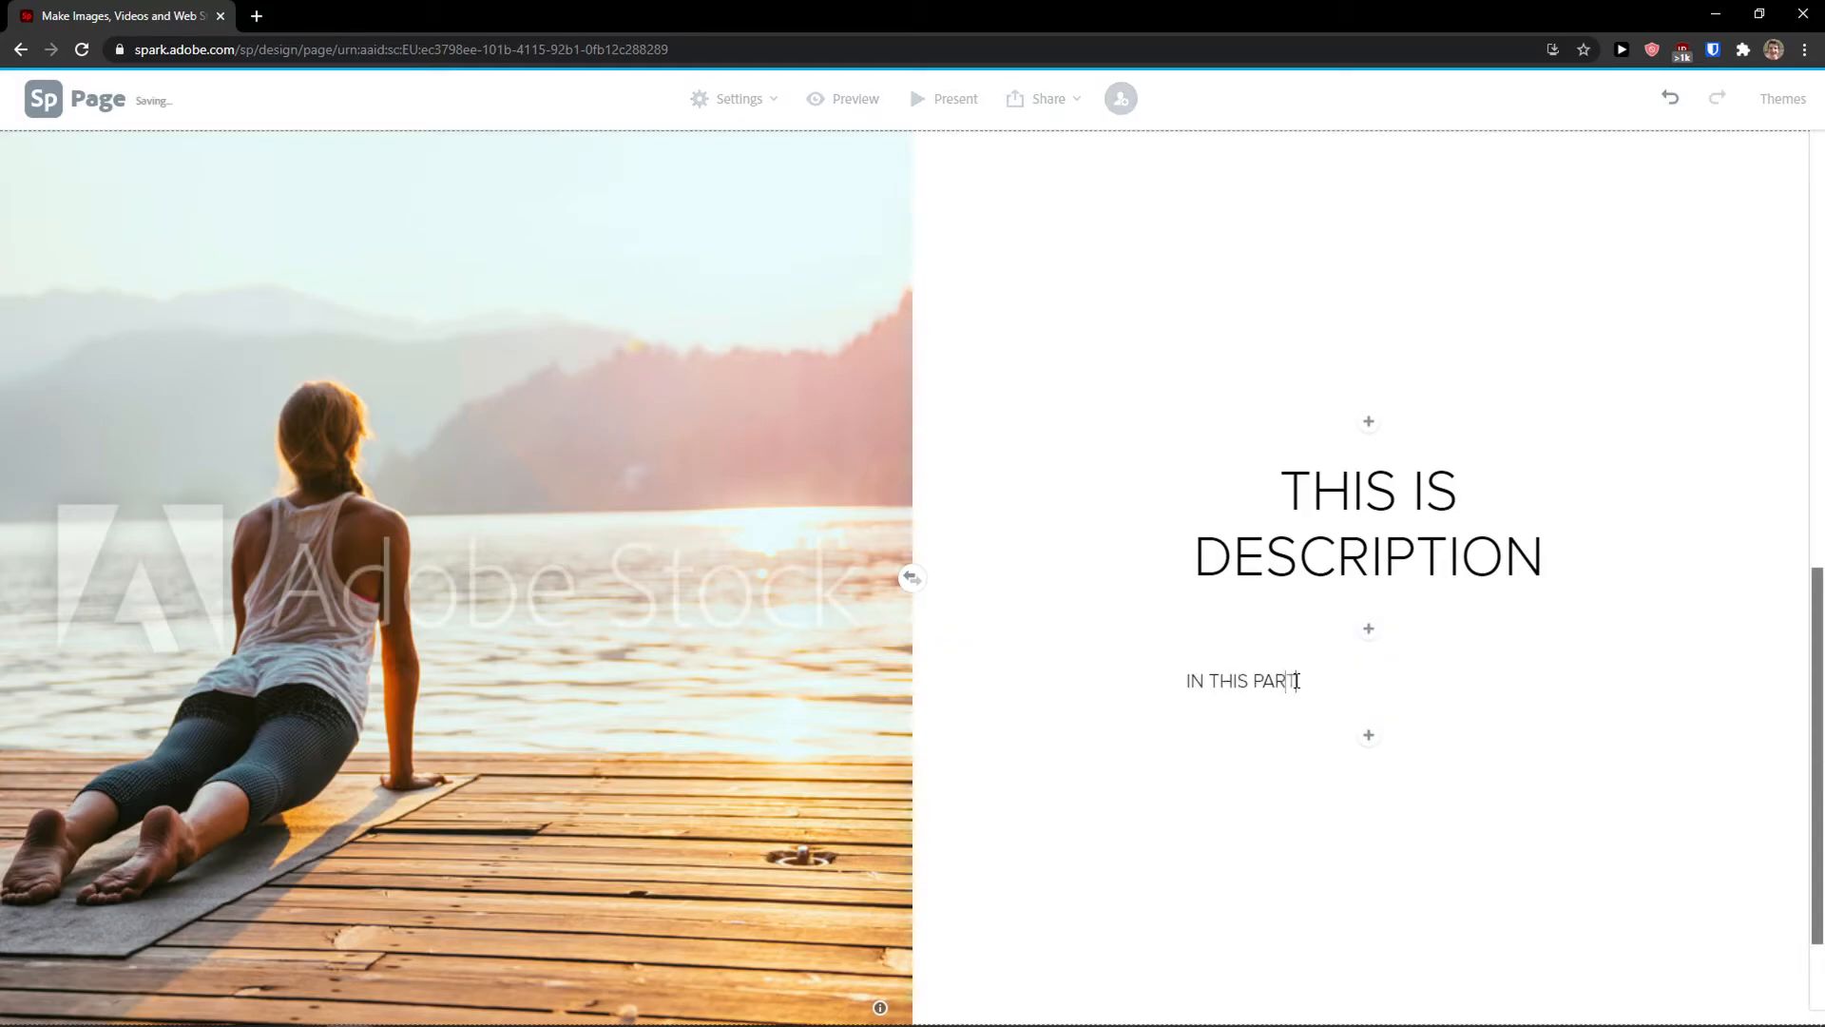
{"action": "type", "text": " I WILL EXPLAIN HOW"}
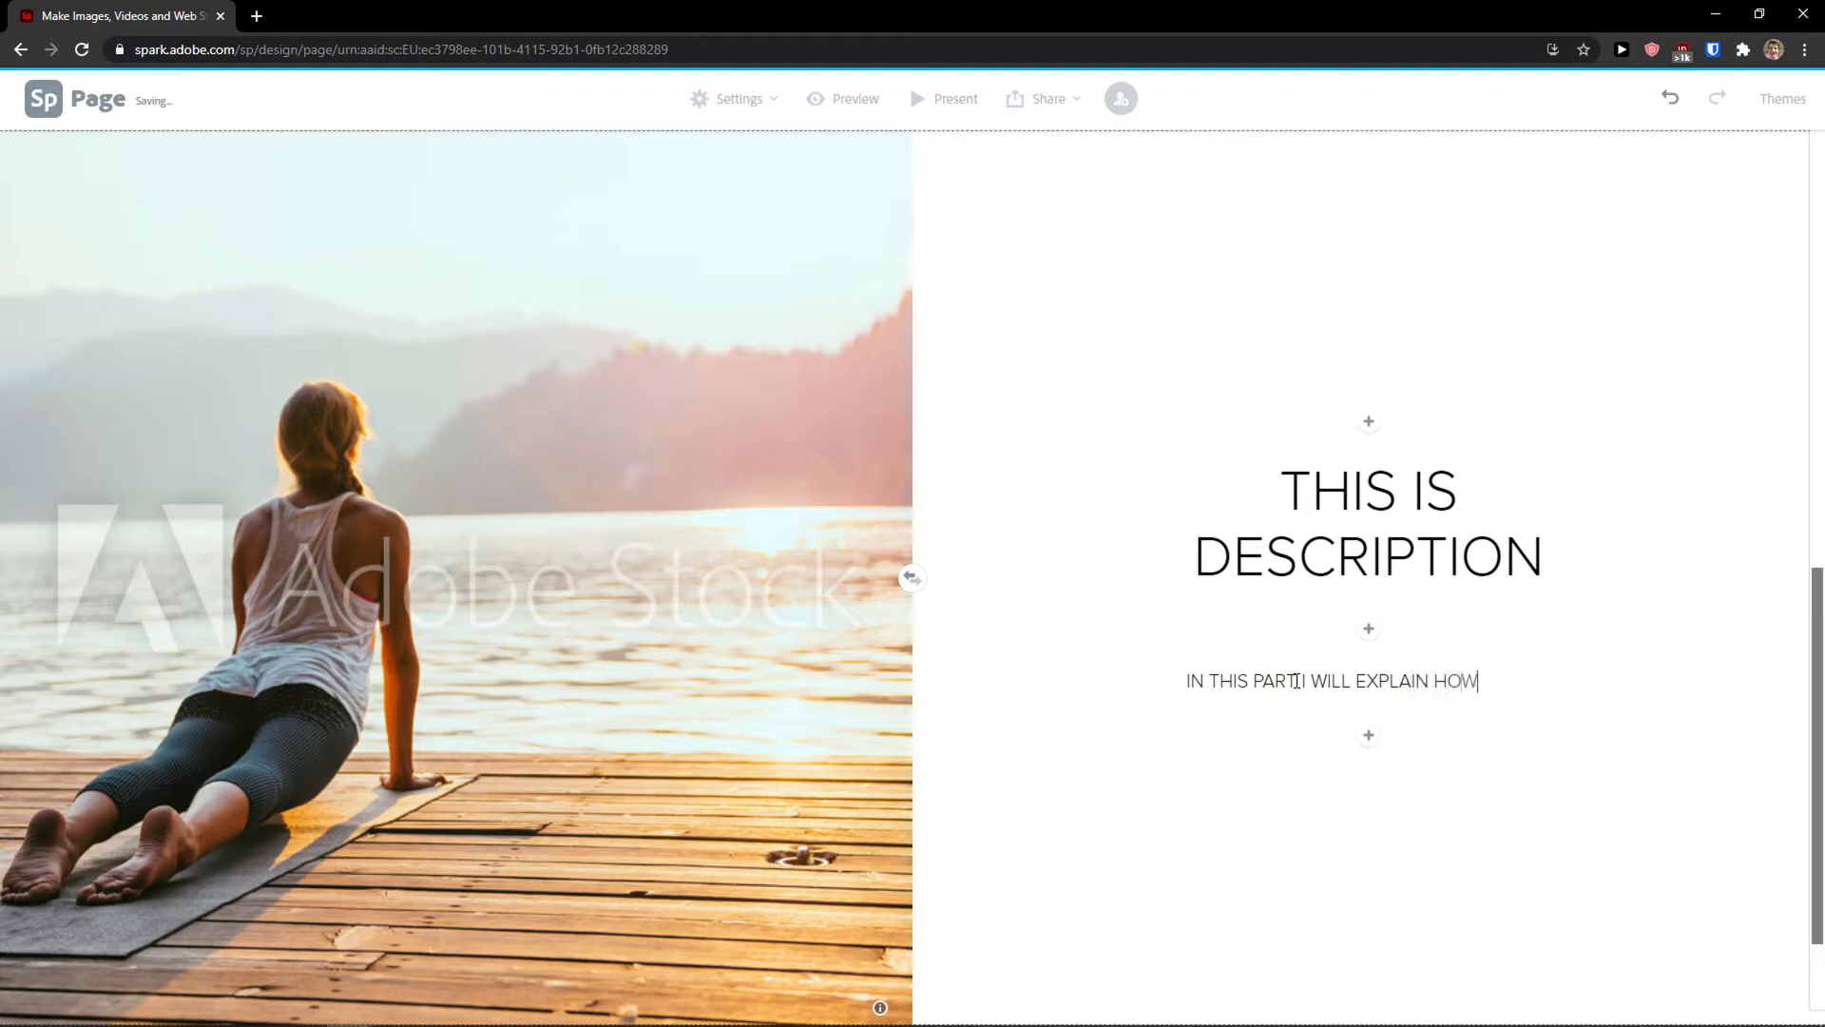
{"action": "type", "text": " TO BUILD AMAZIN WEBSITE"}
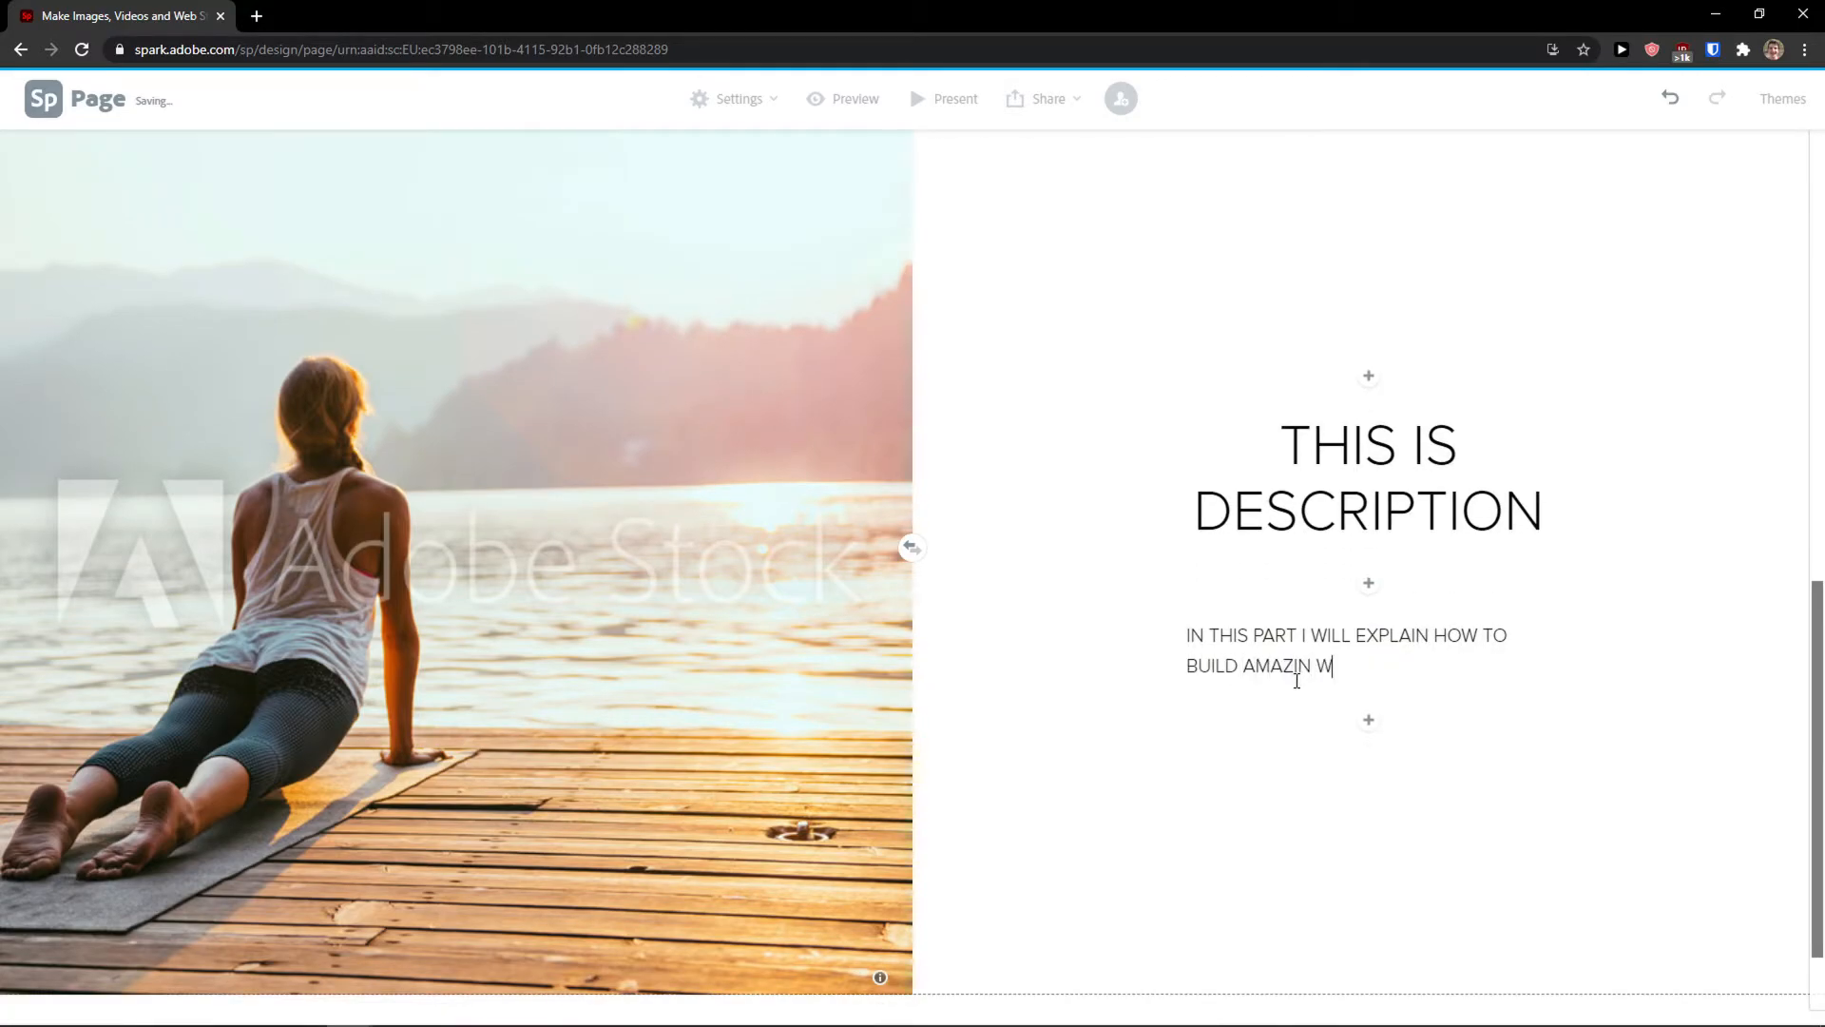
{"action": "key", "text": "BackSpace"}
{"action": "key", "text": "BackSpace"}
{"action": "key", "text": "BackSpace"}
{"action": "key", "text": "BackSpace"}
{"action": "key", "text": "BackSpace"}
{"action": "key", "text": "BackSpace"}
{"action": "key", "text": "BackSpace"}
{"action": "key", "text": "BackSpace"}
{"action": "key", "text": "BackSpace"}
{"action": "key", "text": "BackSpace"}
{"action": "key", "text": "BackSpace"}
{"action": "key", "text": "BackSpace"}
{"action": "key", "text": "BackSpace"}
{"action": "key", "text": "BackSpace"}
{"action": "key", "text": "BackSpace"}
{"action": "key", "text": "BackSpace"}
{"action": "key", "text": "BackSpace"}
{"action": "key", "text": "BackSpace"}
{"action": "key", "text": "BackSpace"}
{"action": "key", "text": "BackSpace"}
{"action": "type", "text": "DO GREAT YOGA"}
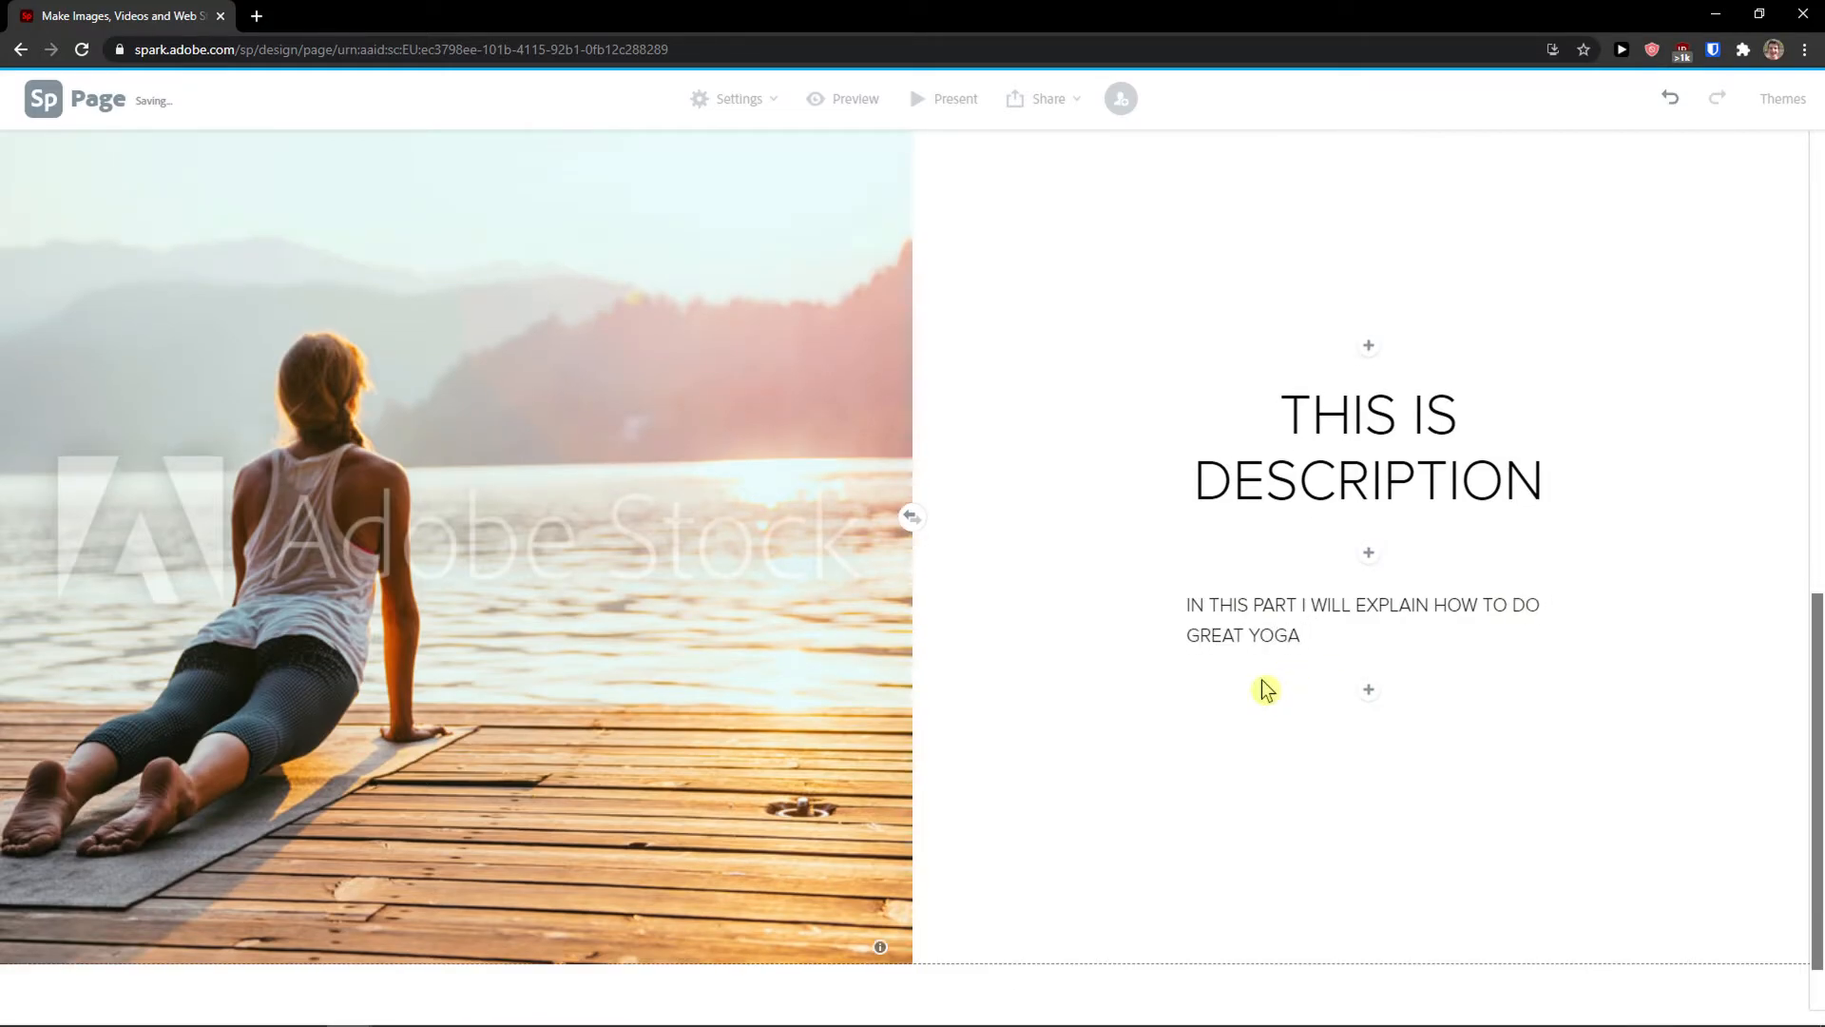
{"action": "left_click", "coordinate": [1254, 674]}
{"action": "left_click", "coordinate": [1415, 625]}
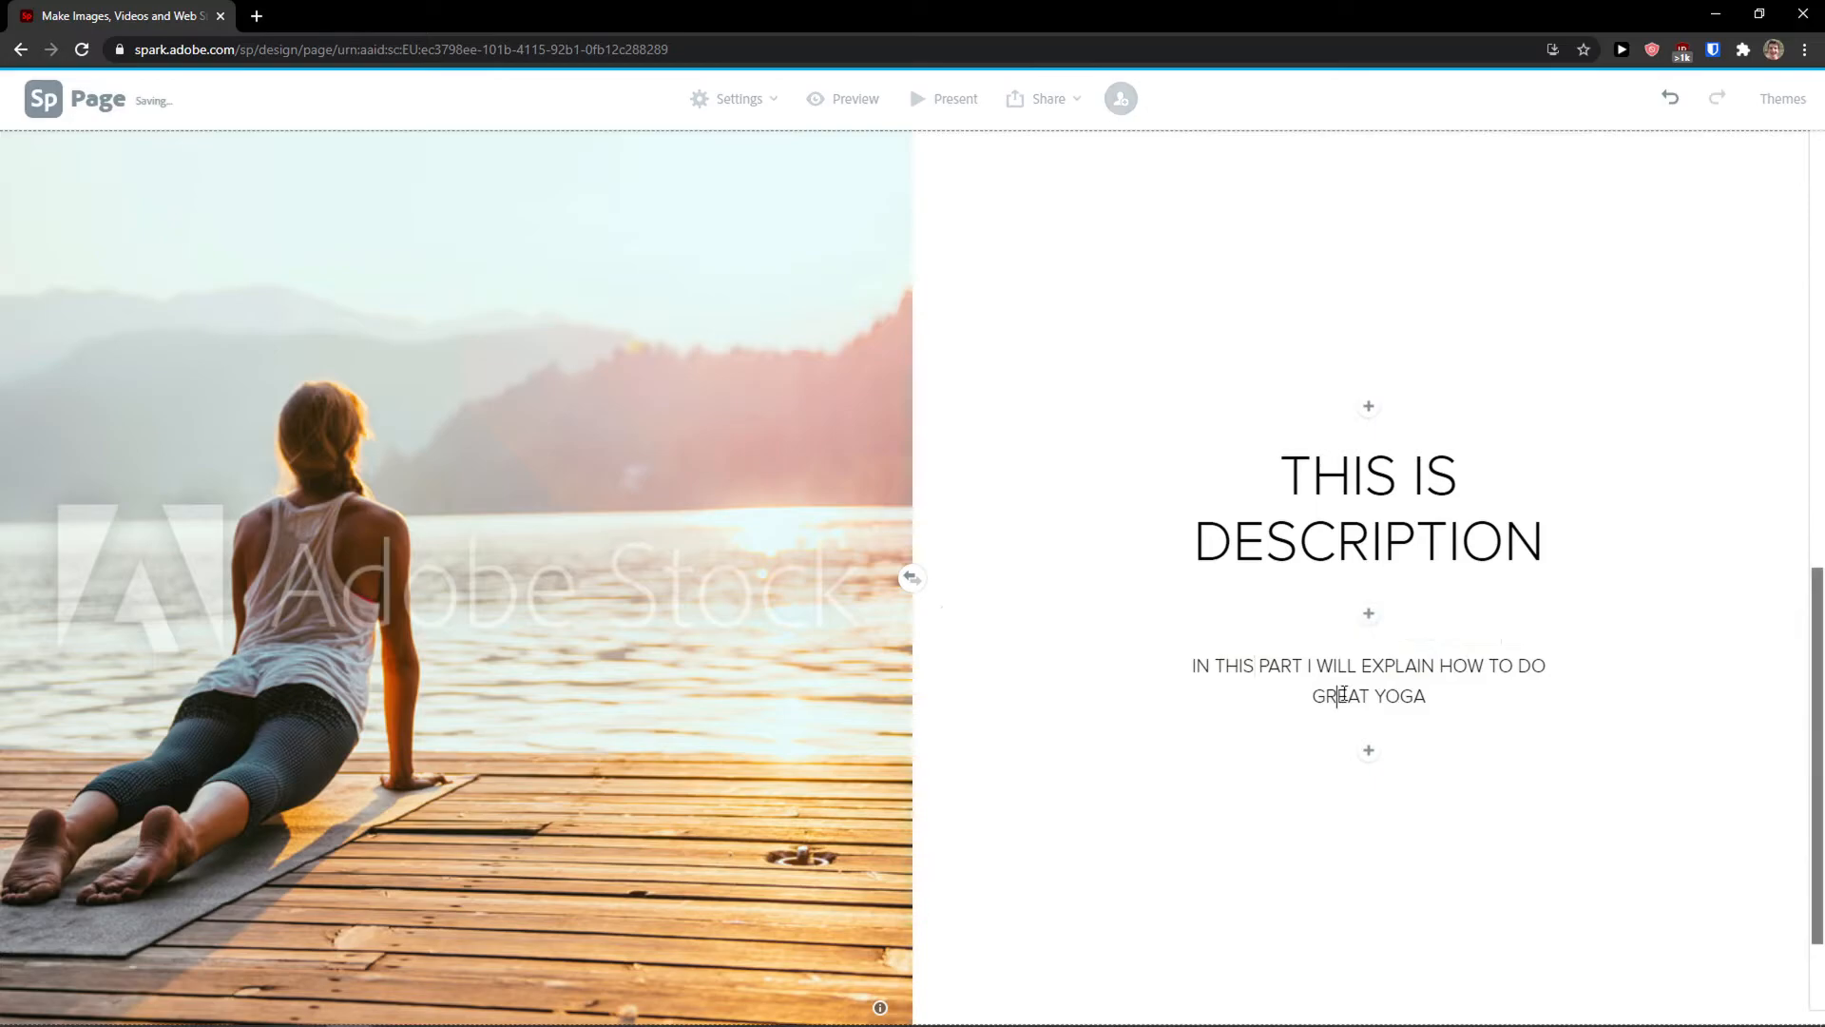
{"action": "left_click", "coordinate": [1188, 742]}
- Look at the page's project settings and close them without changes
{"action": "scroll", "coordinate": [1227, 704], "scroll_direction": "up", "scroll_amount": 2}
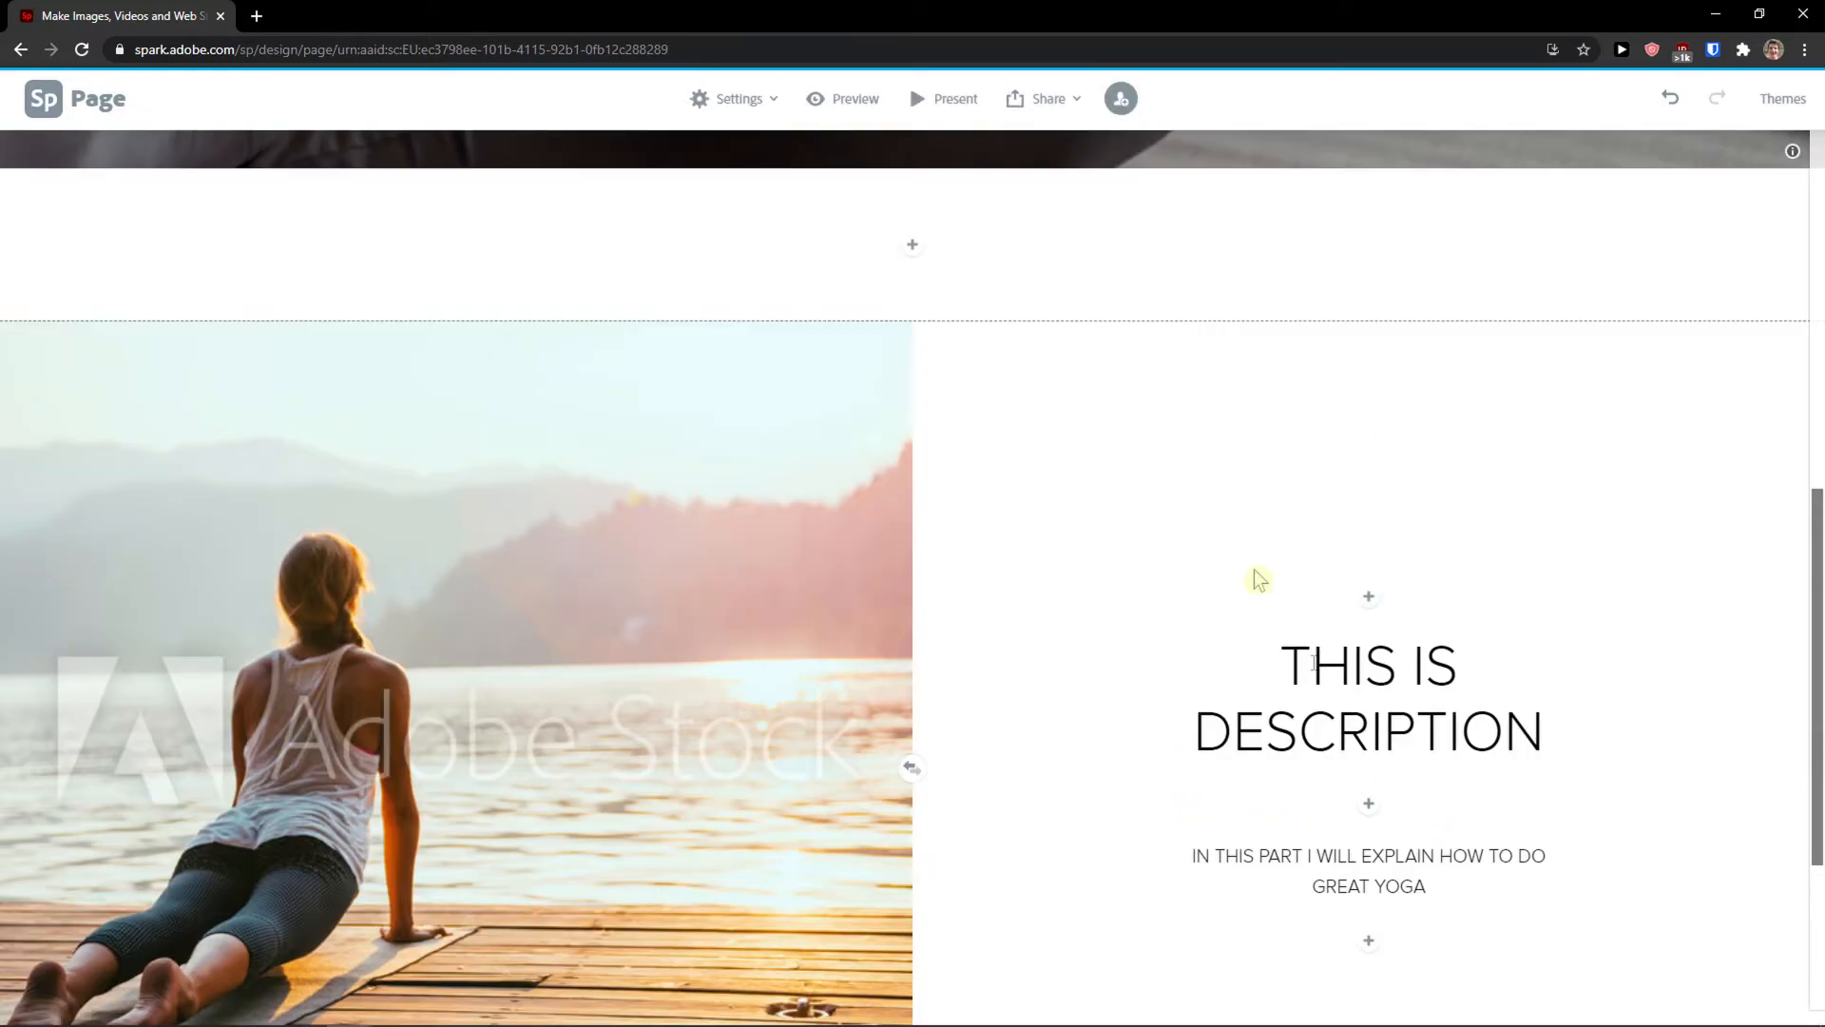
{"action": "left_click", "coordinate": [754, 106]}
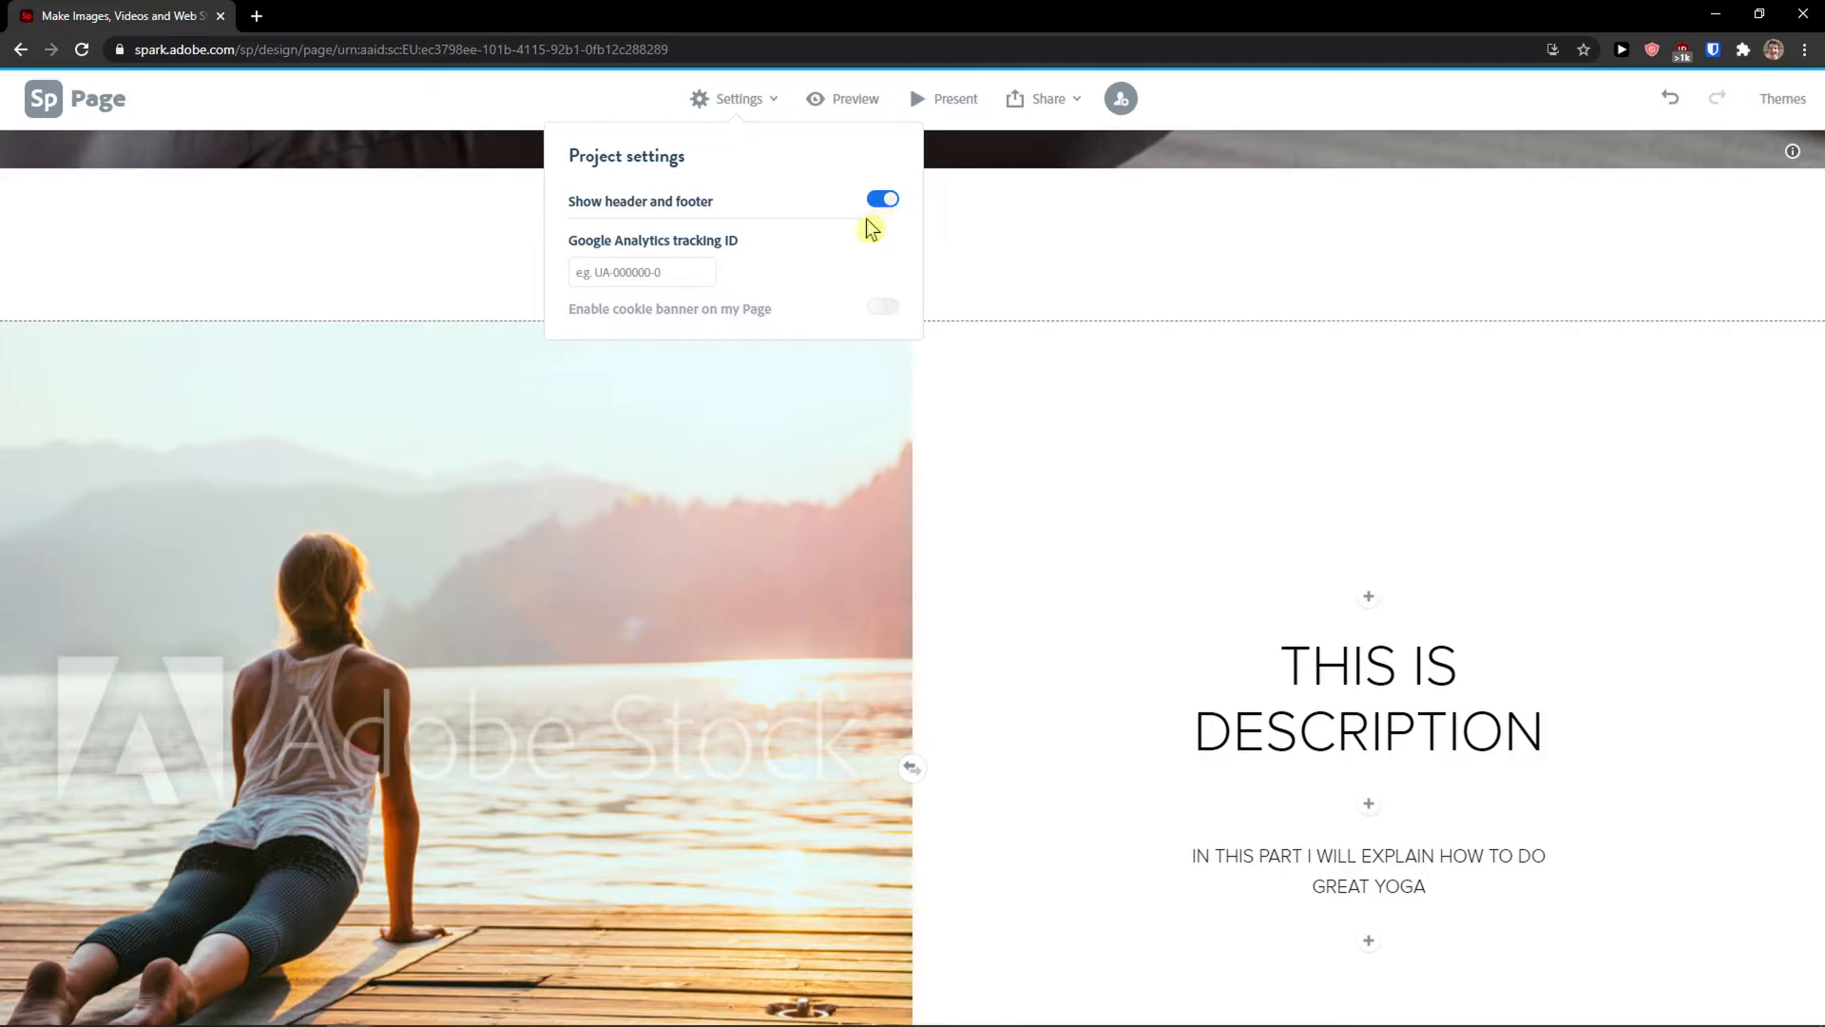
{"action": "left_click", "coordinate": [1136, 491]}
- Try to add a centered button reading CONTACT ME HERE between the title section and the split layout without a link
{"action": "scroll", "coordinate": [1378, 721], "scroll_direction": "down", "scroll_amount": 1}
{"action": "scroll", "coordinate": [905, 440], "scroll_direction": "up", "scroll_amount": 3}
{"action": "left_click", "coordinate": [910, 437]}
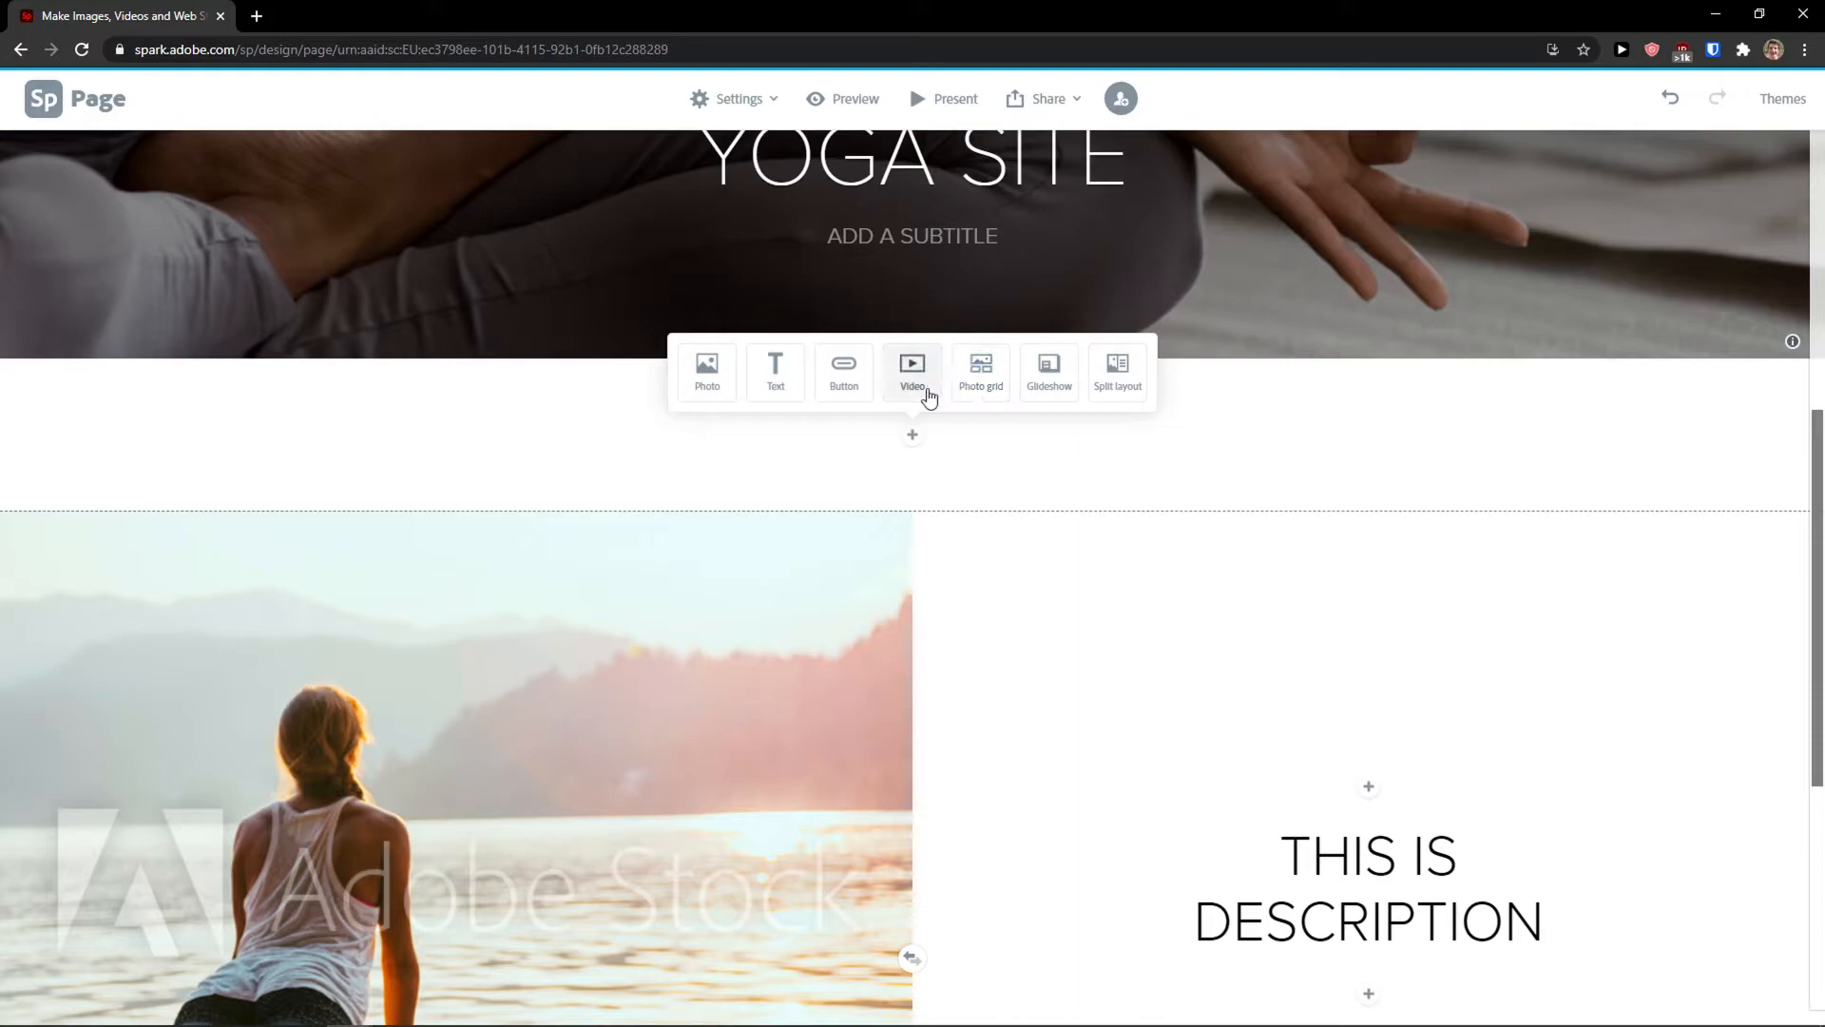
{"action": "left_click", "coordinate": [854, 385]}
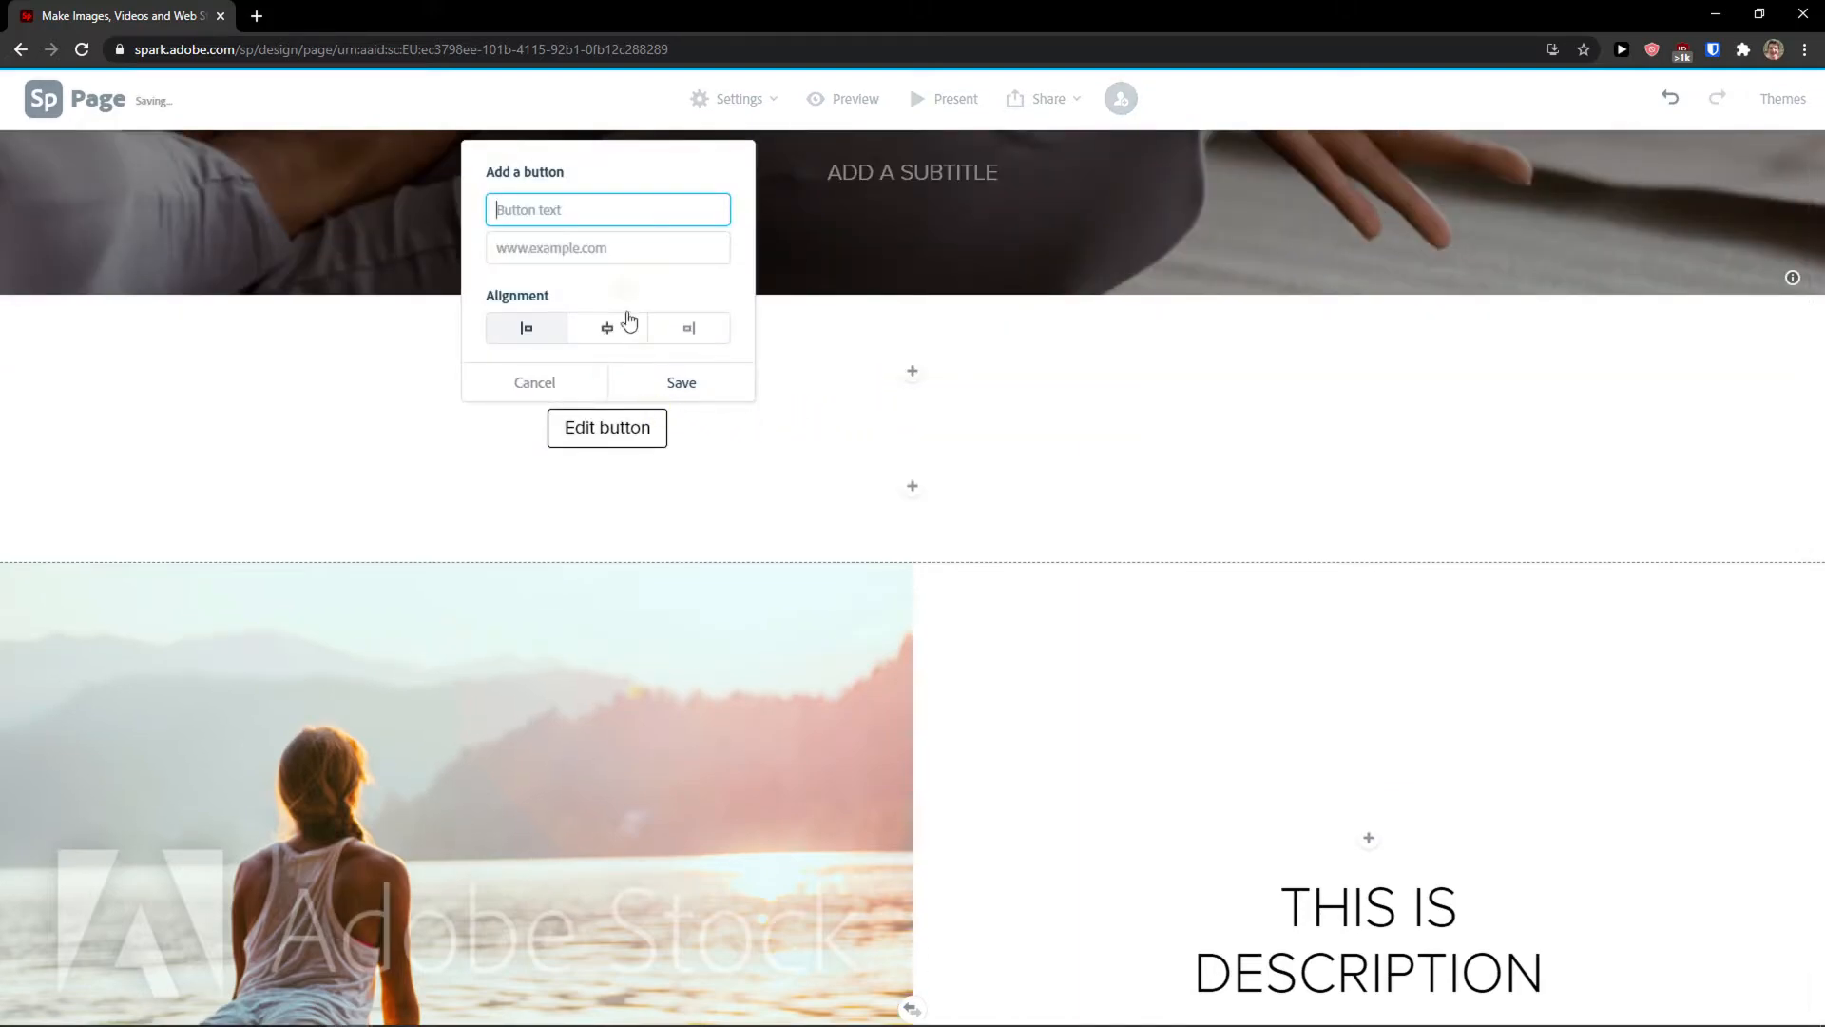
{"action": "type", "text": "CONTACT ME HERE"}
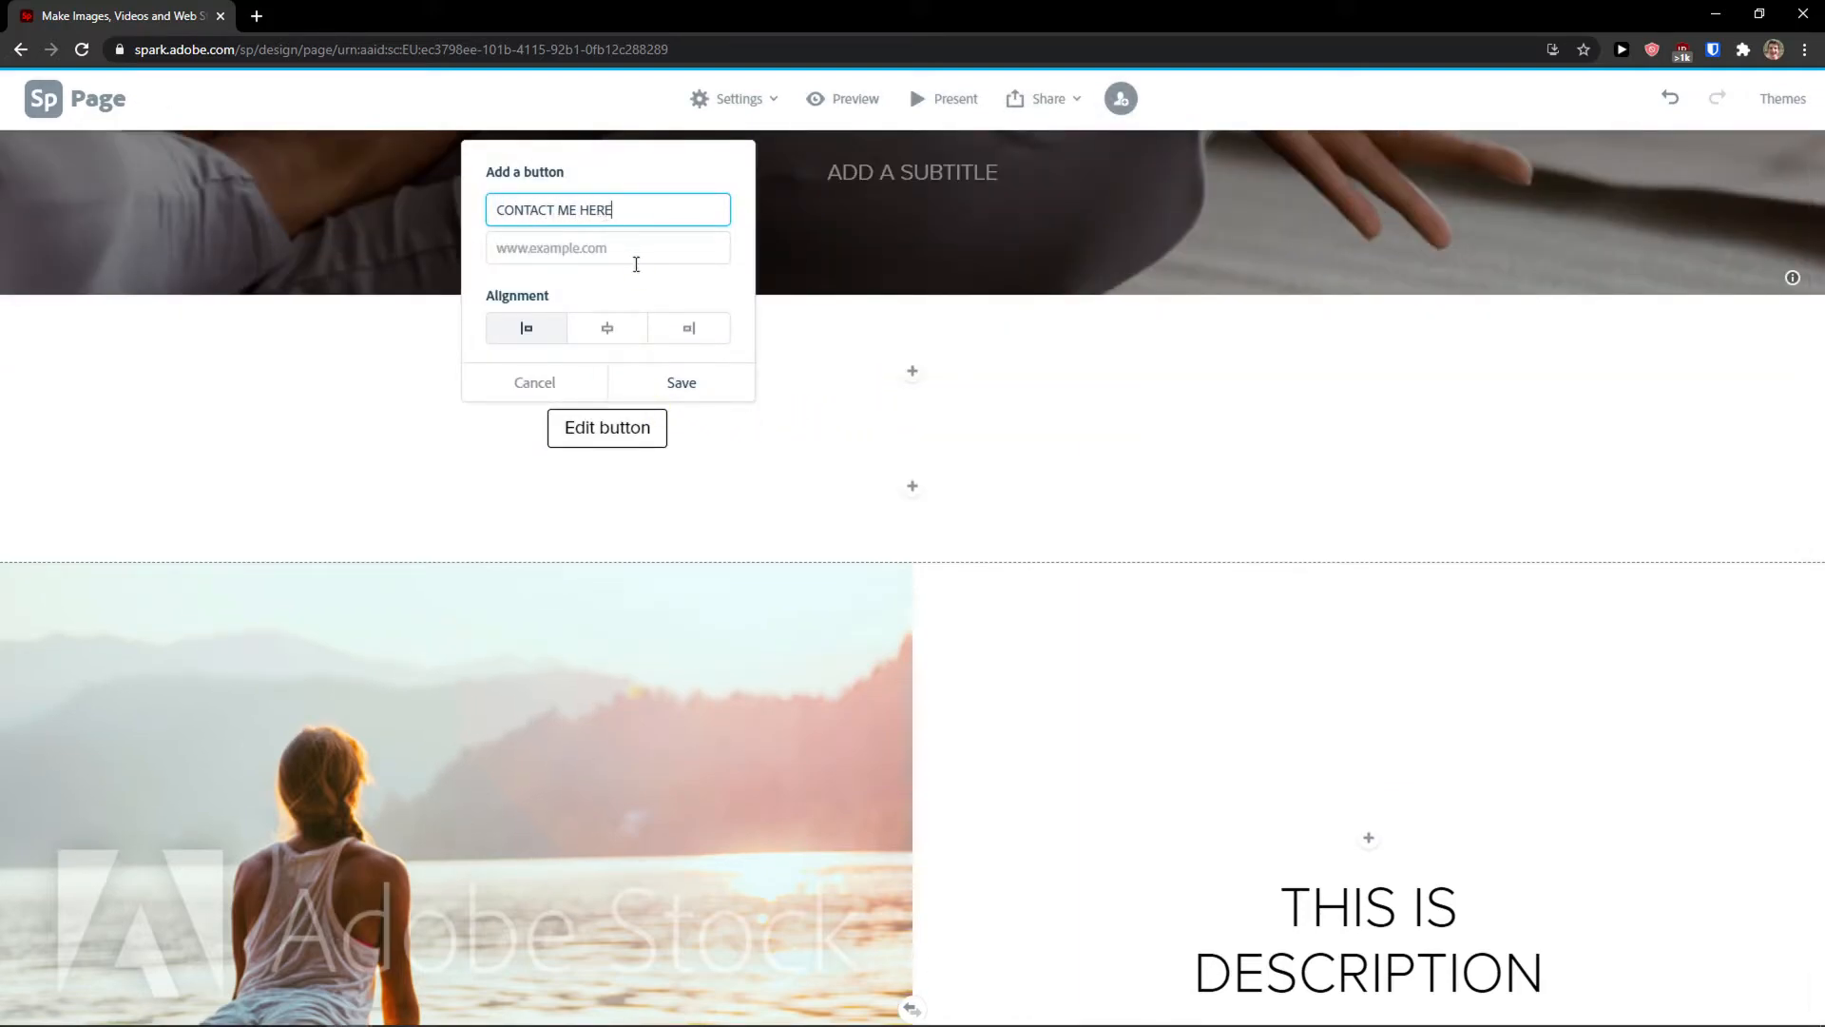
{"action": "left_click", "coordinate": [610, 328]}
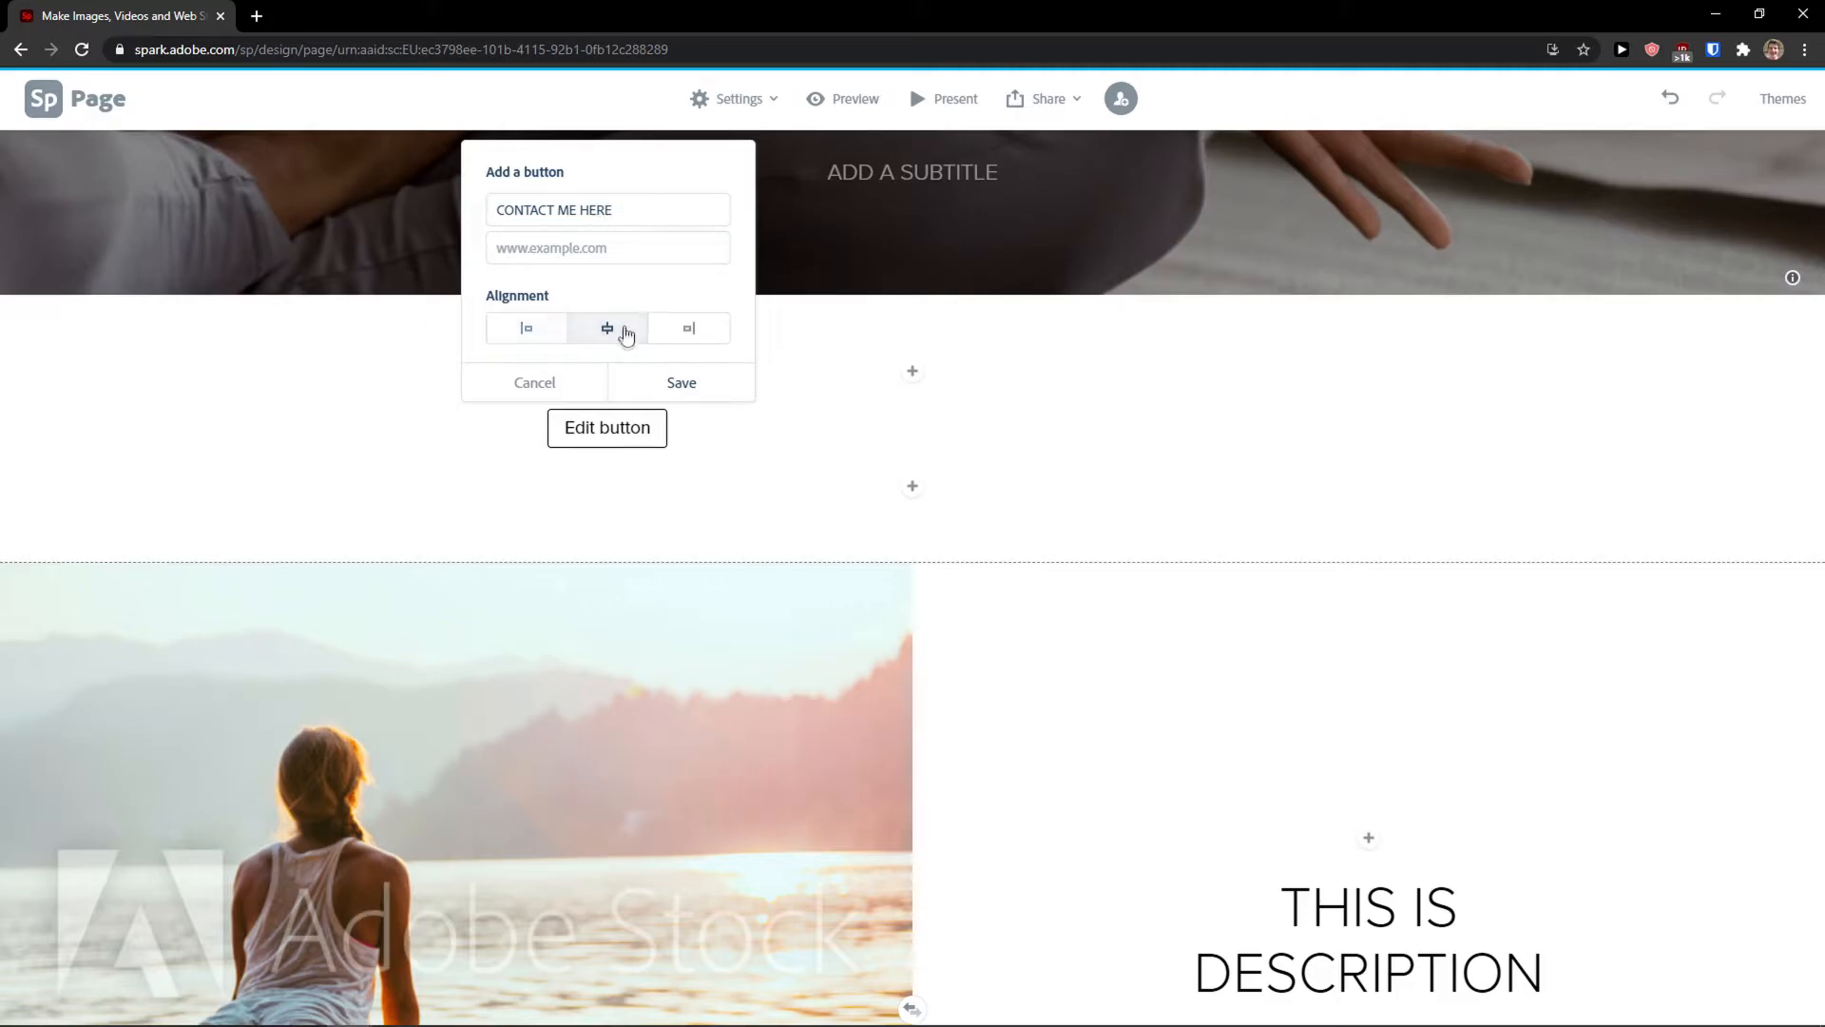
{"action": "left_click", "coordinate": [600, 254]}
{"action": "left_click", "coordinate": [596, 334]}
{"action": "left_click", "coordinate": [681, 388]}
- Insert a new center-aligned button below the title section and enter CONTACT ME HERE as its text
{"action": "left_click", "coordinate": [913, 435]}
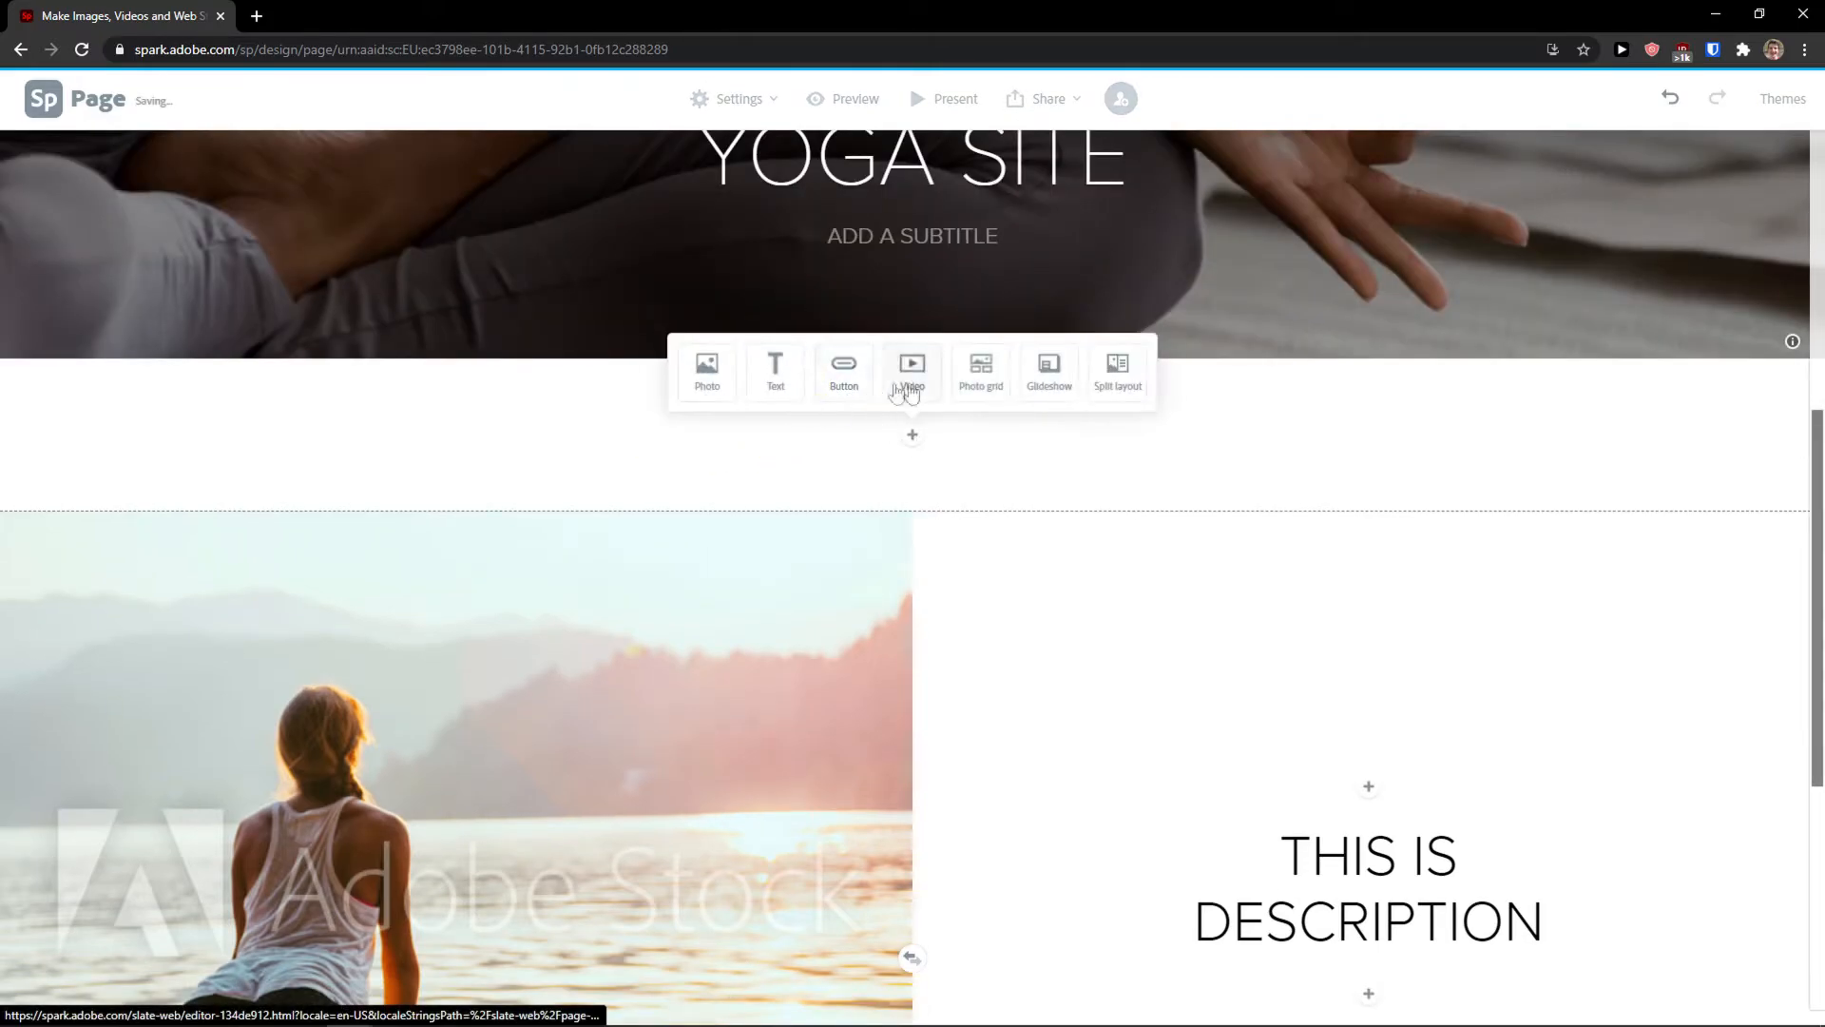
{"action": "left_click", "coordinate": [837, 380]}
{"action": "left_click", "coordinate": [623, 331]}
{"action": "left_click", "coordinate": [575, 219]}
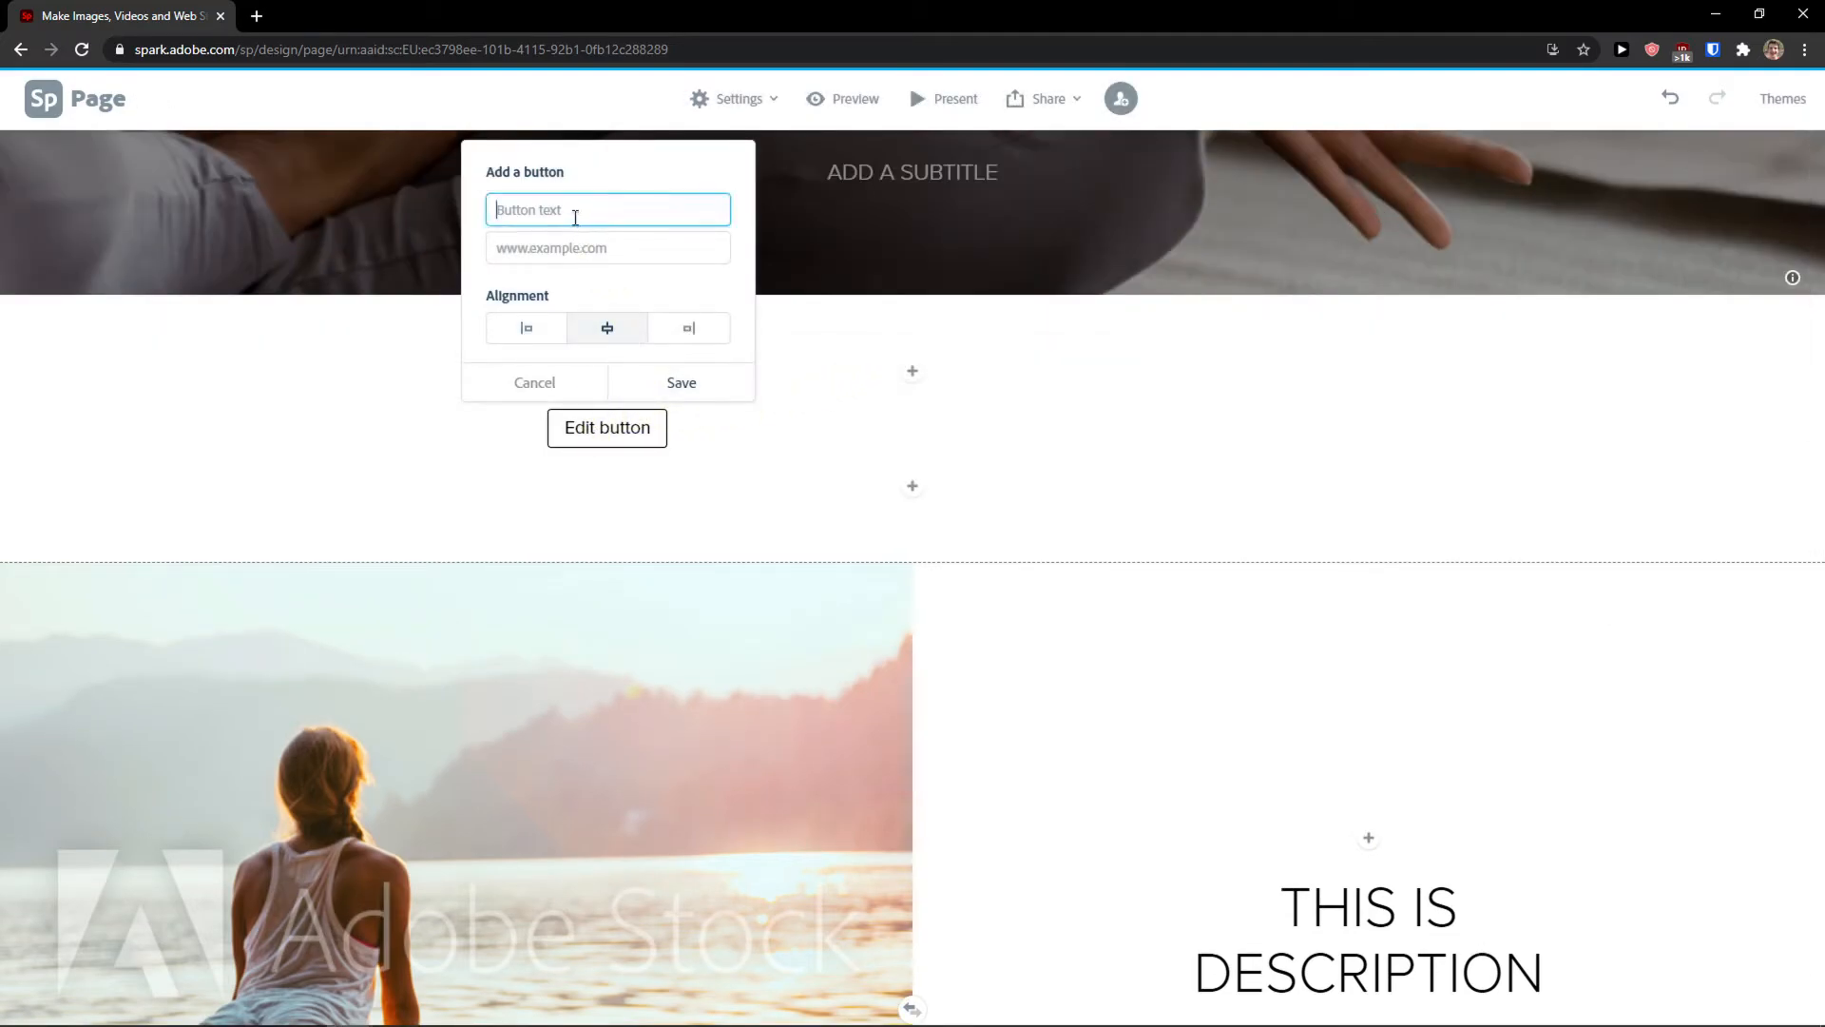
{"action": "type", "text": "CONTACT ME HE"}
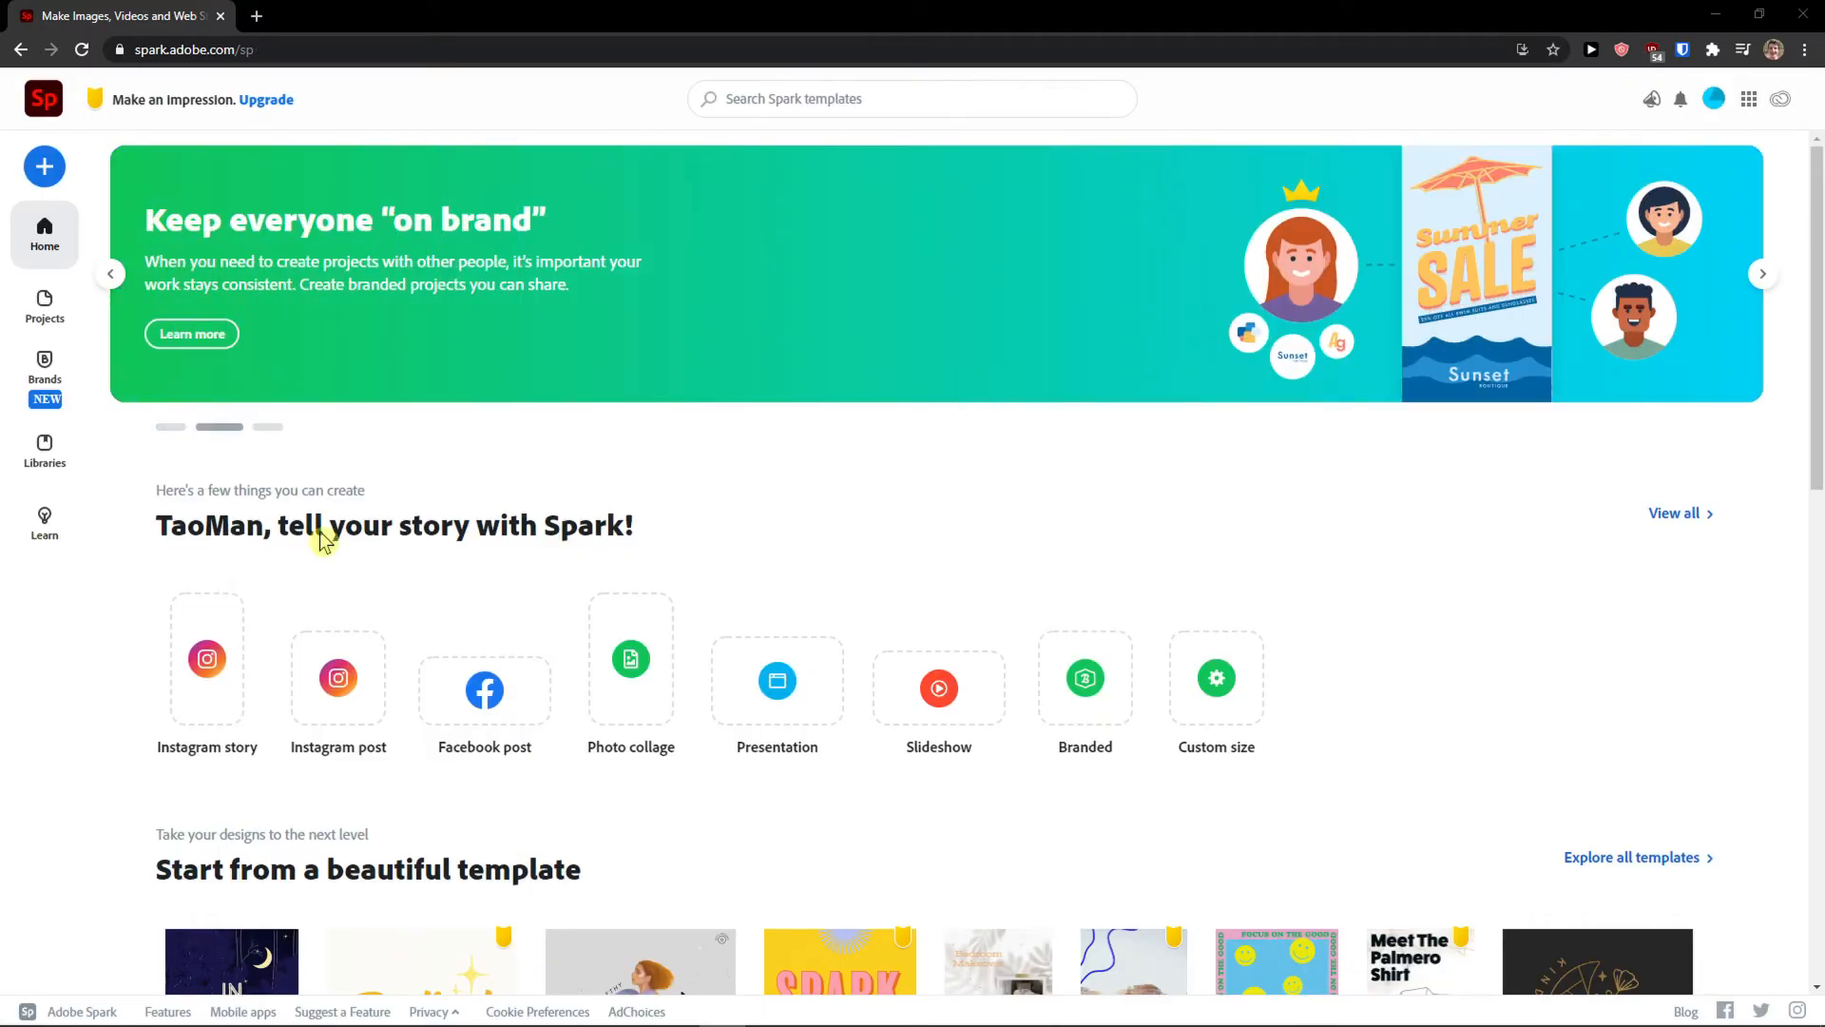
- Start a new video project from the Adobe Spark home page with the title GAMING VIDEO
{"action": "left_click", "coordinate": [44, 168]}
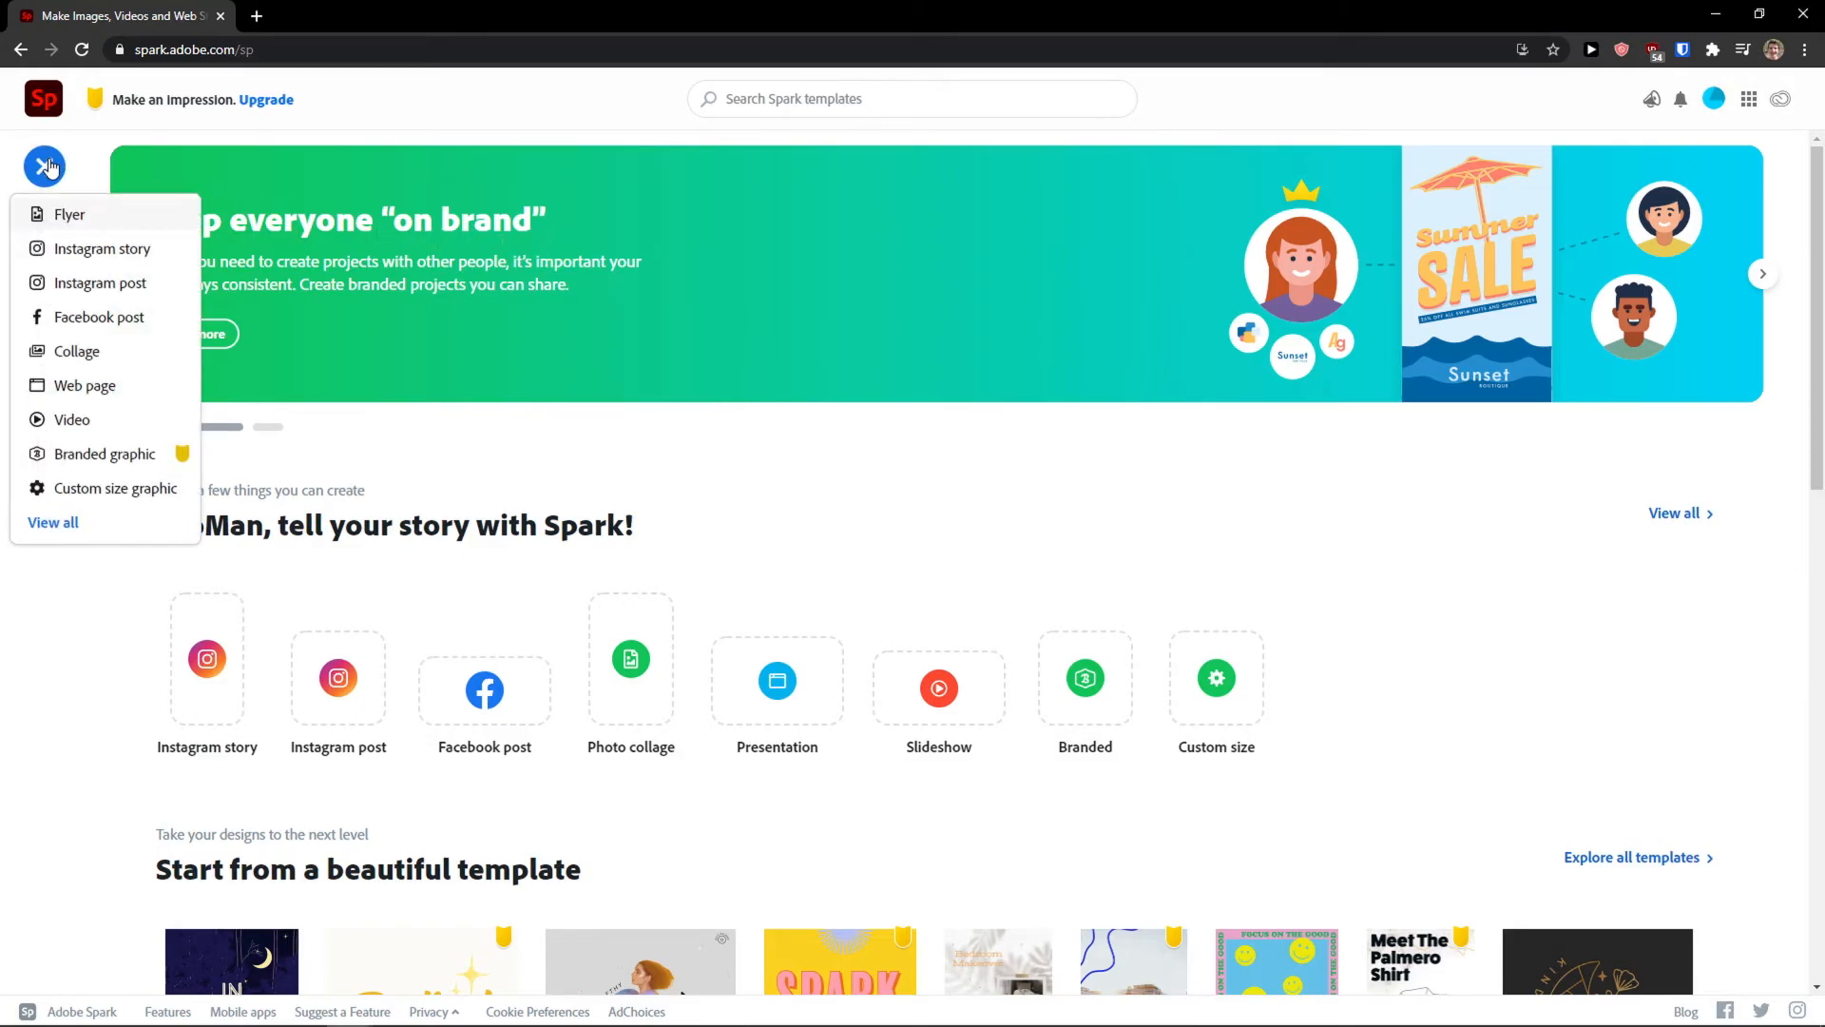
{"action": "left_click", "coordinate": [73, 420]}
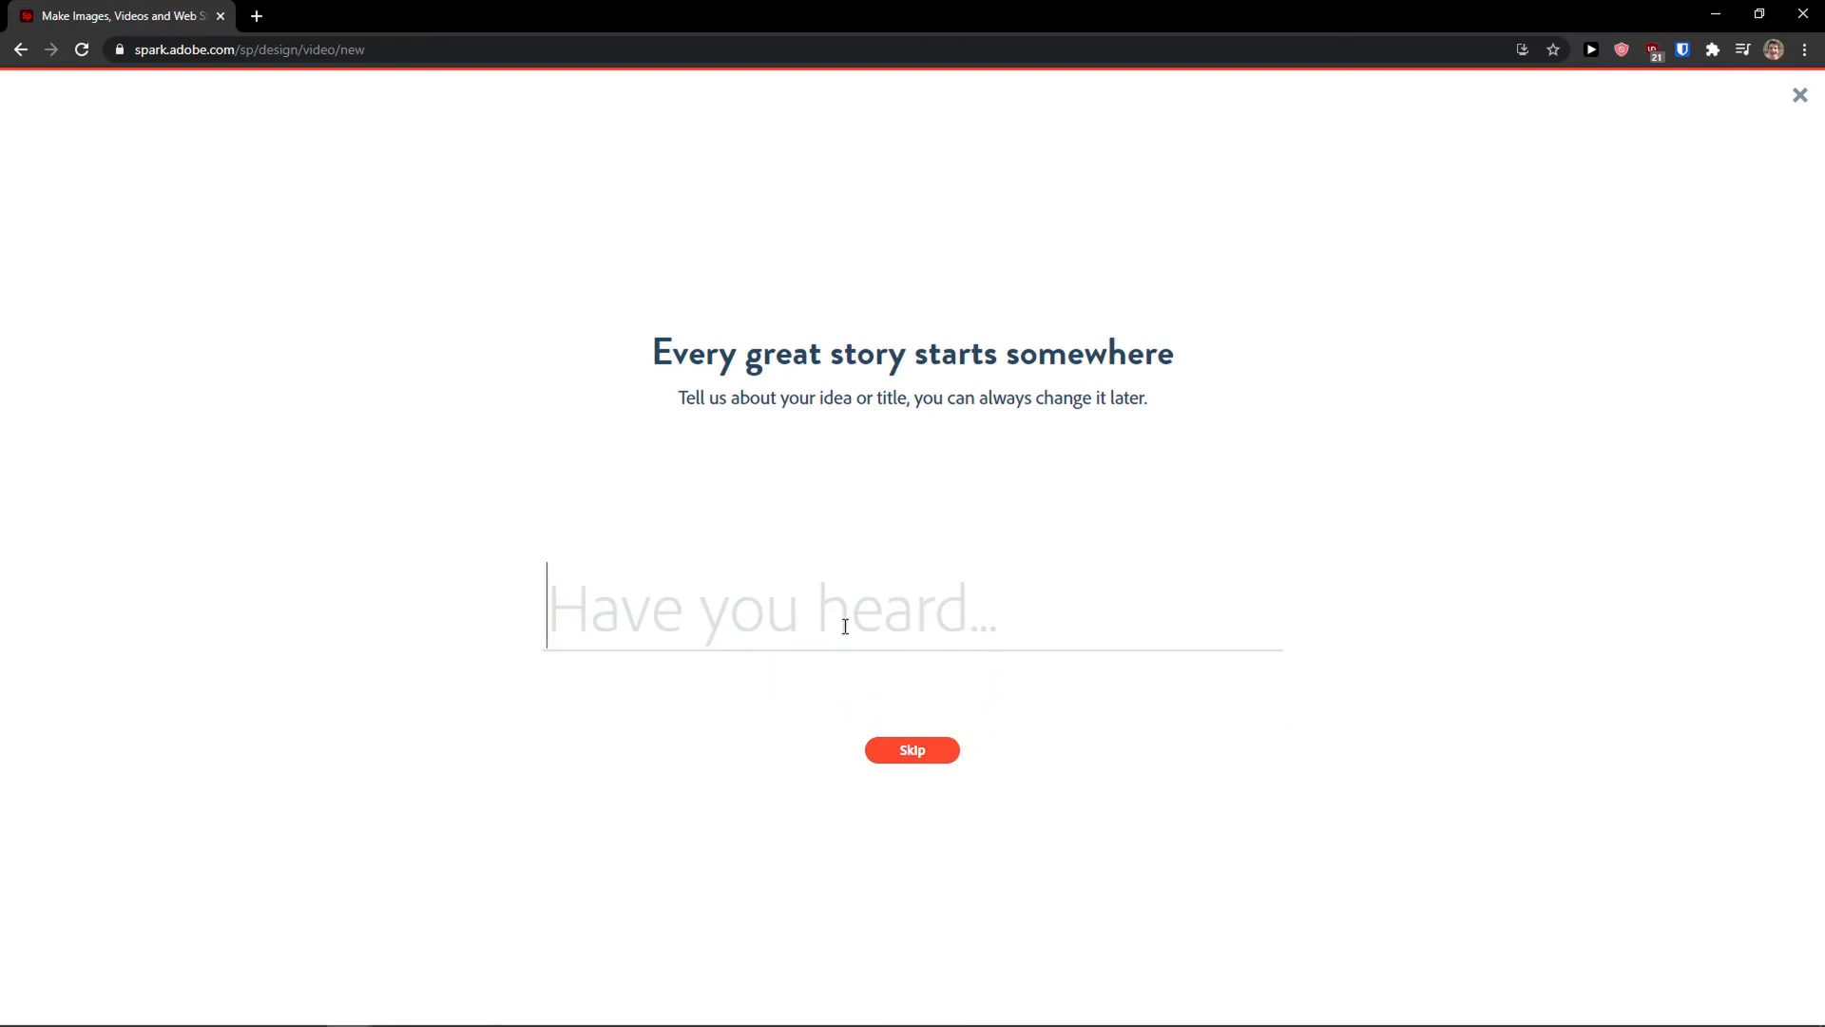
{"action": "type", "text": "YOG"}
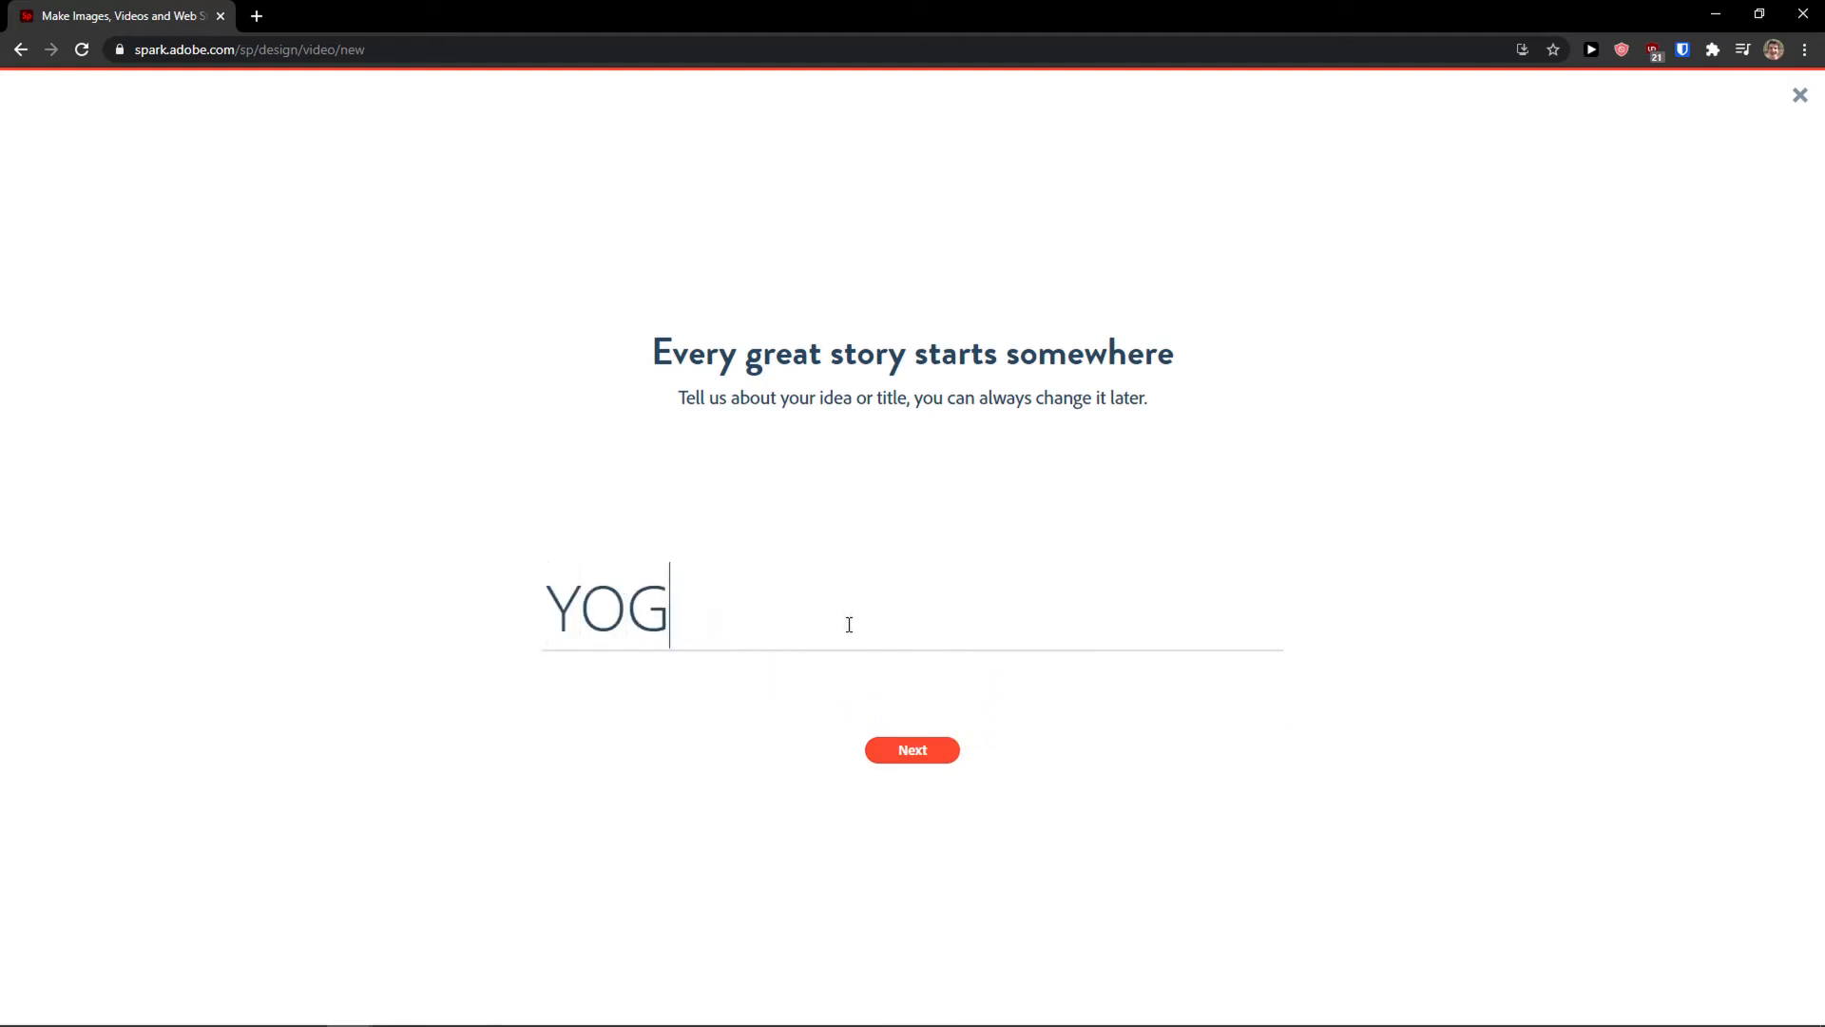
{"action": "type", "text": "A V"}
{"action": "key", "text": "BackSpace"}
{"action": "key", "text": "BackSpace"}
{"action": "key", "text": "BackSpace"}
{"action": "key", "text": "BackSpace"}
{"action": "key", "text": "BackSpace"}
{"action": "key", "text": "BackSpace"}
{"action": "type", "text": "GANUB"}
{"action": "key", "text": "BackSpace"}
{"action": "key", "text": "BackSpace"}
{"action": "key", "text": "BackSpace"}
{"action": "type", "text": "MING VIDEO"}
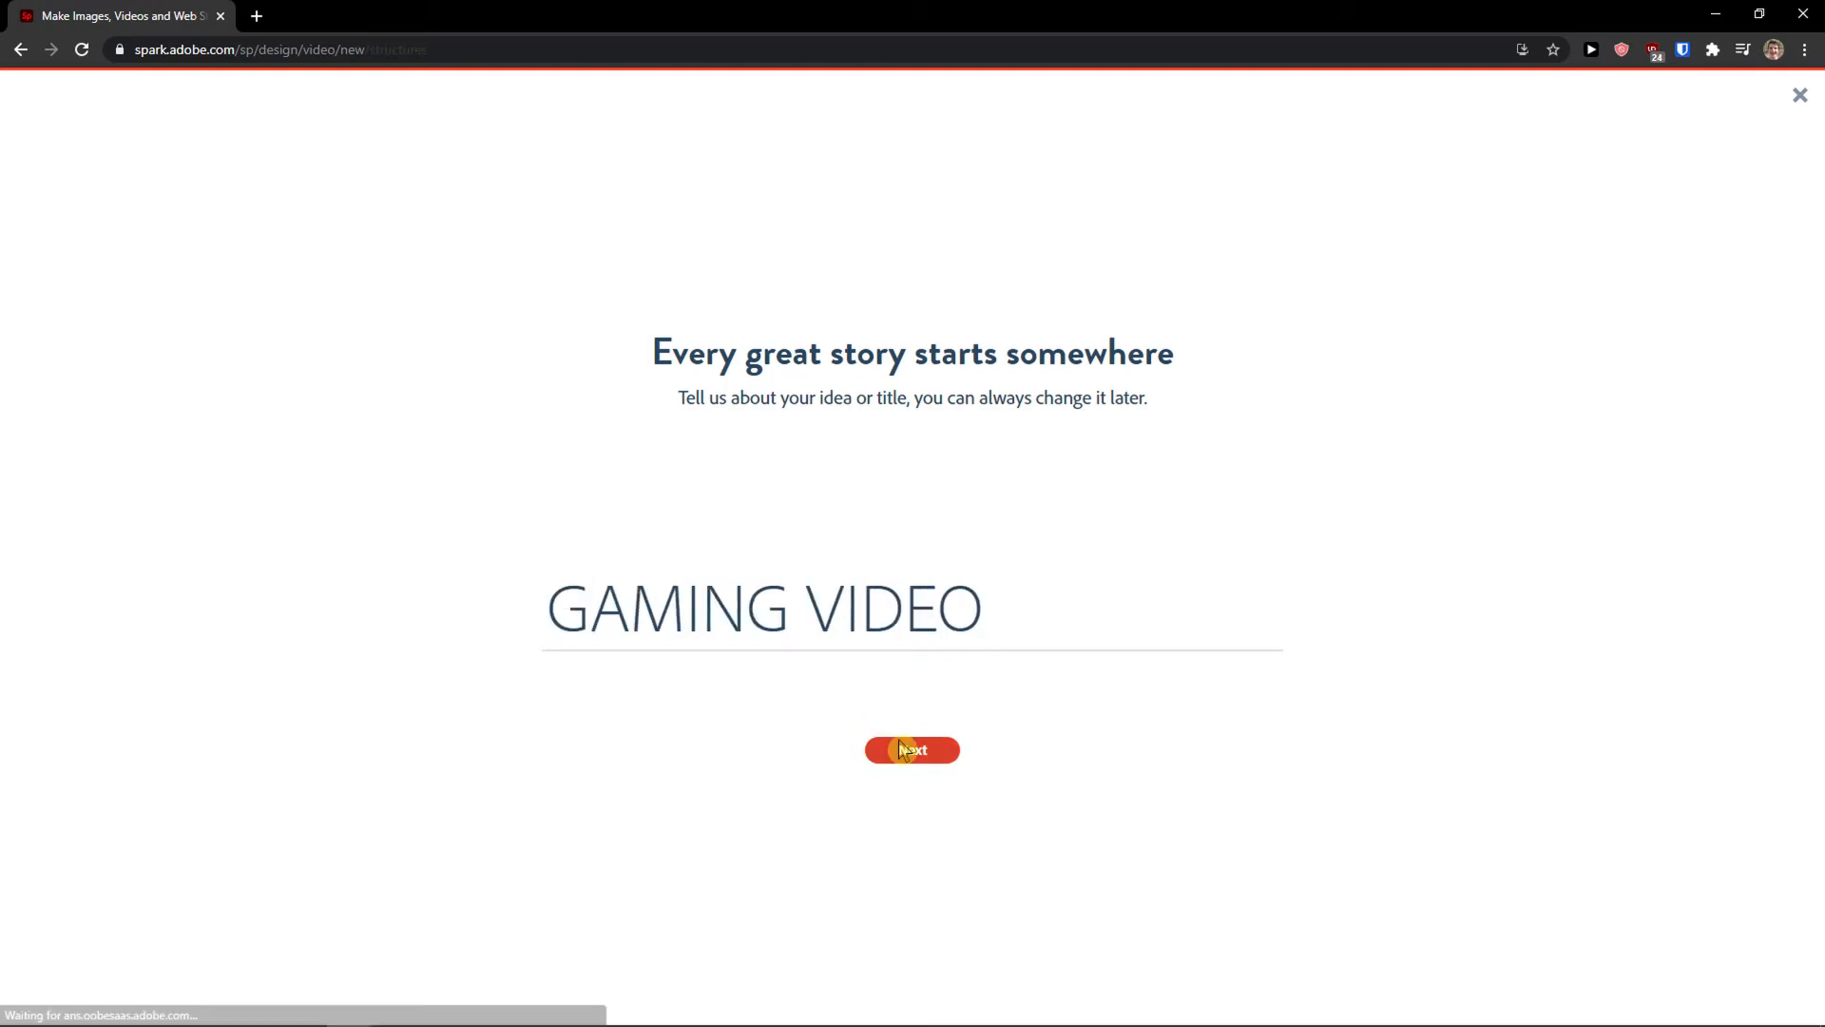
{"action": "left_click", "coordinate": [895, 750]}
- Pick the Make Up My Own story template and dismiss the quick tips tutorial
{"action": "scroll", "coordinate": [478, 498], "scroll_direction": "down", "scroll_amount": 3}
{"action": "scroll", "coordinate": [486, 499], "scroll_direction": "up", "scroll_amount": 3}
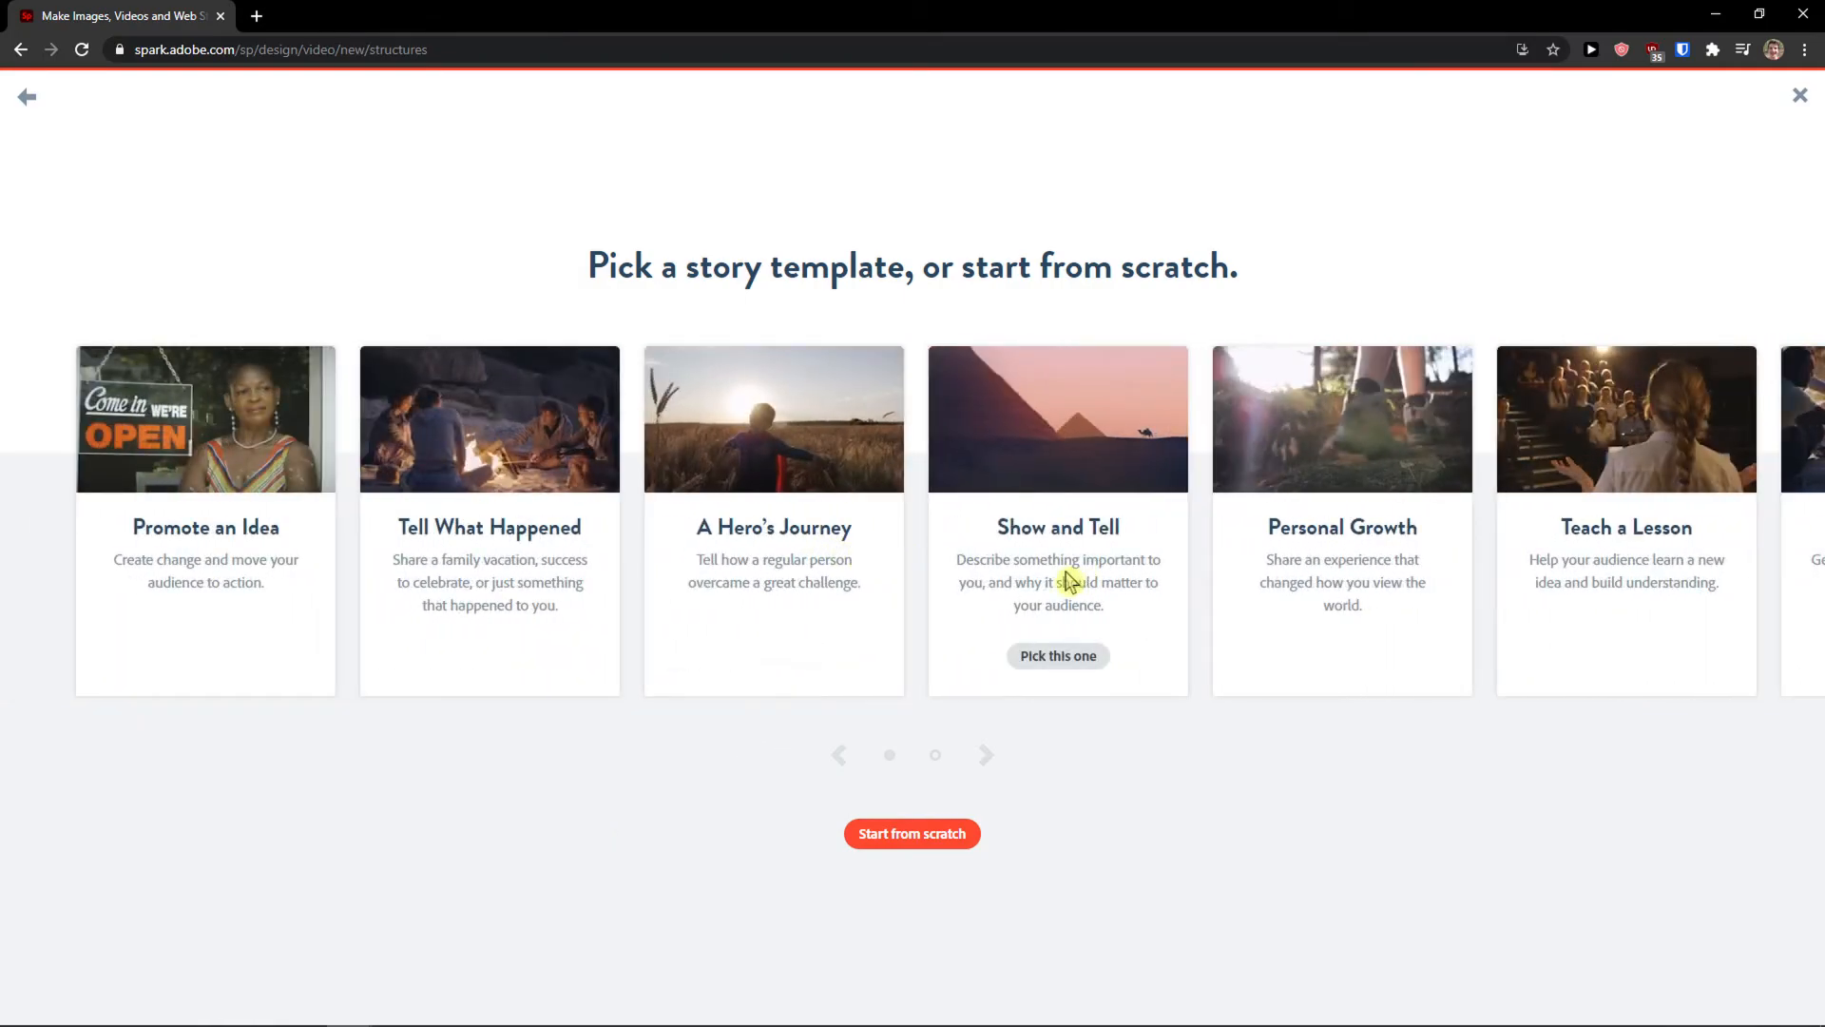
{"action": "scroll", "coordinate": [1072, 579], "scroll_direction": "down", "scroll_amount": 3}
{"action": "scroll", "coordinate": [862, 575], "scroll_direction": "up", "scroll_amount": 3}
{"action": "scroll", "coordinate": [1202, 611], "scroll_direction": "down", "scroll_amount": 3}
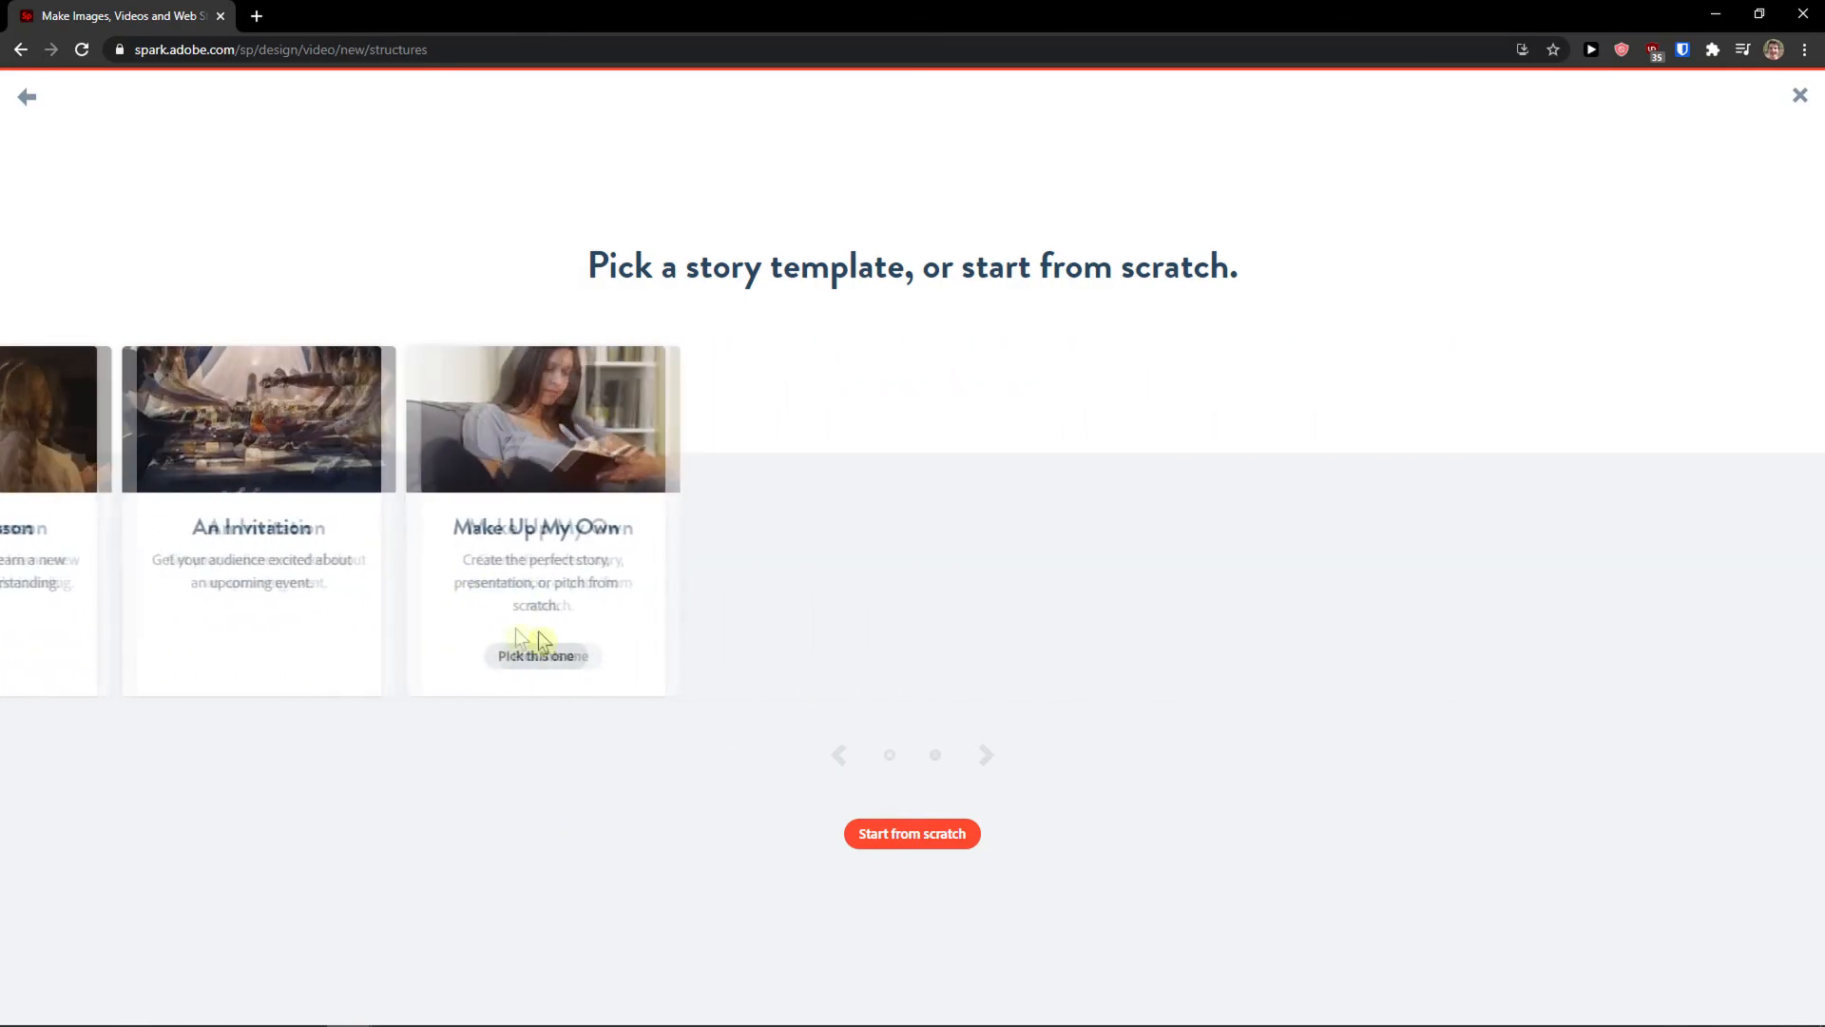
{"action": "left_click", "coordinate": [526, 658]}
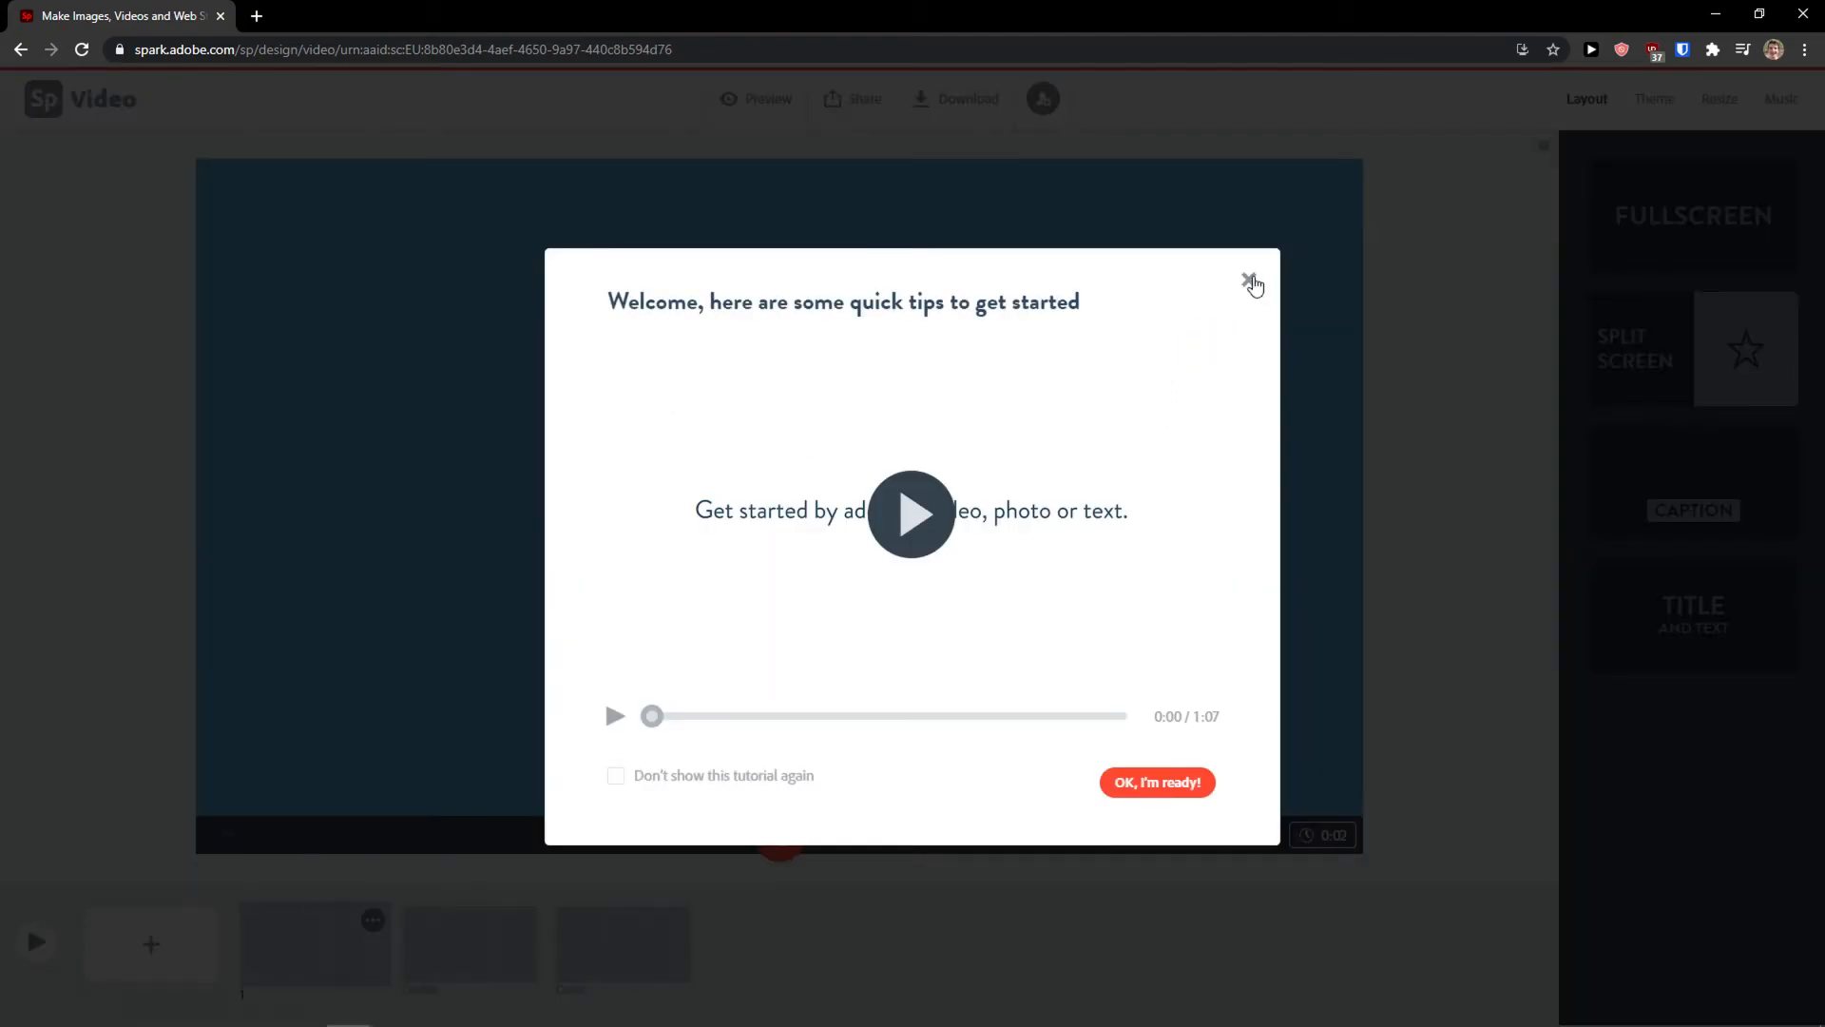
{"action": "left_click", "coordinate": [1252, 282]}
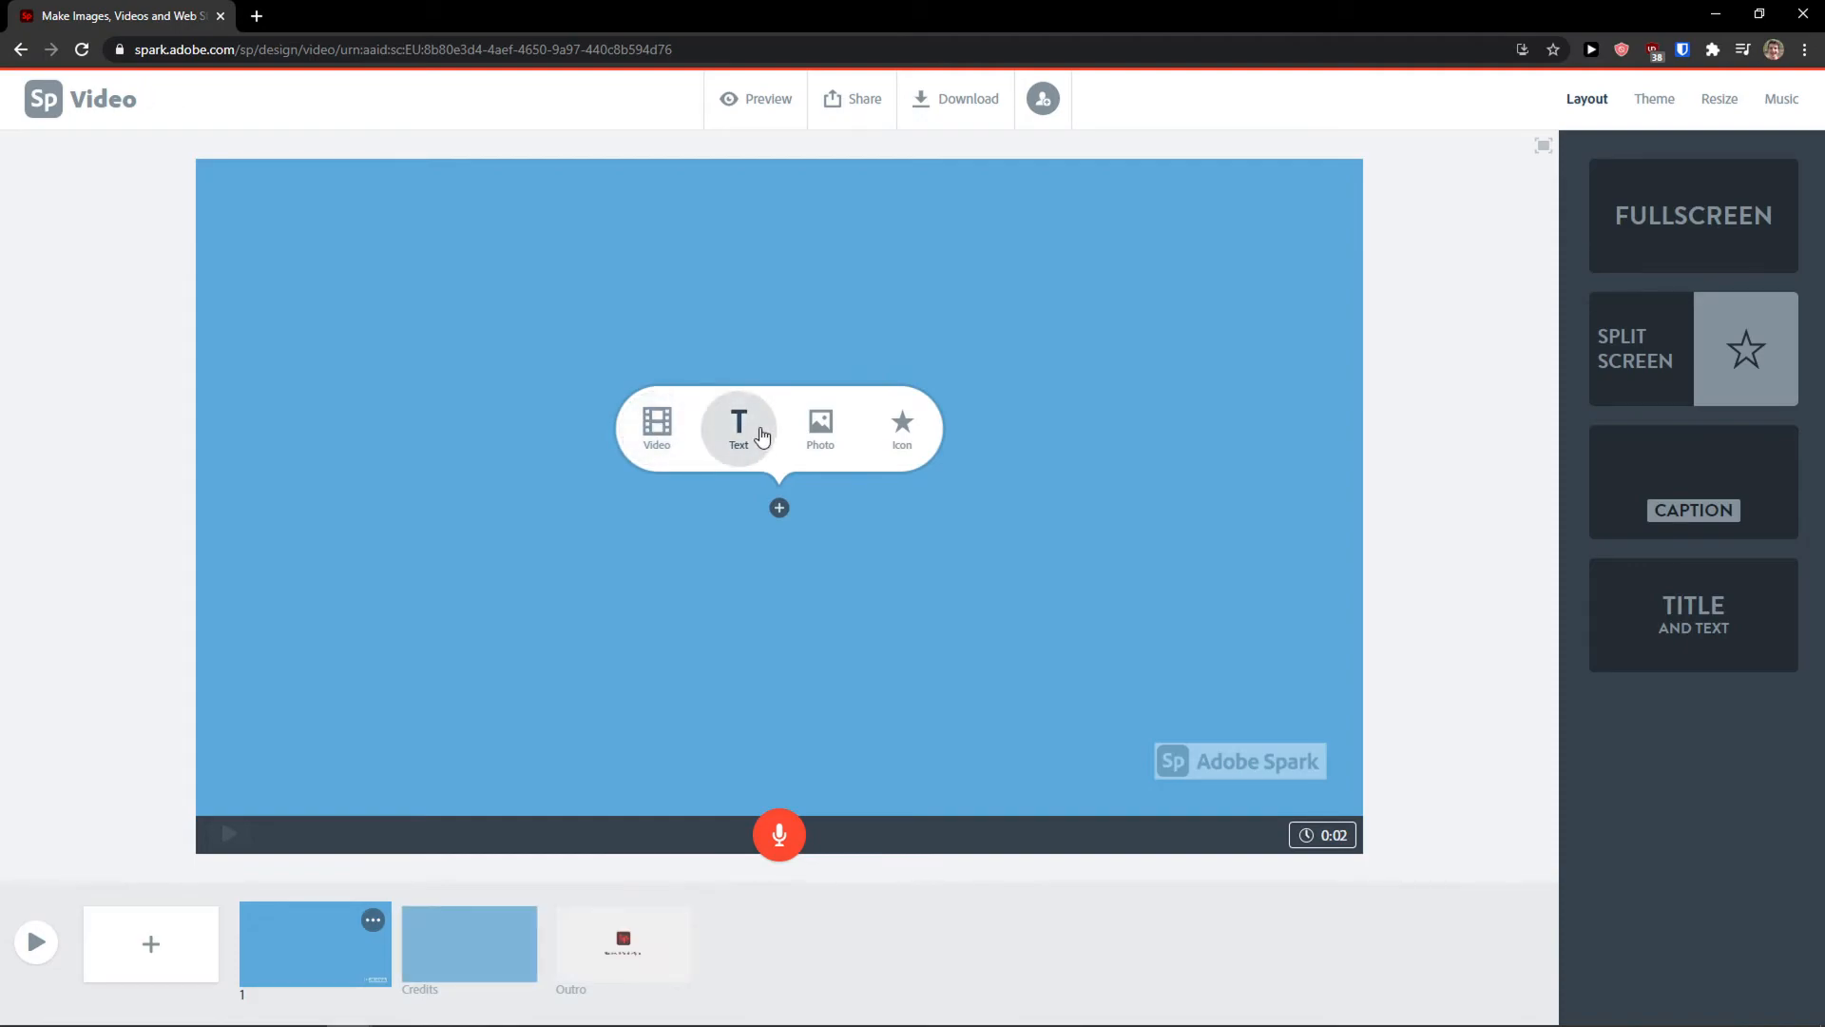
- Add the gameplay video to the first slide and trim its start and end to a segment of about 7 seconds
{"action": "left_click", "coordinate": [656, 435]}
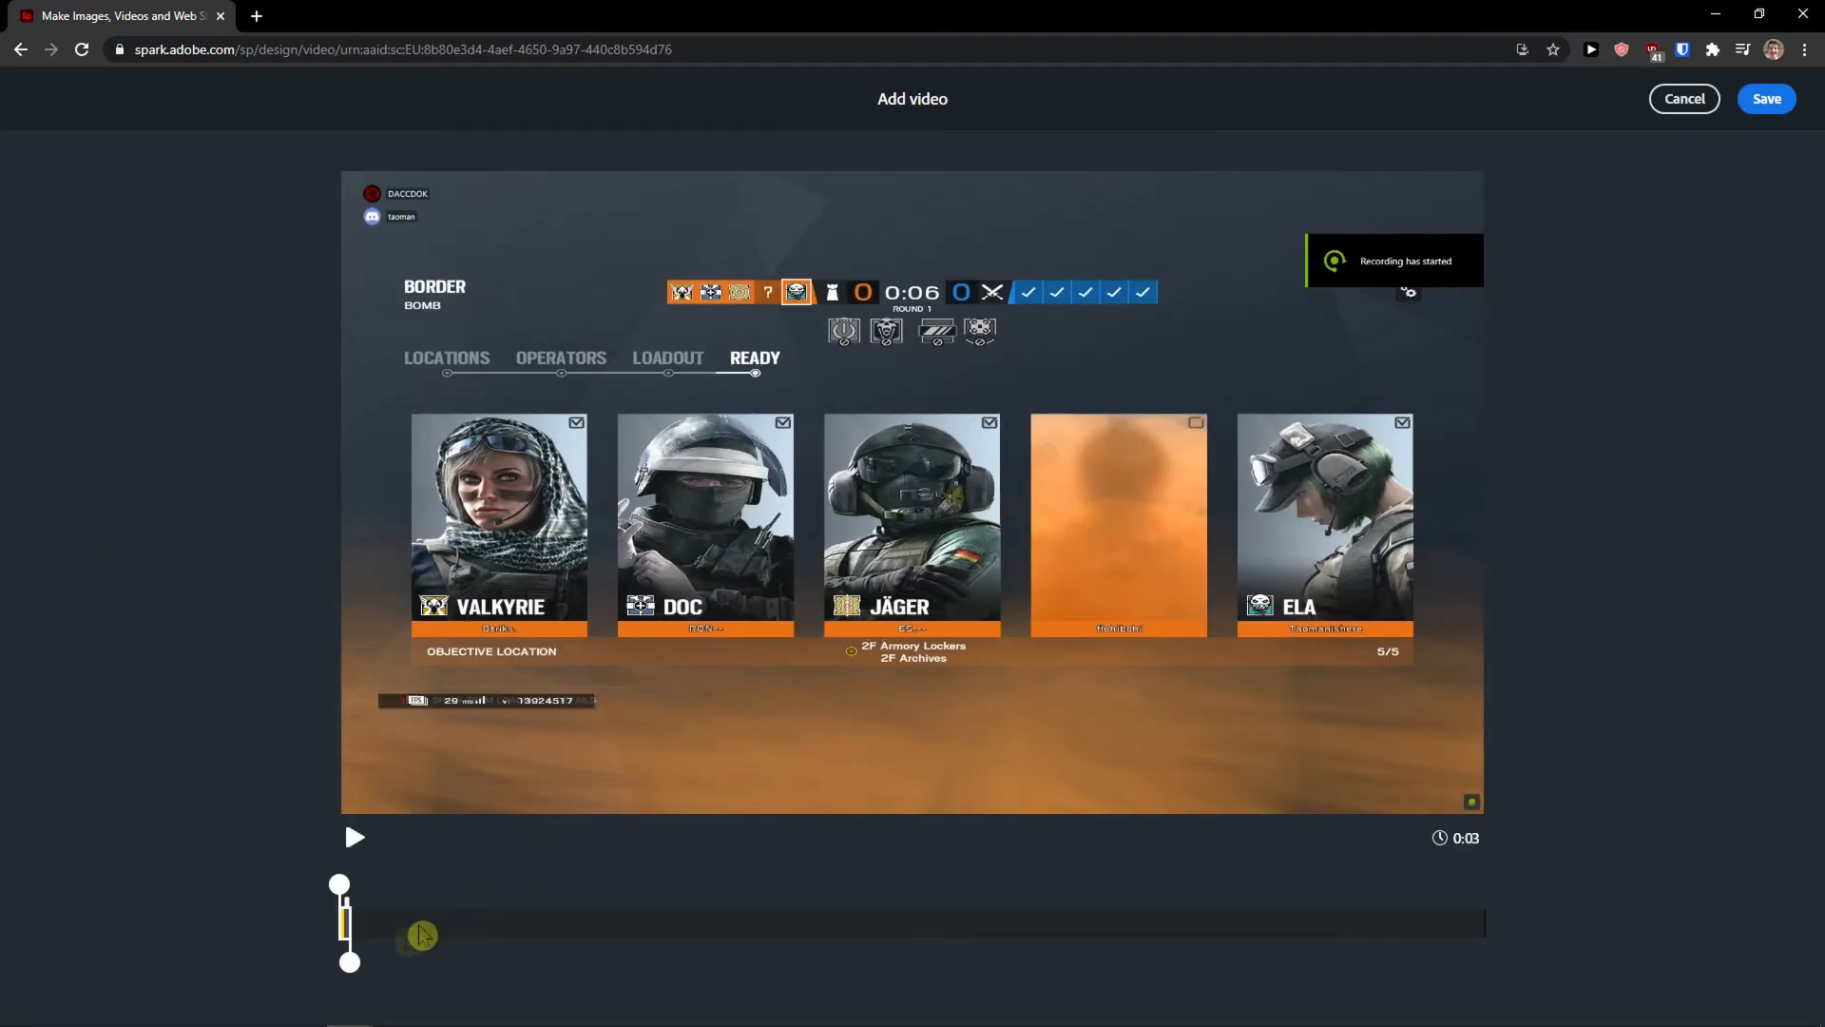
{"action": "left_click_drag", "start_coordinate": [350, 962], "coordinate": [401, 962]}
{"action": "left_click_drag", "start_coordinate": [340, 884], "coordinate": [396, 884]}
{"action": "left_click_drag", "start_coordinate": [407, 978], "coordinate": [463, 977]}
{"action": "left_click_drag", "start_coordinate": [397, 897], "coordinate": [439, 899]}
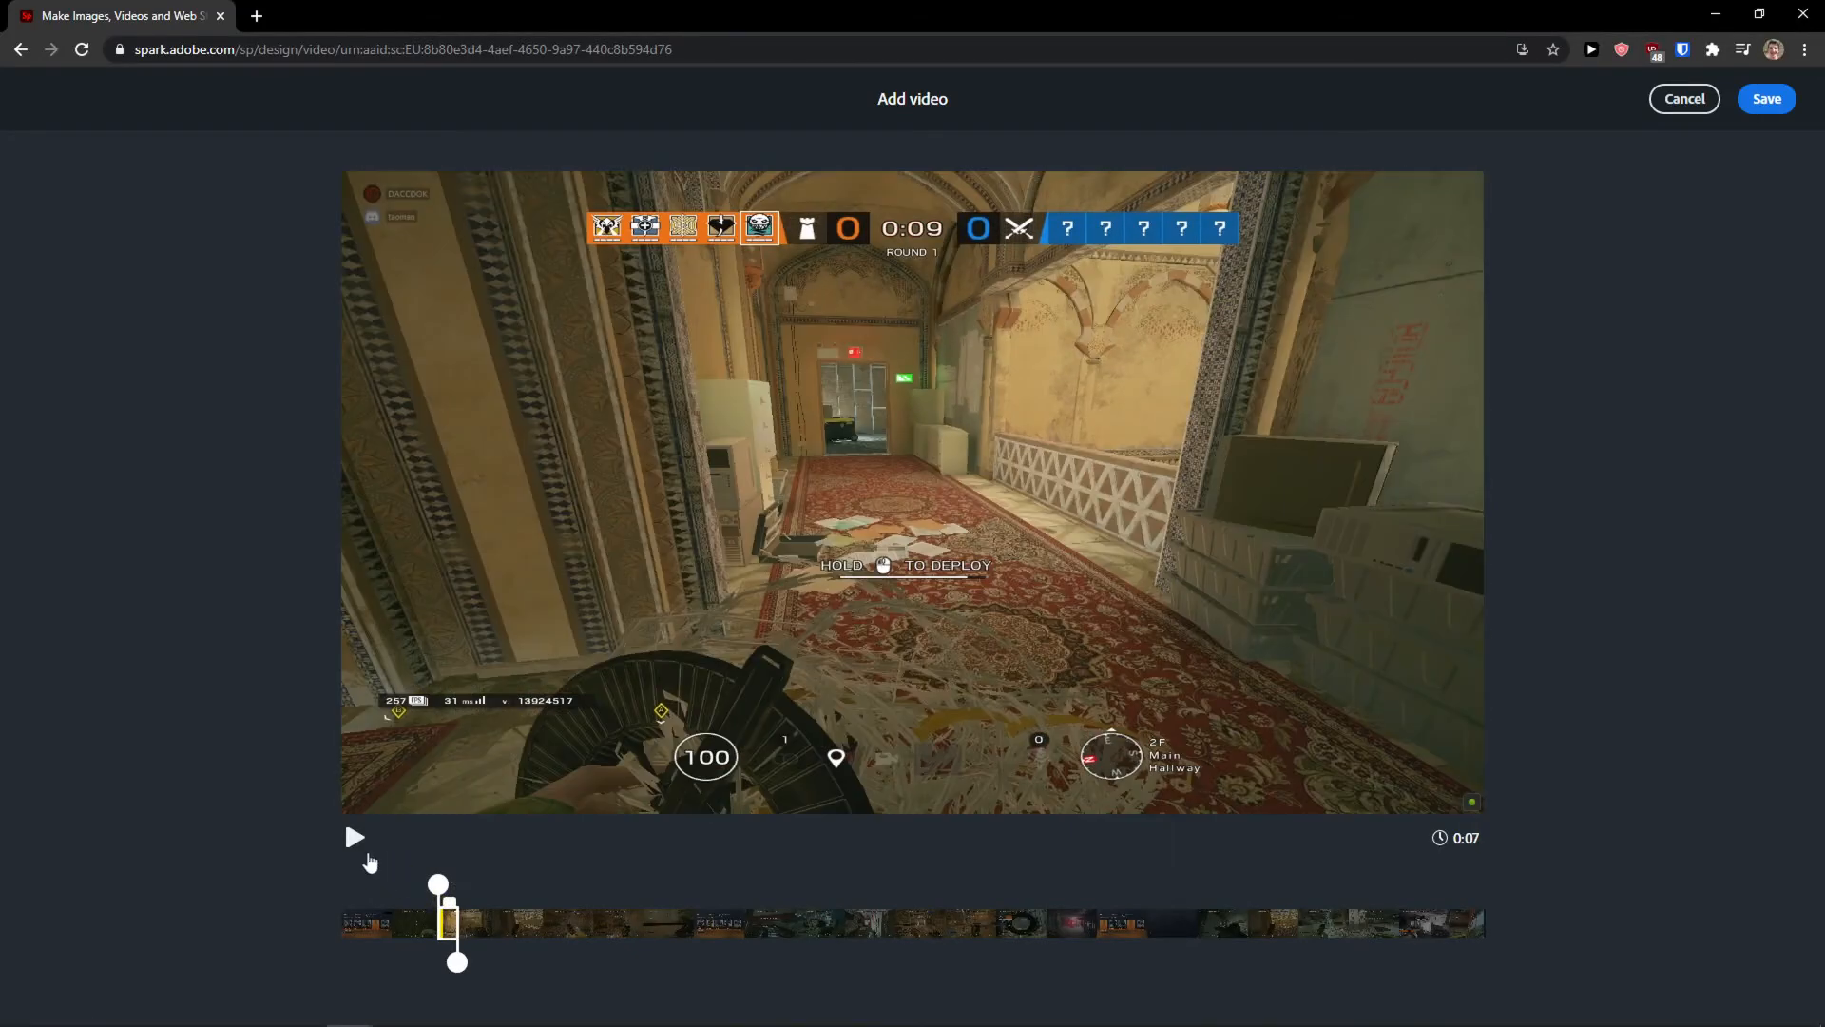
- Play the trimmed gameplay clip and open the system volume control
{"action": "left_click", "coordinate": [360, 842]}
{"action": "left_click", "coordinate": [356, 839]}
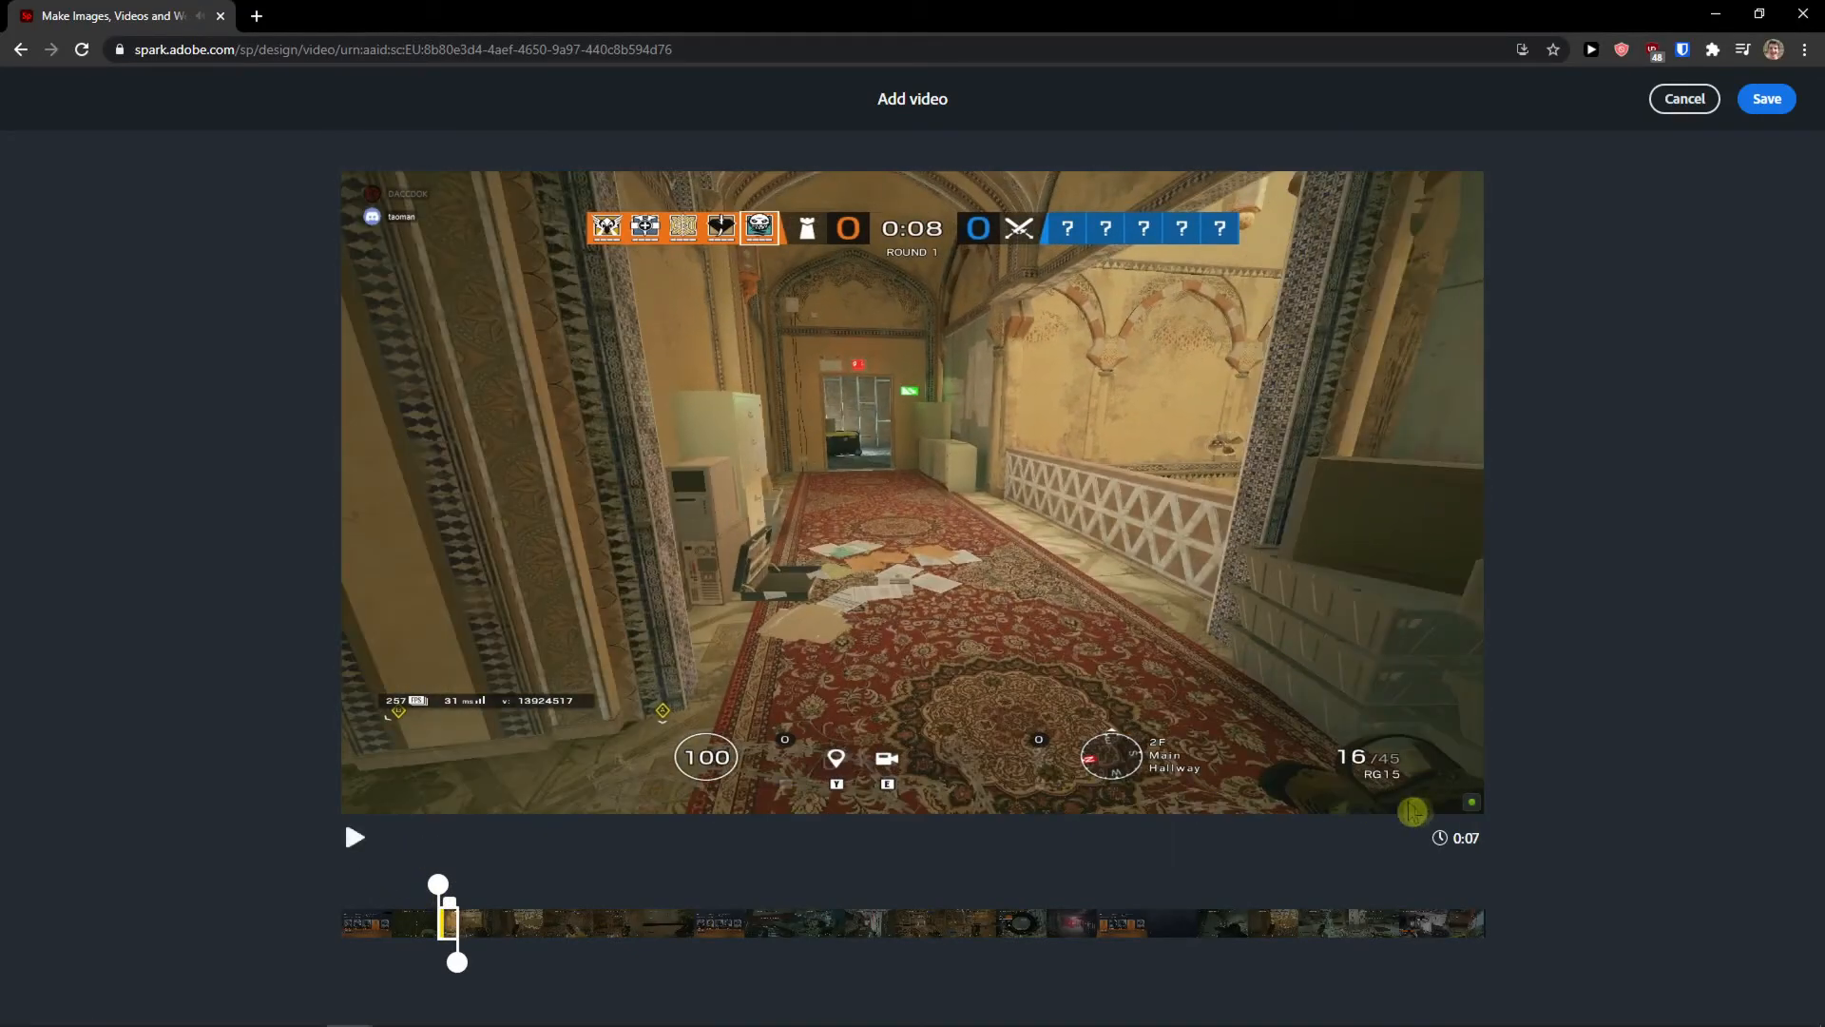
{"action": "left_click", "coordinate": [1667, 1006]}
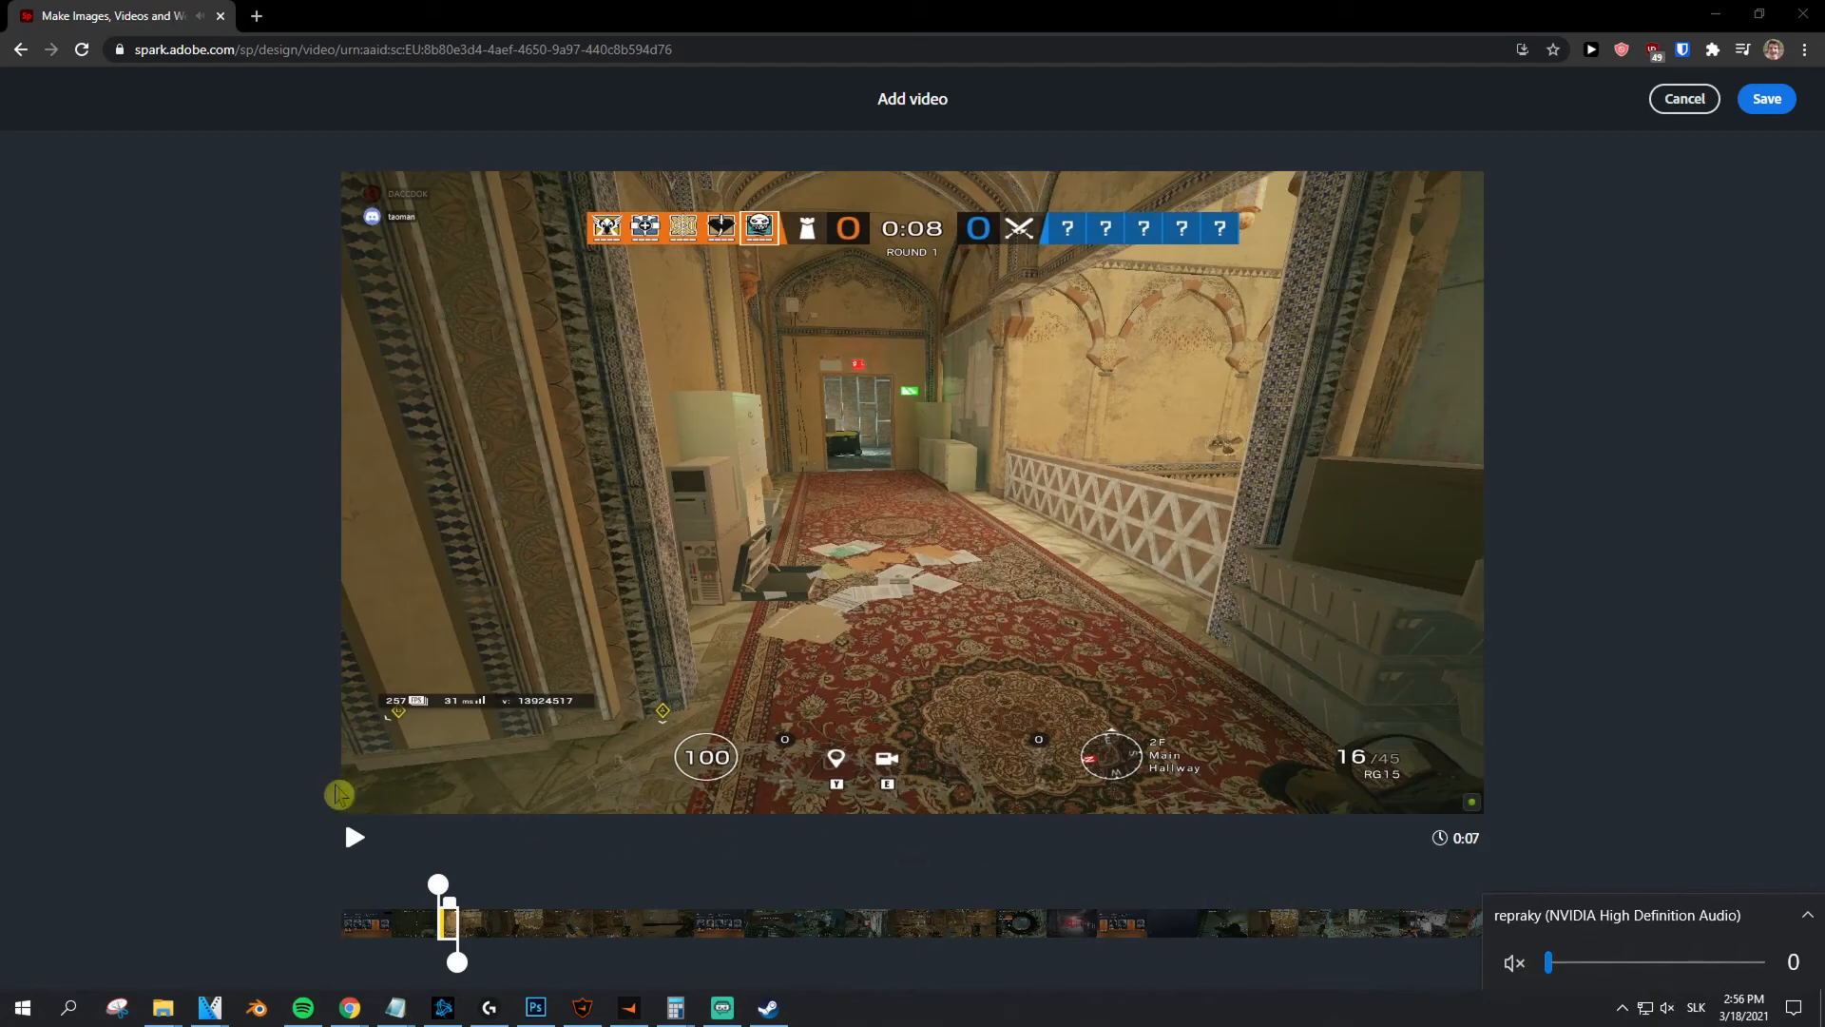
- Play the clip and shift the trim range to a 15-second segment further into the gameplay
{"action": "left_click", "coordinate": [349, 827]}
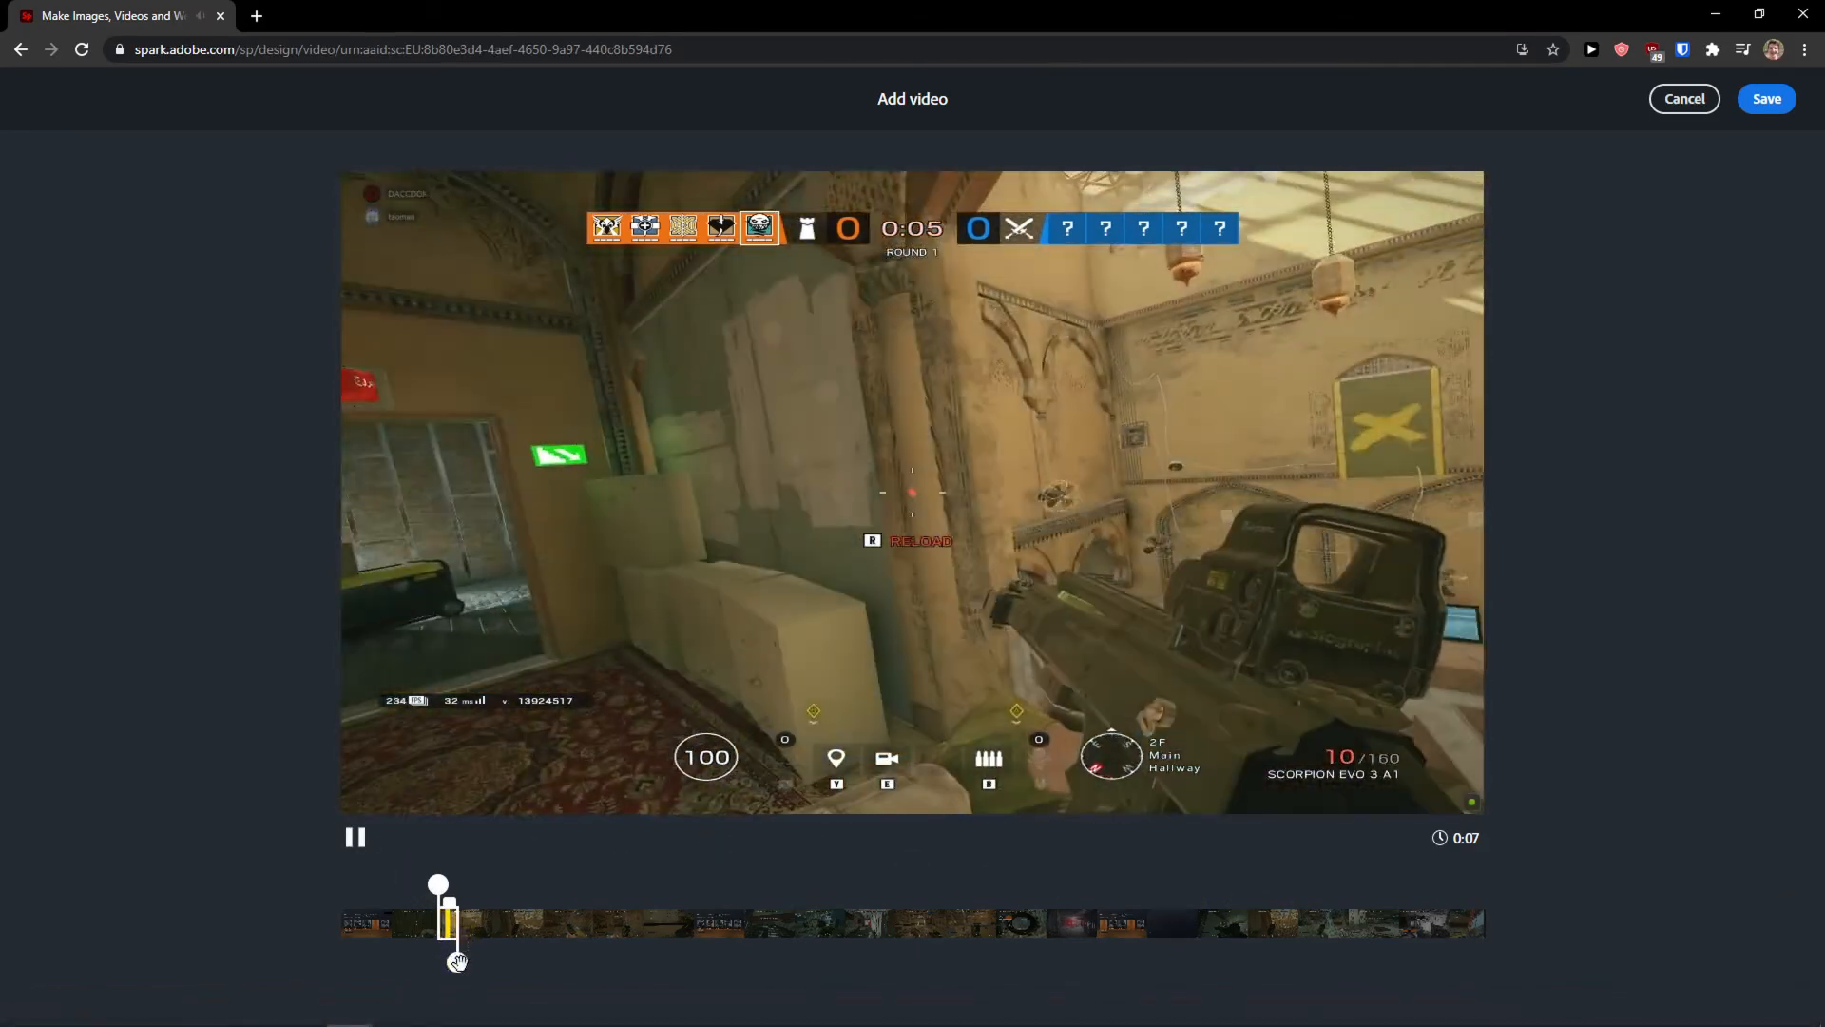
{"action": "left_click_drag", "start_coordinate": [457, 962], "coordinate": [459, 921]}
{"action": "left_click", "coordinate": [357, 848]}
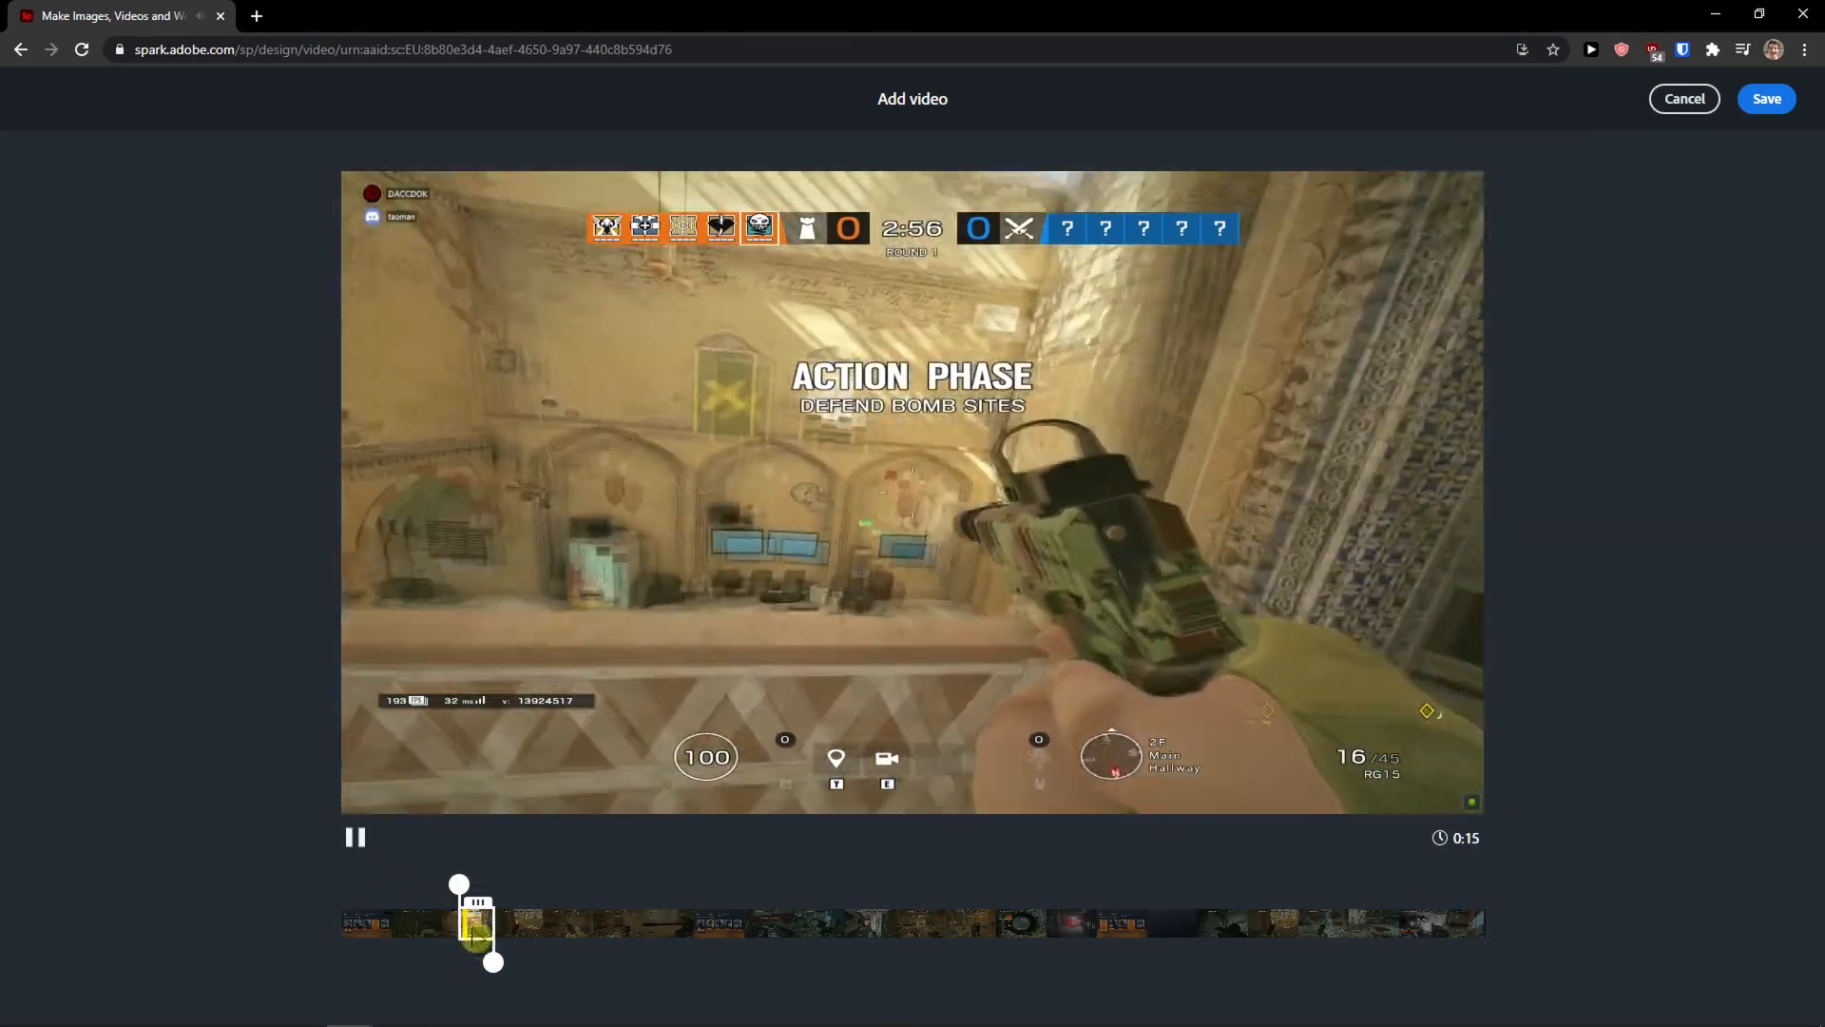
{"action": "left_click", "coordinate": [473, 932]}
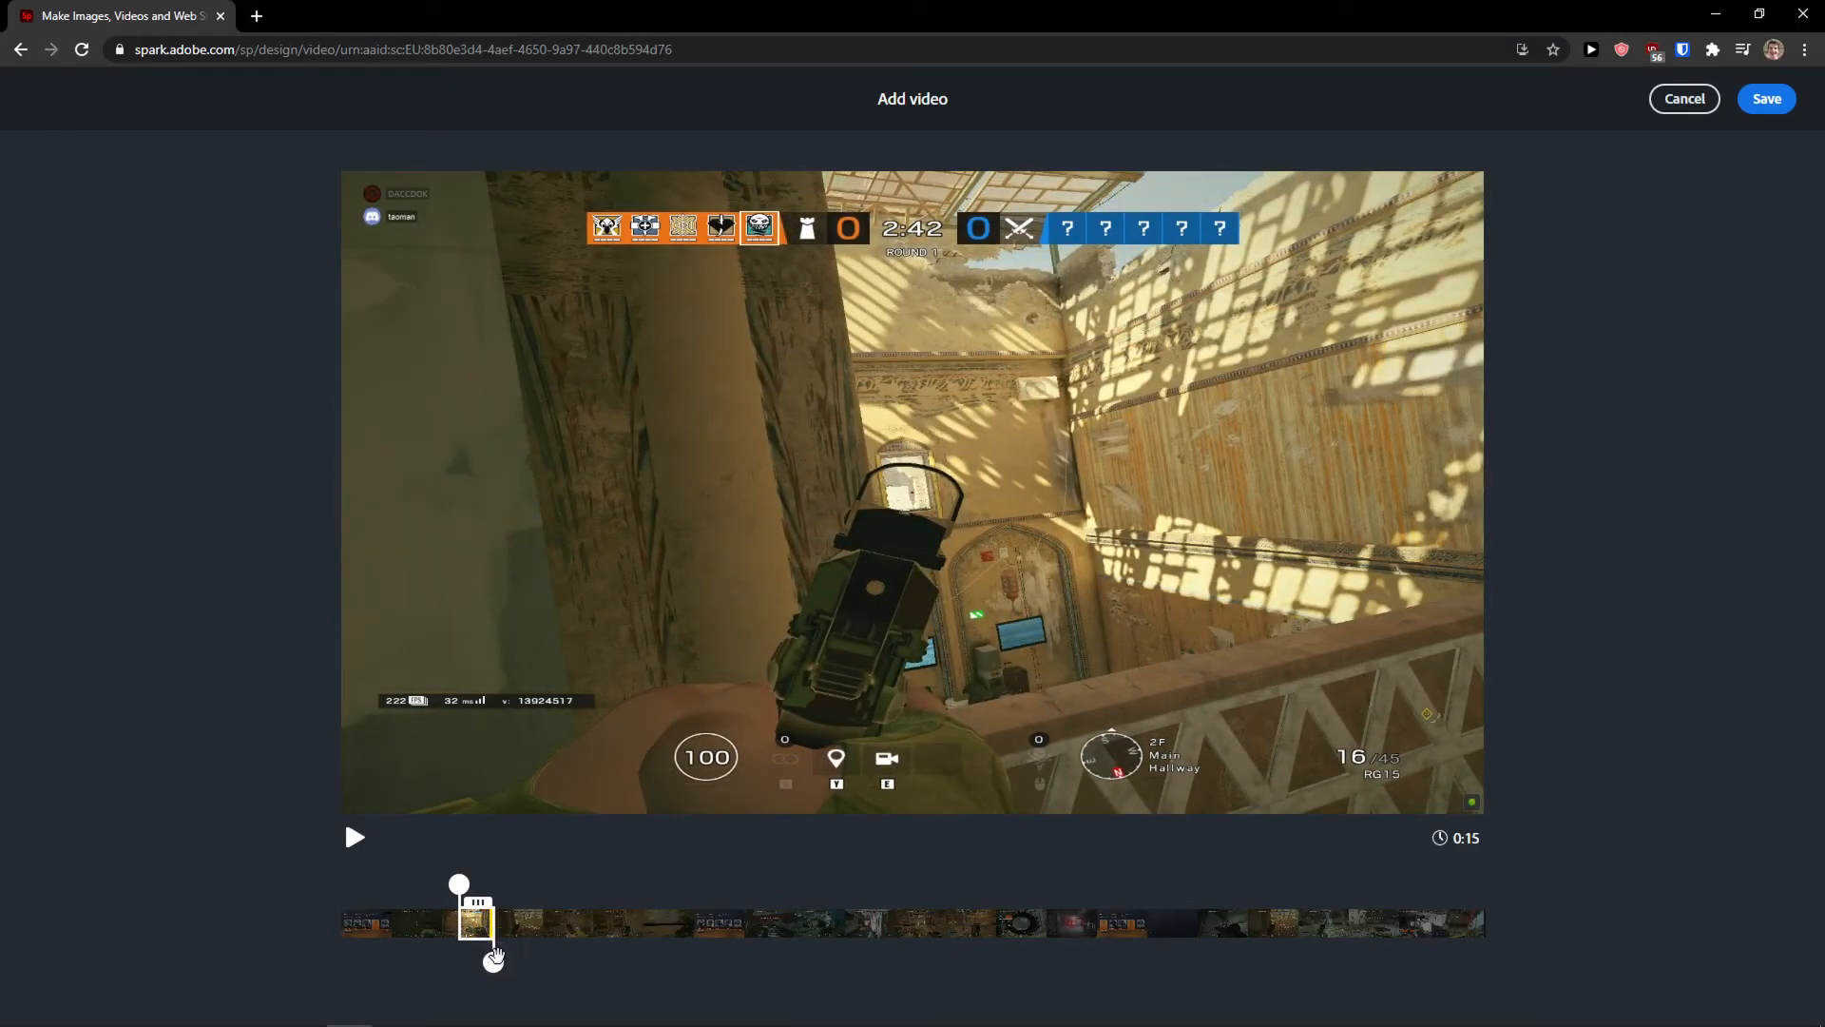
- Trim the gameplay to a segment of about 10 seconds ending at about 2:02.3, and play the saved clip on its slide
{"action": "left_click_drag", "start_coordinate": [492, 961], "coordinate": [521, 961]}
{"action": "left_click_drag", "start_coordinate": [457, 883], "coordinate": [578, 957]}
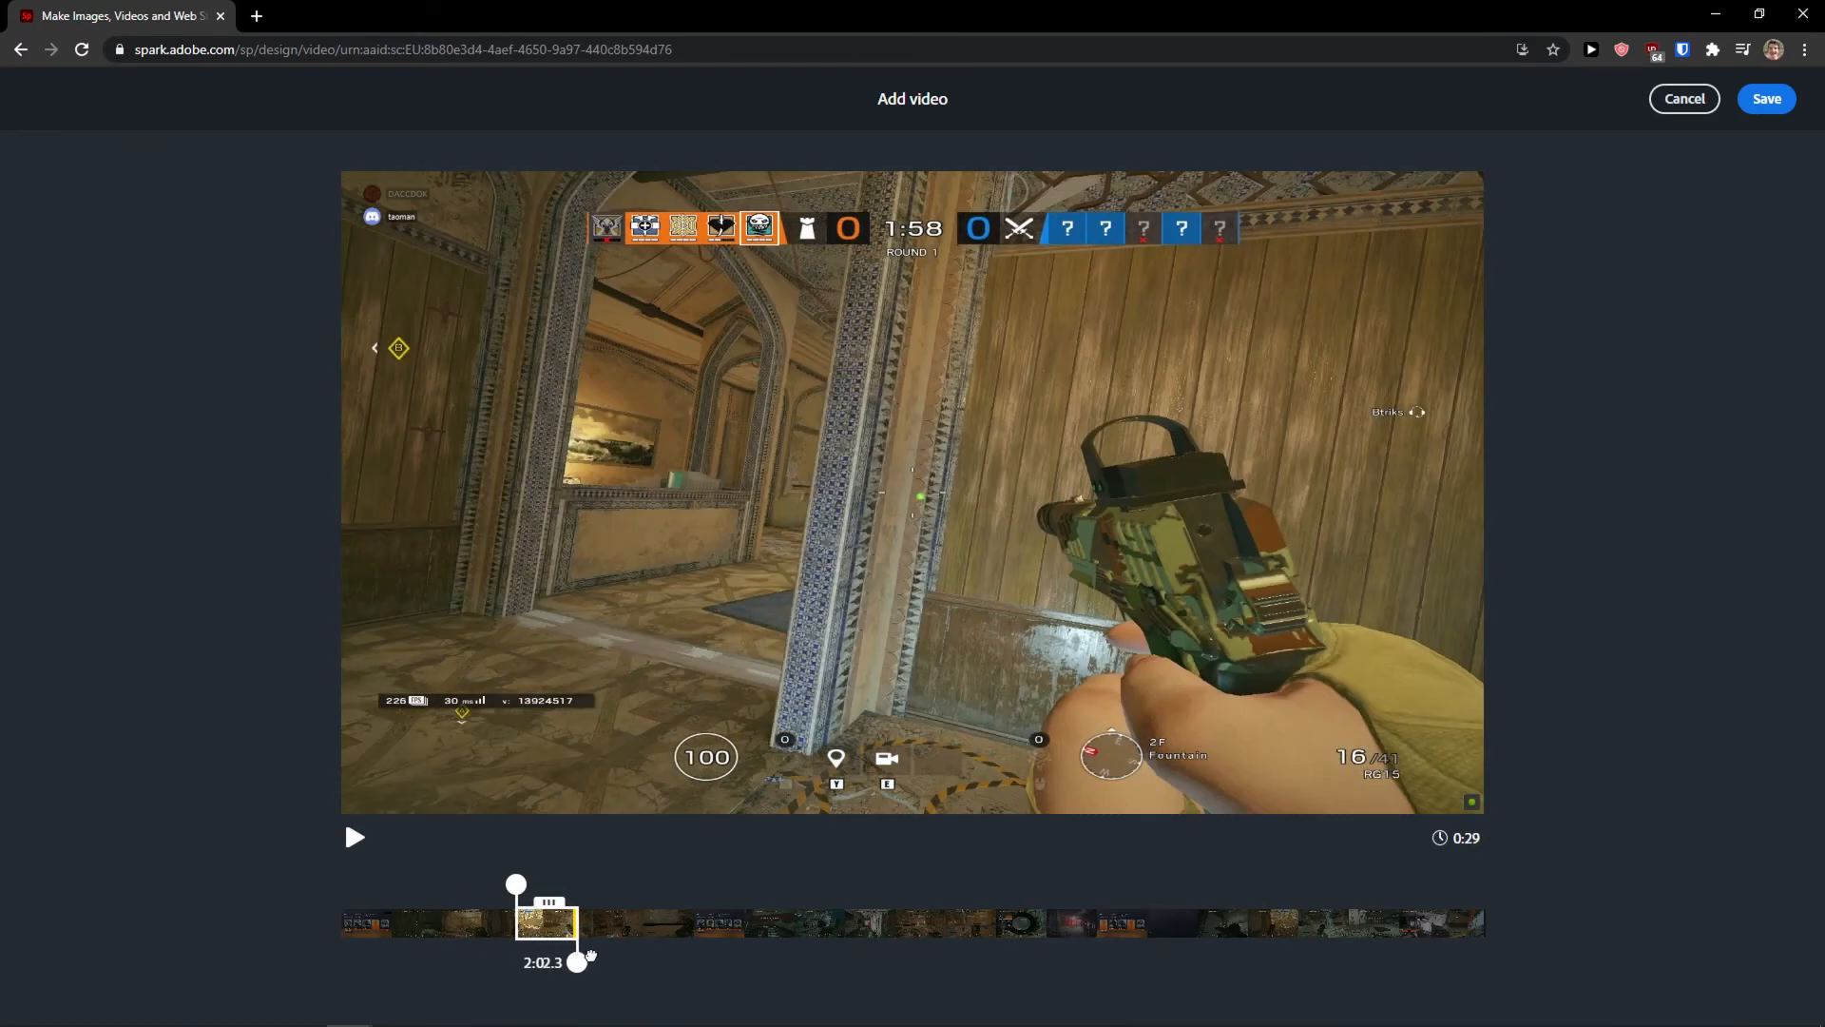
{"action": "left_click_drag", "start_coordinate": [522, 891], "coordinate": [558, 892]}
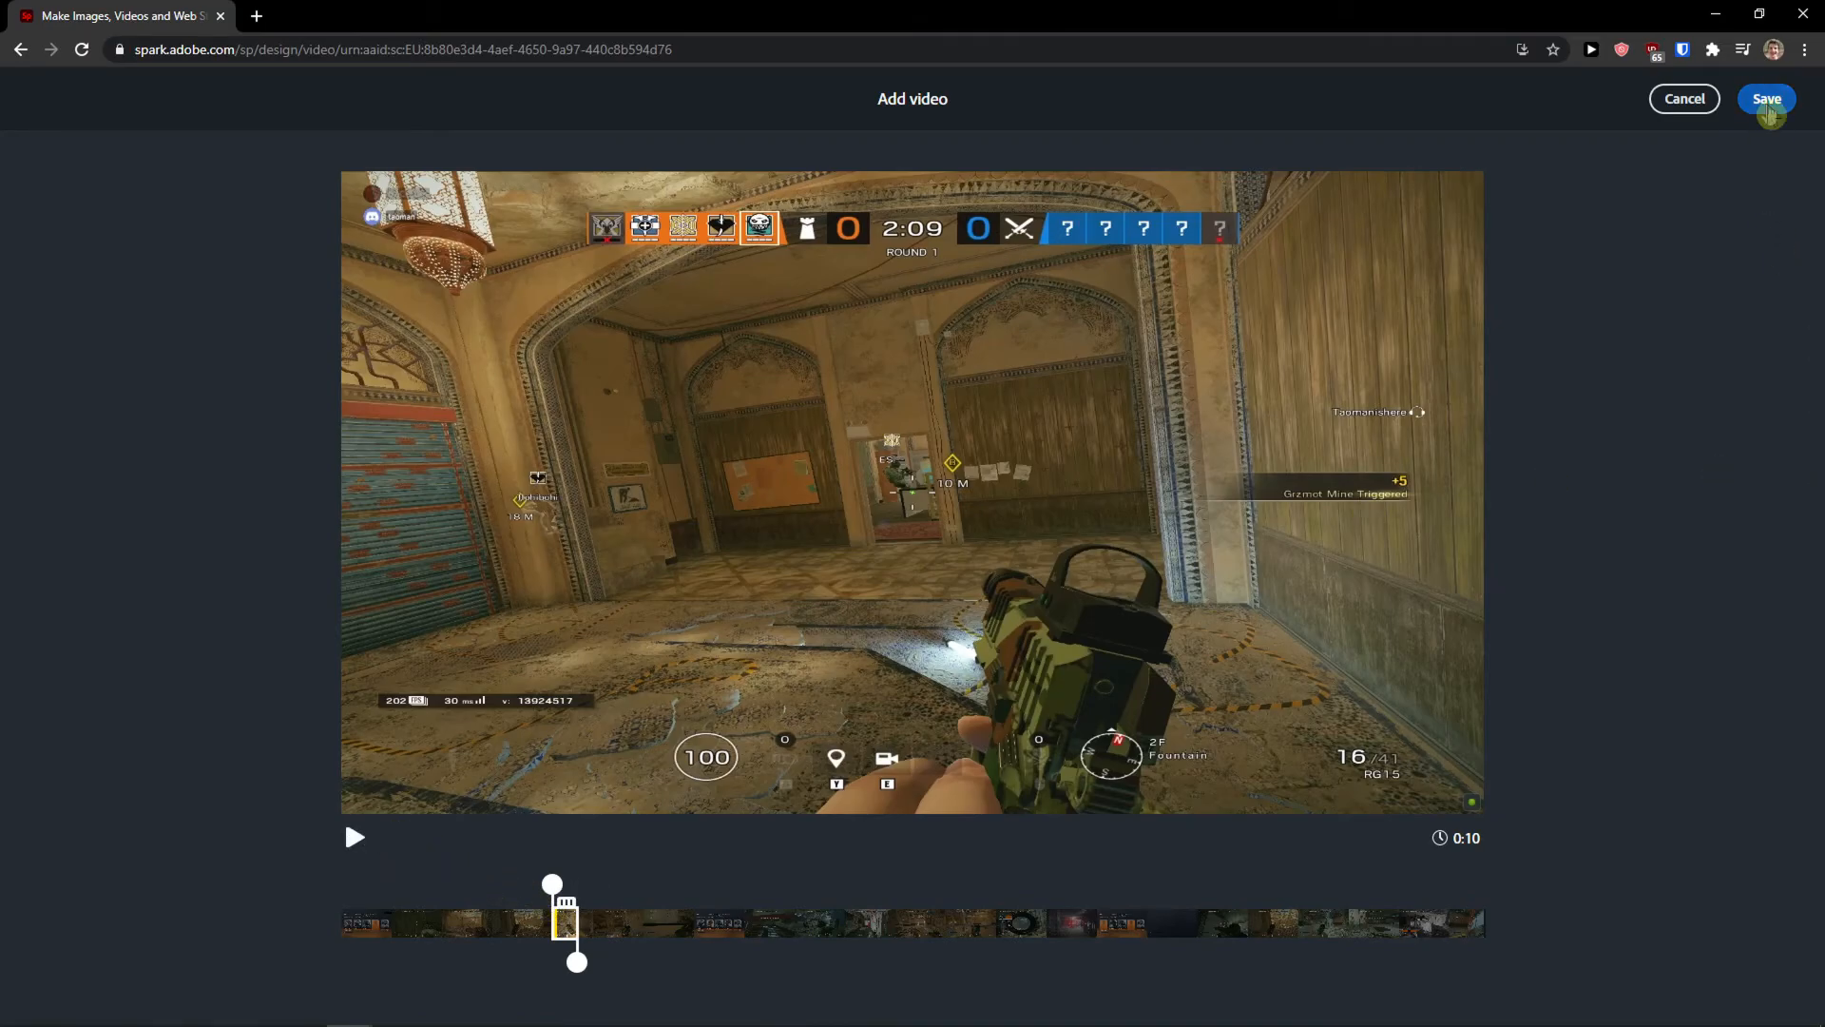
{"action": "left_click", "coordinate": [1765, 99]}
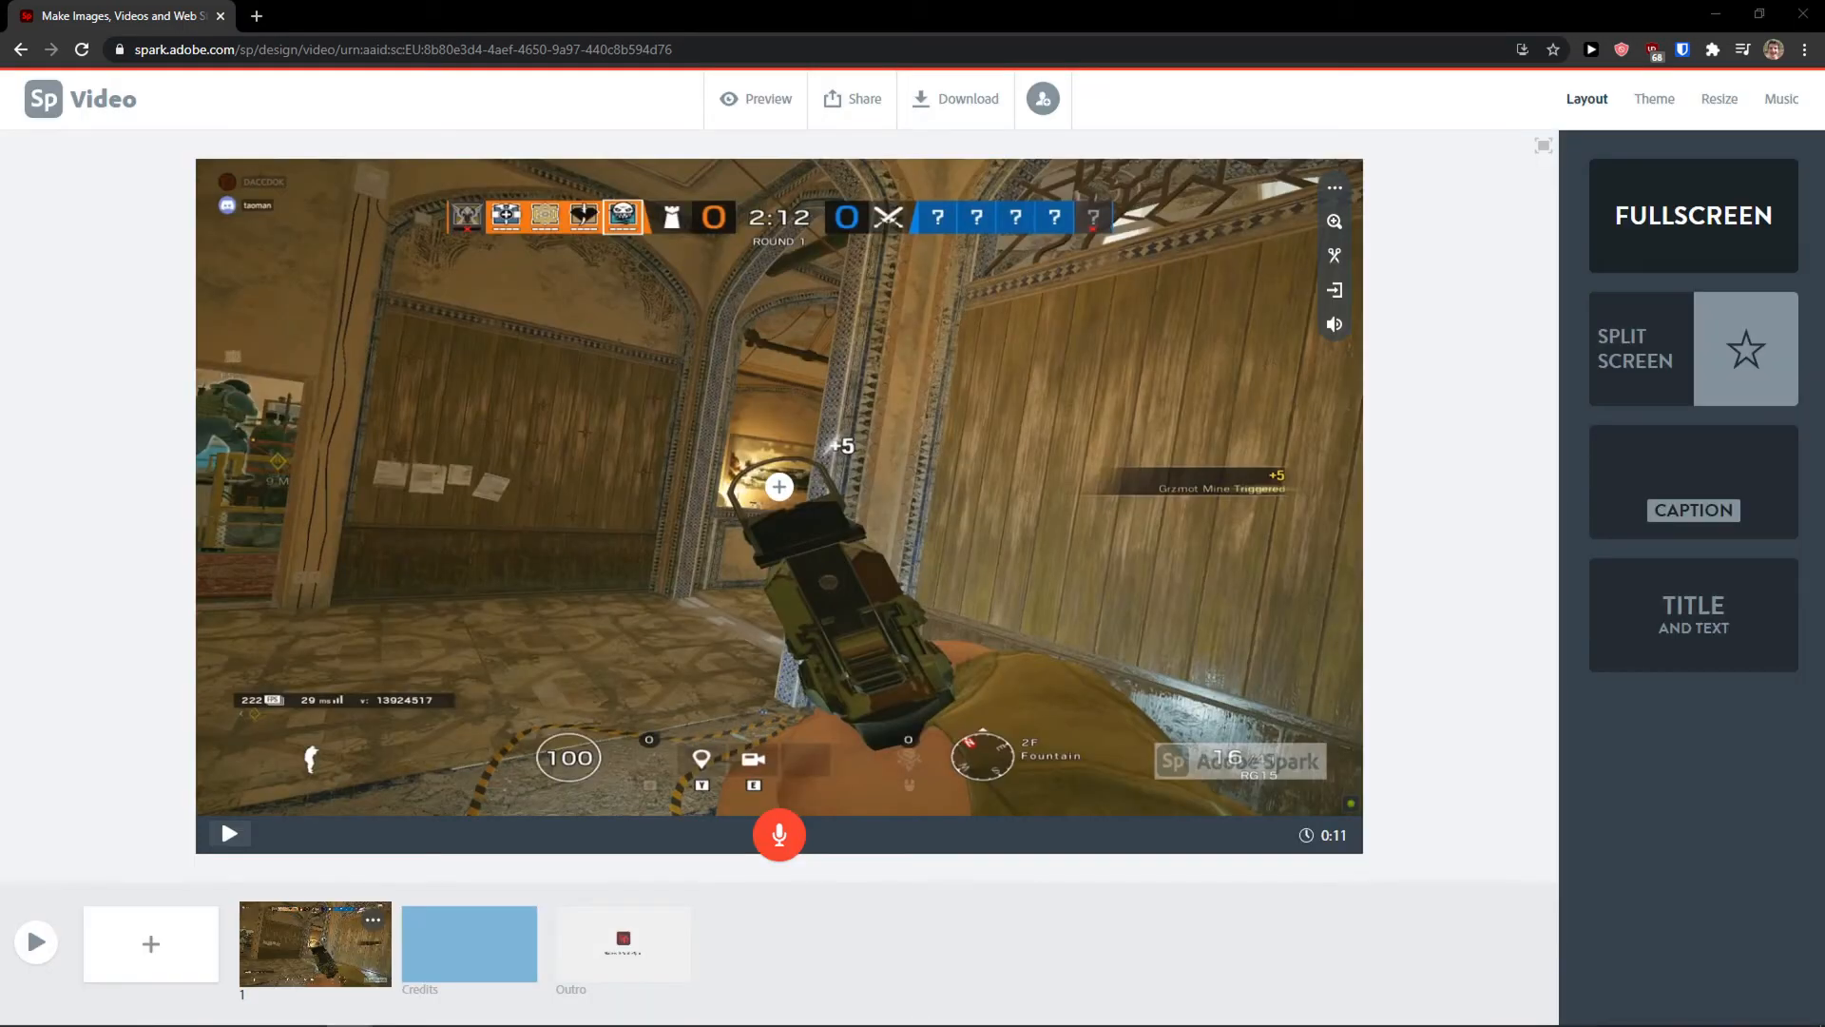
{"action": "left_click", "coordinate": [230, 835]}
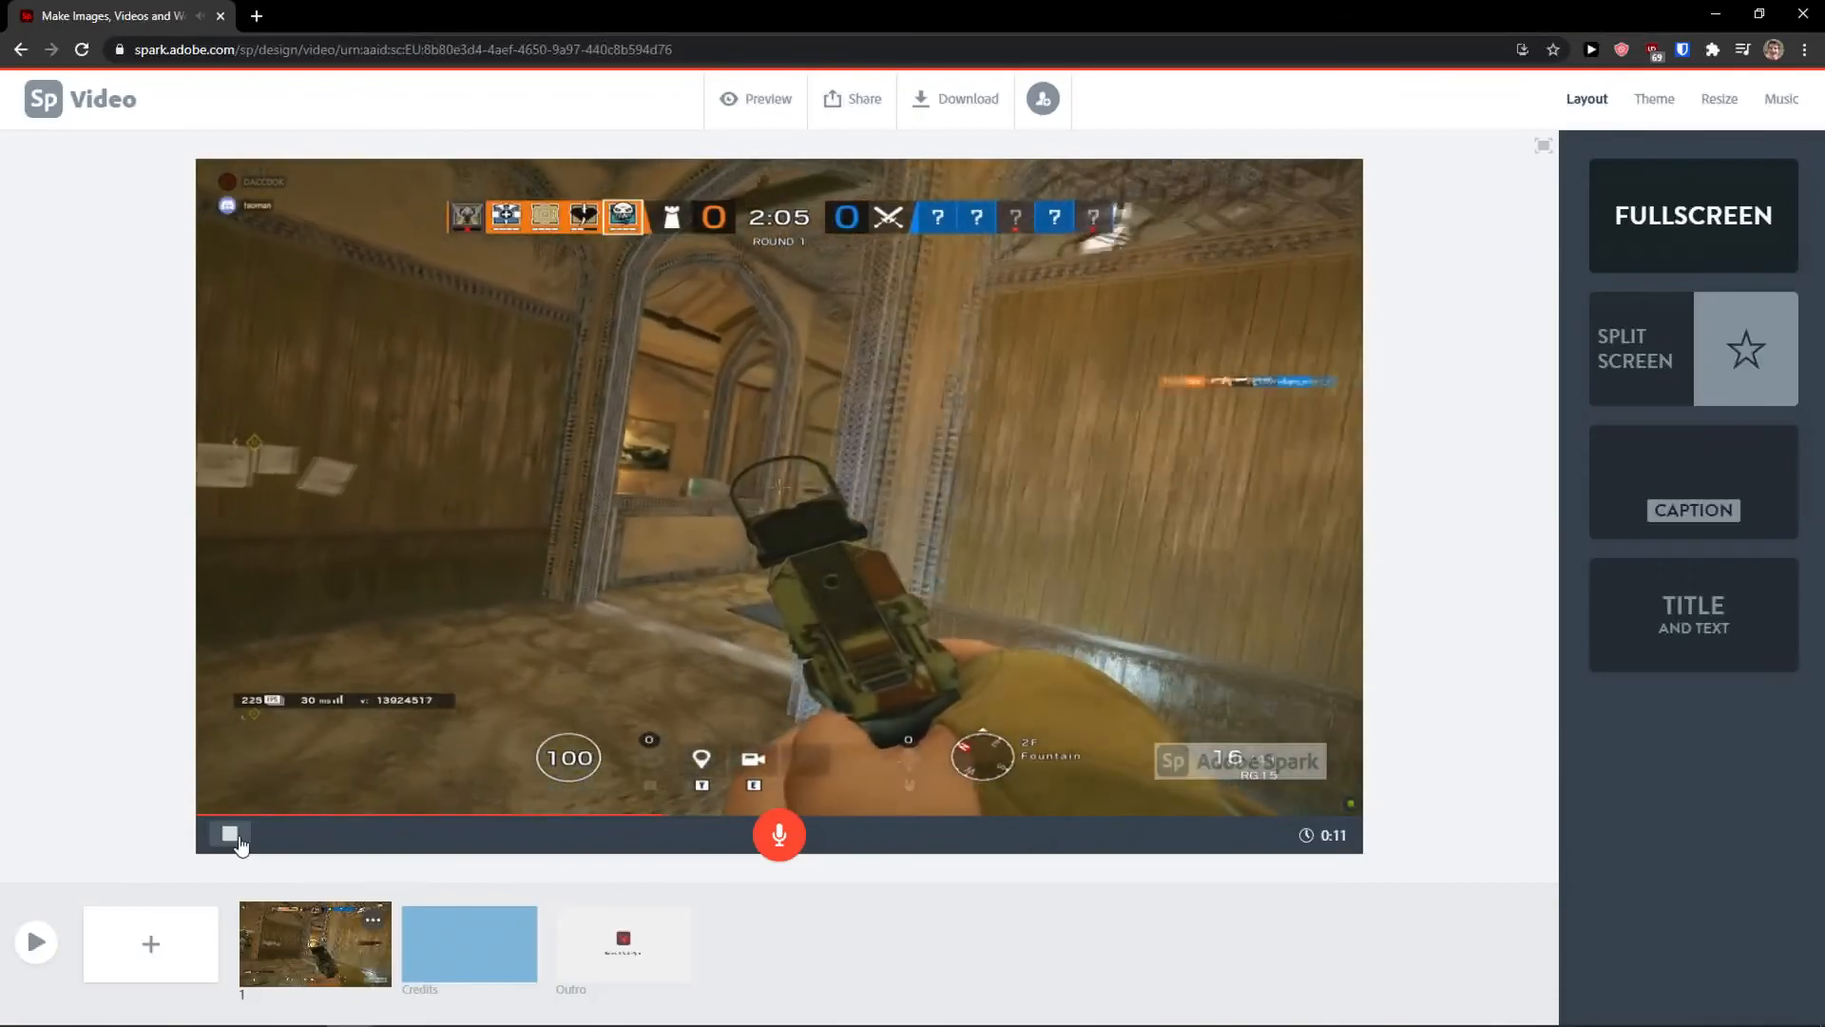
{"action": "left_click", "coordinate": [230, 834]}
- Add the title text EPIC ELA PLAY to the gameplay slide and move it up near the frame's upper edge
{"action": "mouse_move", "coordinate": [782, 489]}
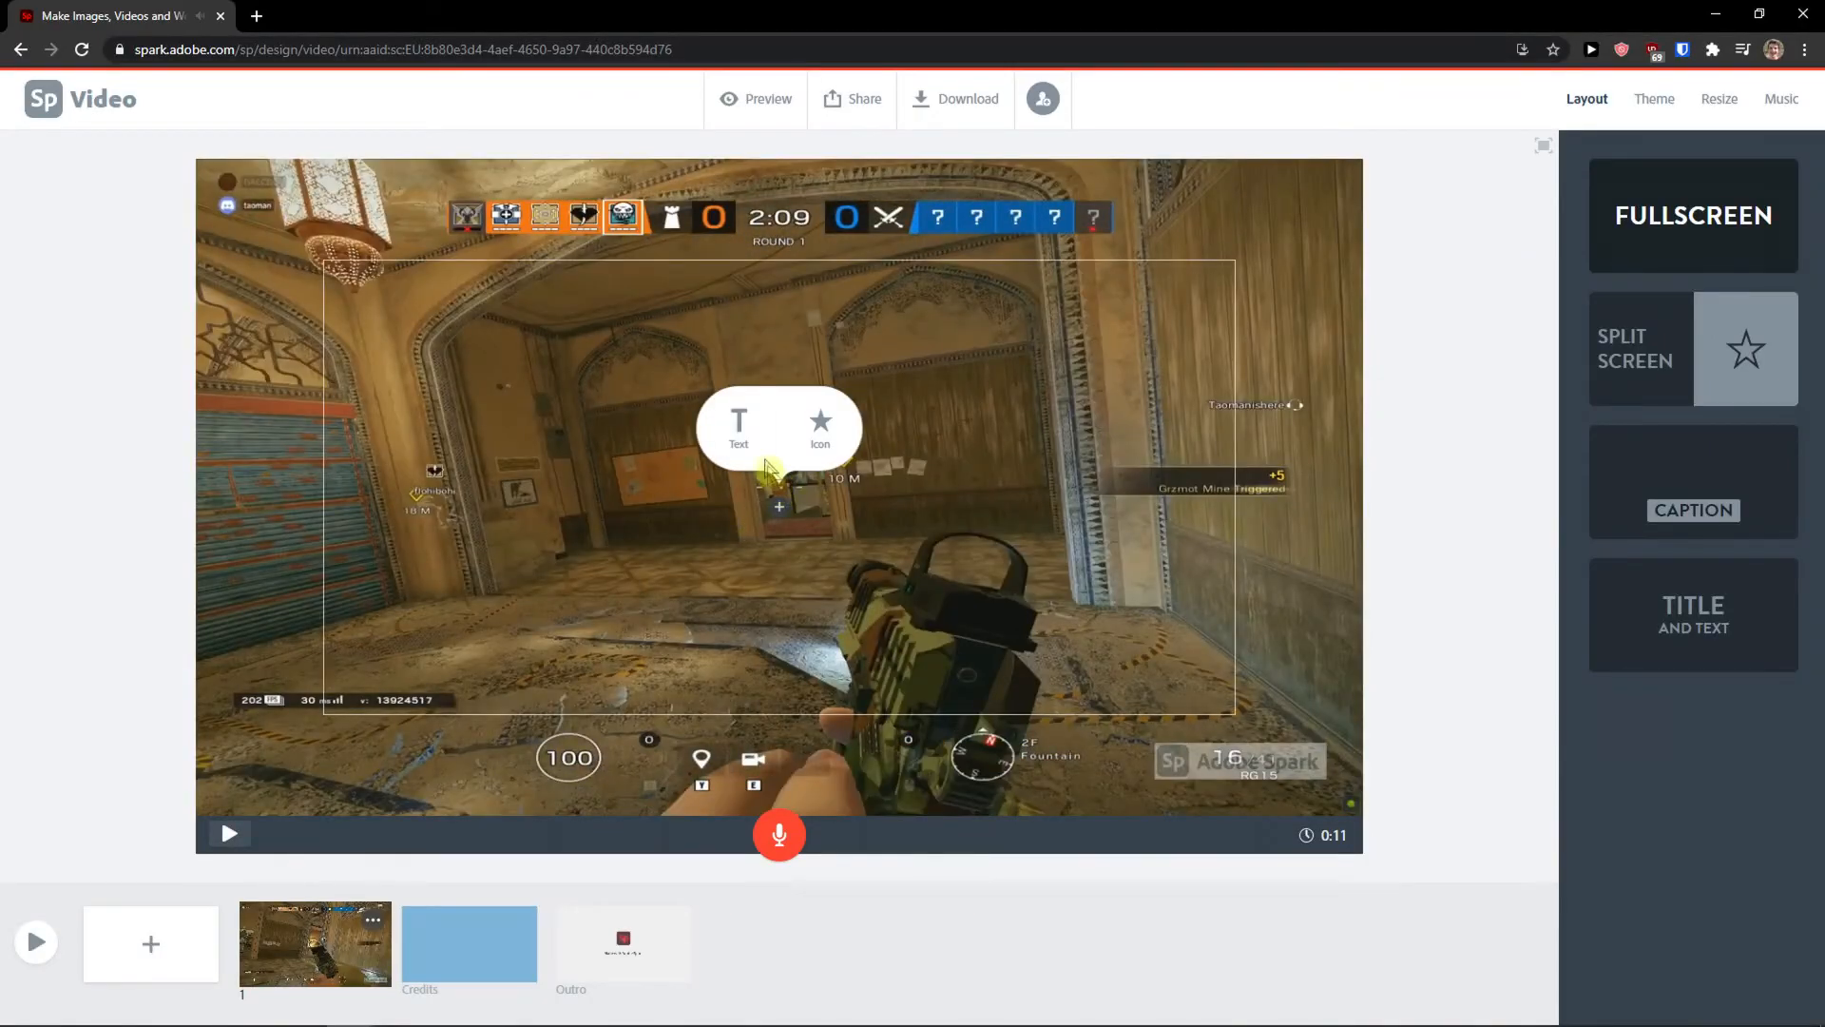
{"action": "left_click", "coordinate": [745, 432]}
{"action": "type", "text": "IC ELA PLAY"}
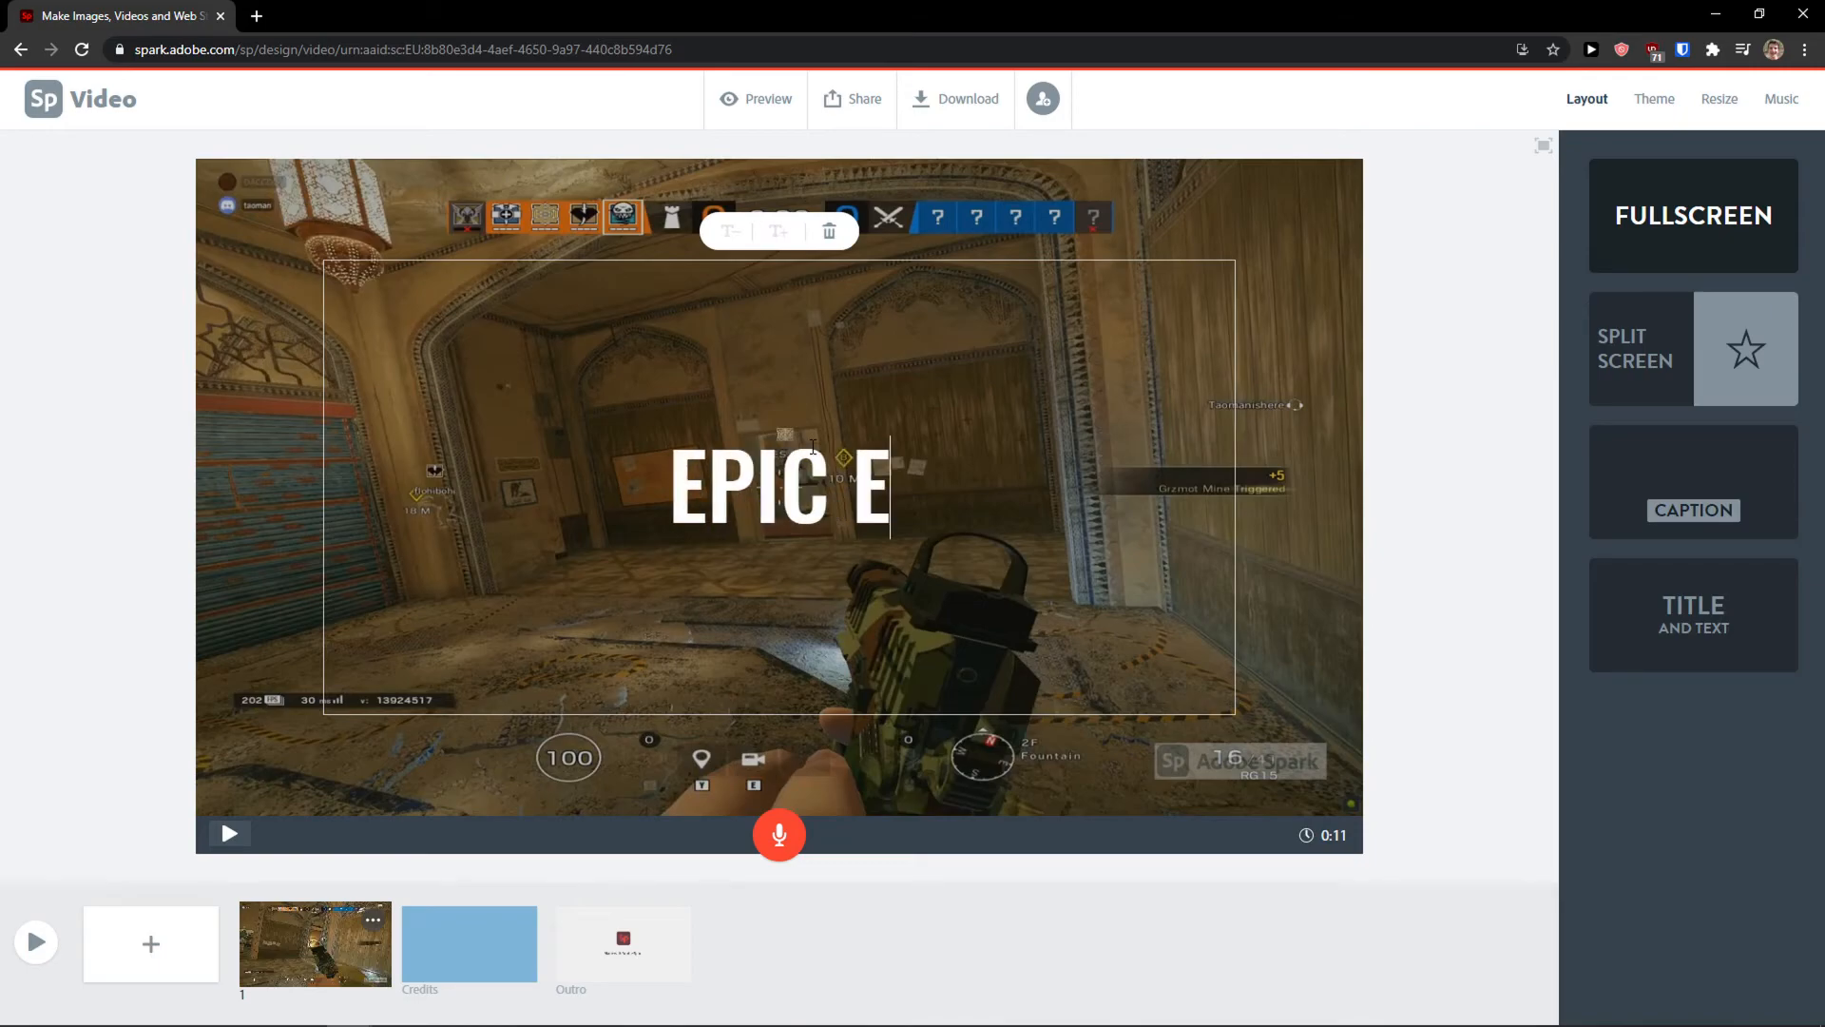
{"action": "key", "text": "Return"}
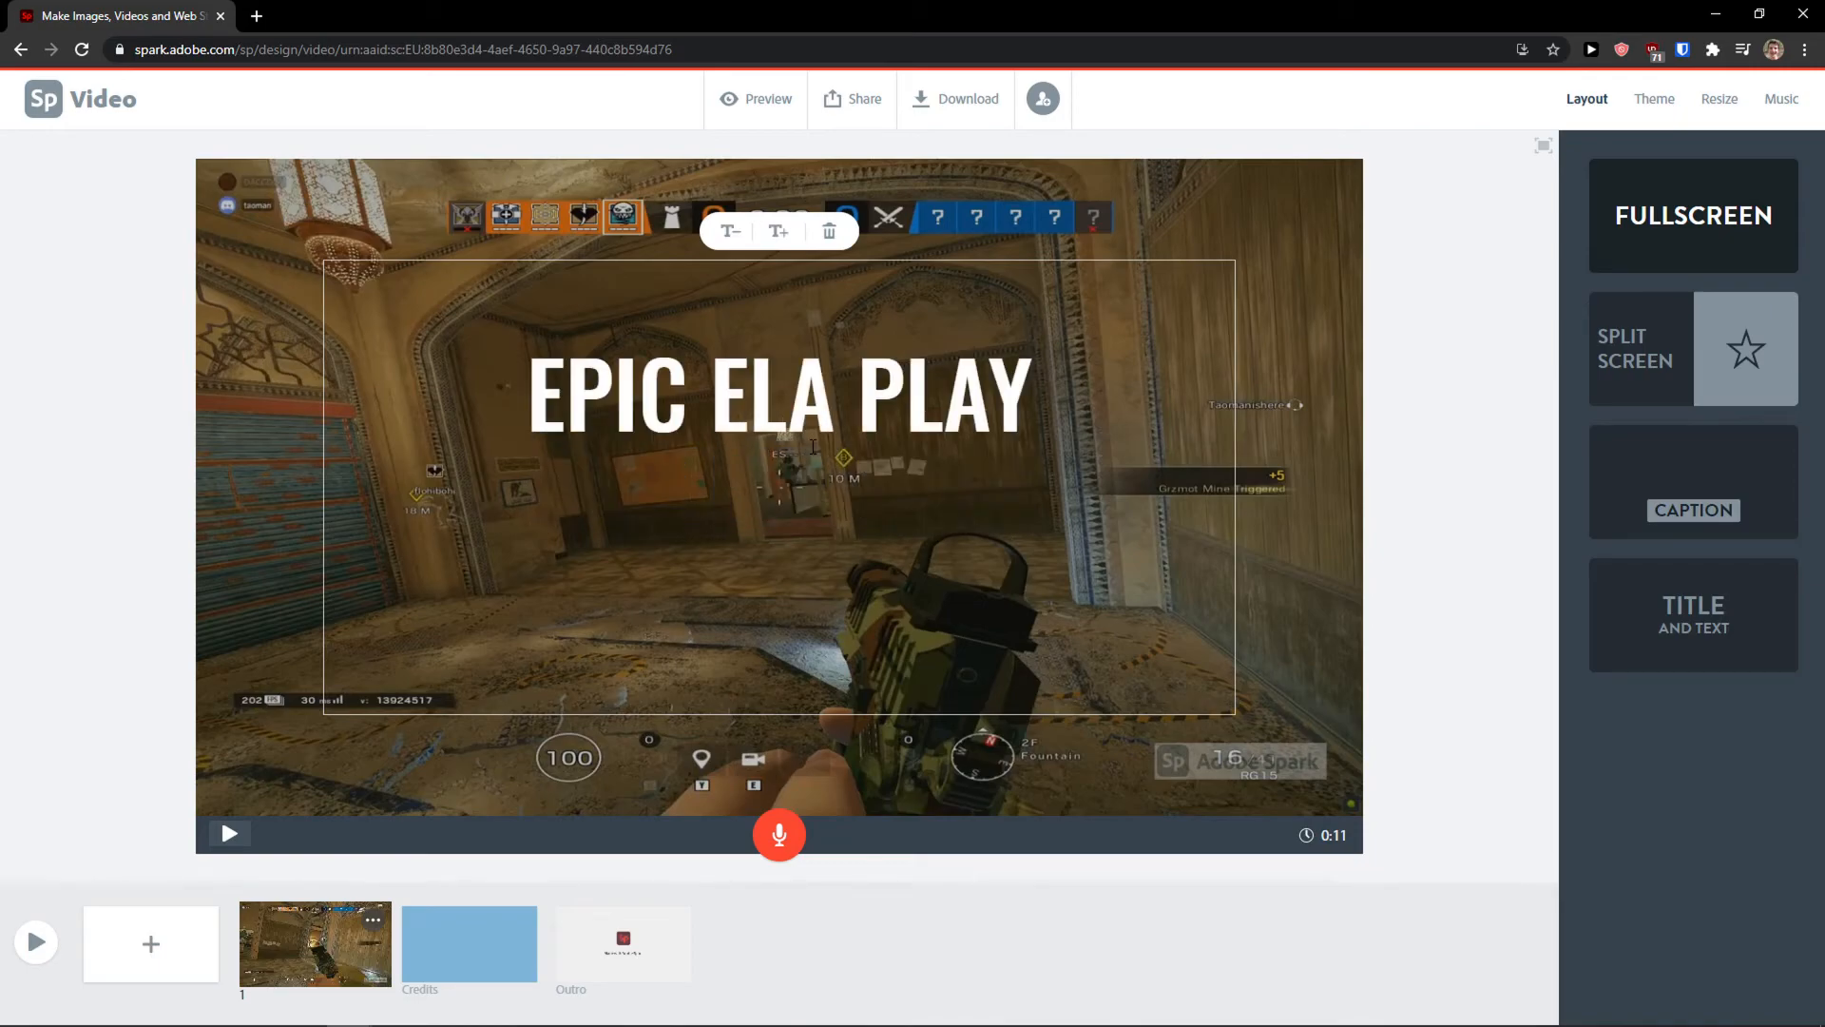
{"action": "left_click", "coordinate": [591, 256]}
{"action": "left_click_drag", "start_coordinate": [603, 371], "coordinate": [697, 306]}
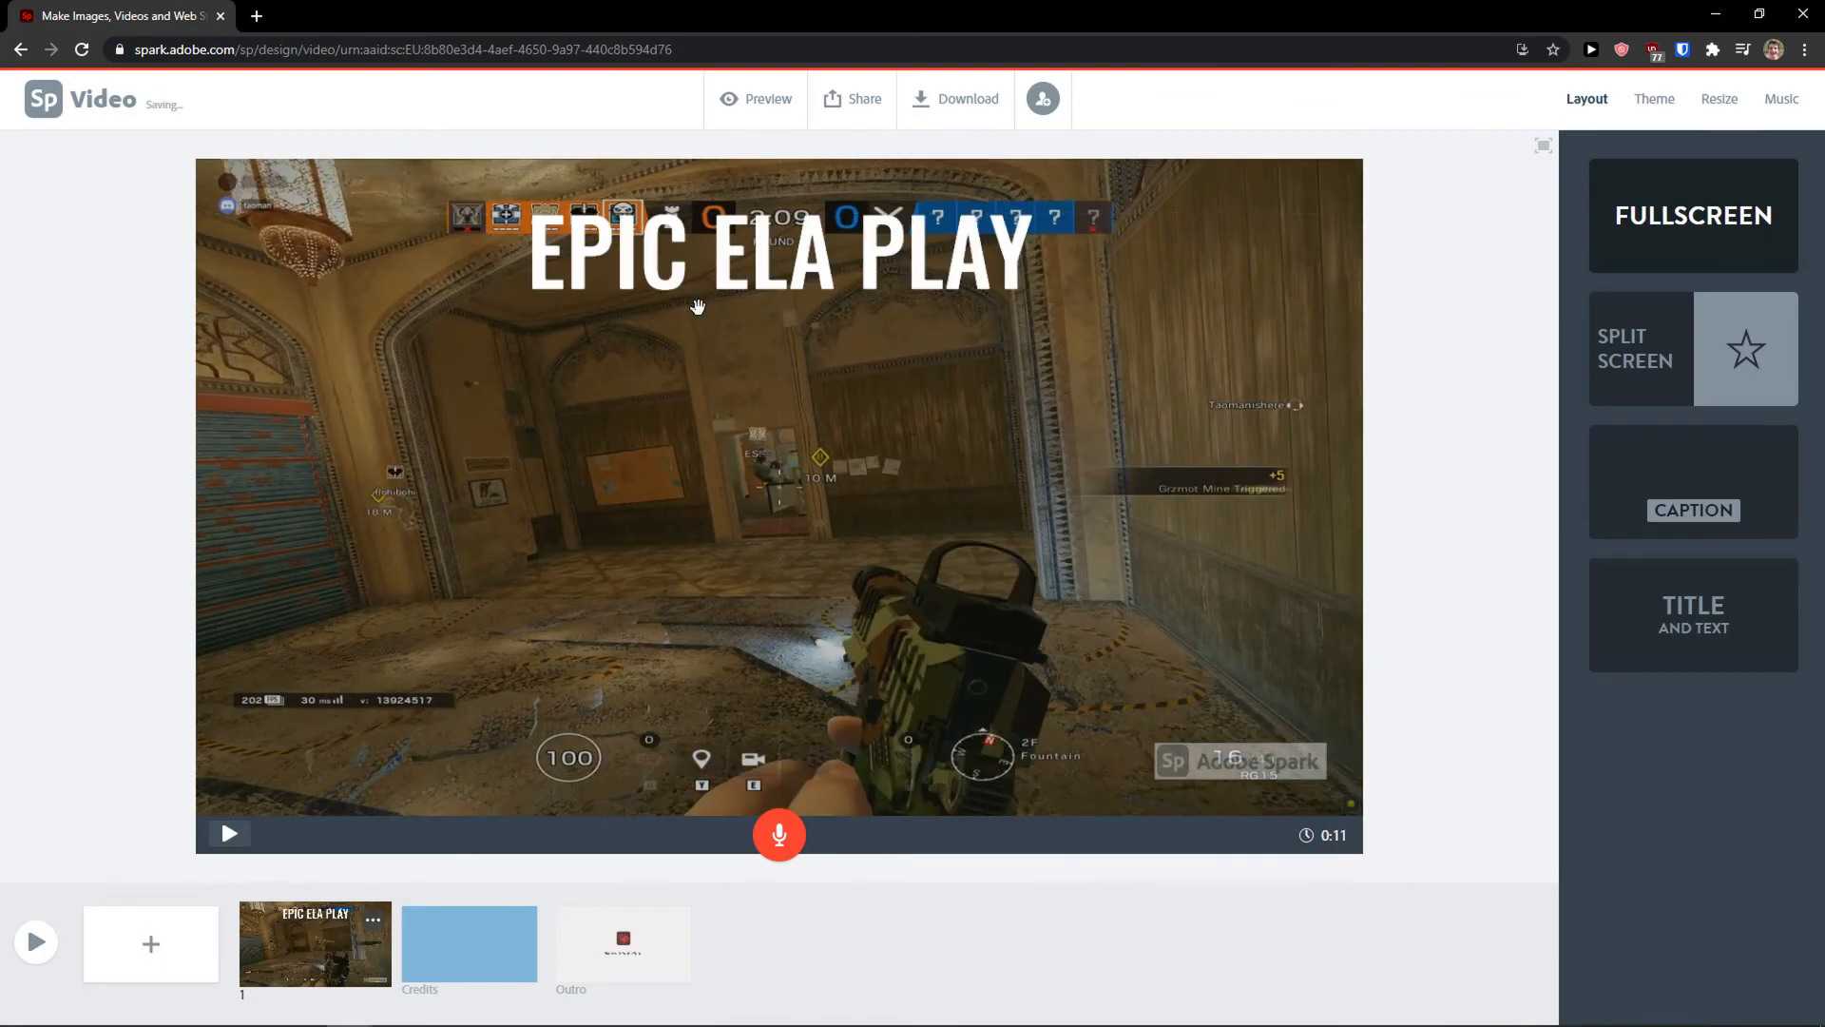
- Play the titled slide and try other title text sizes and the Split Screen layout
{"action": "left_click", "coordinate": [240, 835]}
{"action": "left_click", "coordinate": [231, 834]}
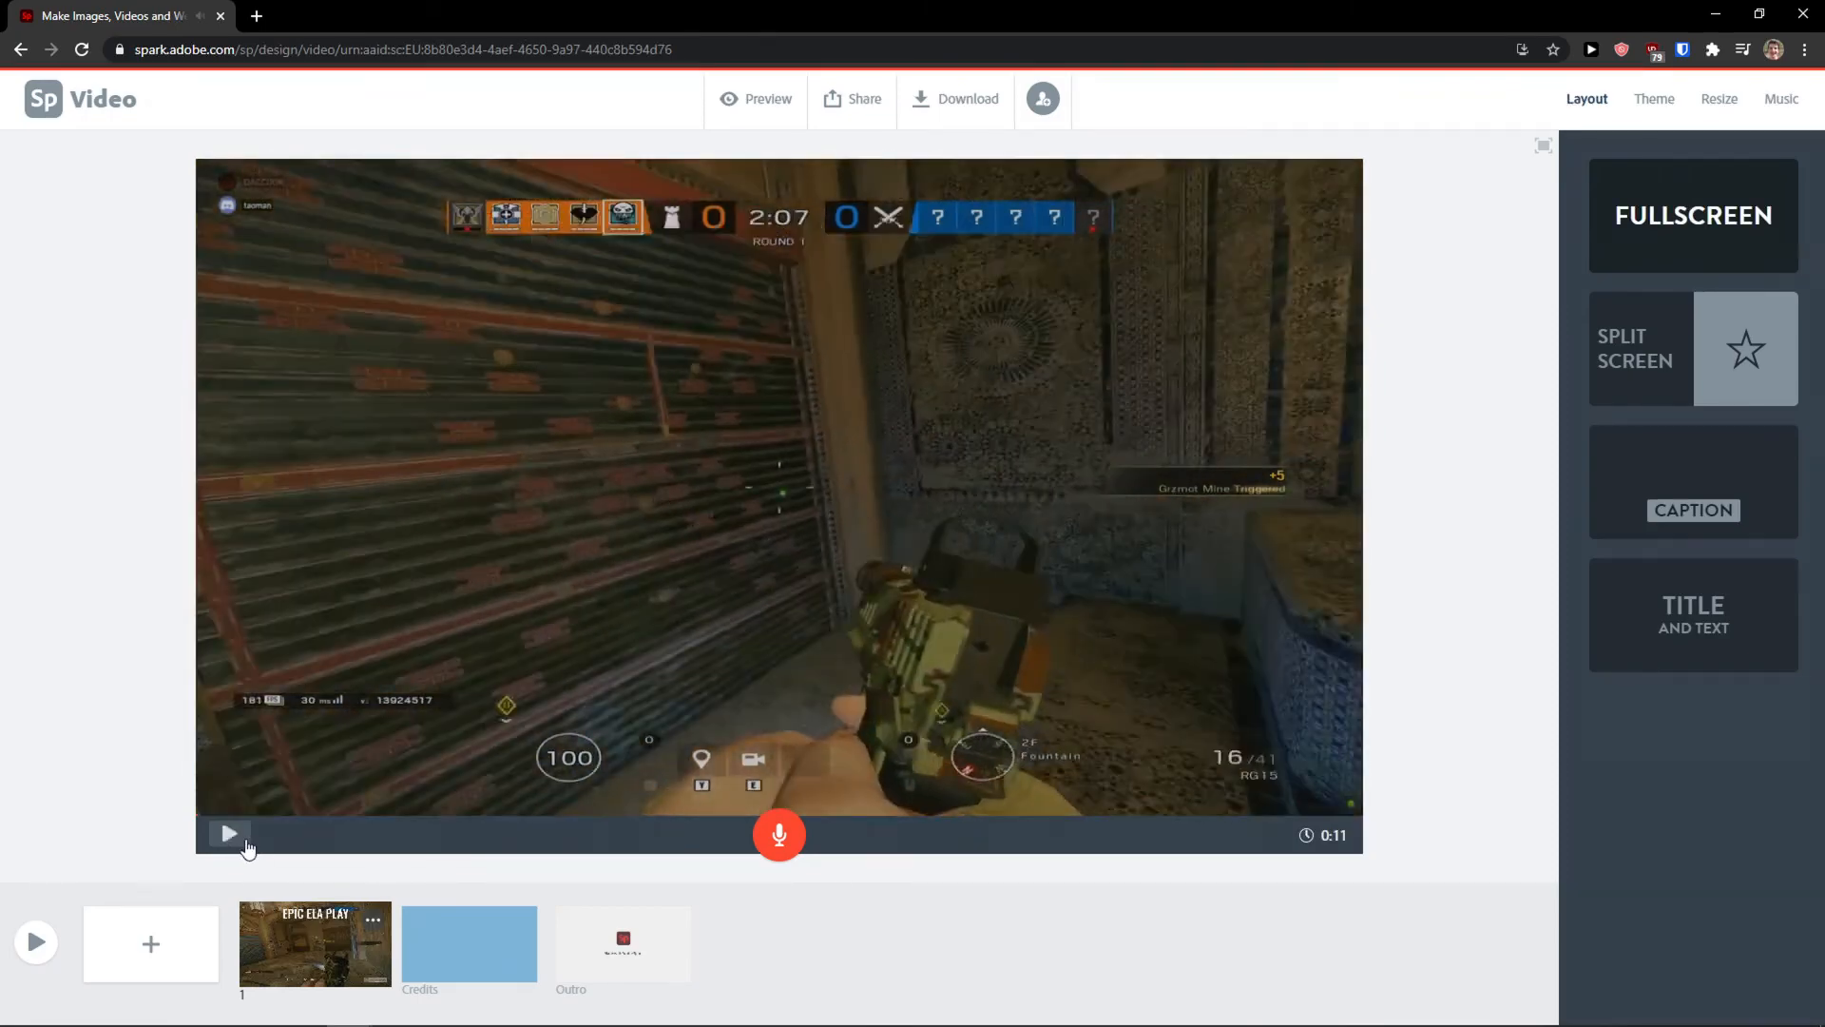
{"action": "left_click", "coordinate": [820, 259]}
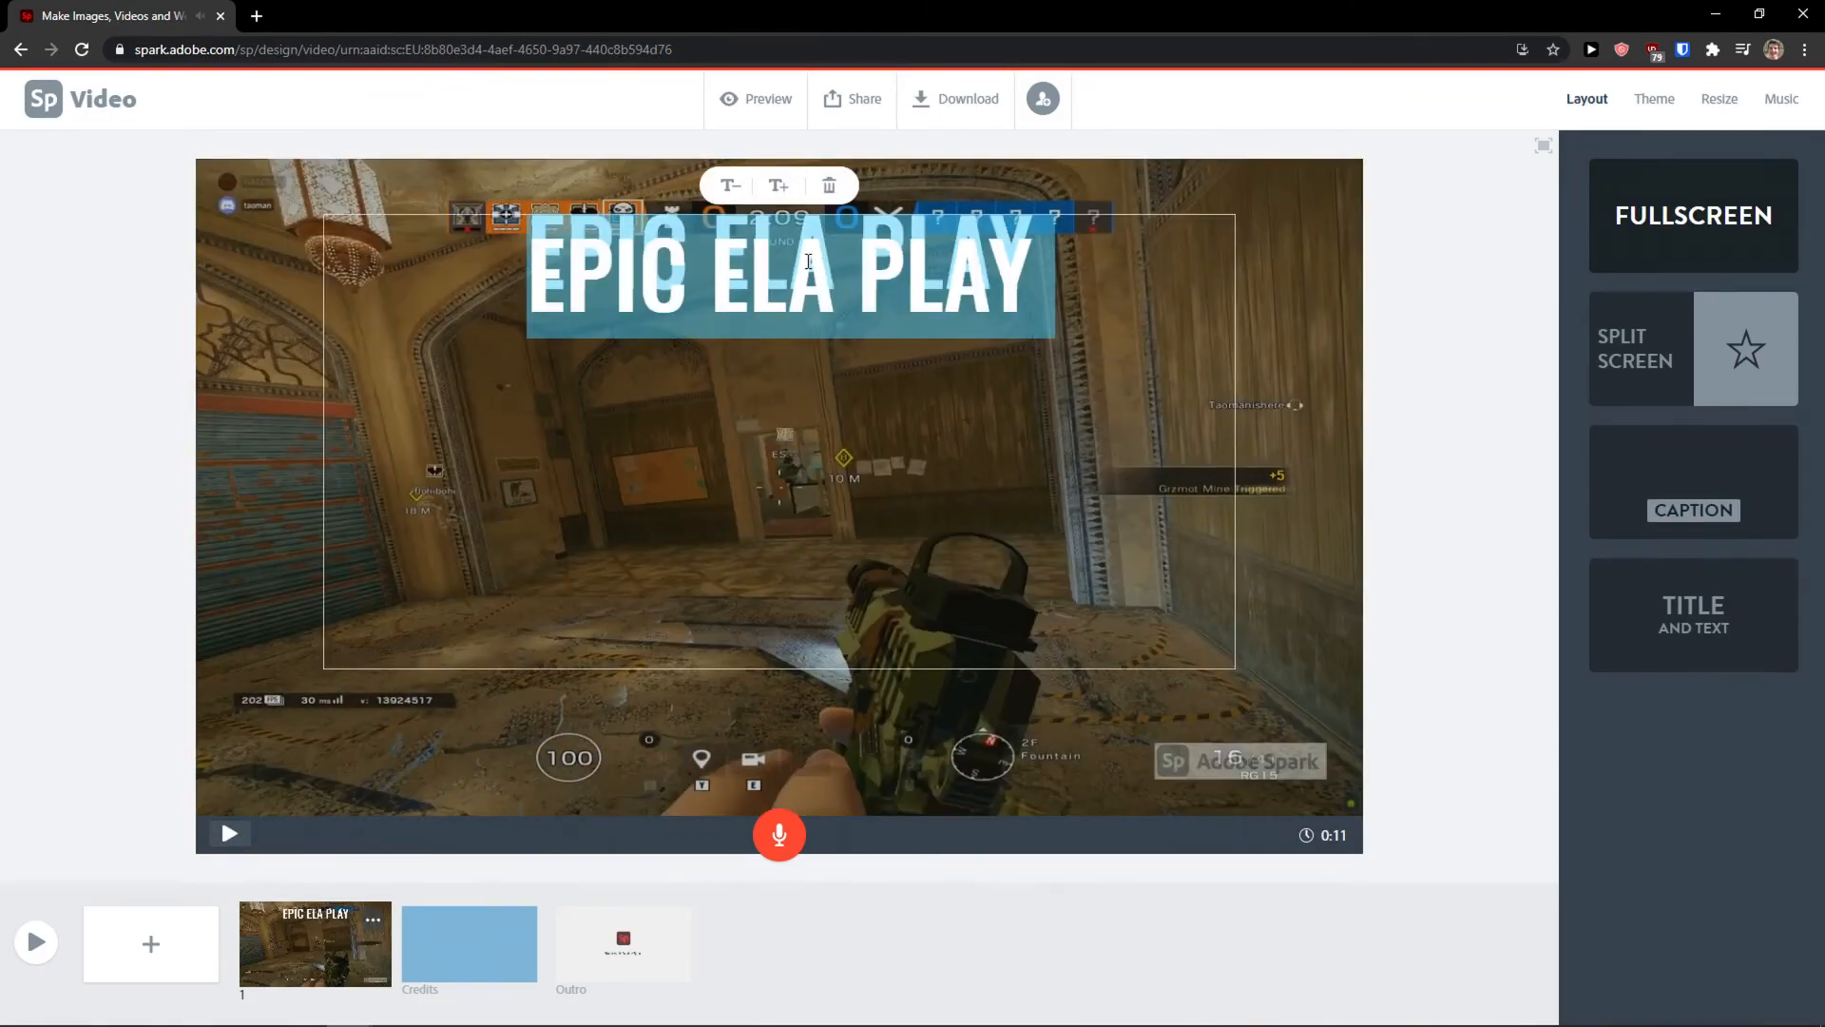
{"action": "left_click", "coordinate": [785, 193]}
{"action": "left_click", "coordinate": [729, 186]}
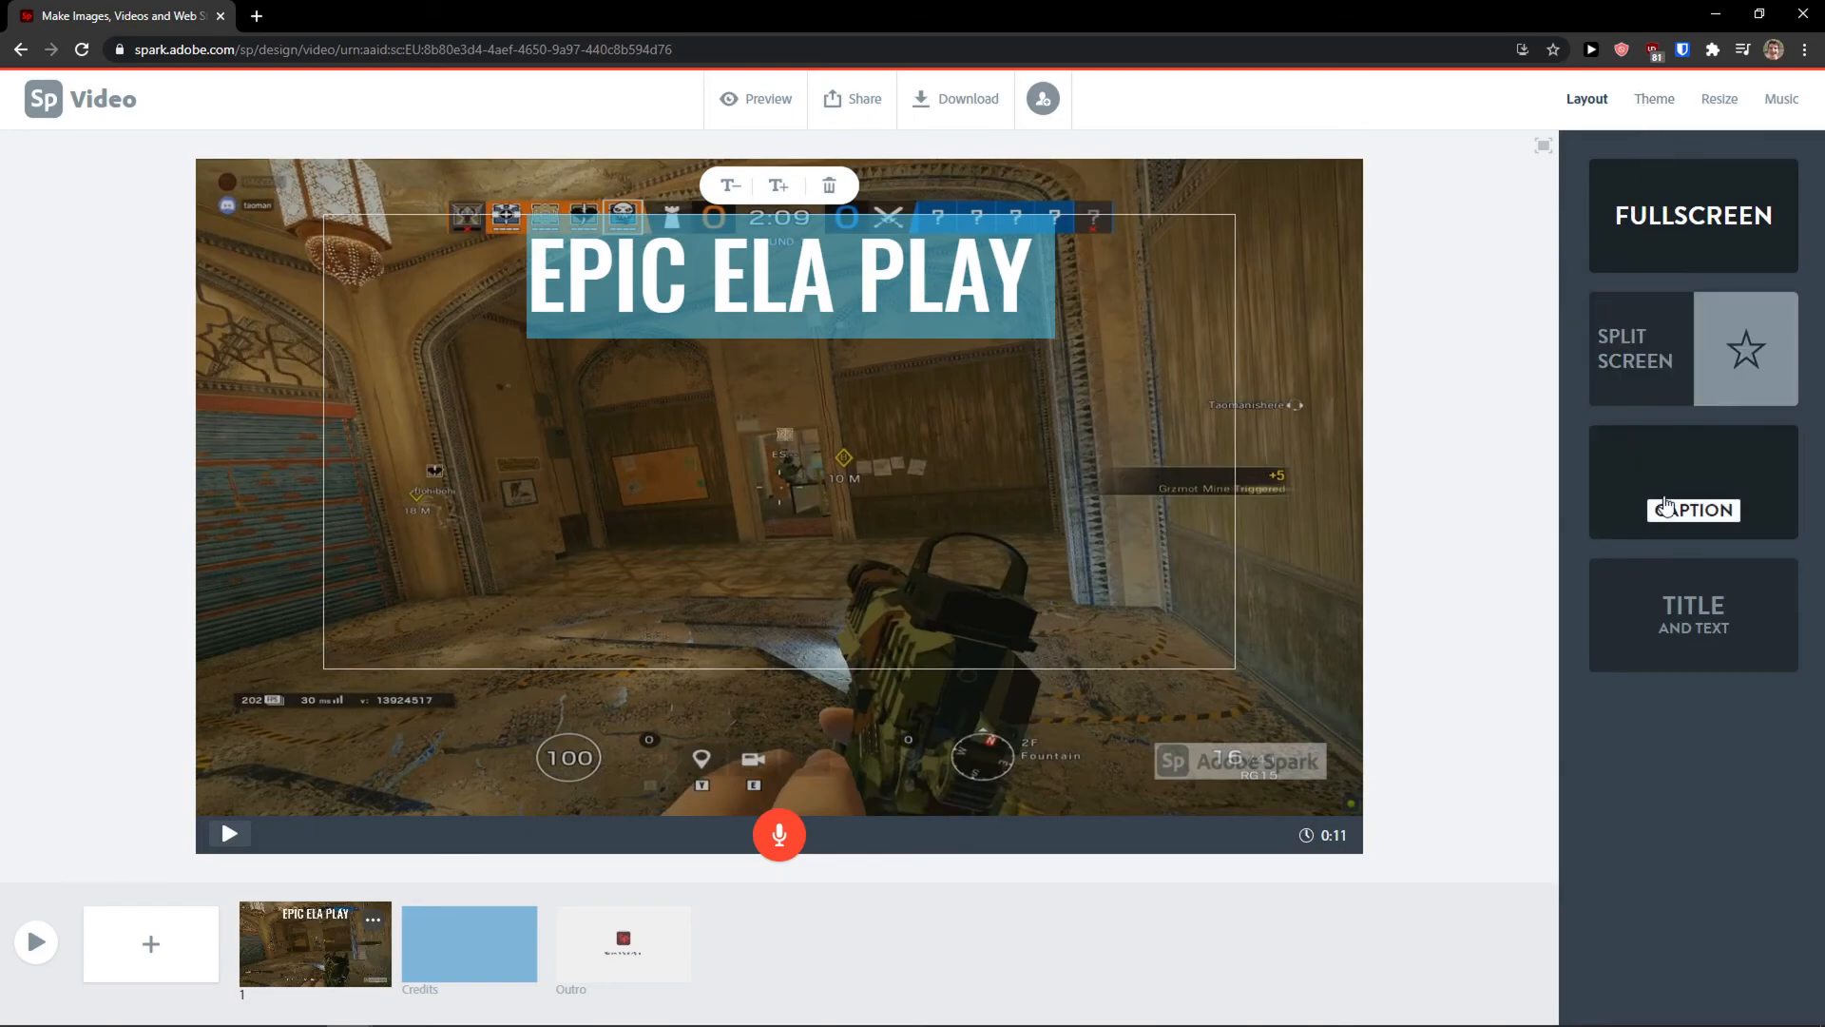
{"action": "left_click", "coordinate": [1658, 341]}
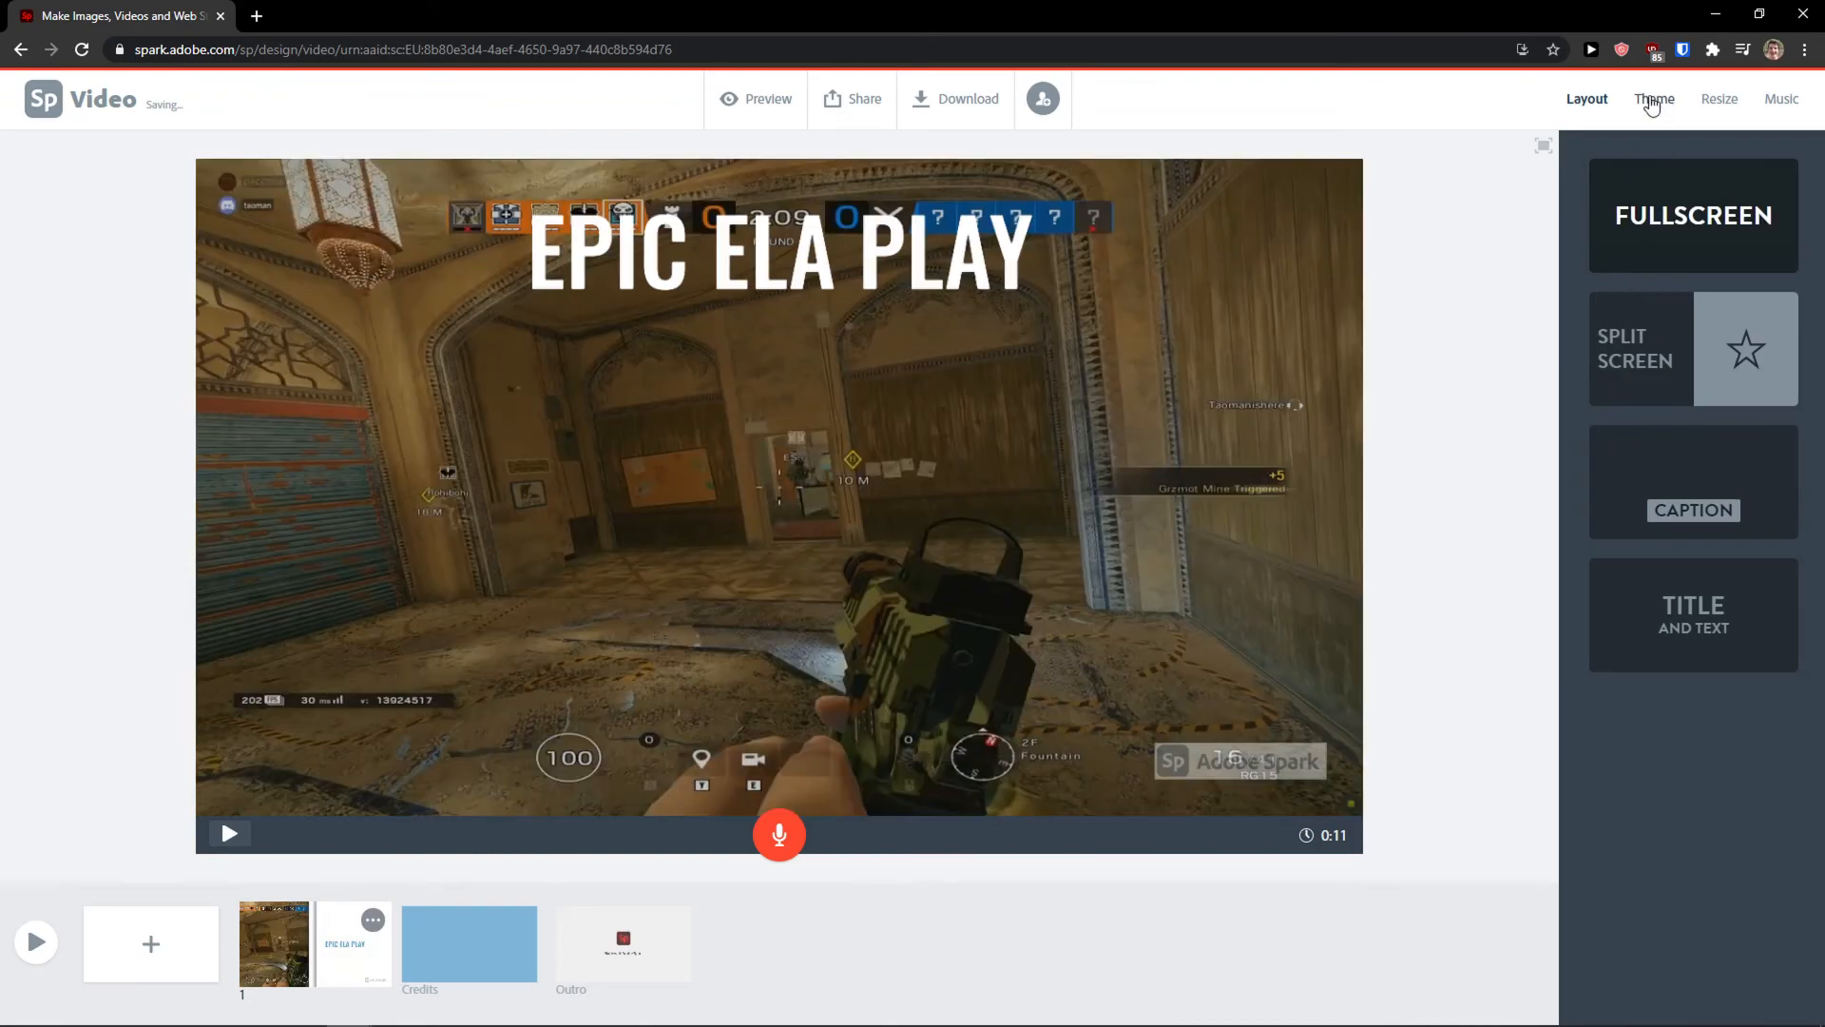
- Try the Statement theme on the video and play the slide with the restyled title
{"action": "left_click", "coordinate": [1654, 100]}
{"action": "scroll", "coordinate": [1671, 472], "scroll_direction": "down", "scroll_amount": 4}
{"action": "scroll", "coordinate": [1608, 537], "scroll_direction": "down", "scroll_amount": 1}
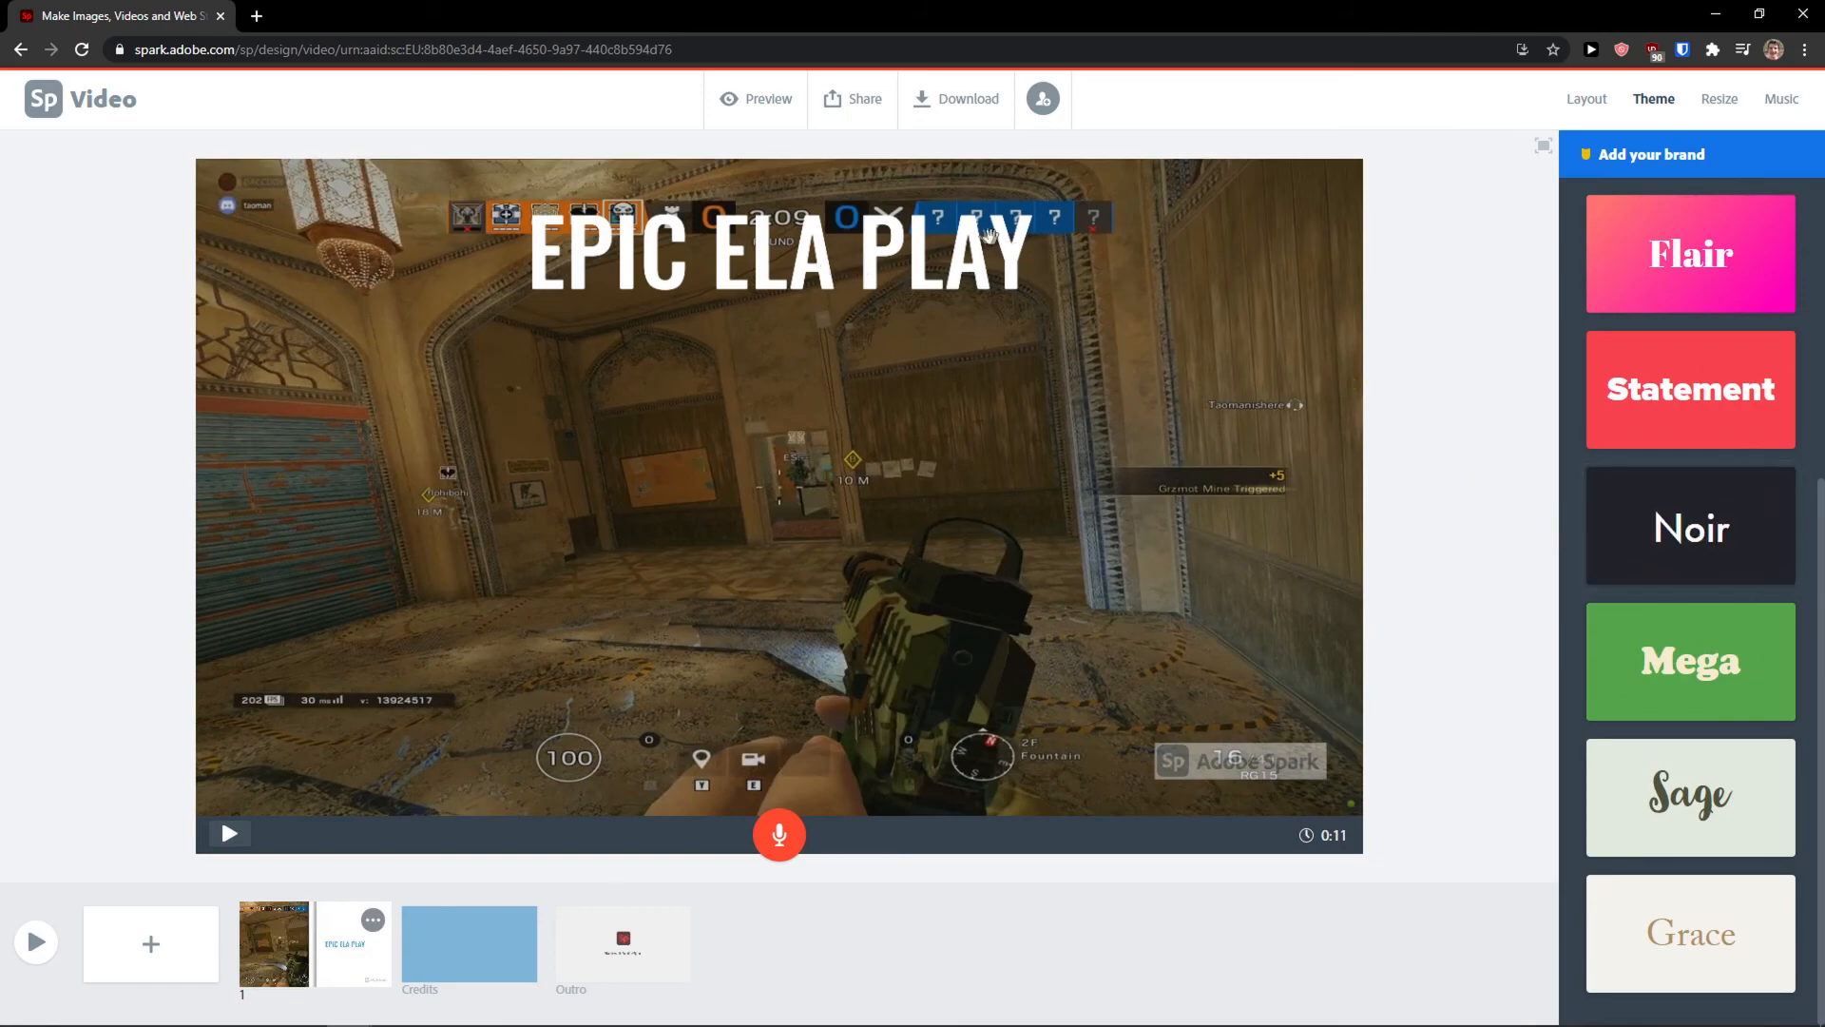
{"action": "left_click", "coordinate": [1670, 366]}
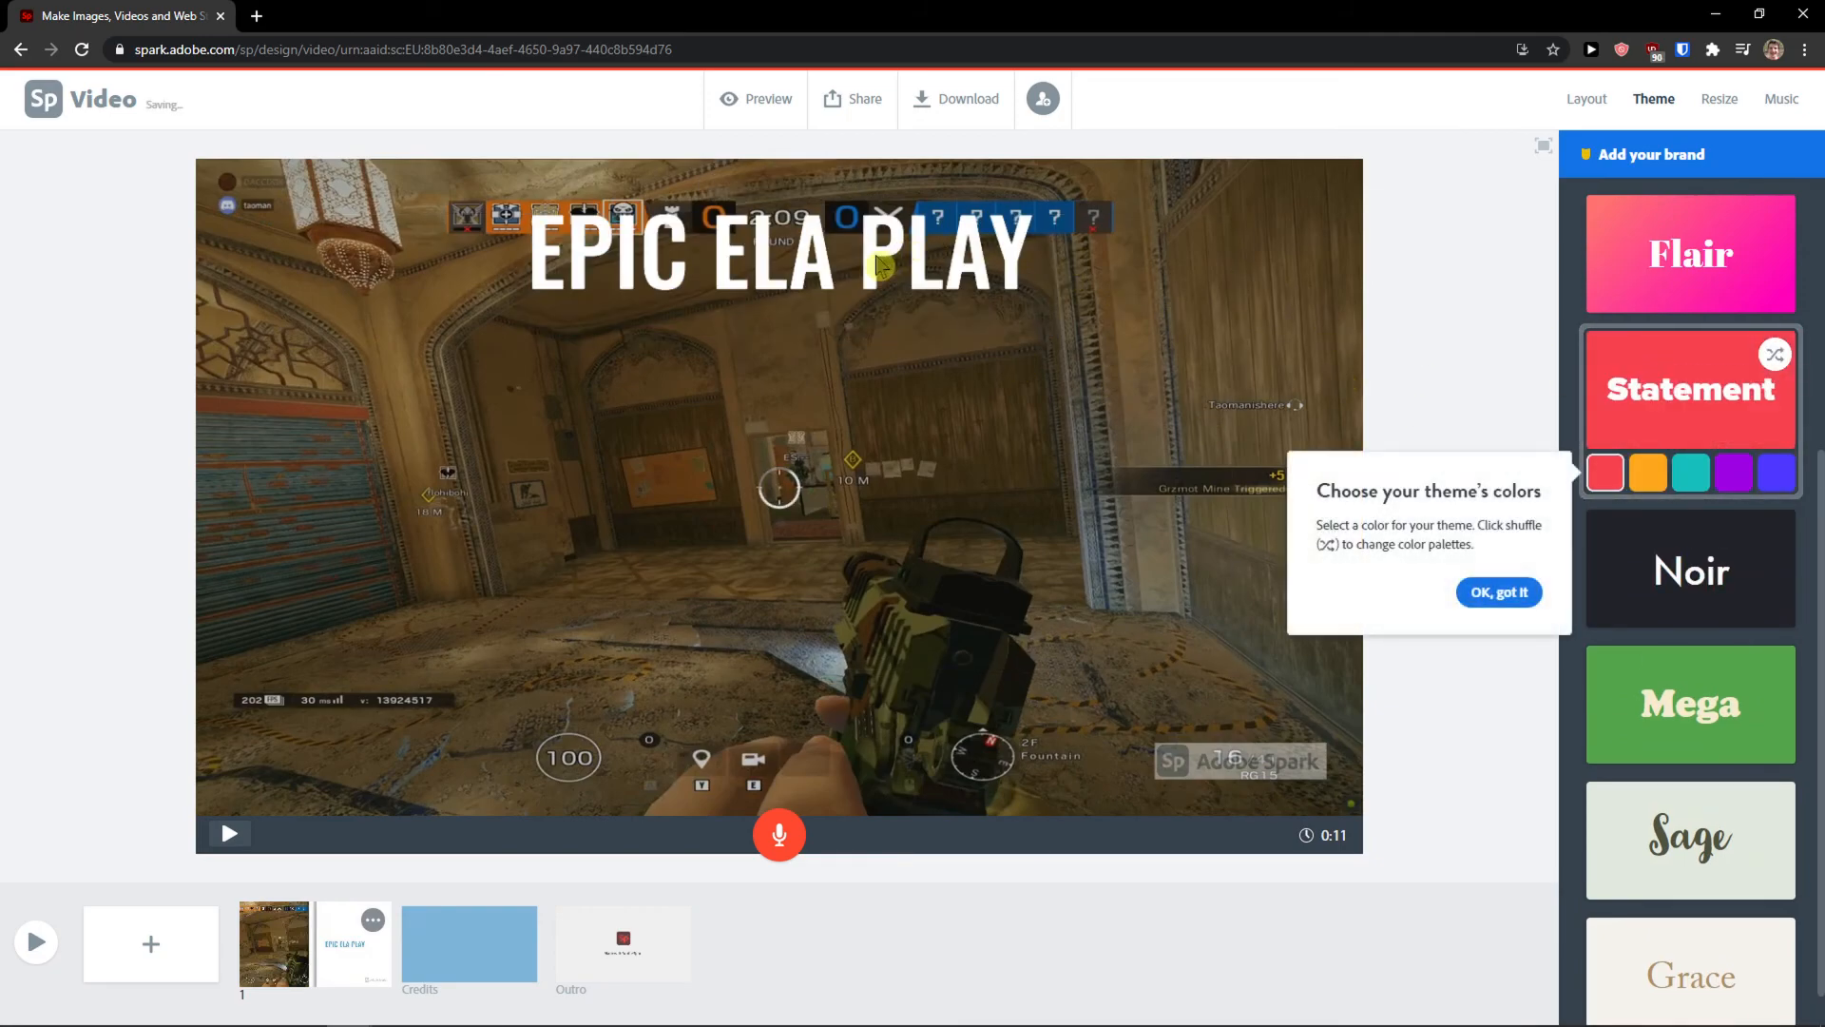
{"action": "left_click", "coordinate": [344, 789]}
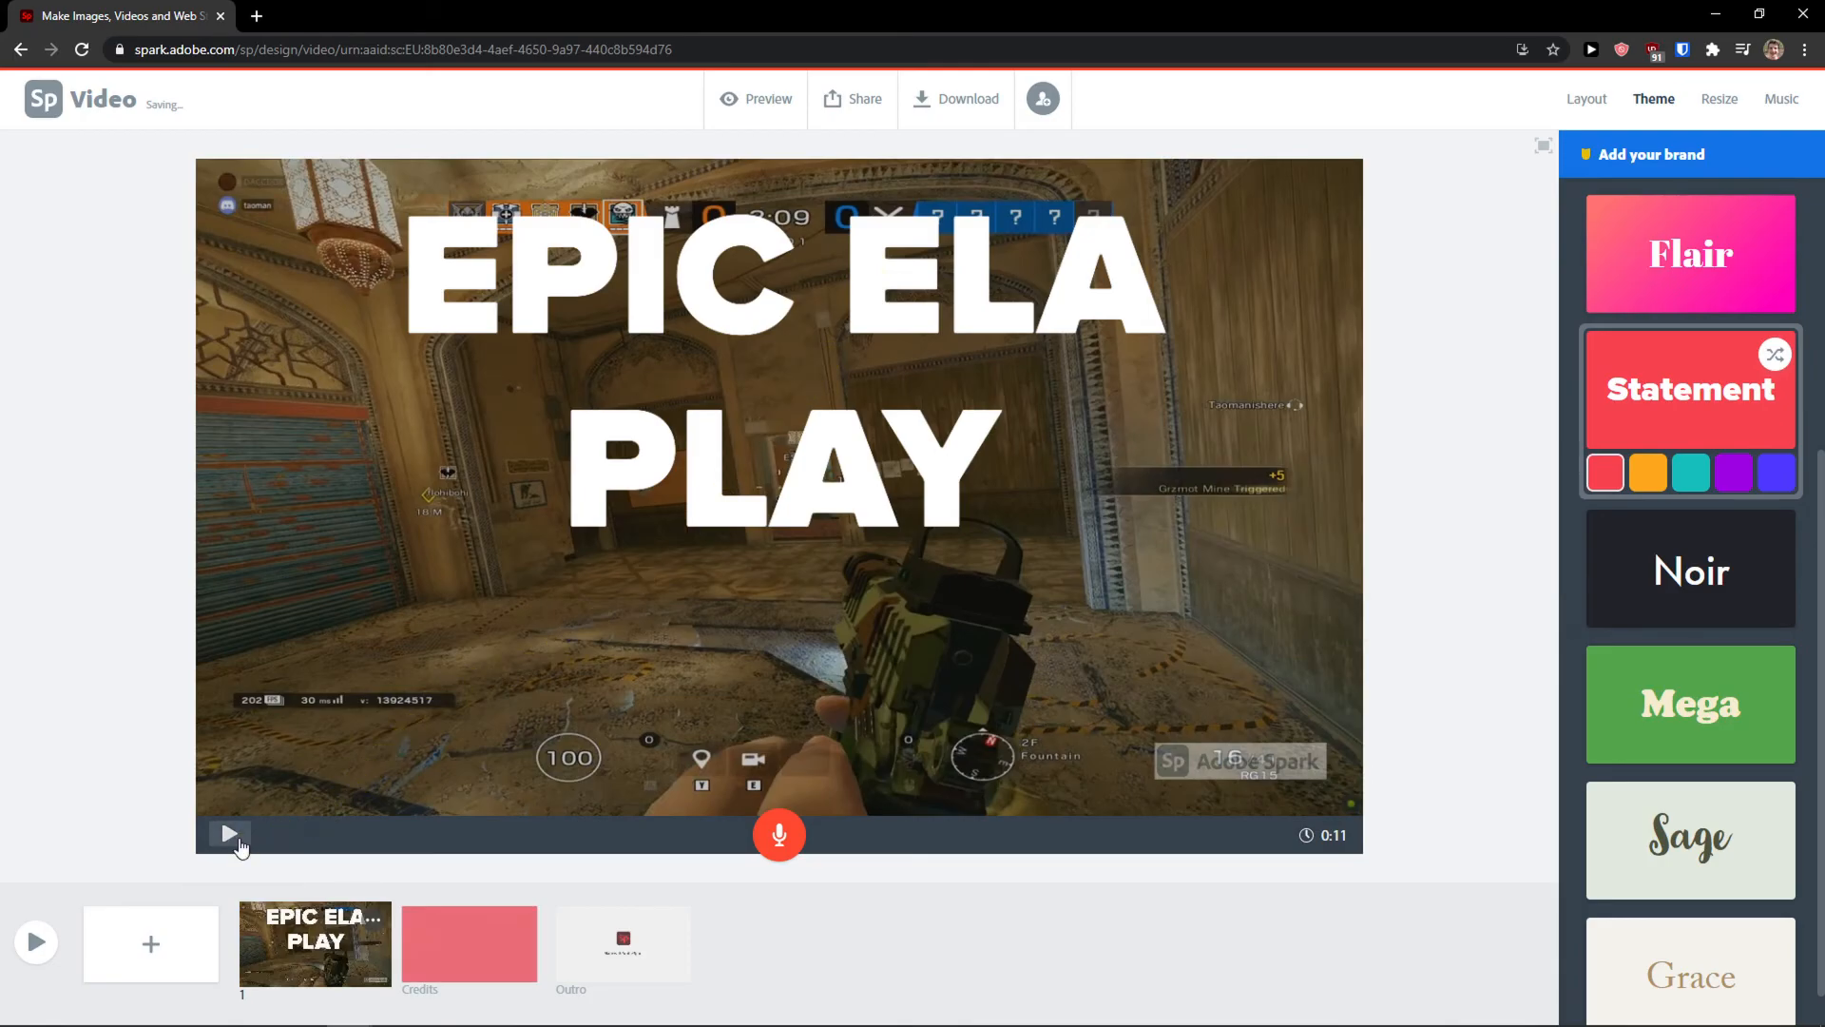
{"action": "left_click", "coordinate": [230, 835]}
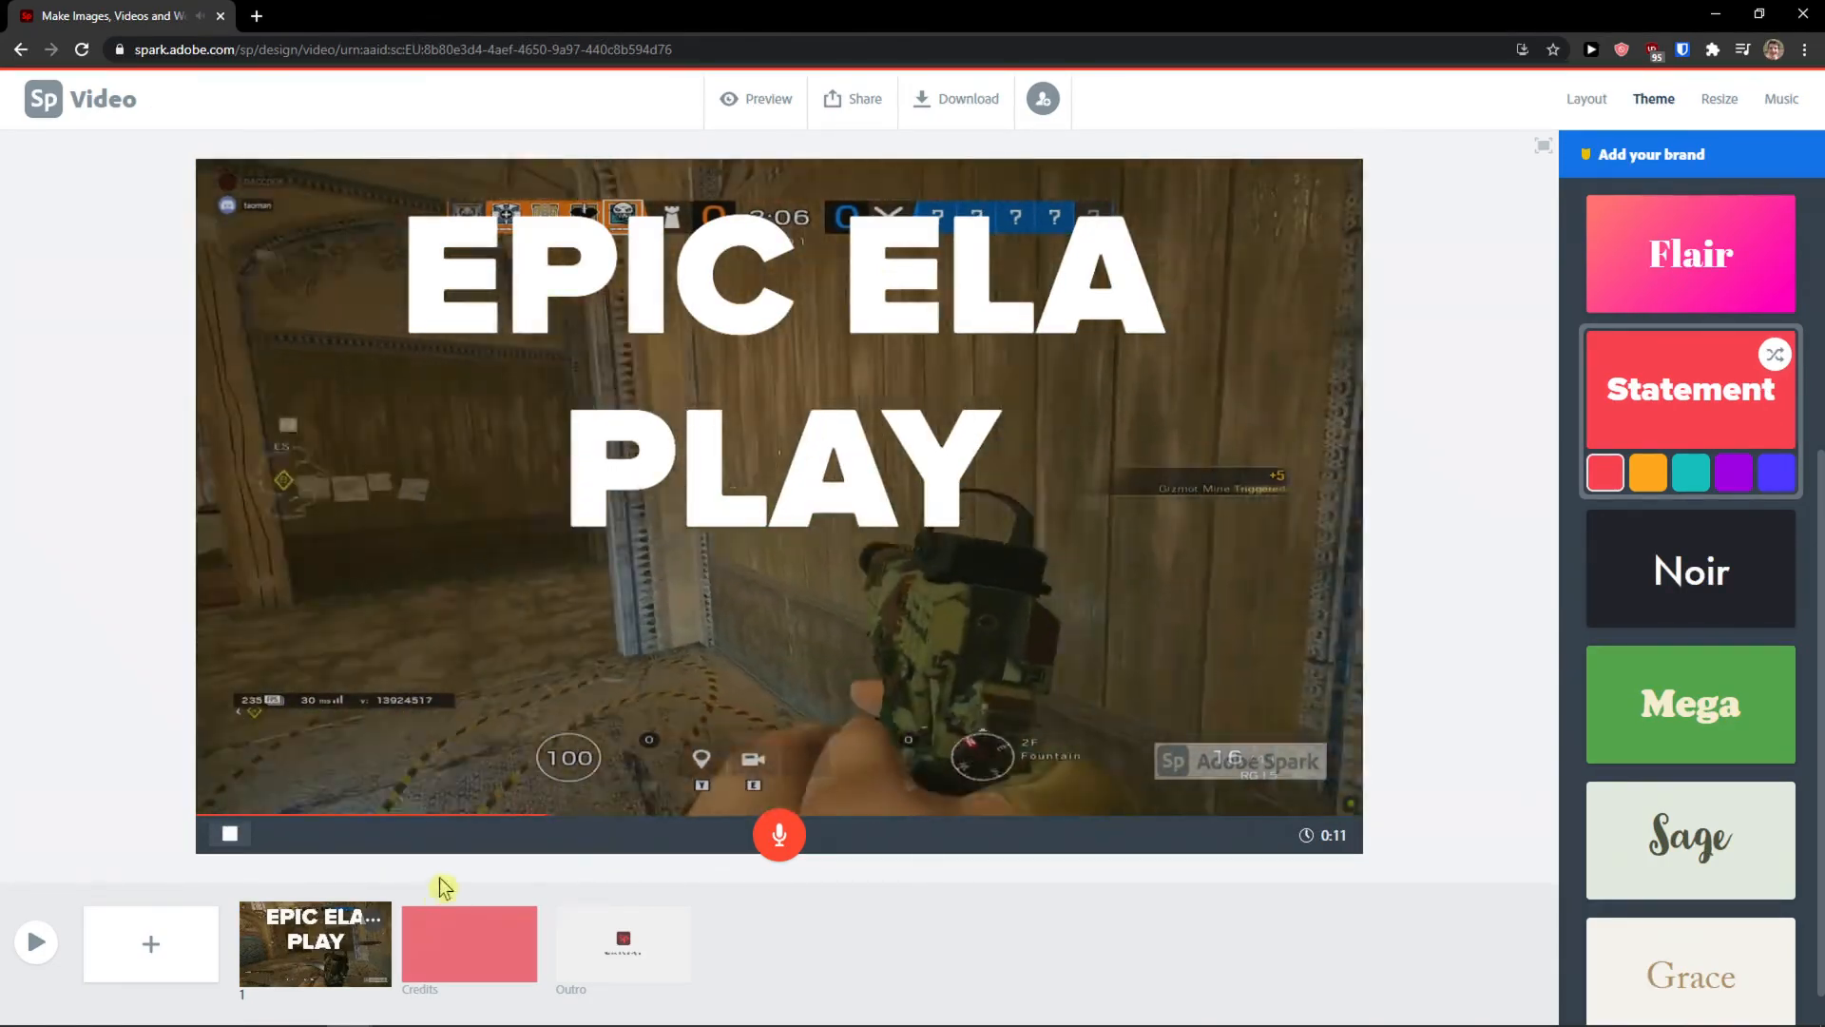
- Try the Flair and Sage themes on the video and select the title text under each
{"action": "left_click", "coordinate": [1727, 253]}
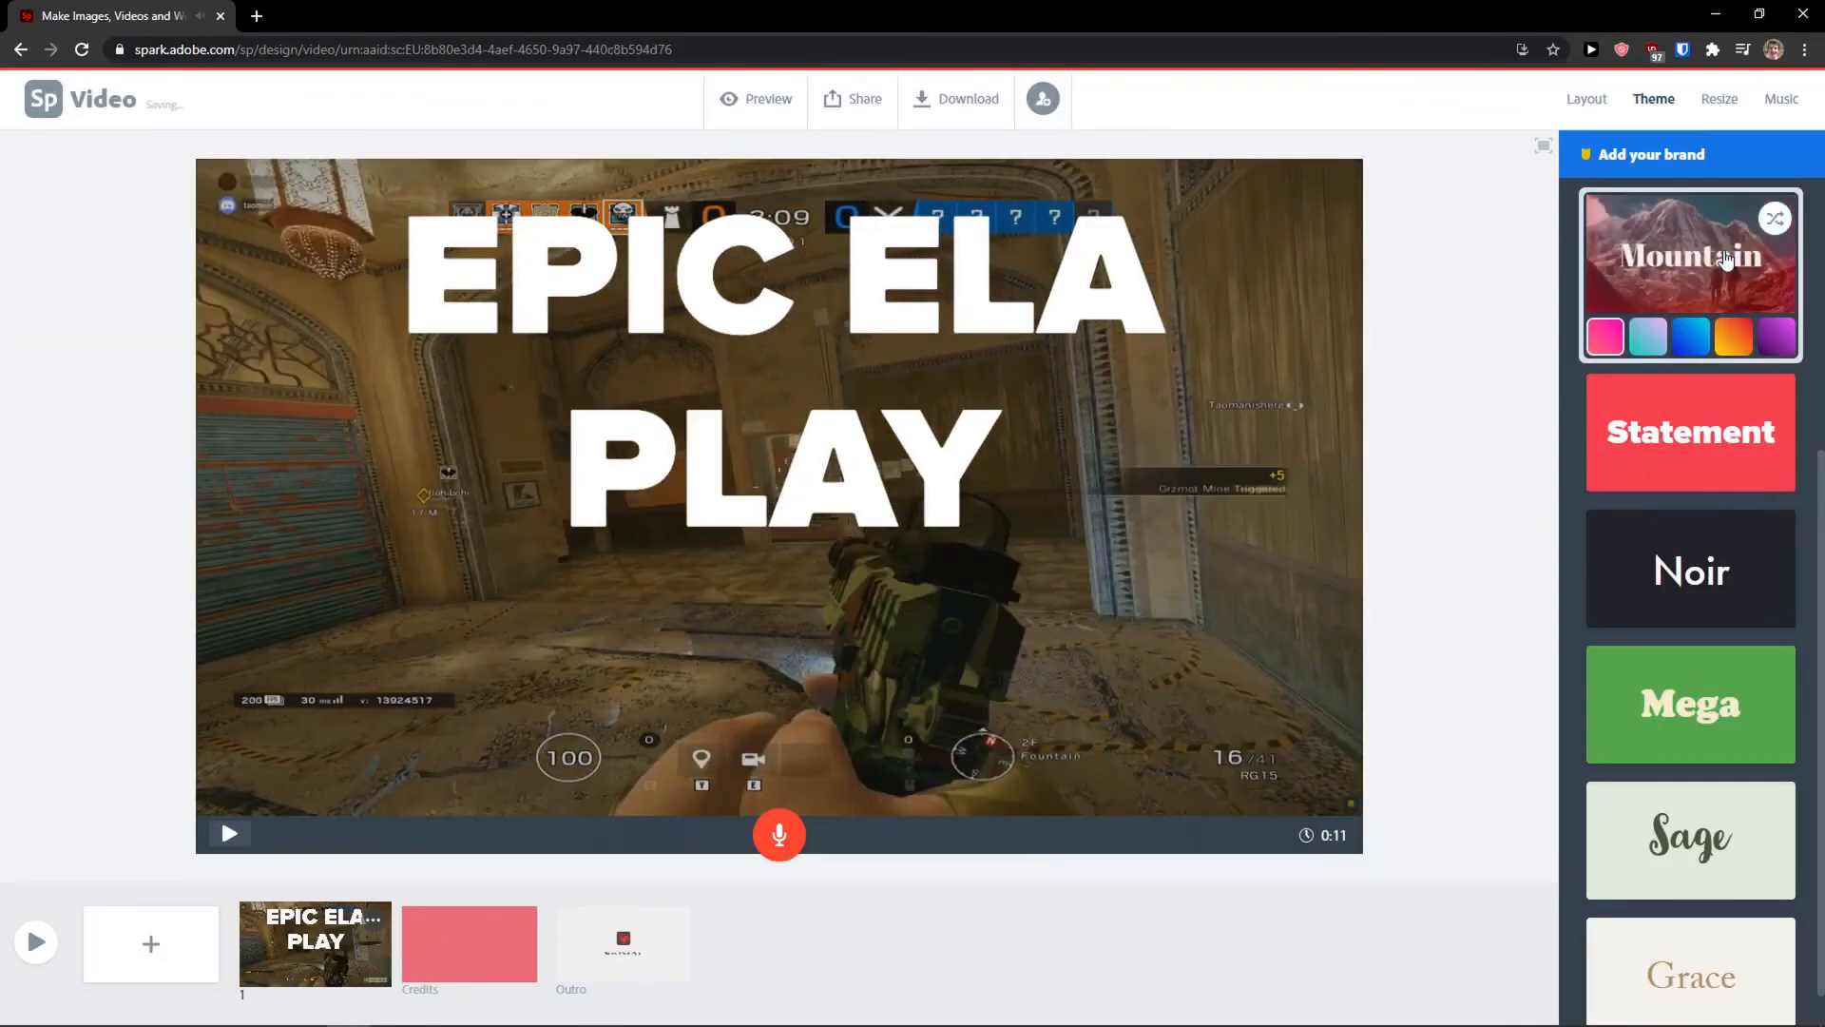
{"action": "left_click", "coordinate": [851, 282]}
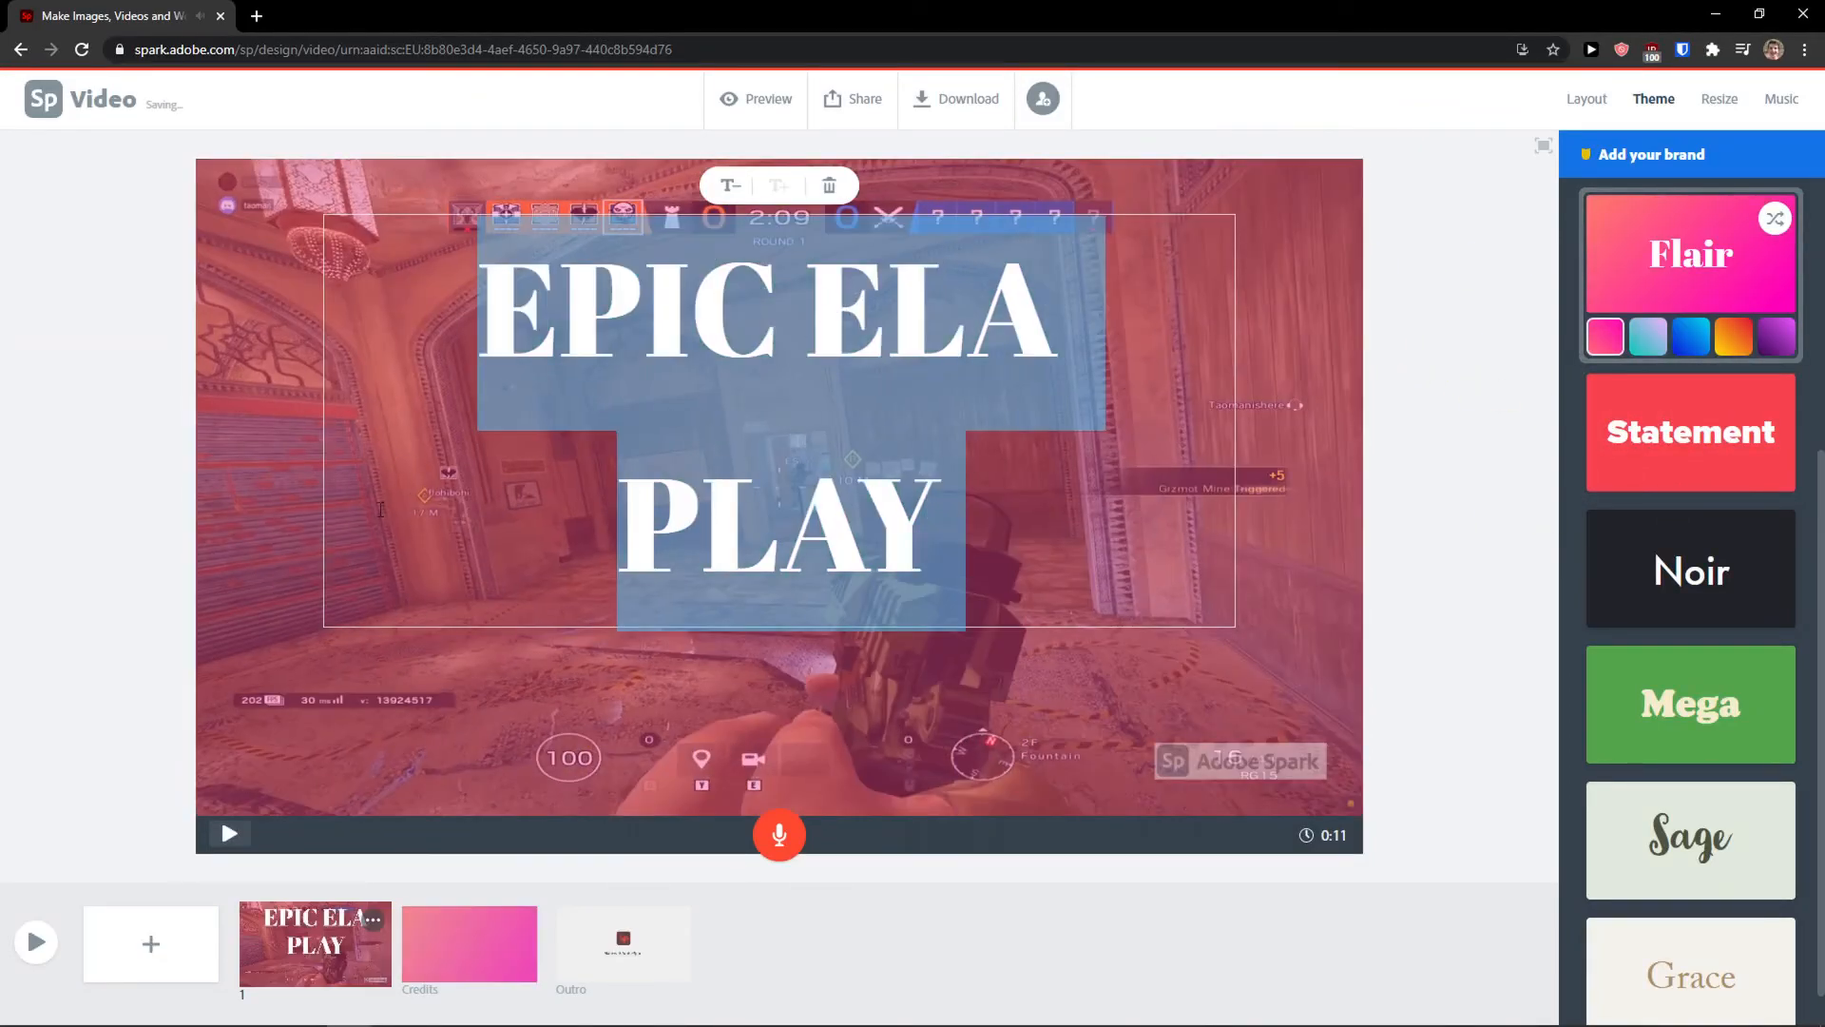
{"action": "left_click", "coordinate": [232, 542]}
{"action": "left_click", "coordinate": [459, 492]}
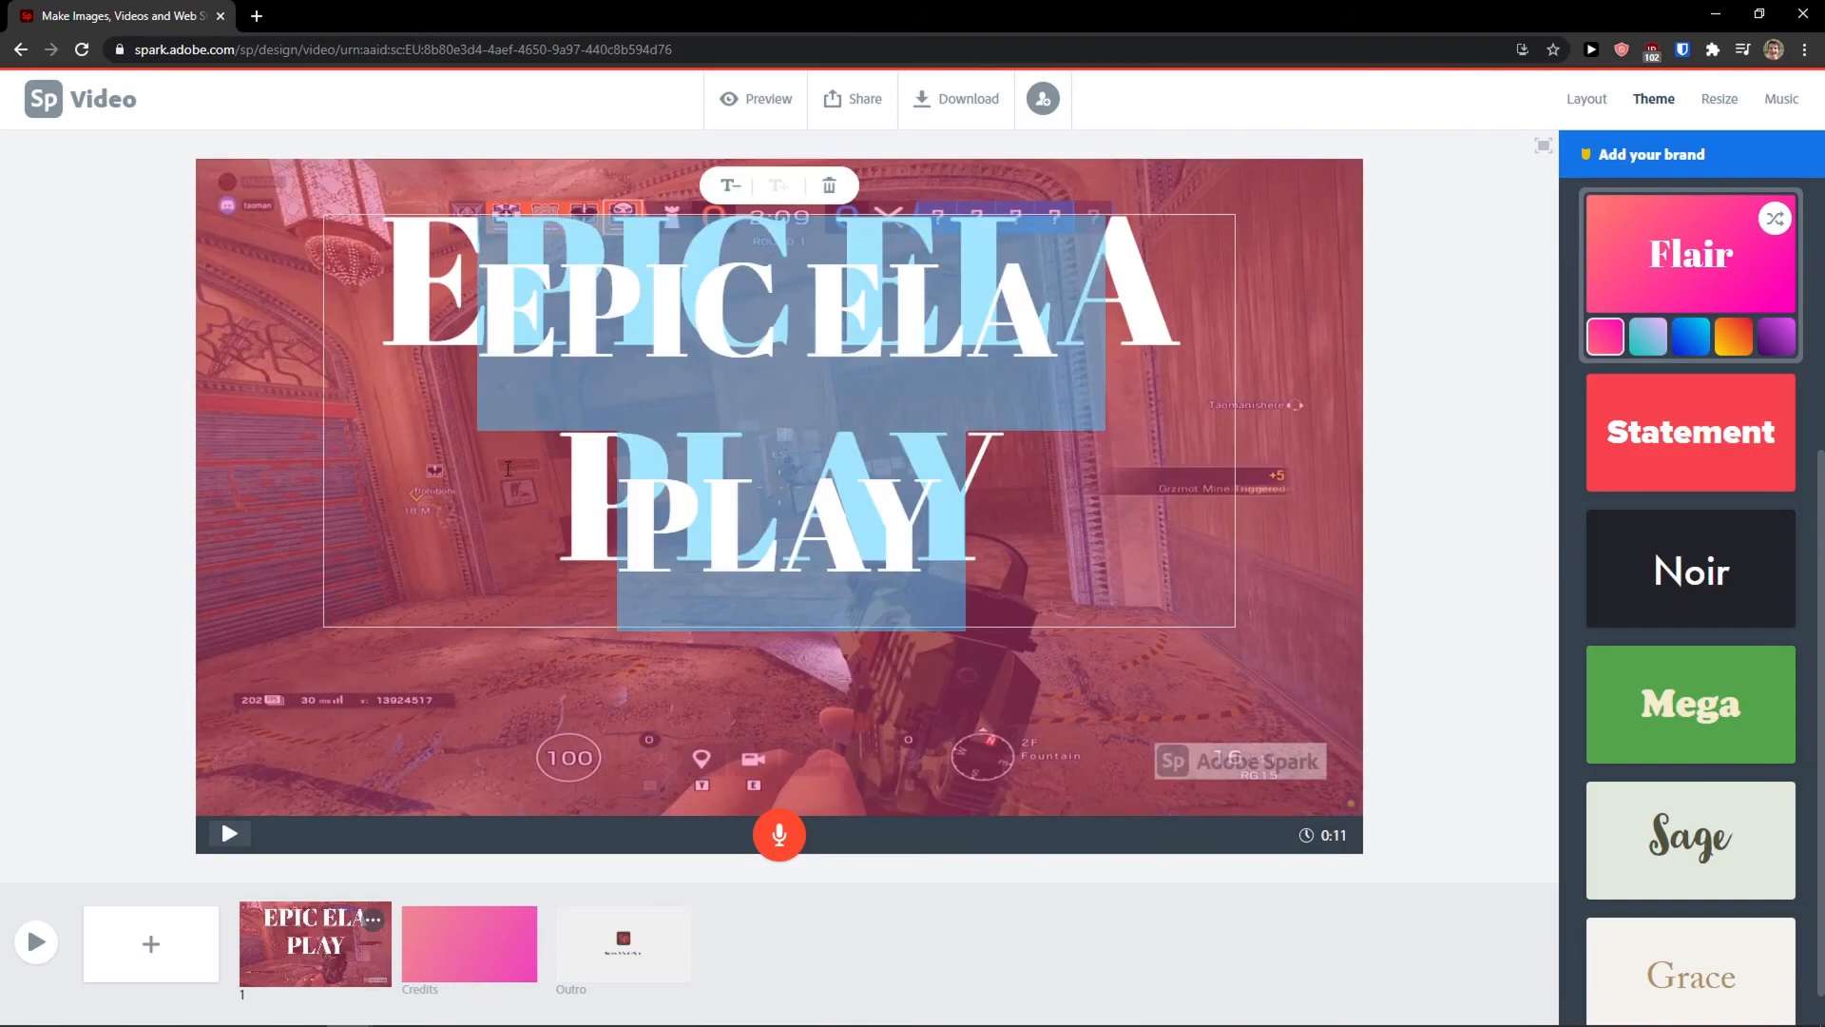
{"action": "scroll", "coordinate": [1702, 635], "scroll_direction": "down", "scroll_amount": 1}
{"action": "left_click", "coordinate": [1661, 769]}
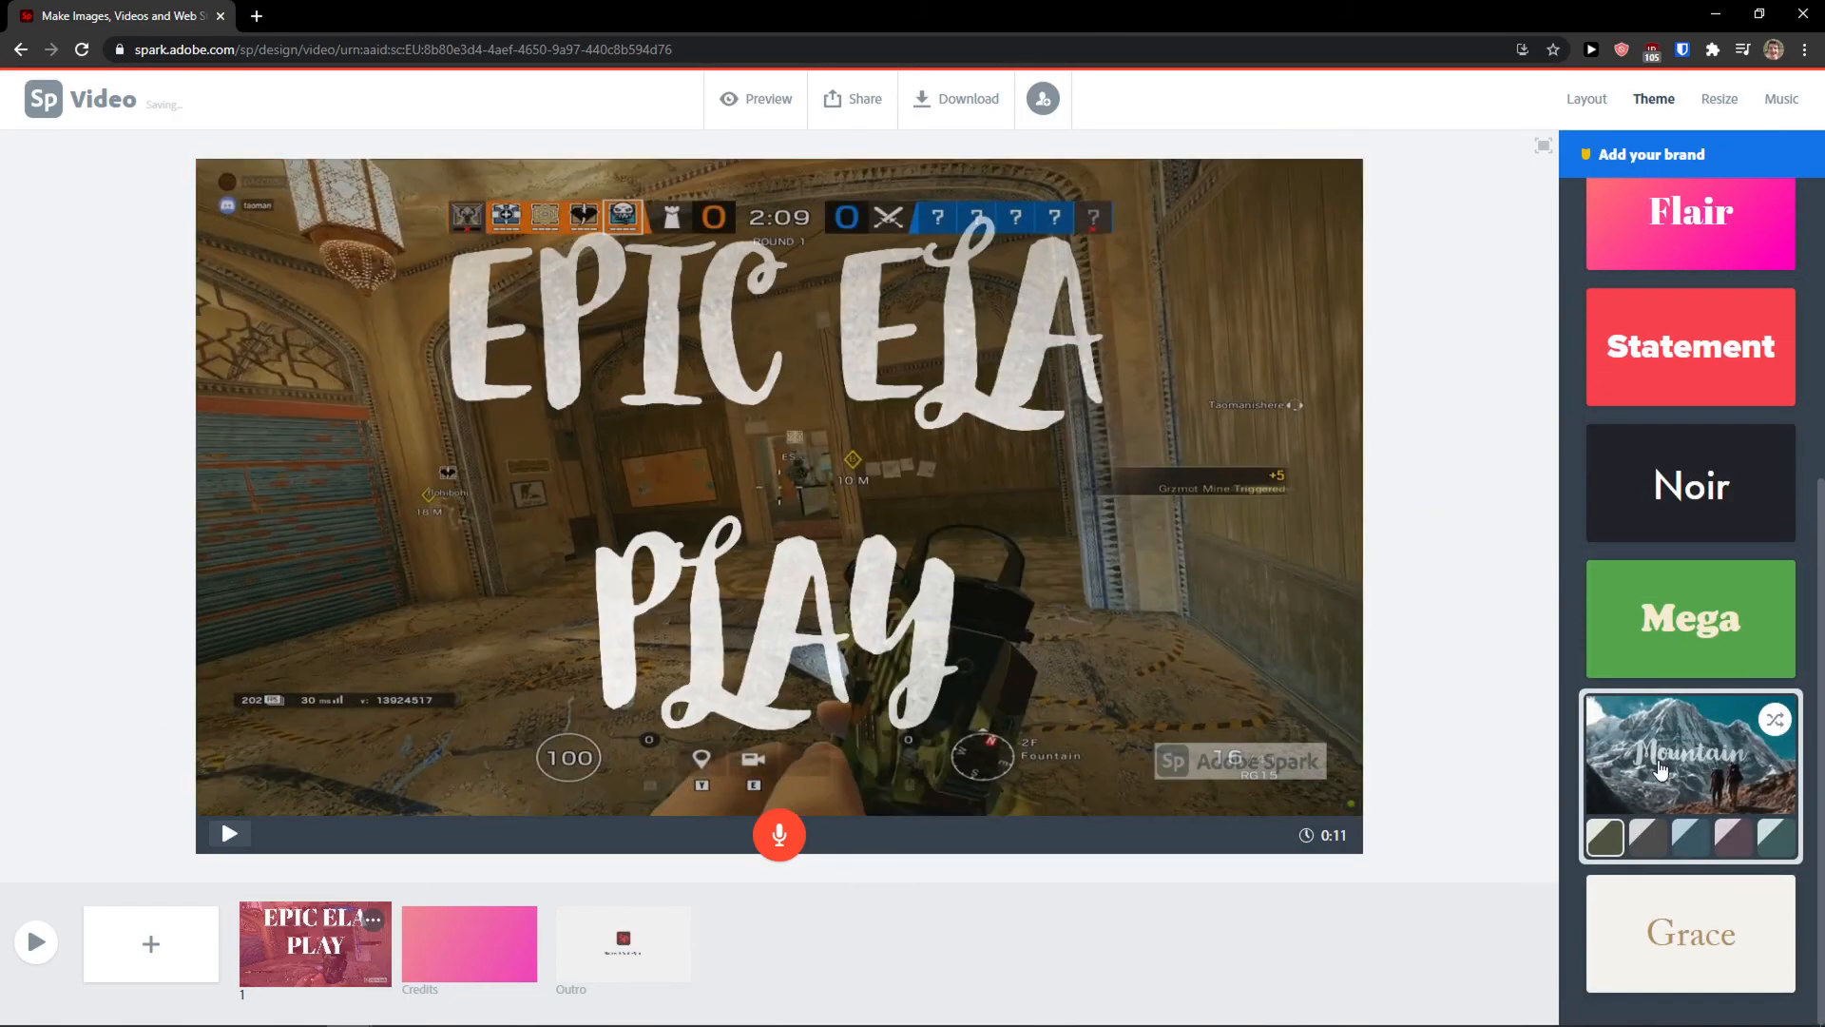
{"action": "left_click", "coordinate": [772, 490]}
{"action": "left_click", "coordinate": [784, 381]}
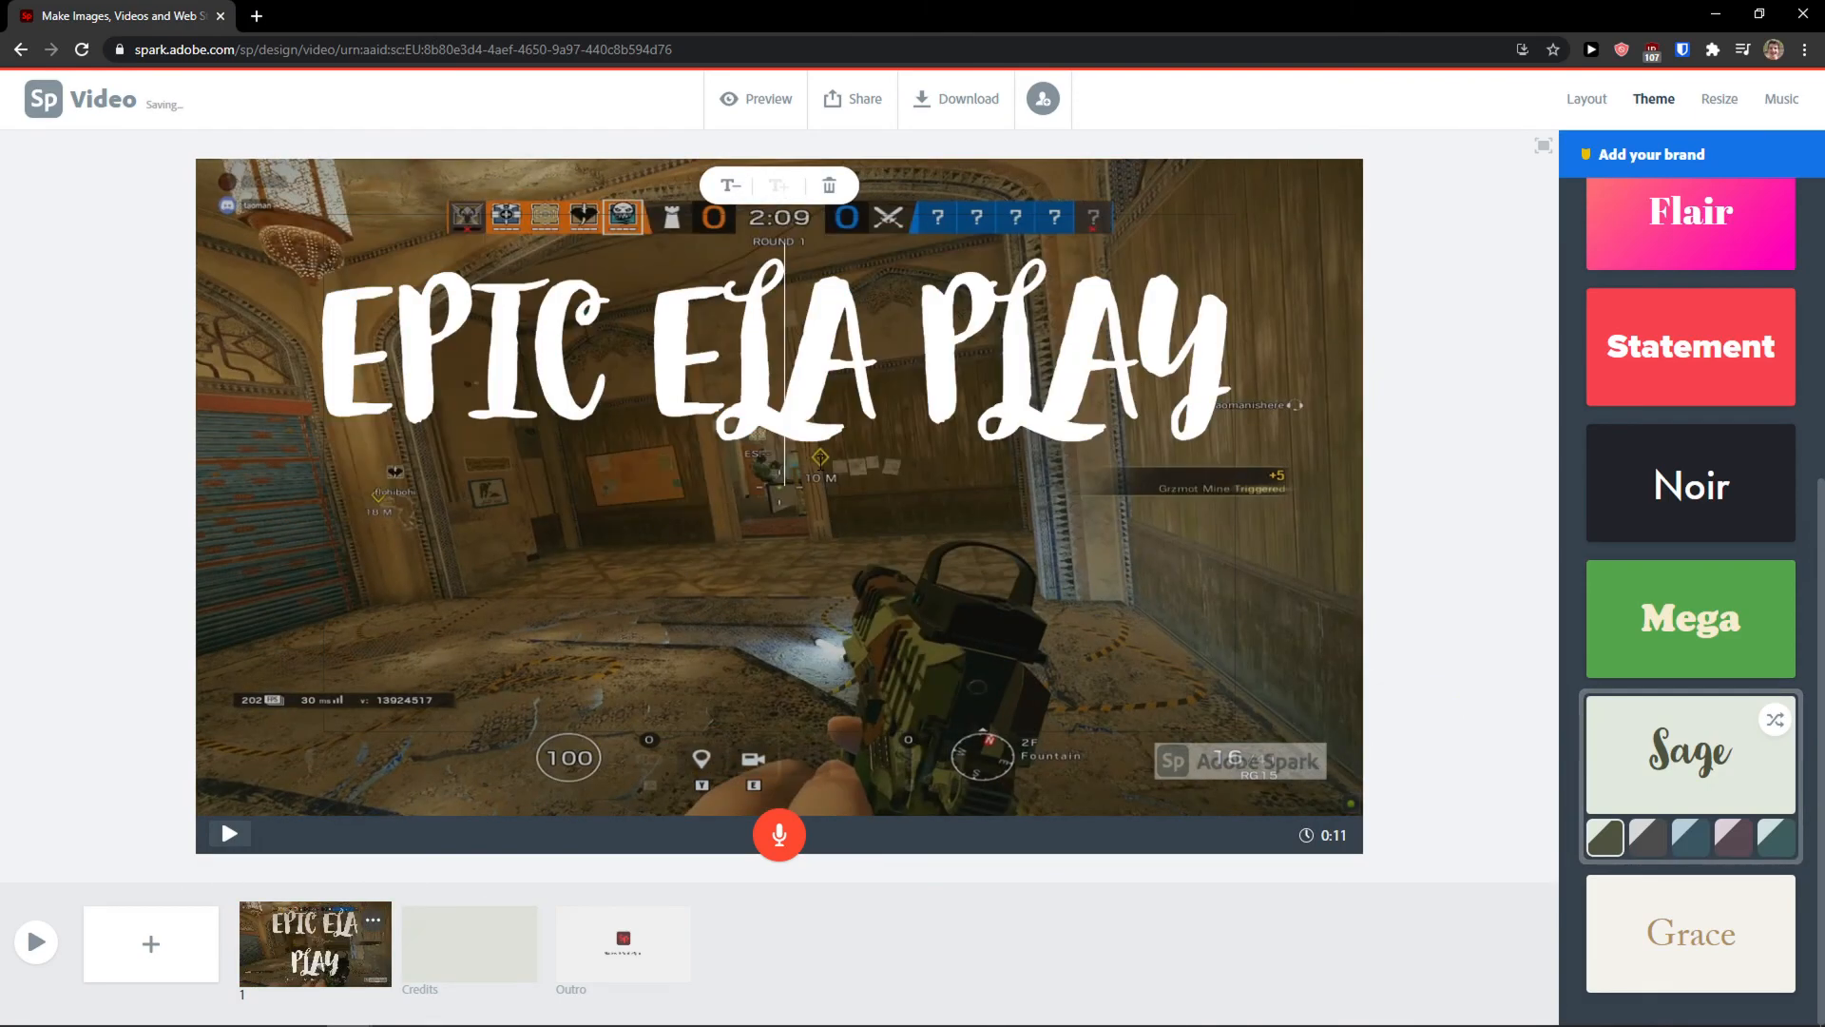
- Apply the Grace theme to the video and play the gameplay slide with its restyled title
{"action": "left_click", "coordinate": [1673, 927]}
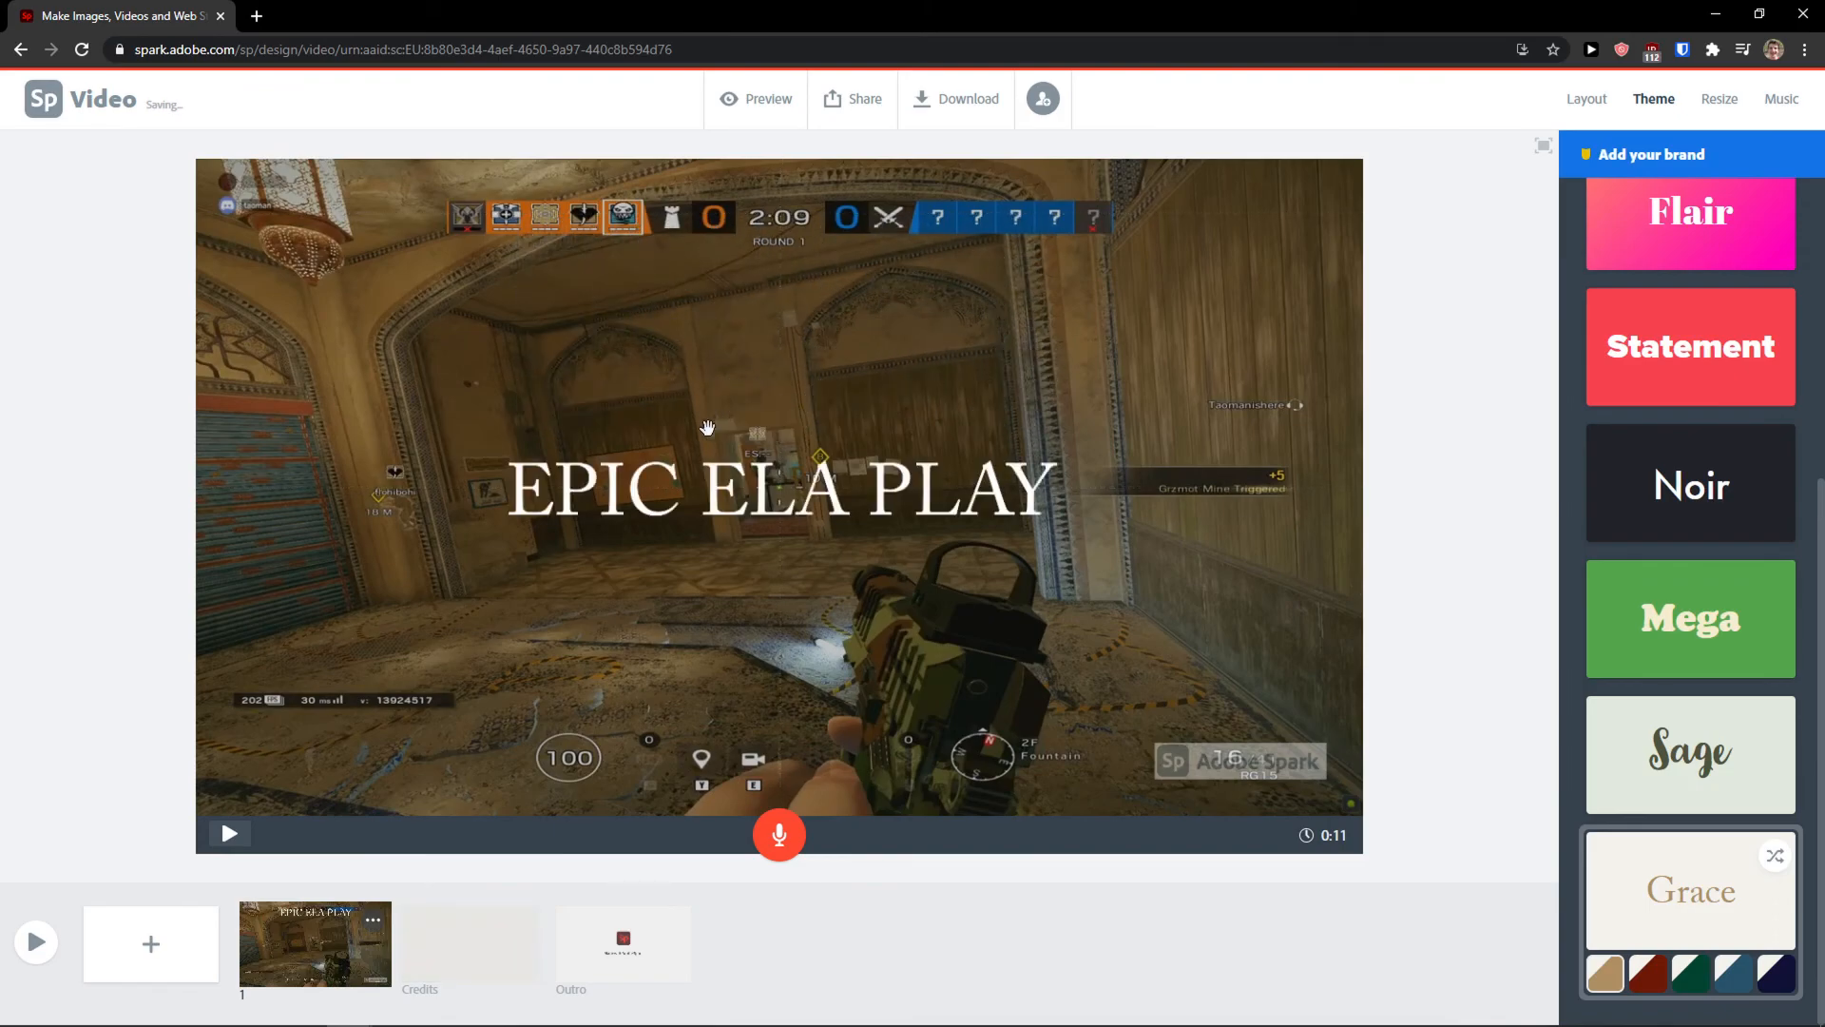
{"action": "left_click", "coordinate": [228, 835]}
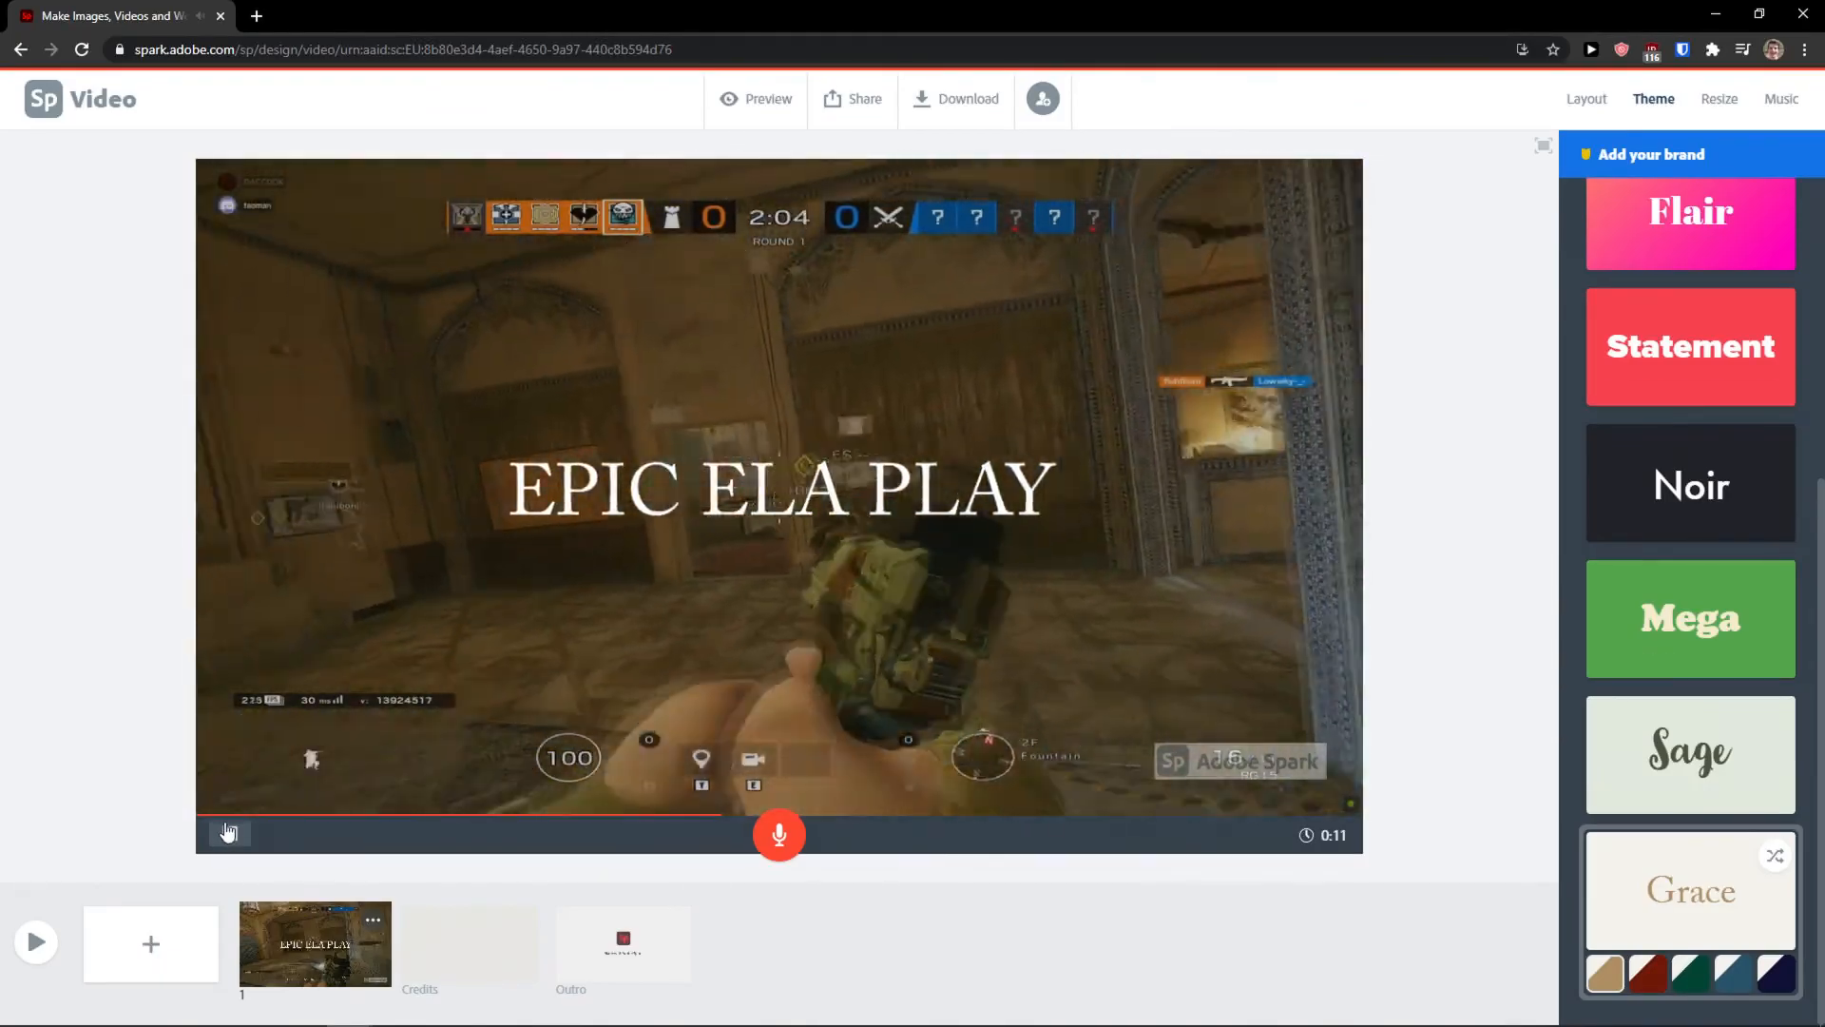
{"action": "left_click", "coordinate": [227, 834]}
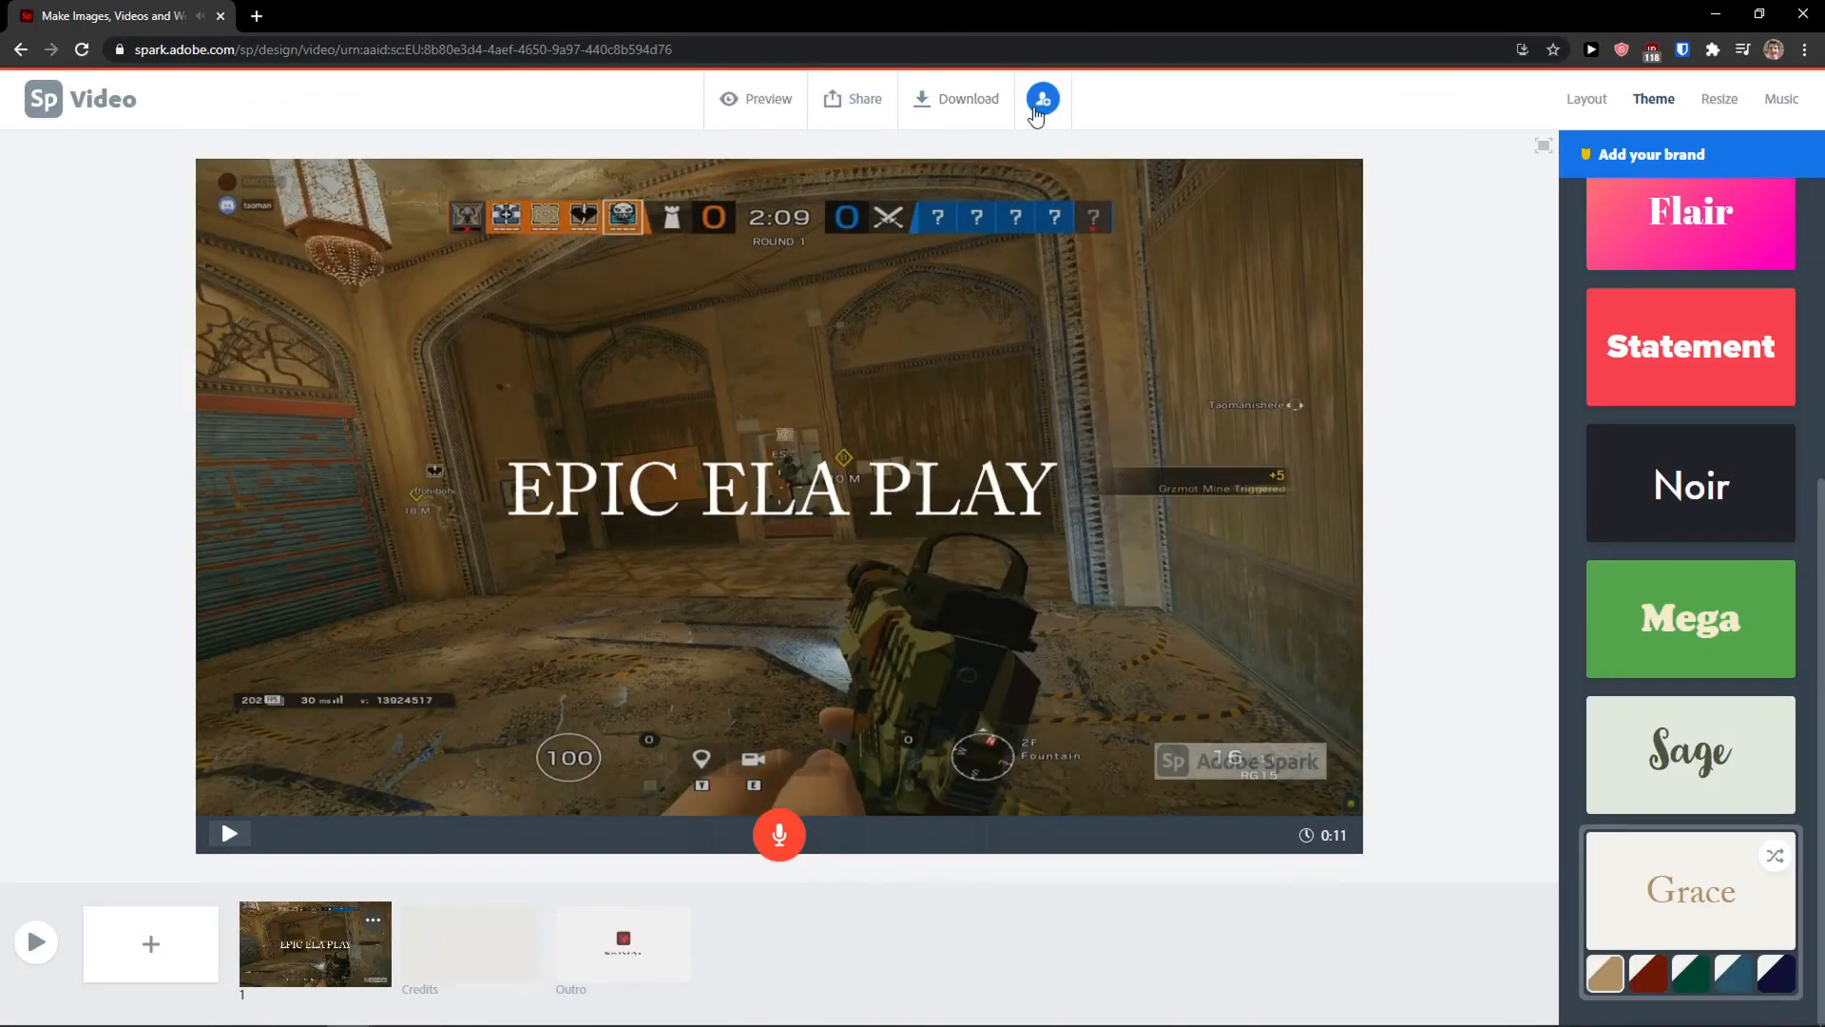
- Add a blank second slide between the gameplay slide and the credits, and open its photo source options
{"action": "left_click", "coordinate": [481, 961]}
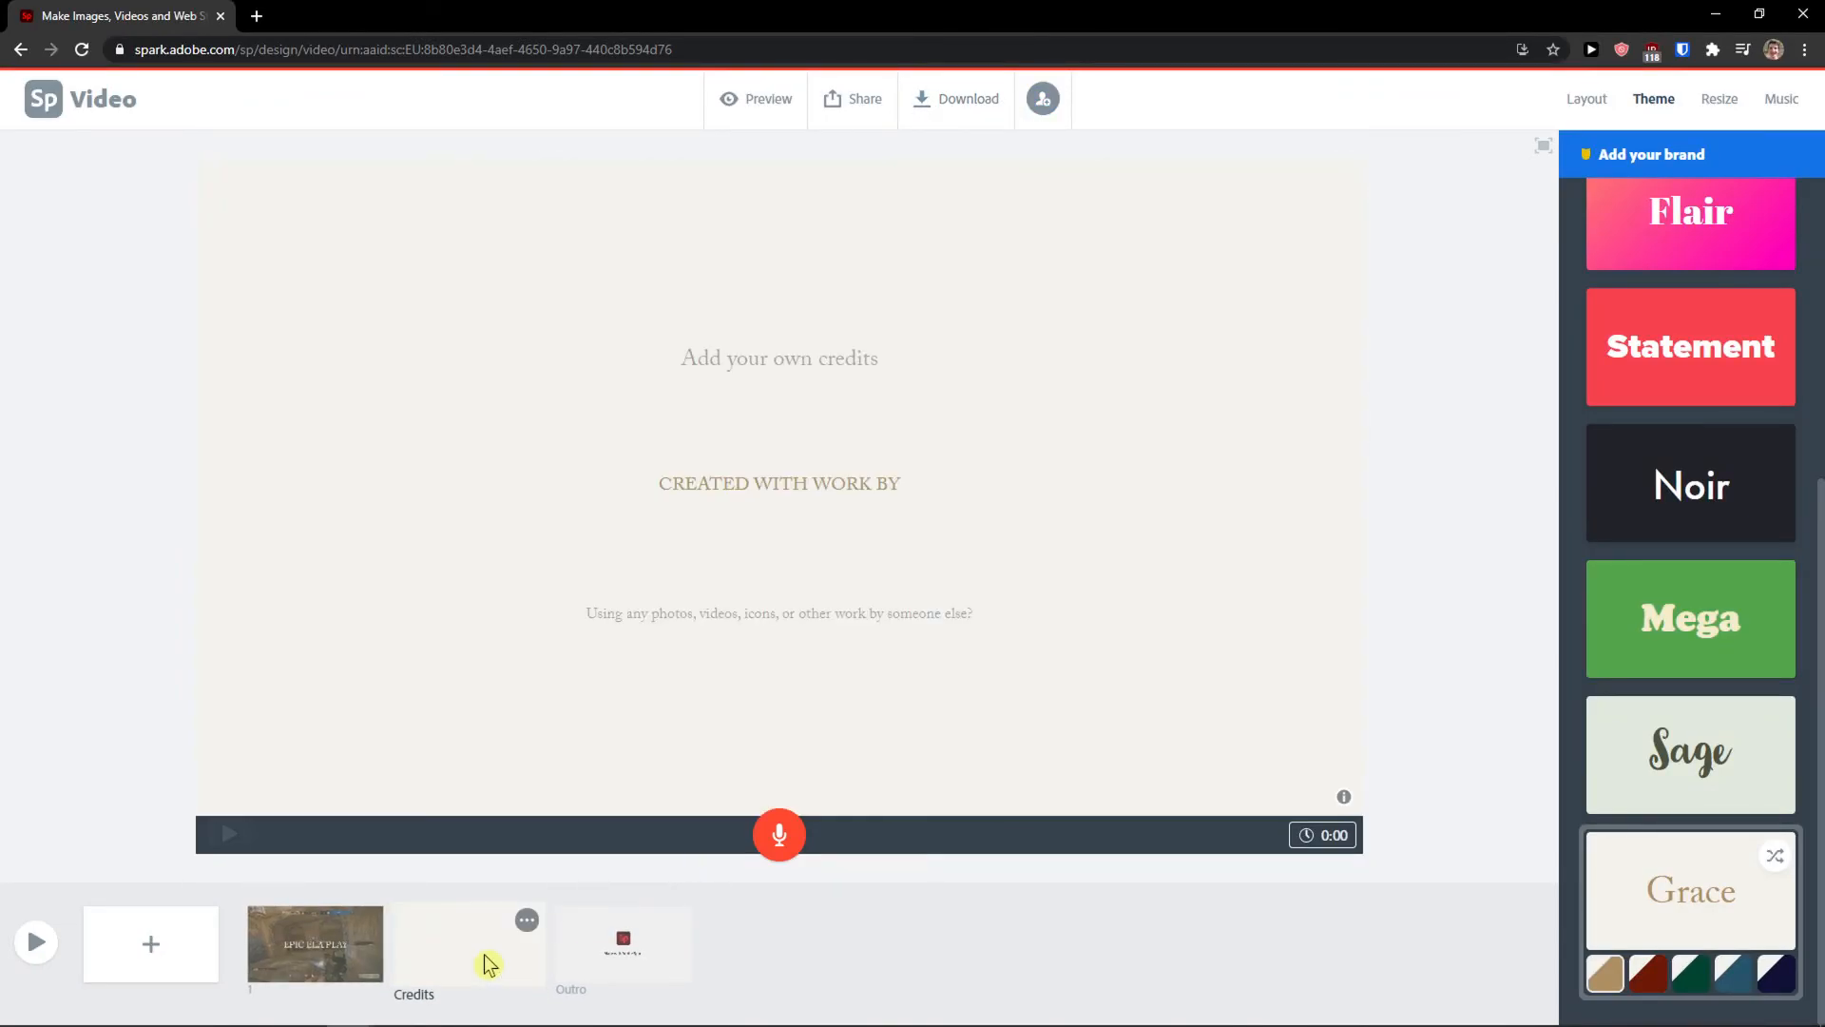
{"action": "left_click", "coordinate": [128, 956]}
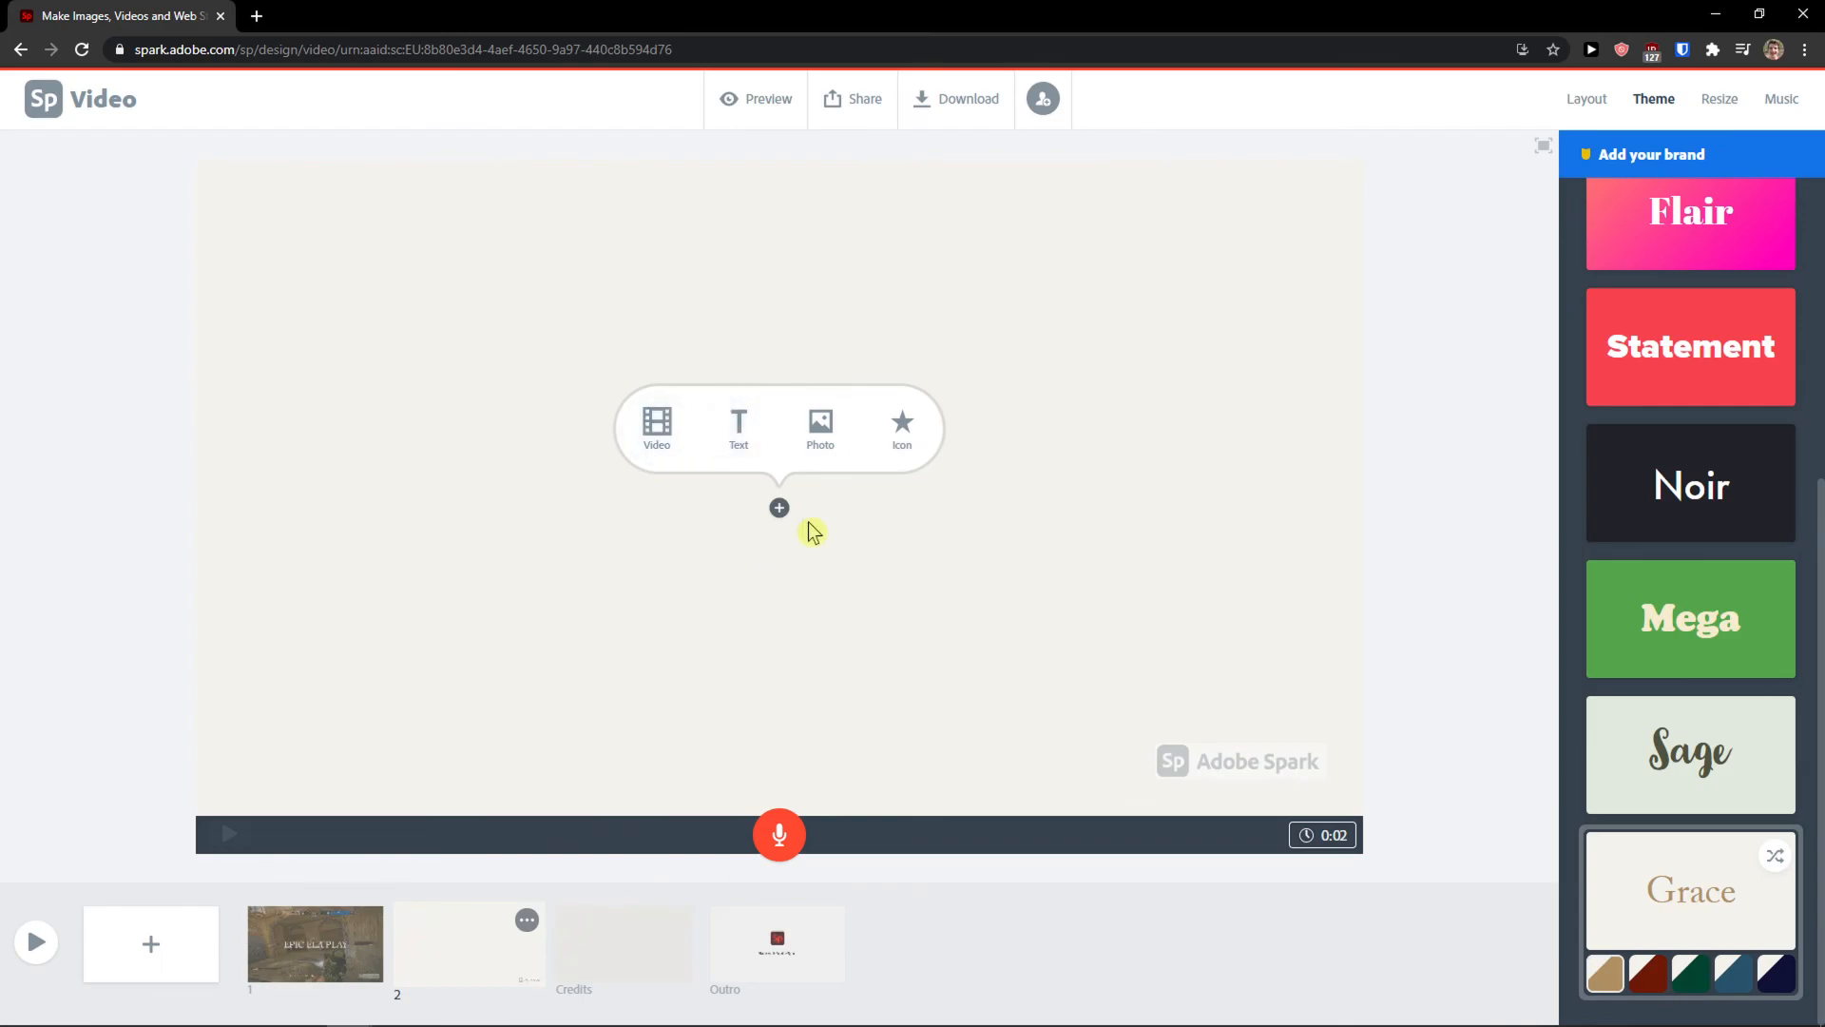
{"action": "left_click", "coordinate": [353, 962]}
{"action": "left_click", "coordinate": [470, 956]}
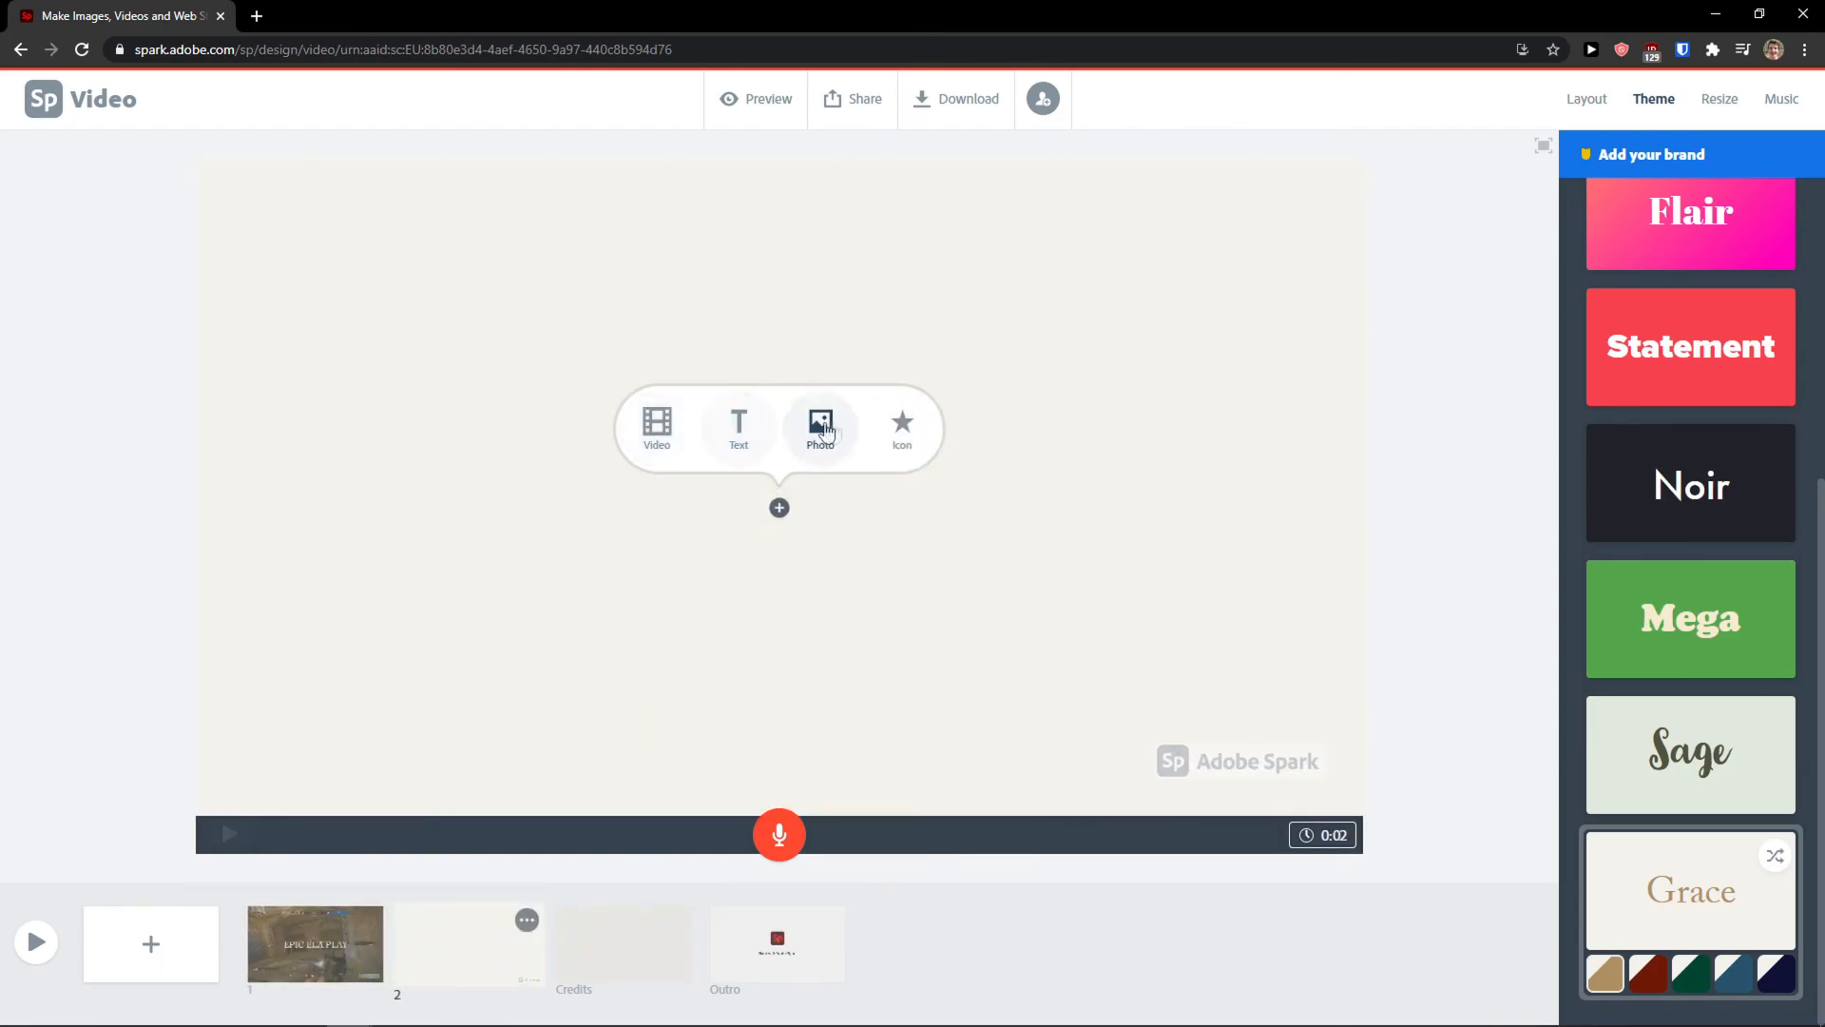
{"action": "left_click", "coordinate": [824, 432]}
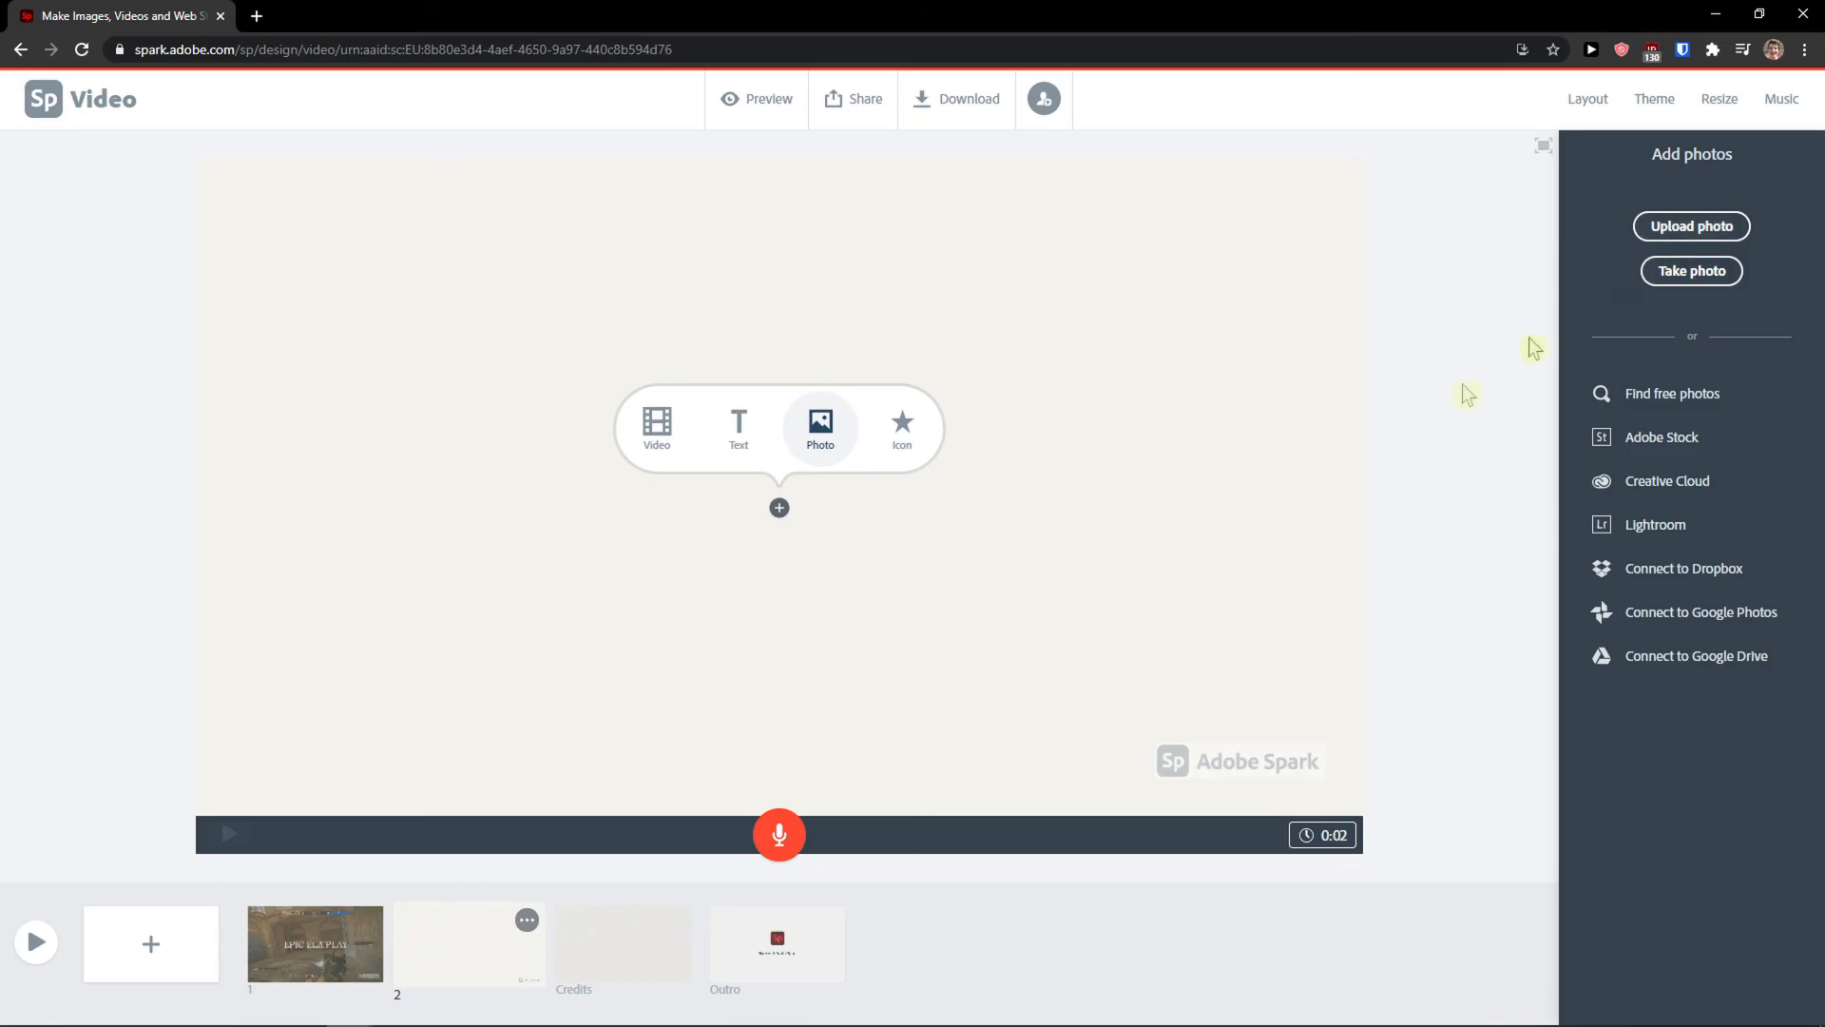
- Look through the gameplay, blank and Credits slides and return to the gameplay slide
{"action": "left_click", "coordinate": [290, 976]}
{"action": "left_click", "coordinate": [460, 956]}
{"action": "left_click", "coordinate": [618, 949]}
{"action": "left_click", "coordinate": [453, 960]}
{"action": "left_click", "coordinate": [328, 946]}
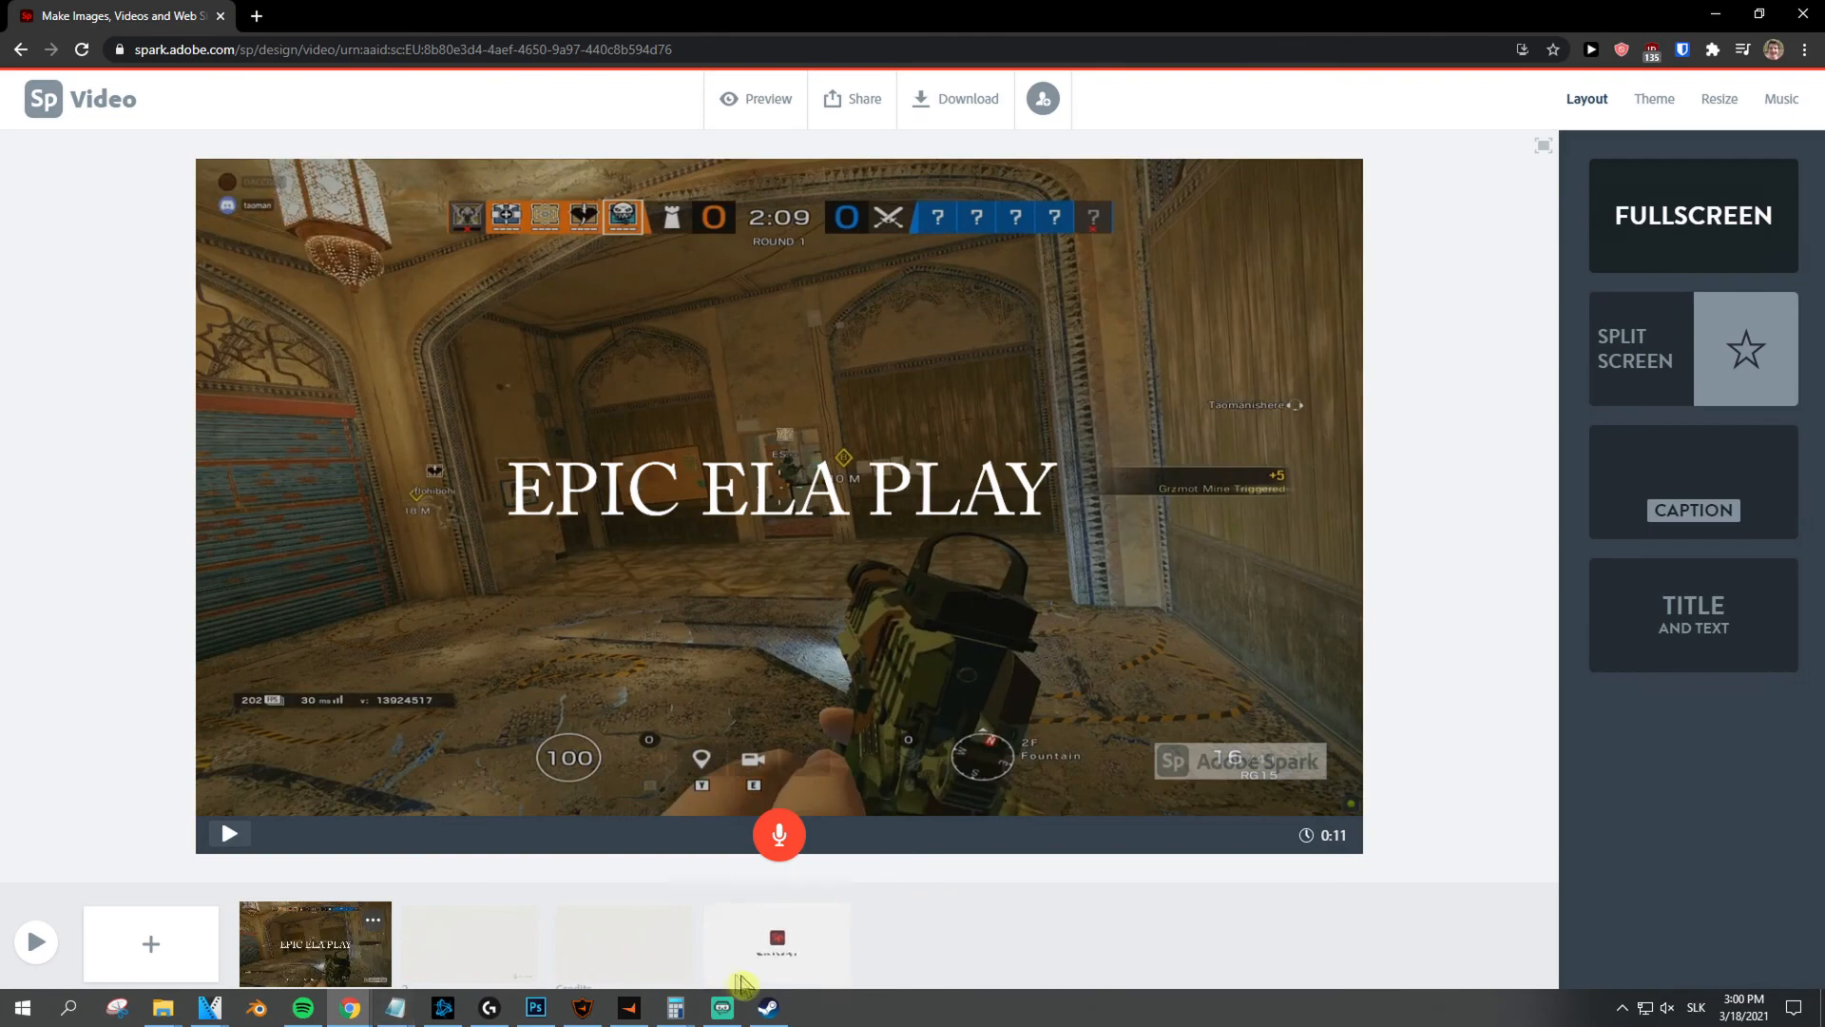